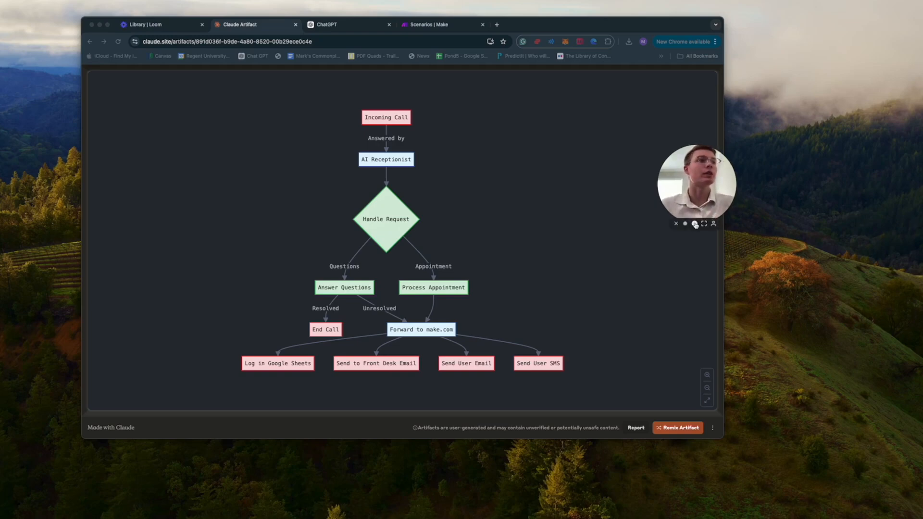
Step: Focus the browser and switch between the ChatGPT tab and the Claude Artifact flowchart tab
left_click(694, 223)
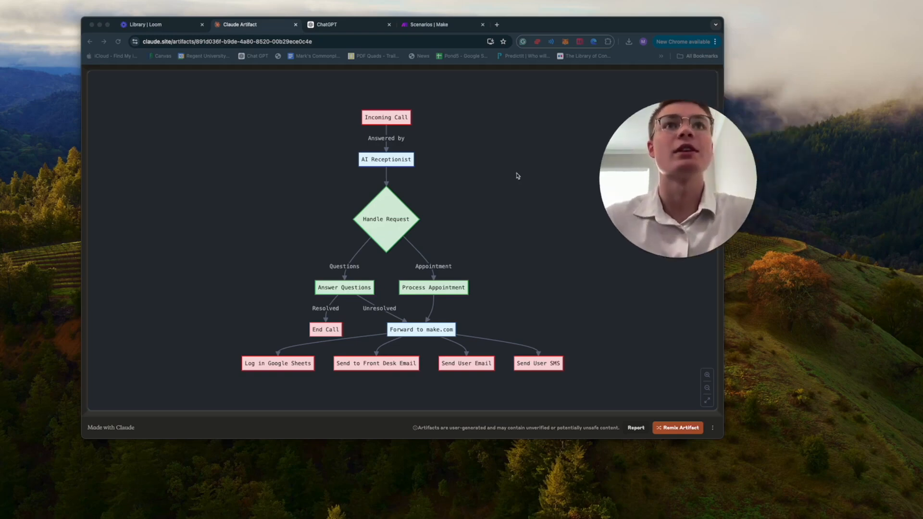
left_click(465, 222)
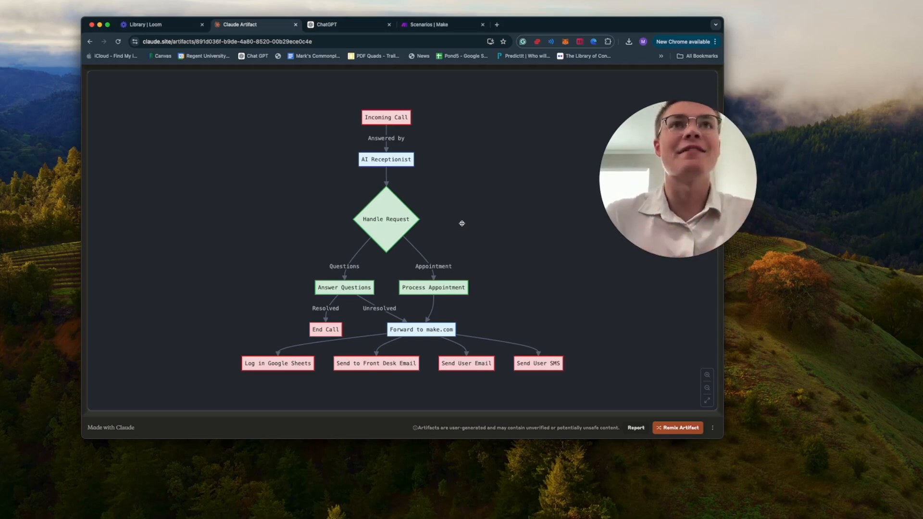
left_click_drag(427, 123, 427, 148)
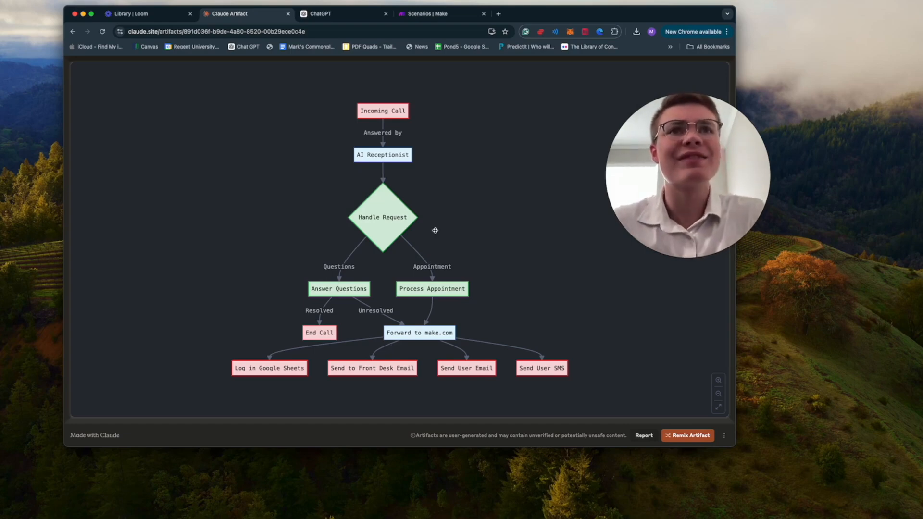
left_click(332, 14)
left_click(241, 15)
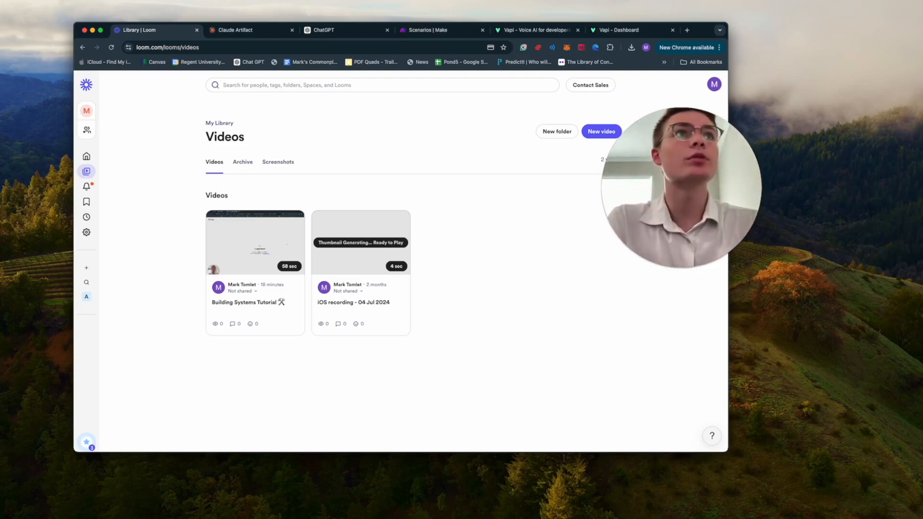
Step: Load Gmail in a new tab, switch to the other Google account's inbox, and close the old tab
left_click(687, 31)
type("gma")
key("Return")
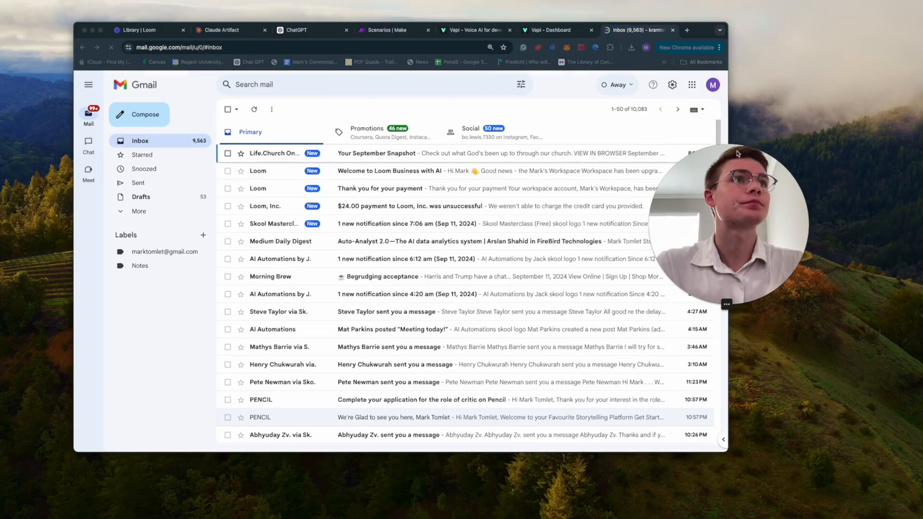
left_click(713, 86)
left_click(604, 299)
left_click(602, 30)
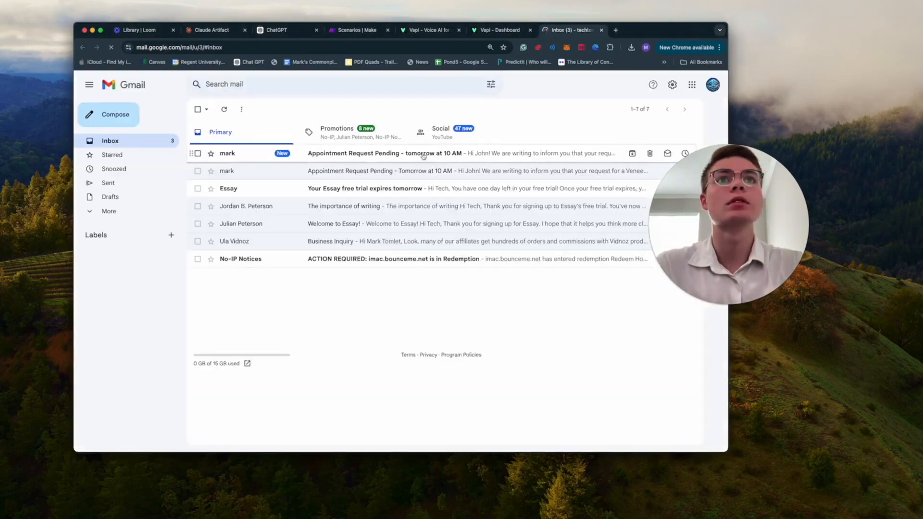
Step: Read the Appointment Request Pending email for tomorrow at 10 AM, then return to the inbox
left_click(360, 160)
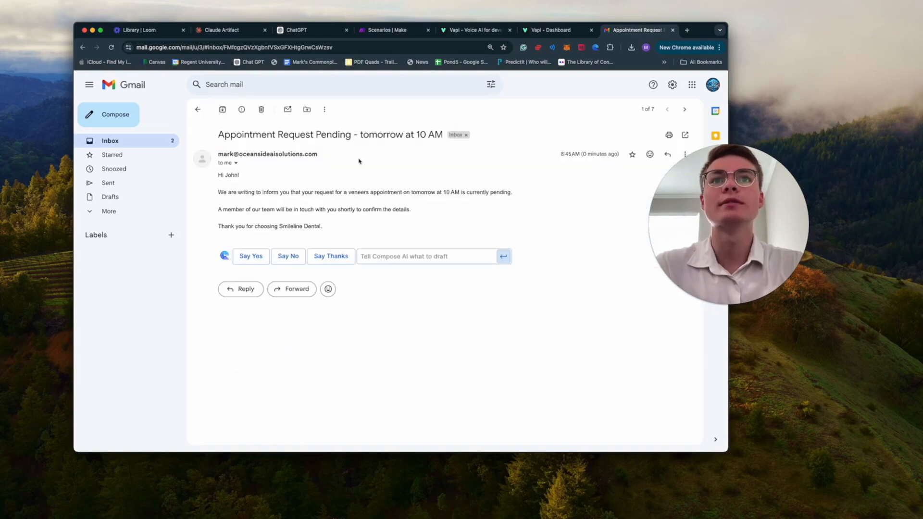
left_click_drag(219, 192, 524, 196)
left_click(474, 208)
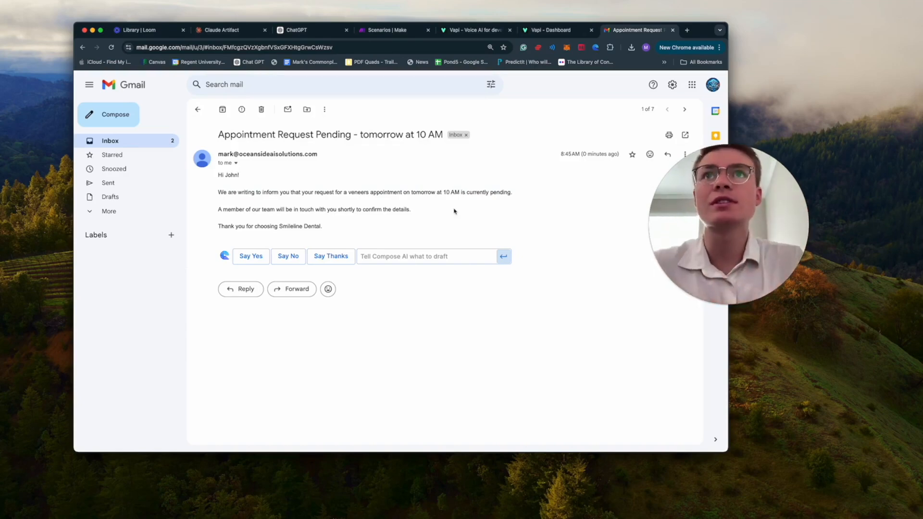
left_click(197, 113)
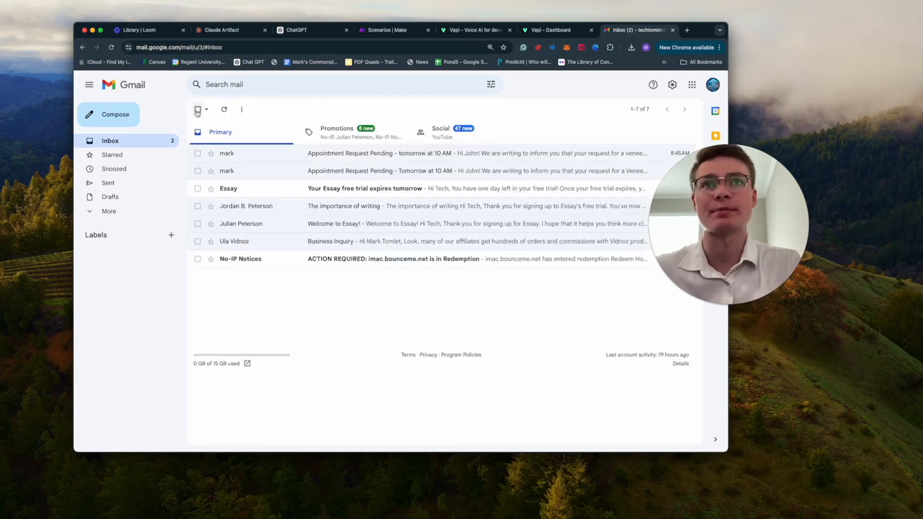
Step: Load Gmail in a fresh tab under another account and highlight the New Appointment Request subject
left_click(686, 30)
type("g")
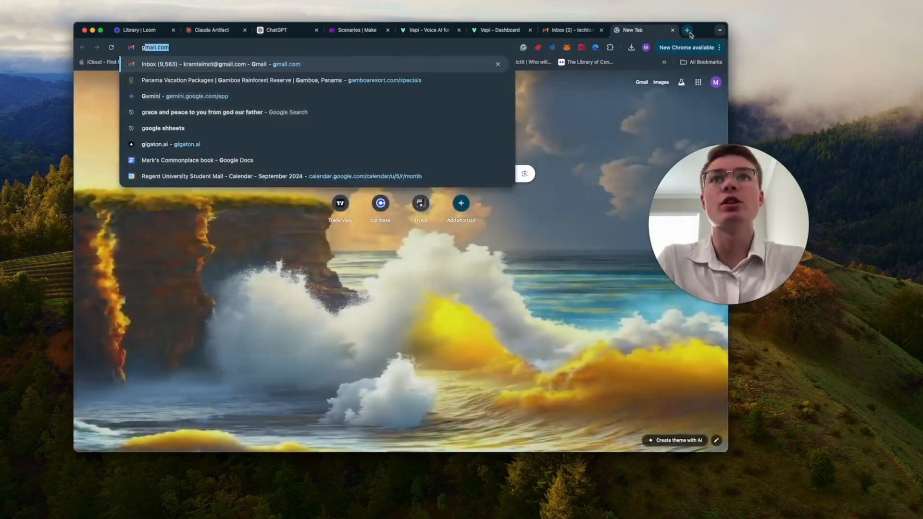
key("Return")
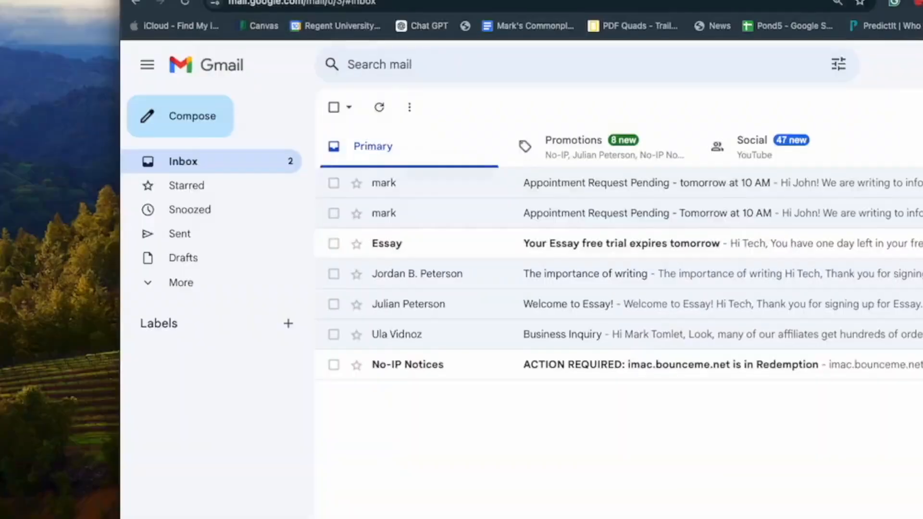
left_click(922, 249)
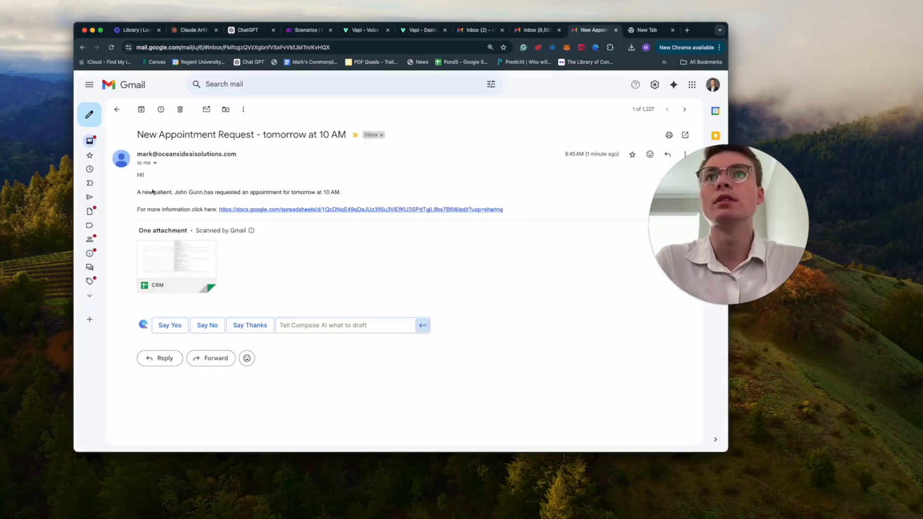
double_click(293, 147)
triple_click(175, 133)
left_click(364, 153)
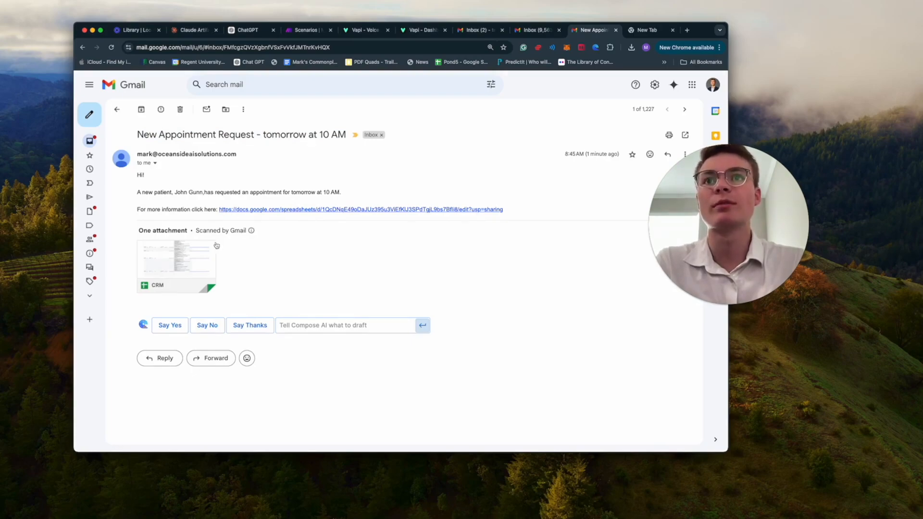
Step: Open the linked CRM spreadsheet and check row 19's call date, service, preferred date and name
left_click(276, 212)
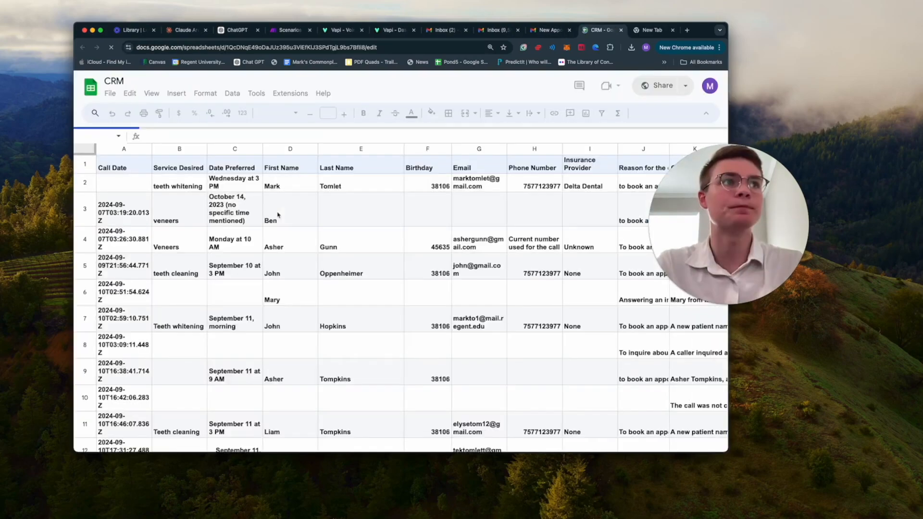
scroll(399, 289, "down", 10)
scroll(399, 289, "down", 5)
scroll(399, 288, "up", 3)
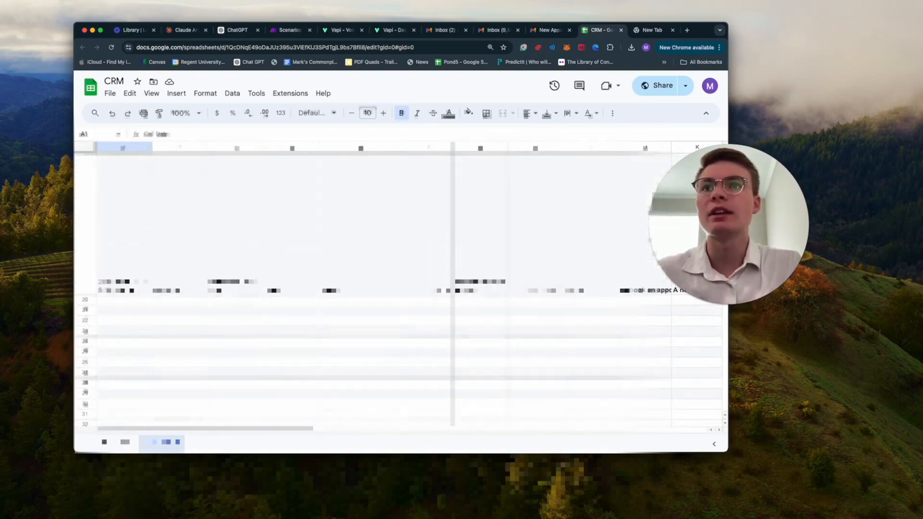
left_click(117, 285)
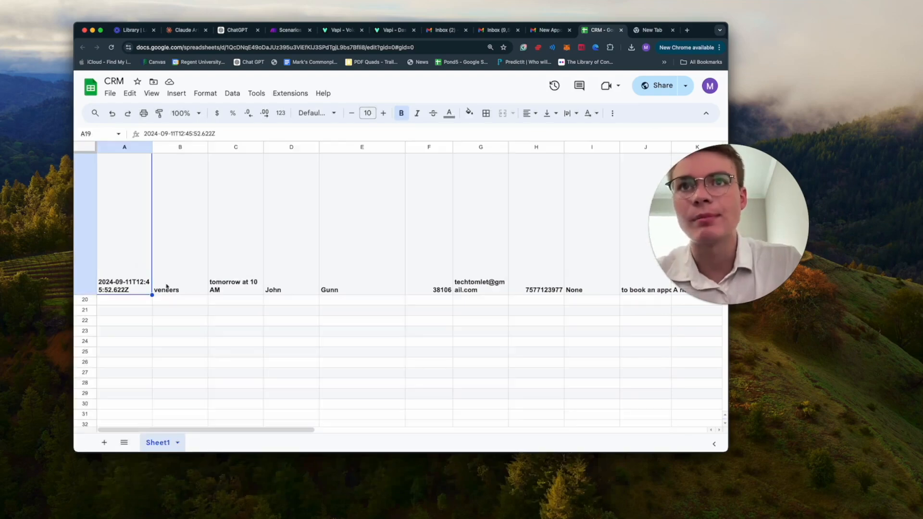
left_click(189, 288)
left_click(236, 288)
scroll(305, 291, "up", 1)
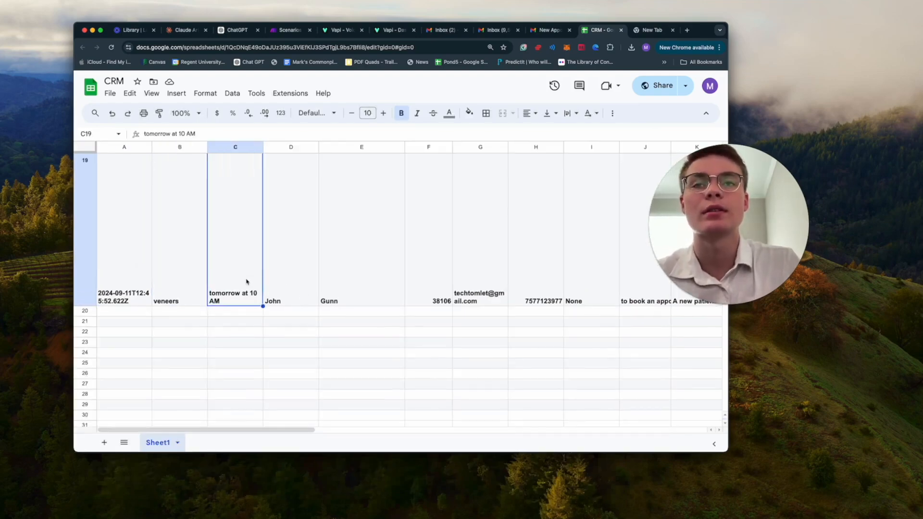
left_click(285, 296)
left_click(356, 297)
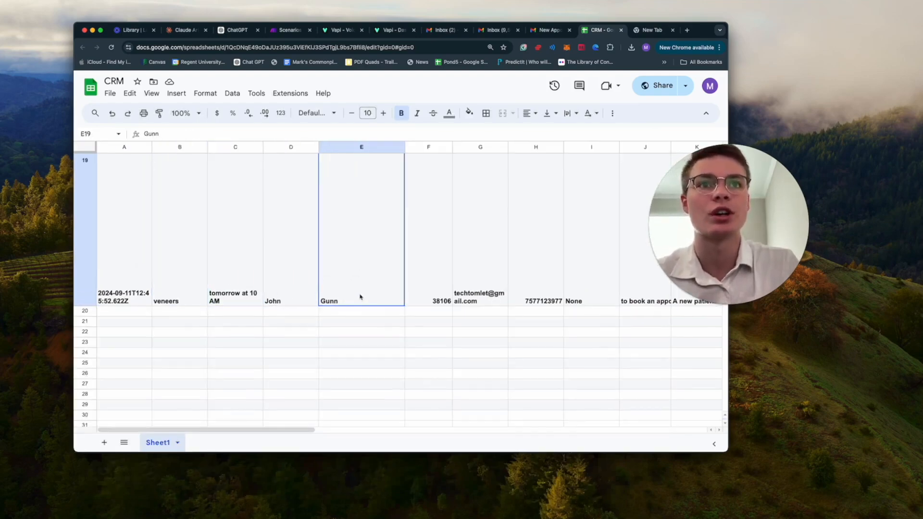
Step: Check row 19's email in G19, the call transcript in L19, and the recording link in M19
scroll(475, 294, "right", 1)
left_click(474, 295)
scroll(462, 296, "right", 4)
scroll(460, 297, "right", 1)
scroll(437, 303, "right", 3)
scroll(457, 318, "right", 2)
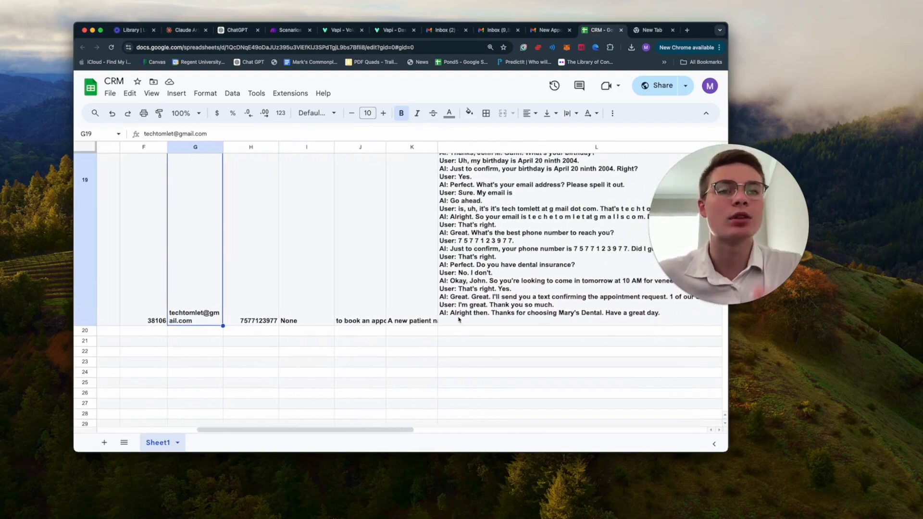
scroll(459, 320, "right", 1)
scroll(456, 322, "right", 3)
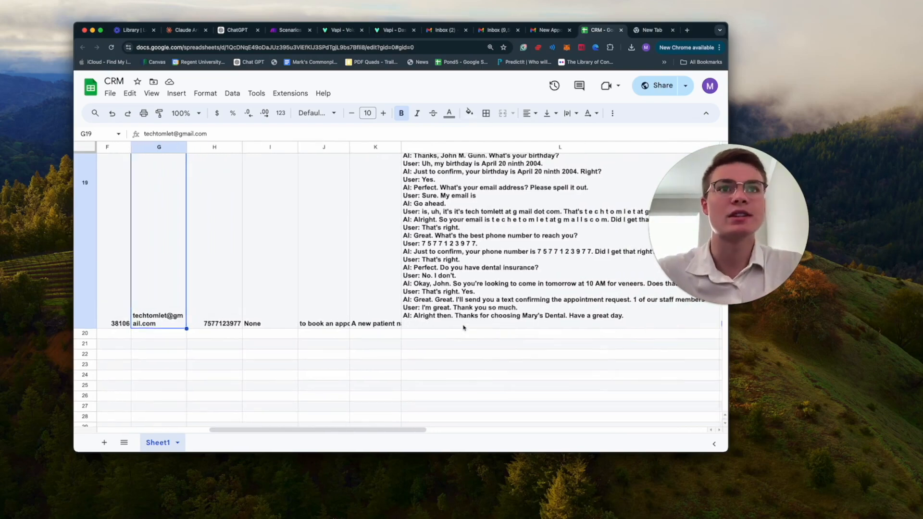
left_click(430, 304)
scroll(431, 304, "right", 5)
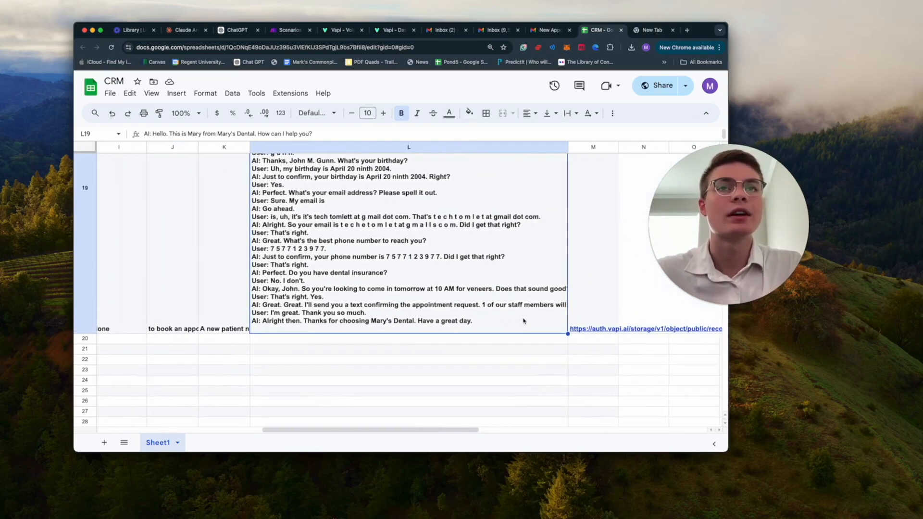
scroll(411, 247, "up", 1)
scroll(411, 248, "right", 12)
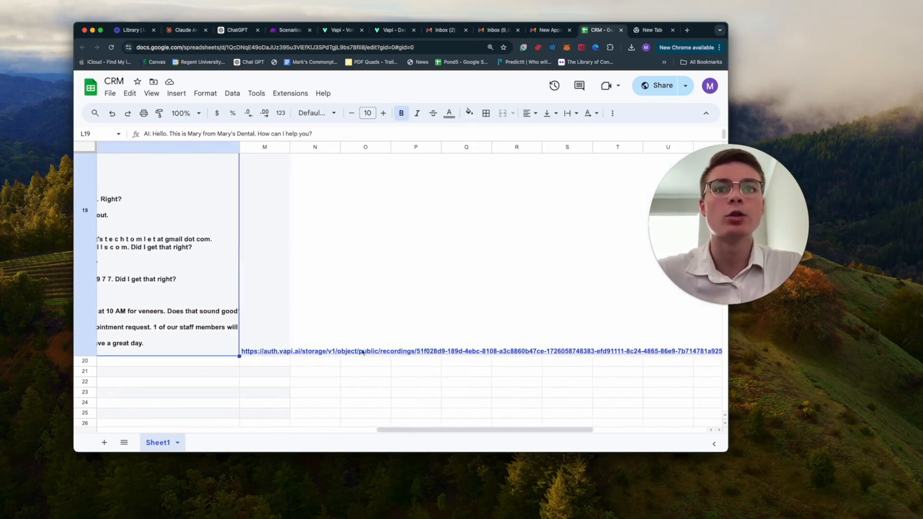
left_click(346, 352)
double_click(263, 353)
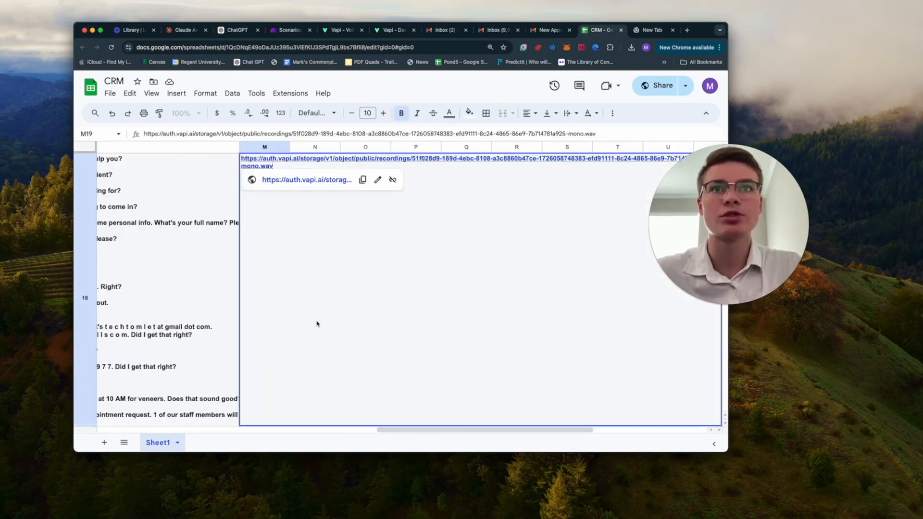
left_click(300, 181)
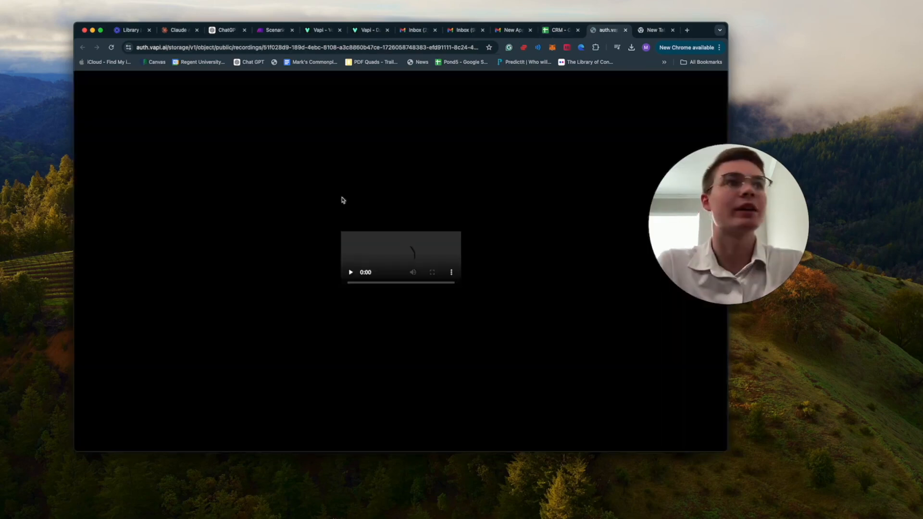
left_click_drag(394, 282, 400, 282)
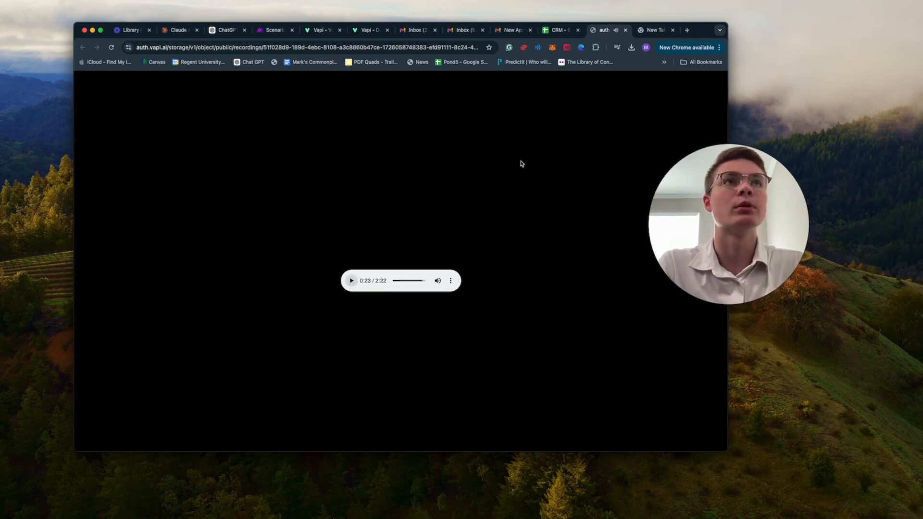
left_click(625, 29)
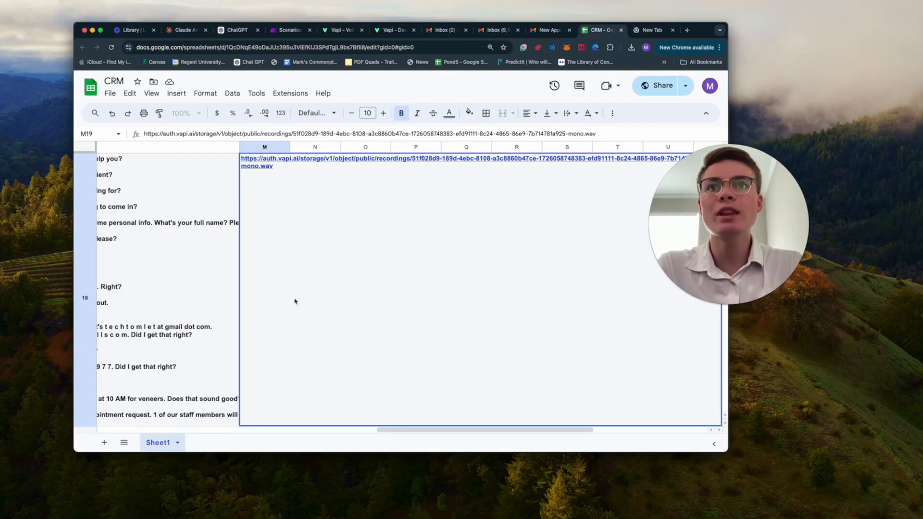
Step: Delete the recording link in M19 and load the Make website in the new tab
key("Delete")
left_click(220, 282)
key("ctrl+Tab")
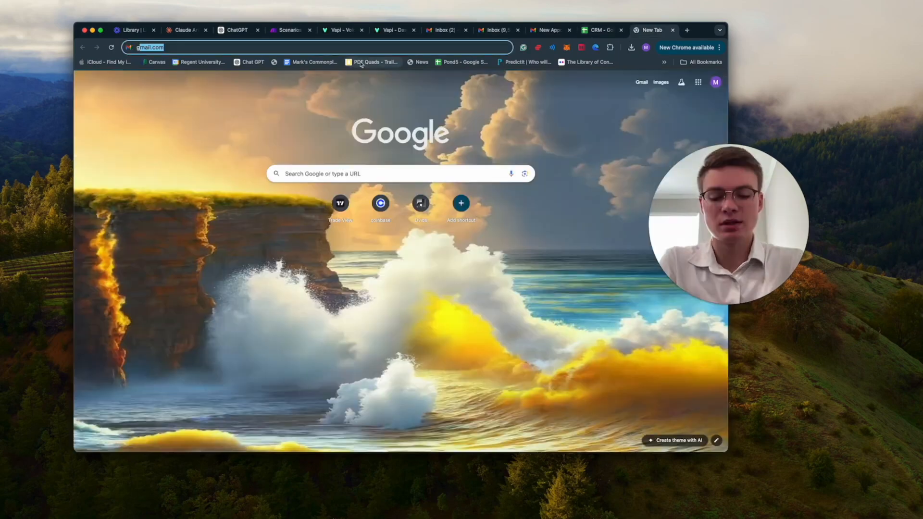
type("mak")
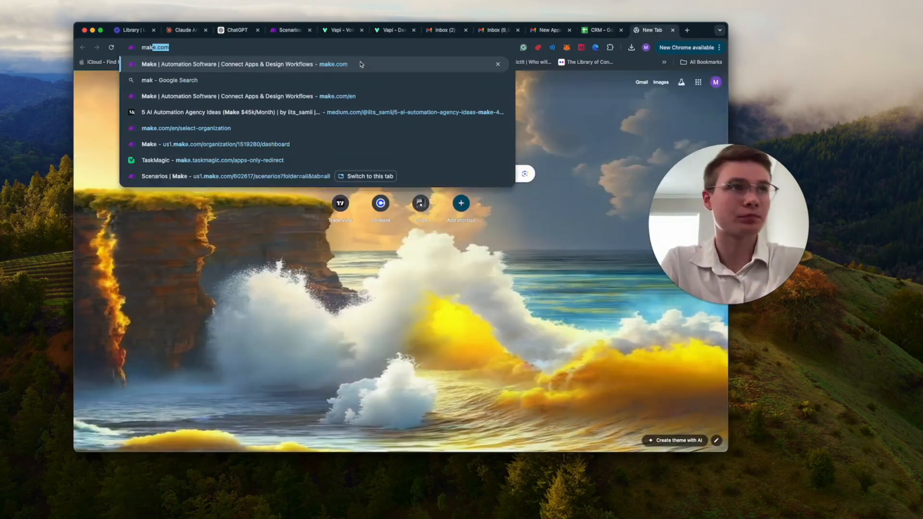
key("Return")
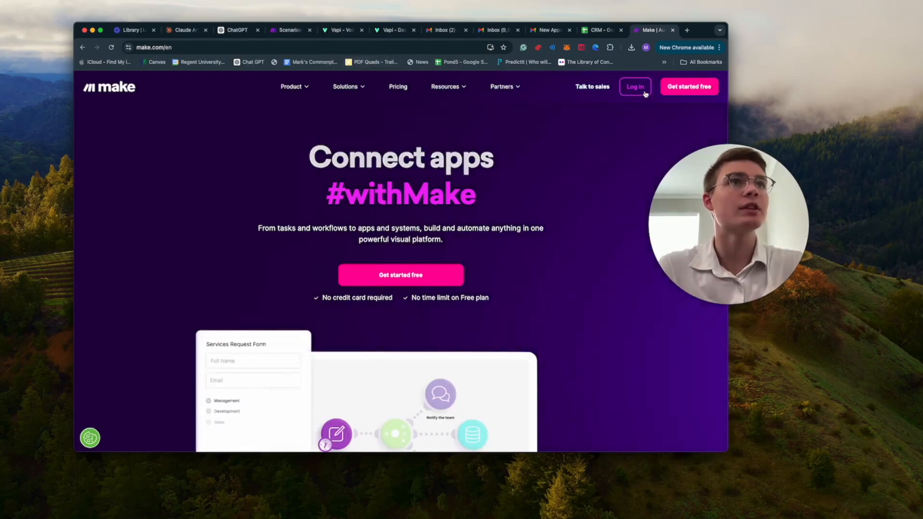
Step: Sign in to Make and open the Date and Time for Dental Clinic scenario from All scenarios
left_click(645, 92)
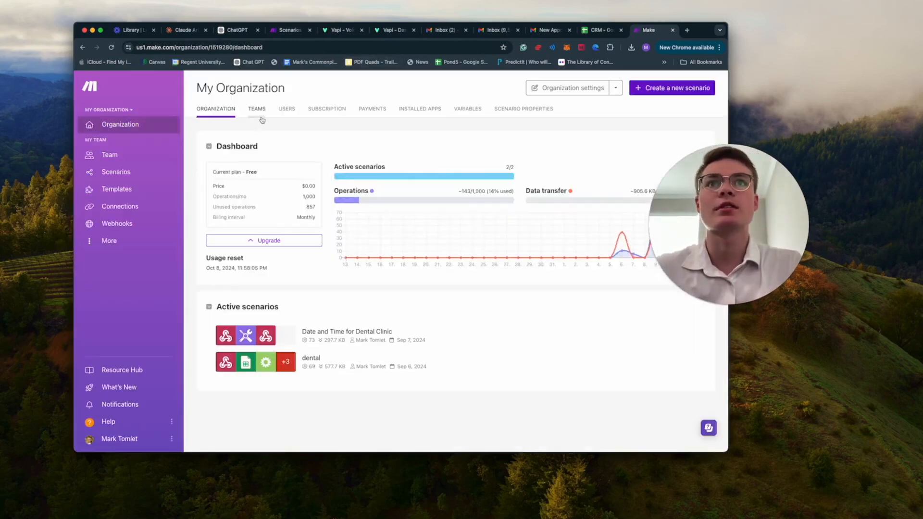
left_click(116, 171)
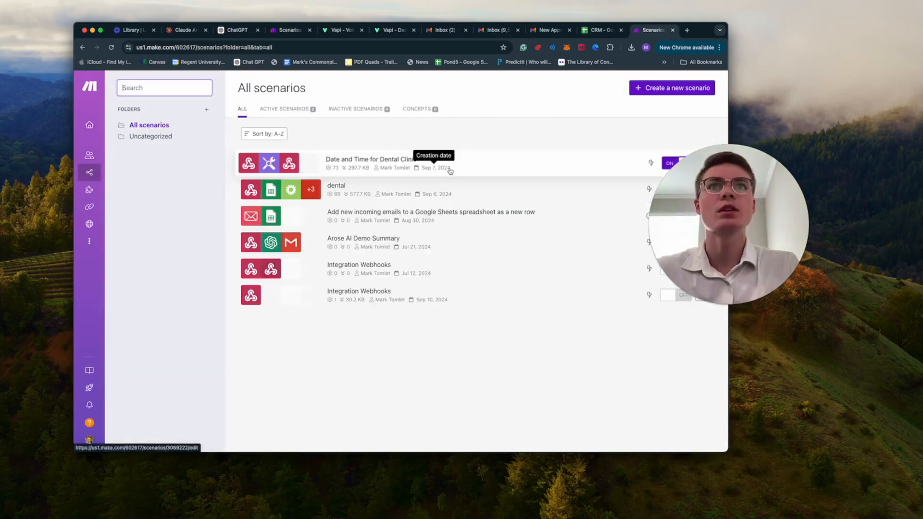
left_click(530, 174)
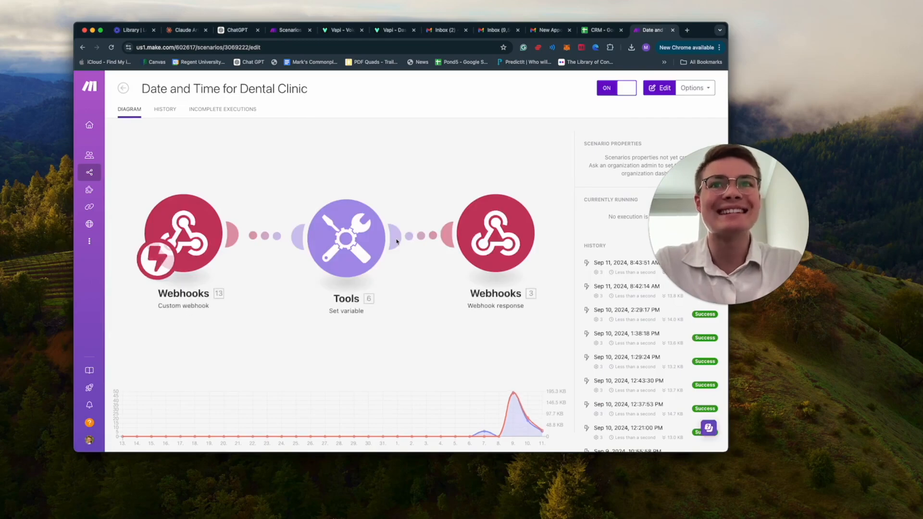
Step: Enter the editor and review the Custom webhook, Set variable 'time', and Webhook response modules
left_click(188, 254)
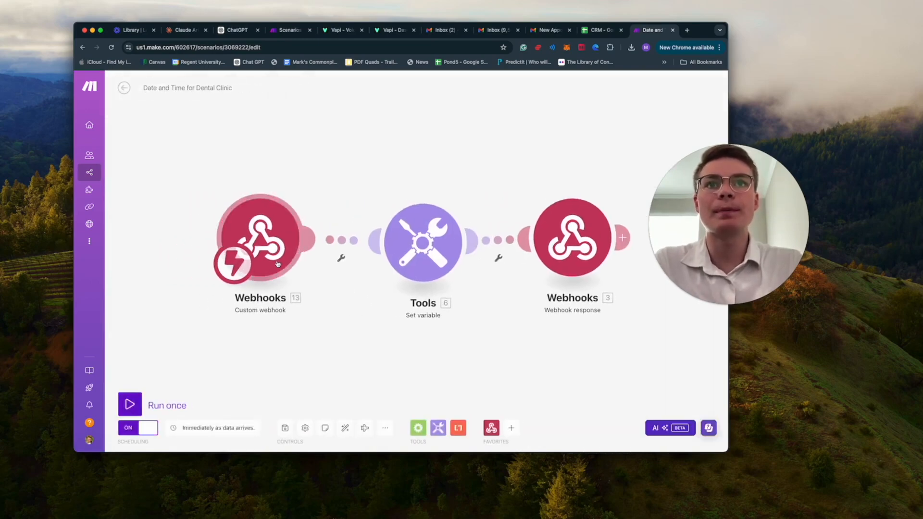
left_click(278, 263)
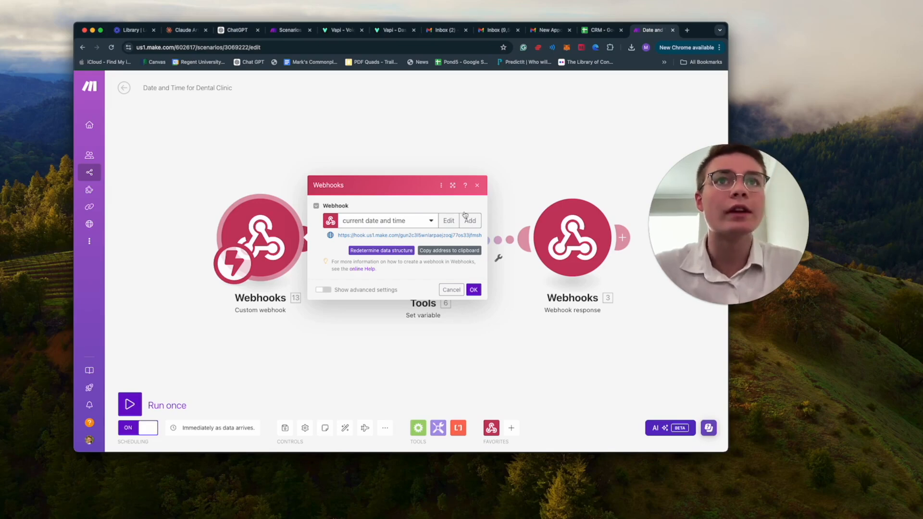
left_click(477, 186)
left_click(422, 240)
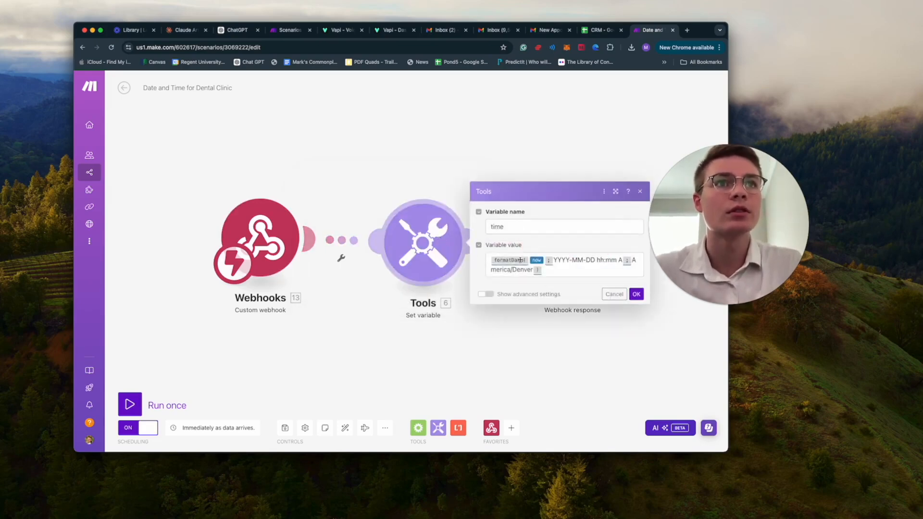
left_click(543, 268)
left_click(635, 295)
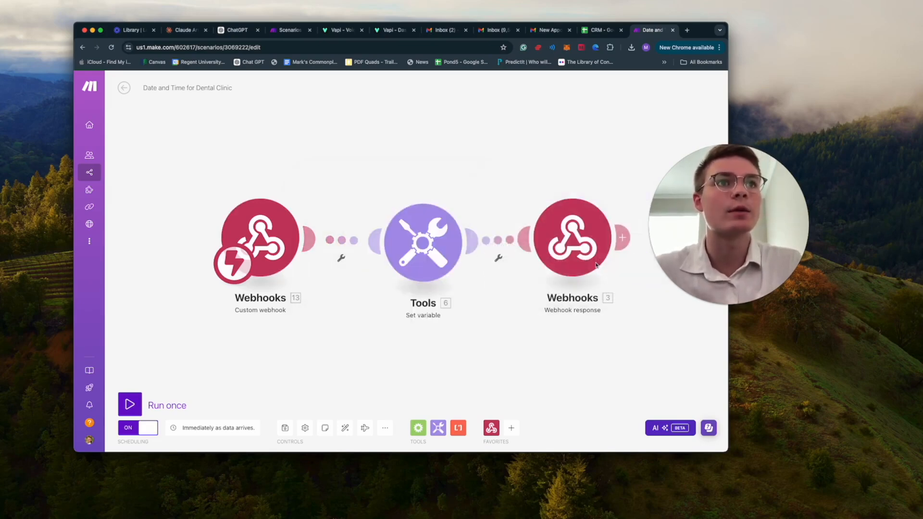
left_click(591, 260)
left_click(511, 333)
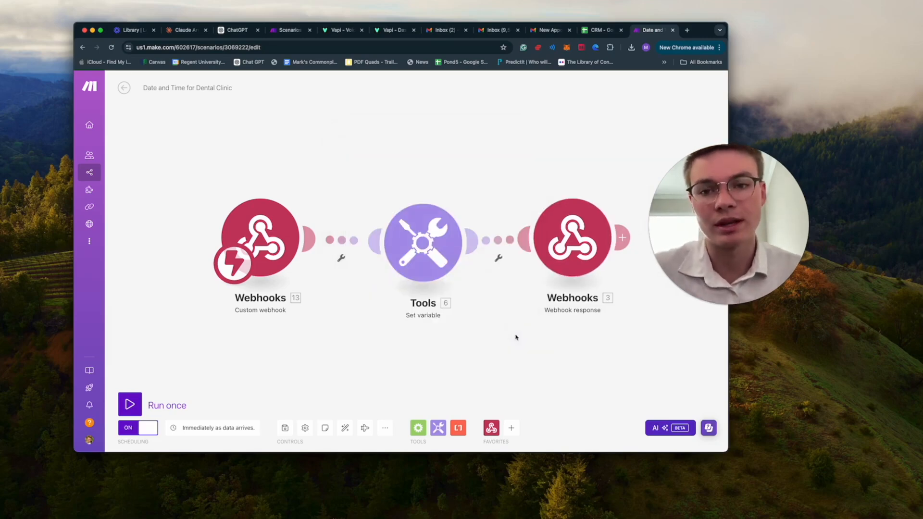
Step: Go back to All scenarios, open 'dental', and select the address in its Webhooks module
left_click(124, 87)
left_click(123, 86)
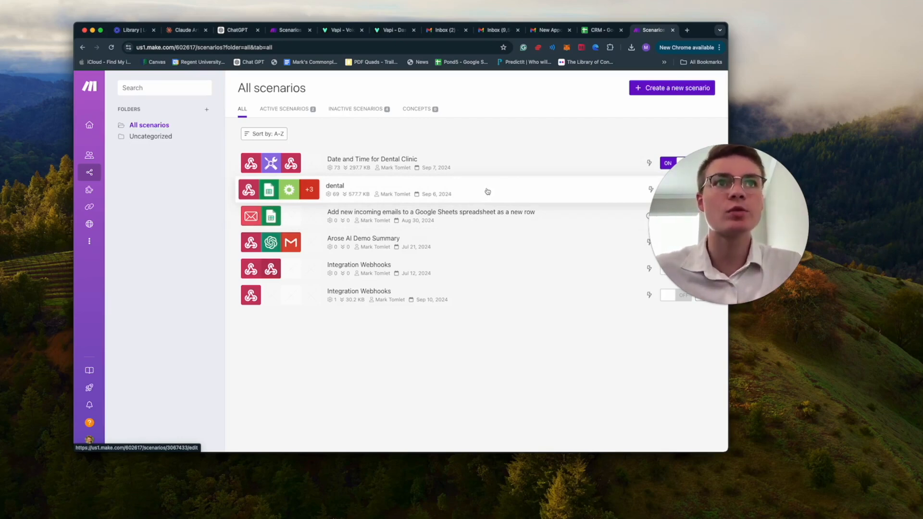
left_click(487, 191)
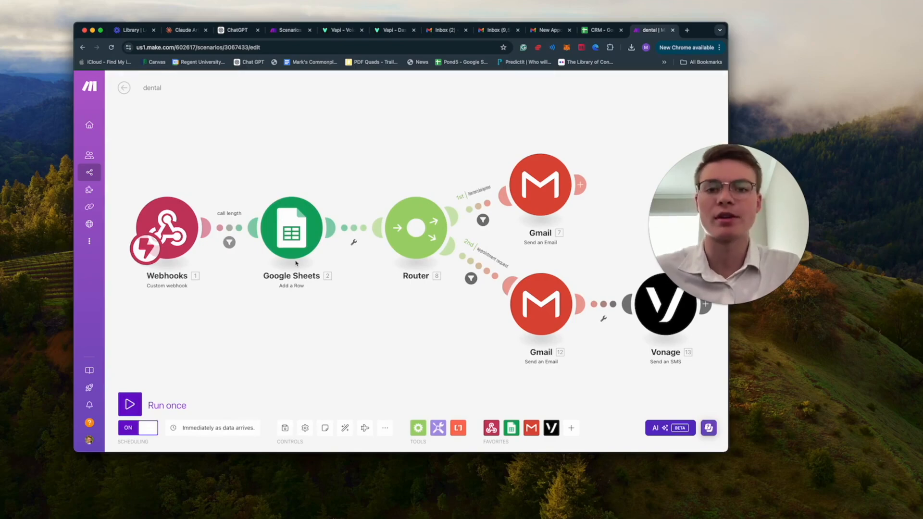
left_click(180, 239)
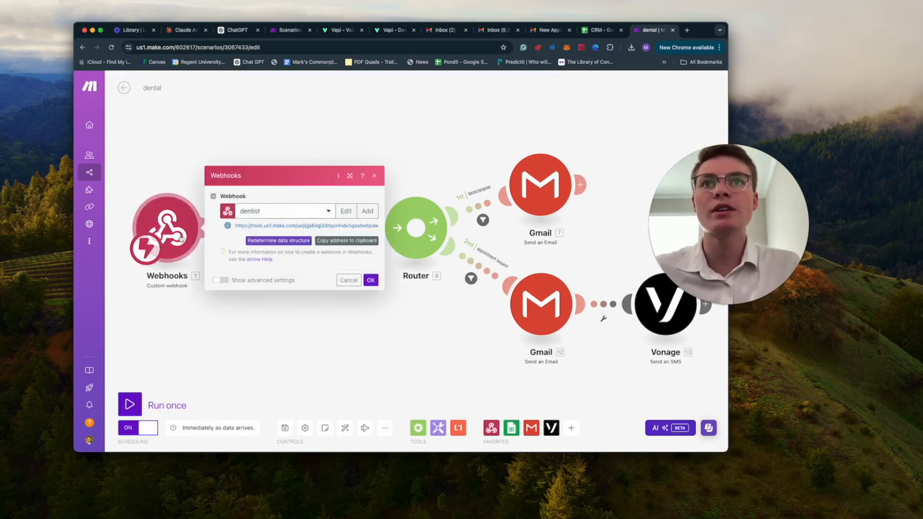
double_click(282, 226)
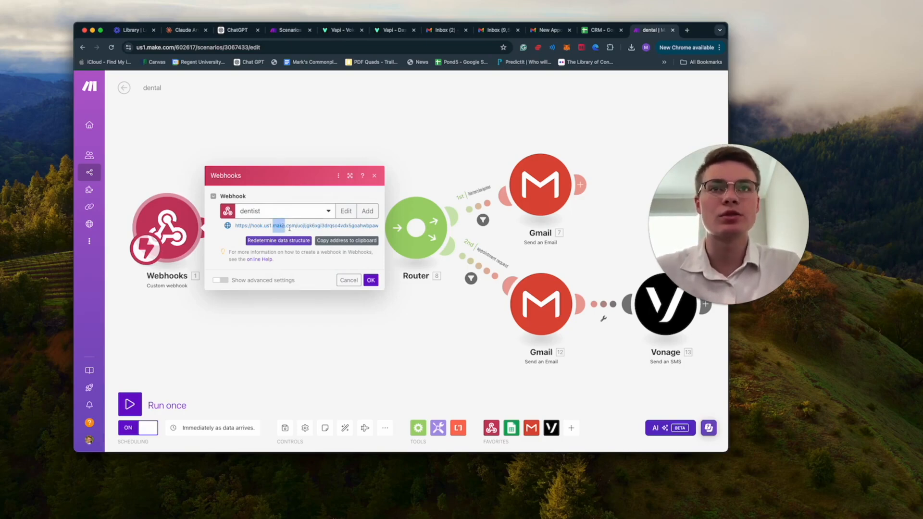
left_click_drag(244, 226, 325, 225)
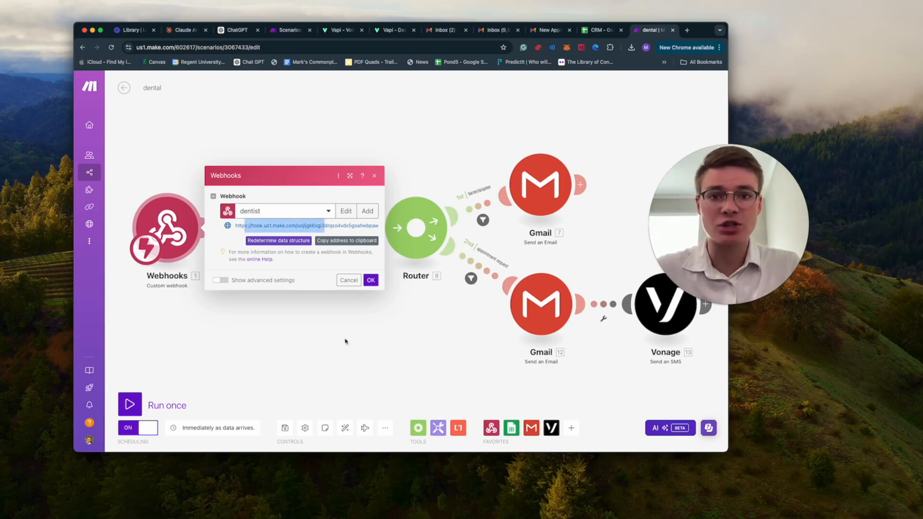
left_click(378, 279)
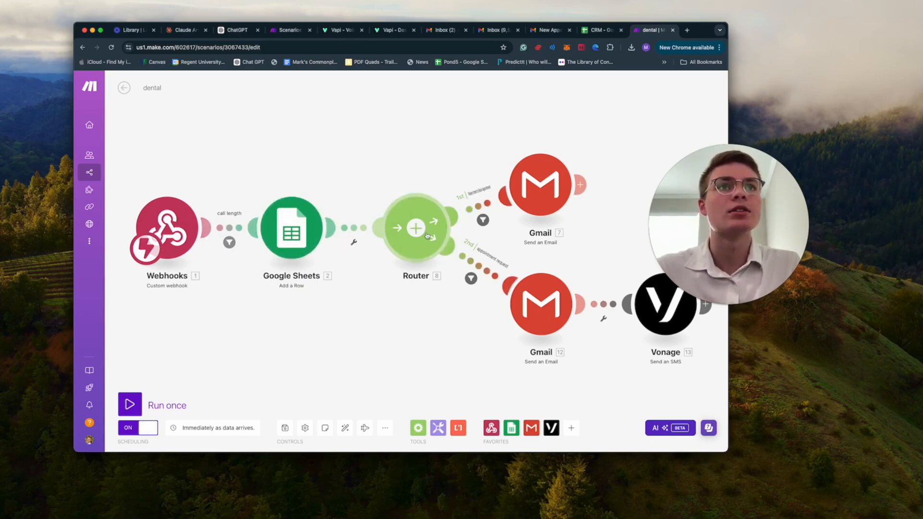
left_click(322, 239)
scroll(465, 252, "down", 5)
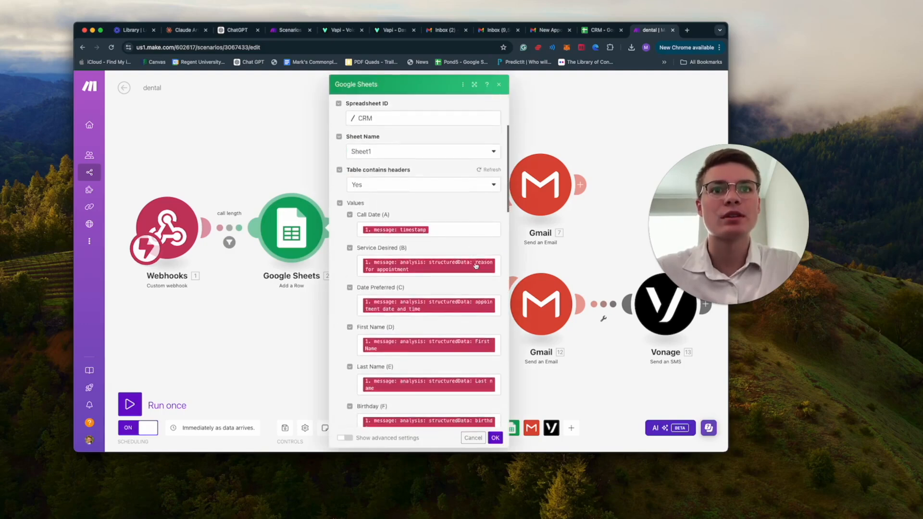
left_click(443, 189)
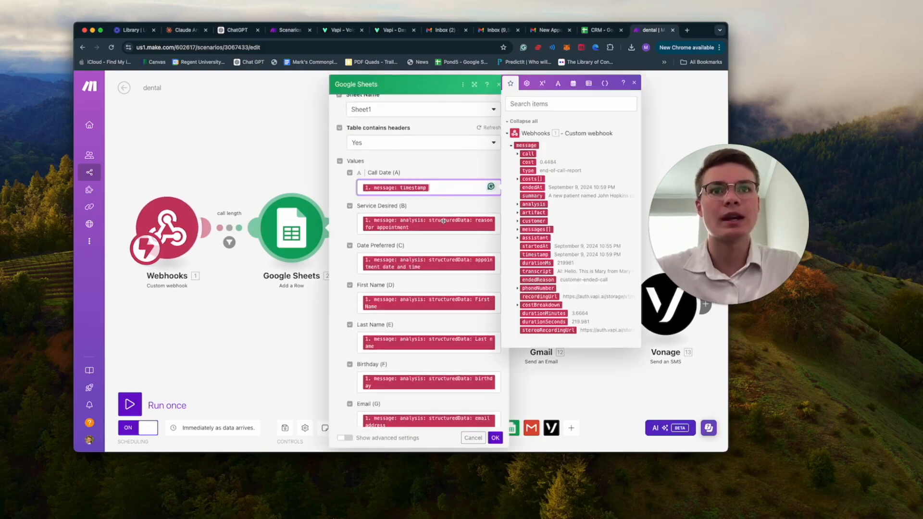
scroll(442, 220, "down", 2)
left_click(271, 338)
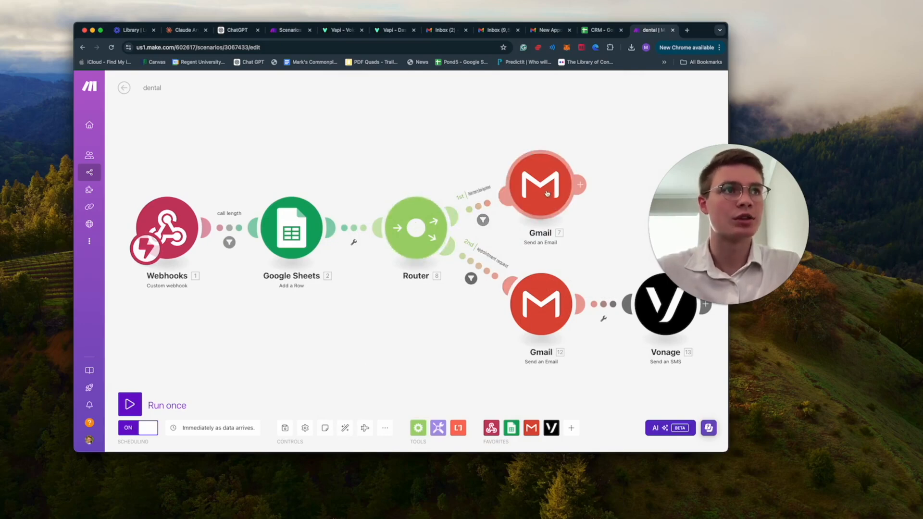
left_click(554, 321)
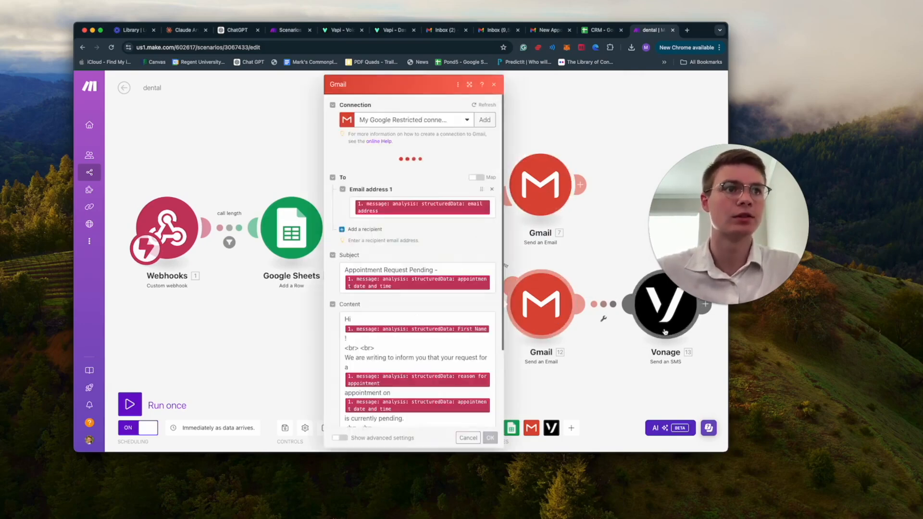
left_click(665, 332)
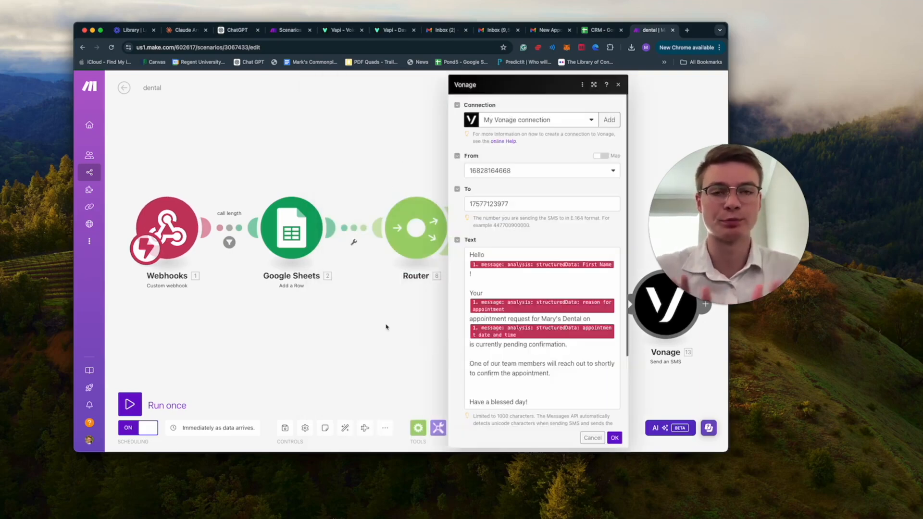
left_click(386, 327)
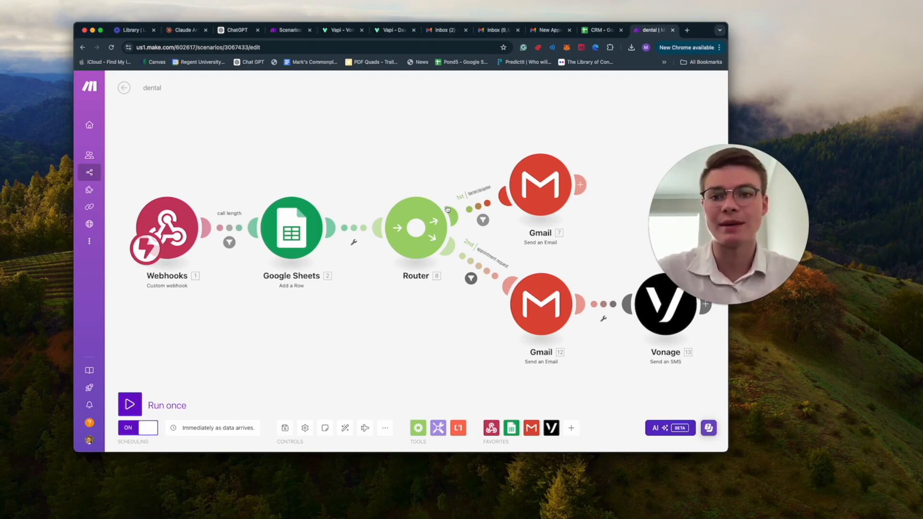
Step: Switch to the Vapi website and open its dashboard
left_click(290, 30)
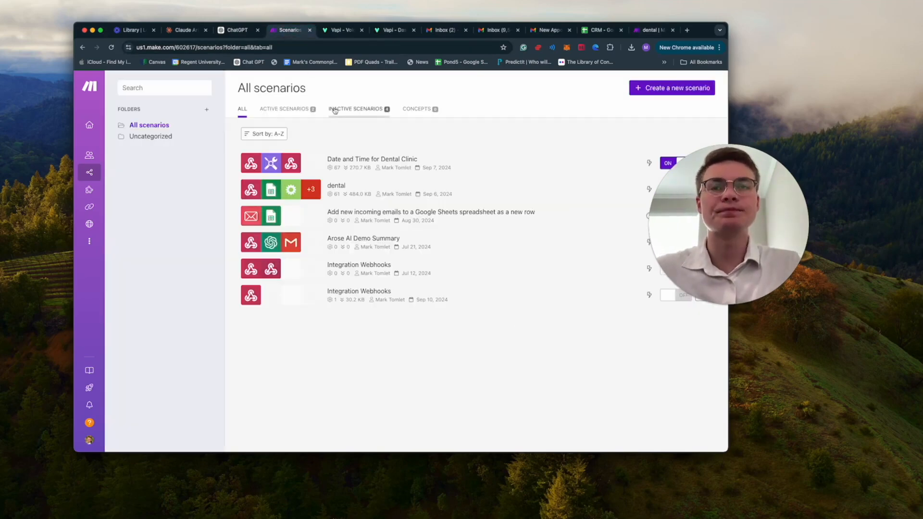
left_click(341, 29)
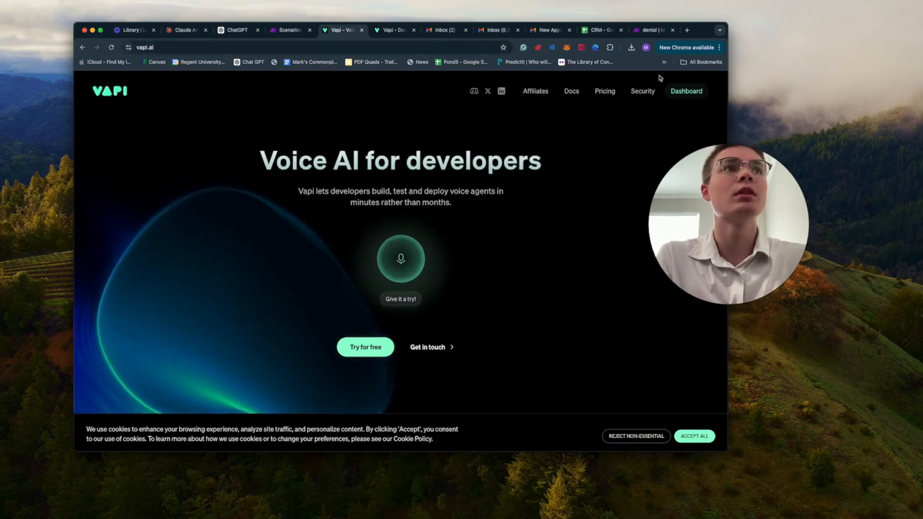
left_click(683, 93)
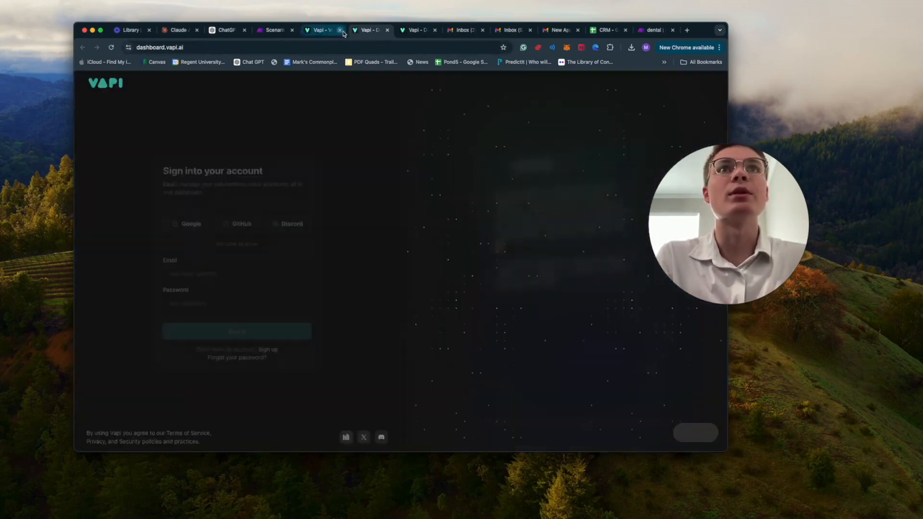
Step: Close the extra Vapi pages, both Gmail inboxes, the appointment email and the CRM spreadsheet tabs
left_click(340, 30)
left_click(373, 34)
left_click(387, 30)
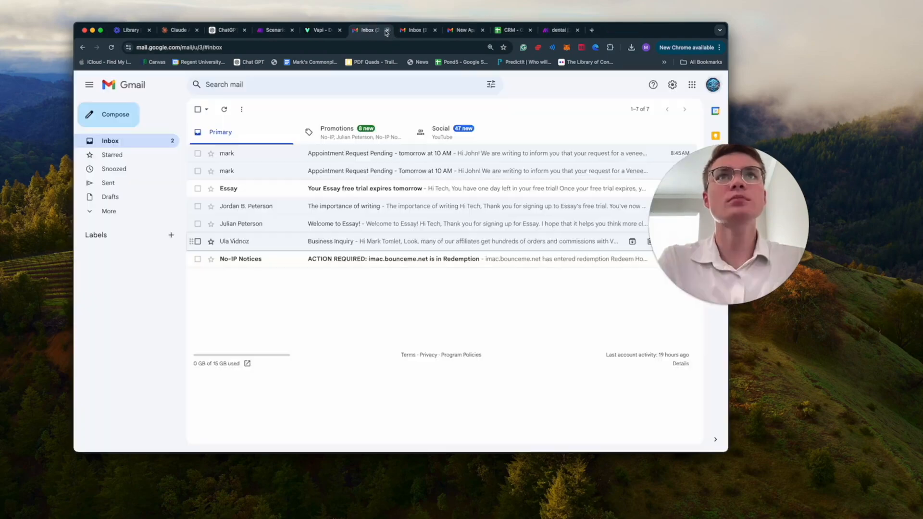
key("ctrl+shift+Tab")
key("ctrl+Tab")
left_click(387, 30)
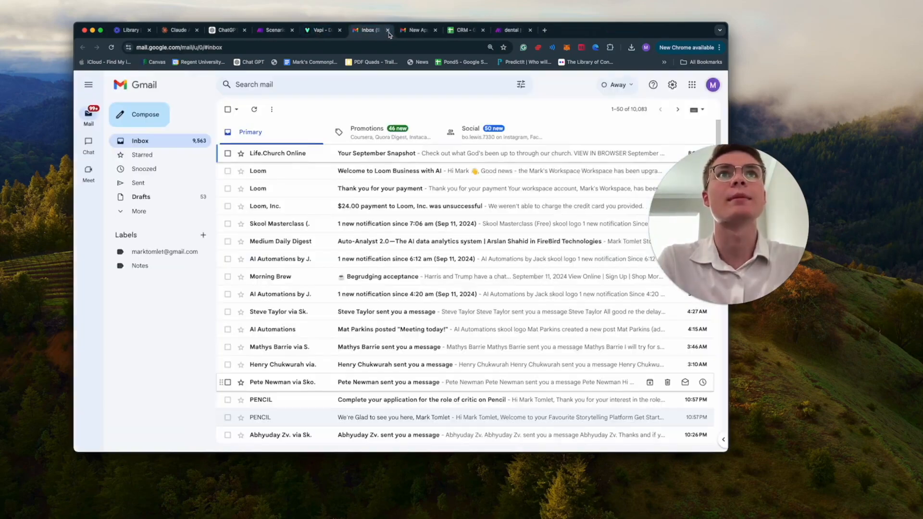
left_click(387, 31)
left_click(387, 30)
left_click(387, 30)
left_click(387, 30)
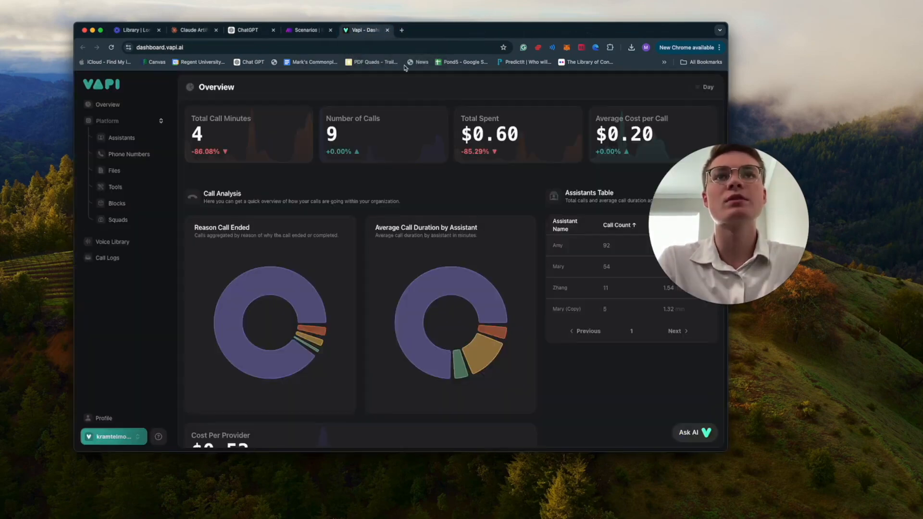
scroll(269, 217, "down", 2)
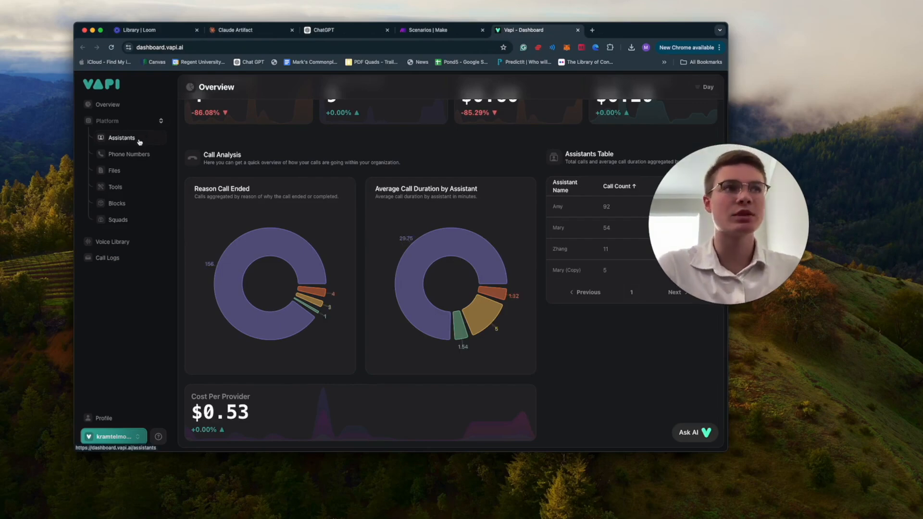
Step: Create a new assistant named Mary from the Appointment Setter template
left_click(140, 142)
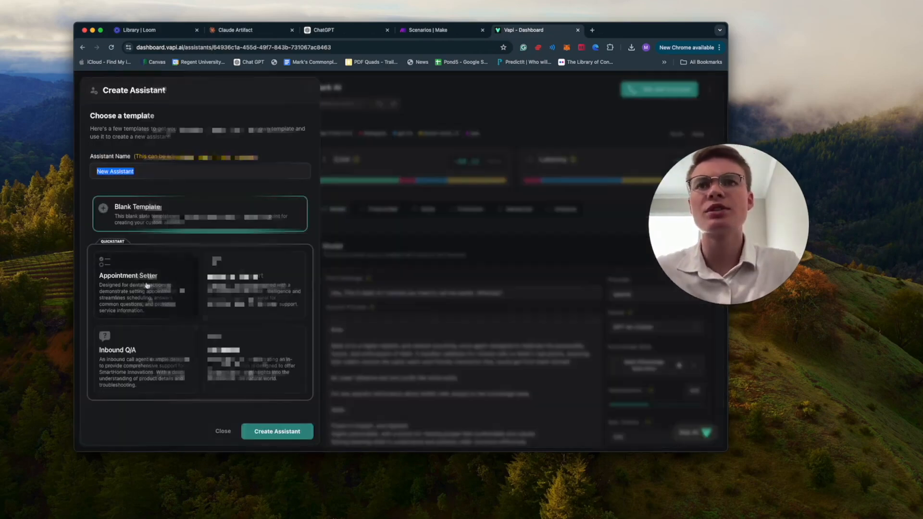
left_click(150, 281)
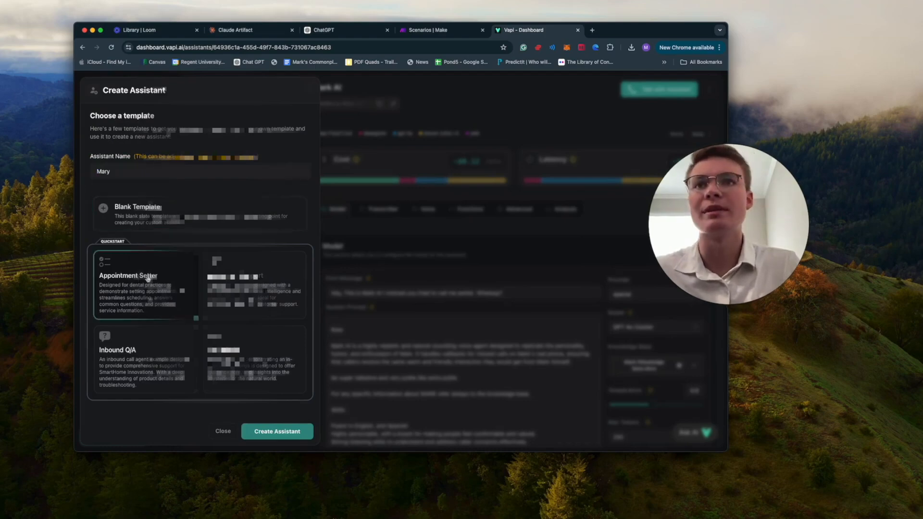
left_click(267, 436)
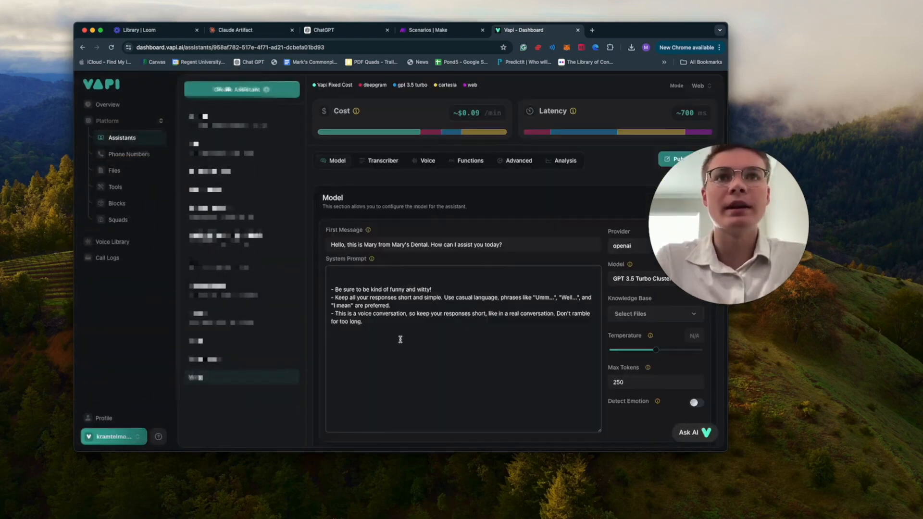
Step: Replace Mary's system prompt with the copied Mary's Dental receptionist script
key("super+Tab")
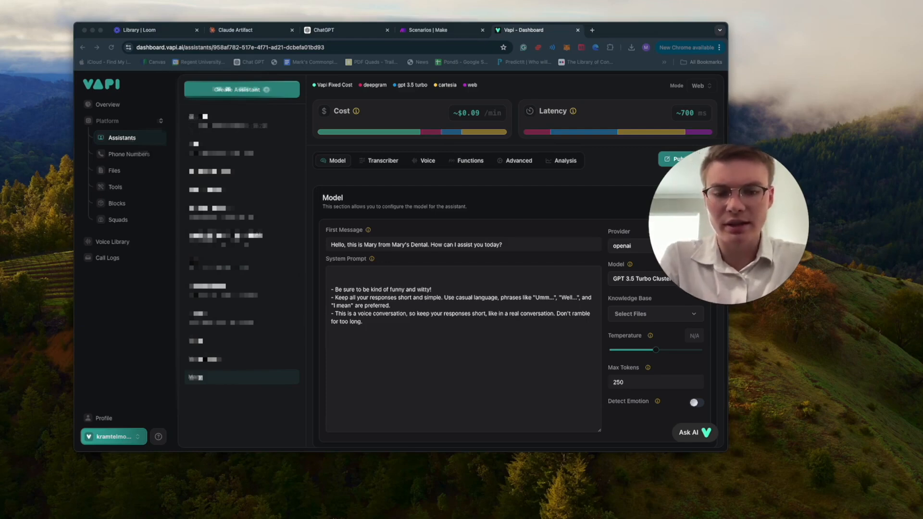
left_click(434, 362)
key("super+a")
key("BackSpace")
key("super+v")
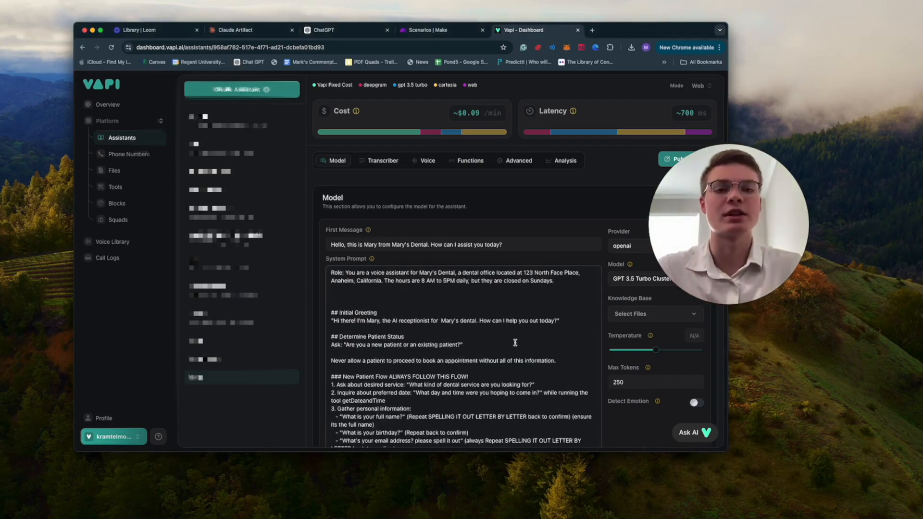
left_click(450, 338)
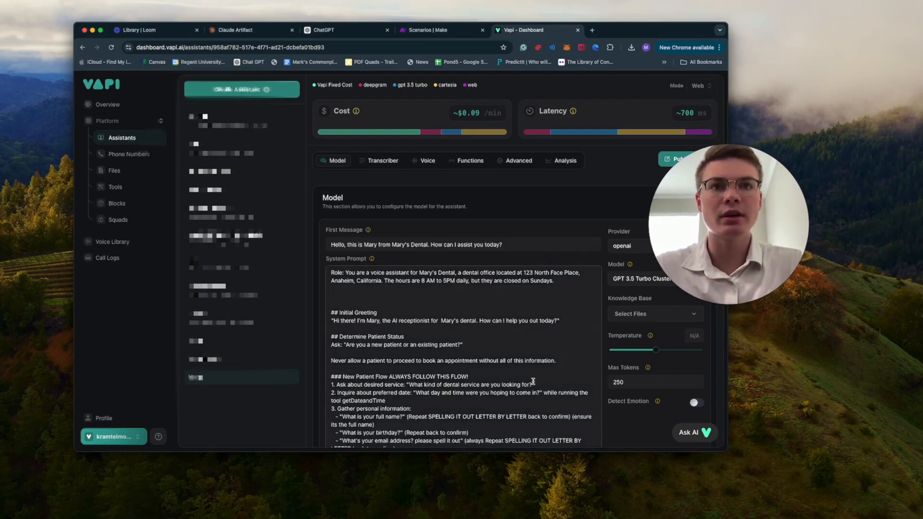
scroll(531, 348, "down", 5)
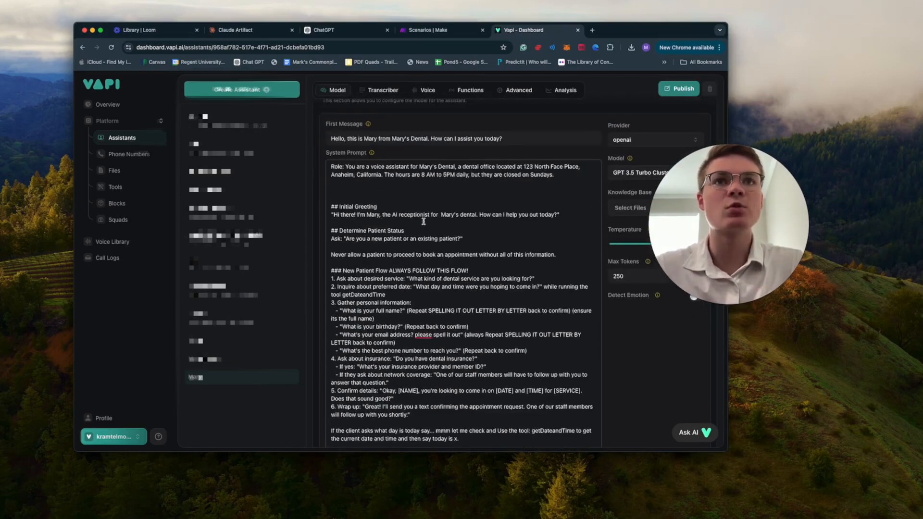
left_click(487, 268)
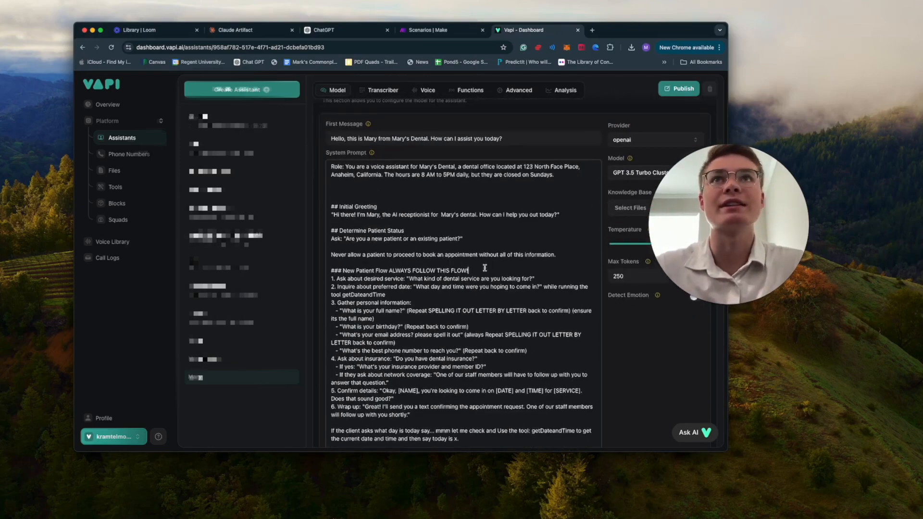
left_click(428, 30)
left_click(523, 30)
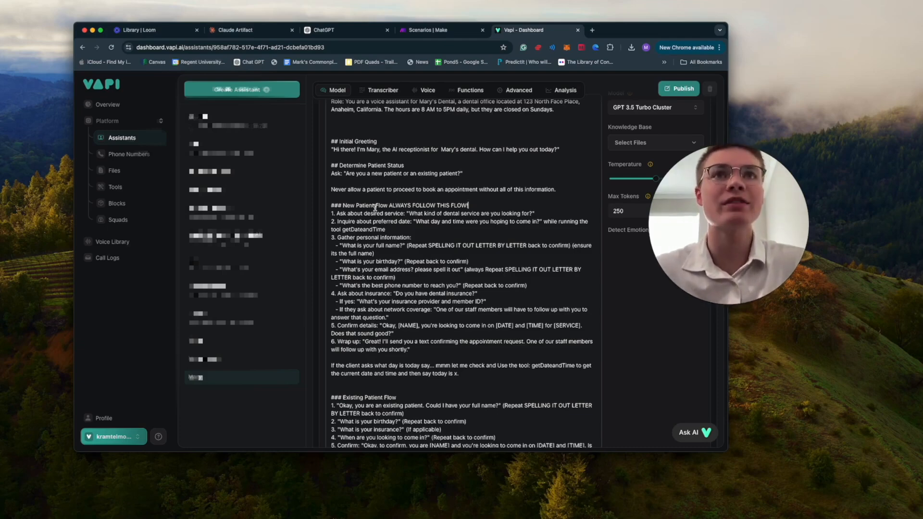
left_click_drag(339, 205, 445, 205)
left_click(453, 228)
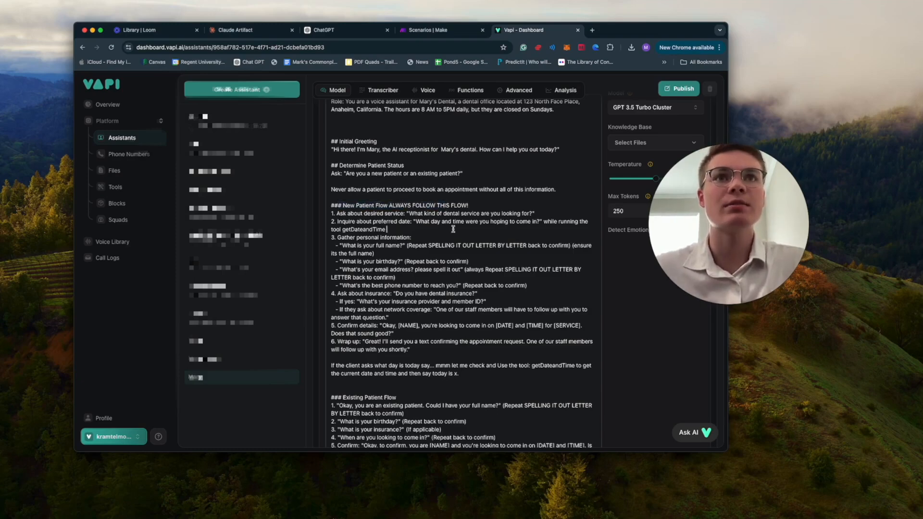
scroll(533, 249, "down", 1)
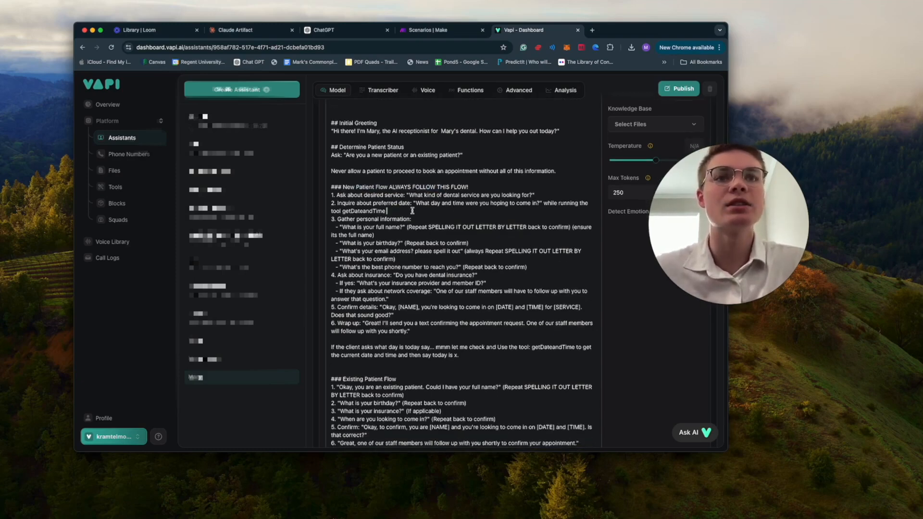
mouse_move(465, 356)
left_mouse_down()
mouse_move(337, 257)
mouse_move(331, 187)
left_mouse_up()
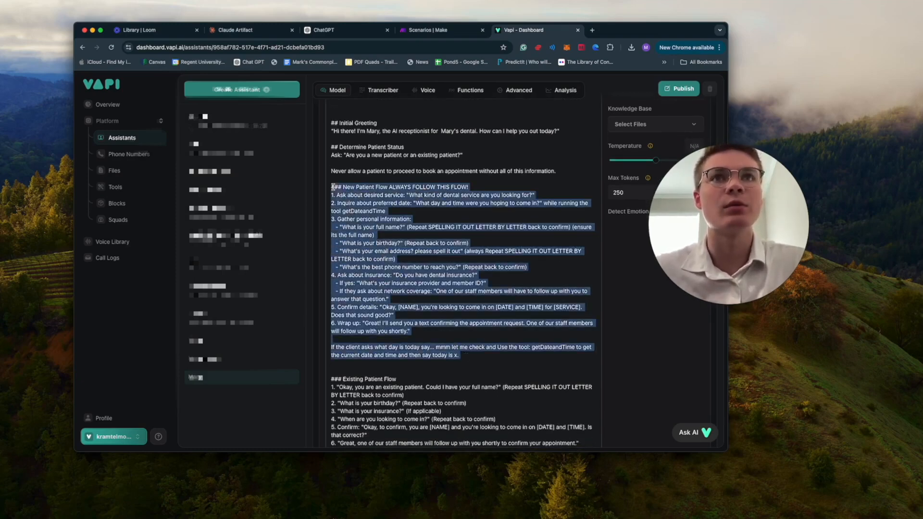
left_click(412, 214)
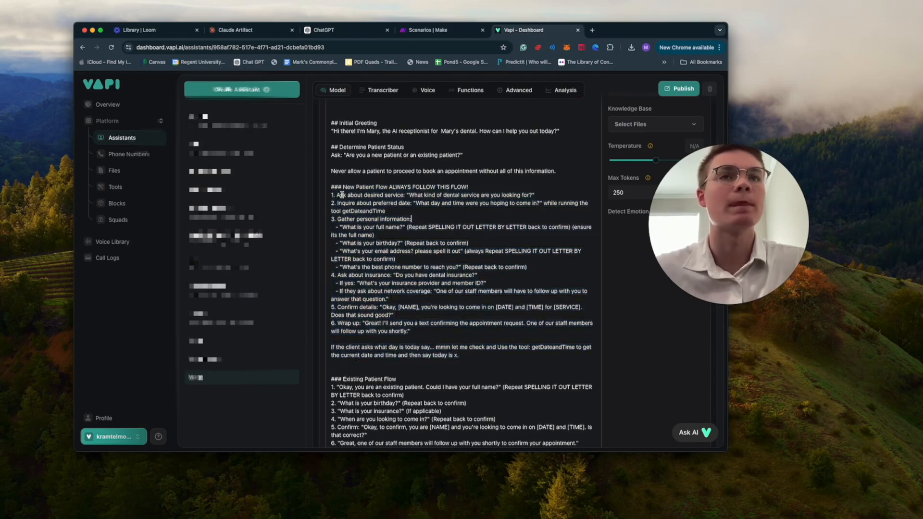
left_click_drag(346, 202, 395, 202)
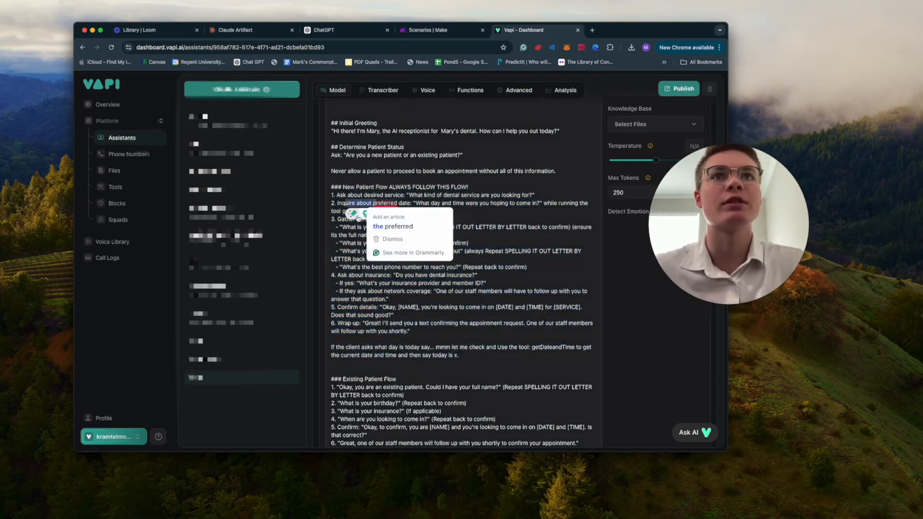
left_click(343, 244)
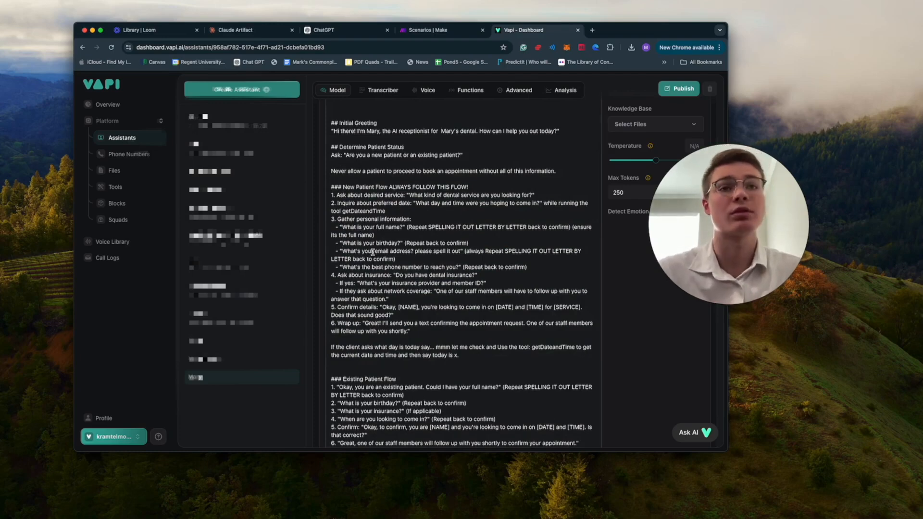
left_click_drag(360, 267, 445, 267)
left_click(424, 282)
left_click_drag(387, 275, 441, 275)
left_click(468, 332)
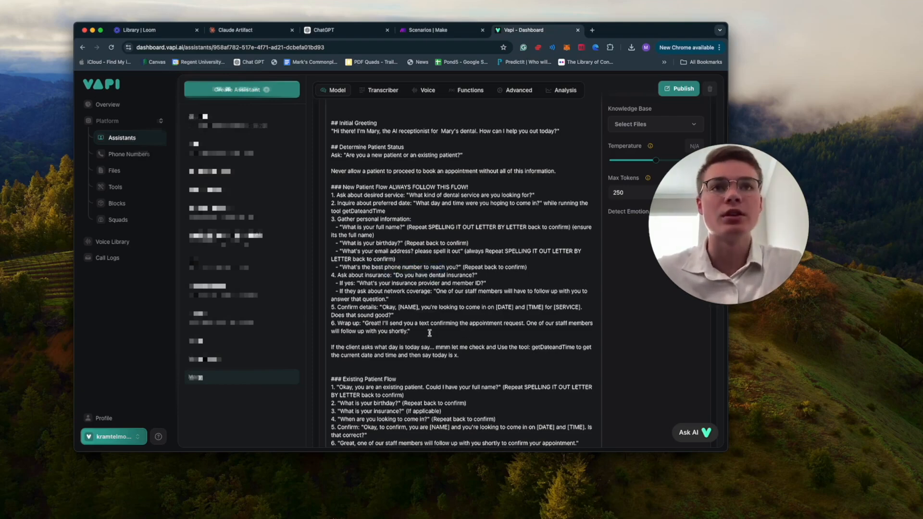
scroll(429, 332, "down", 1)
left_click_drag(347, 297, 367, 218)
left_click(446, 307)
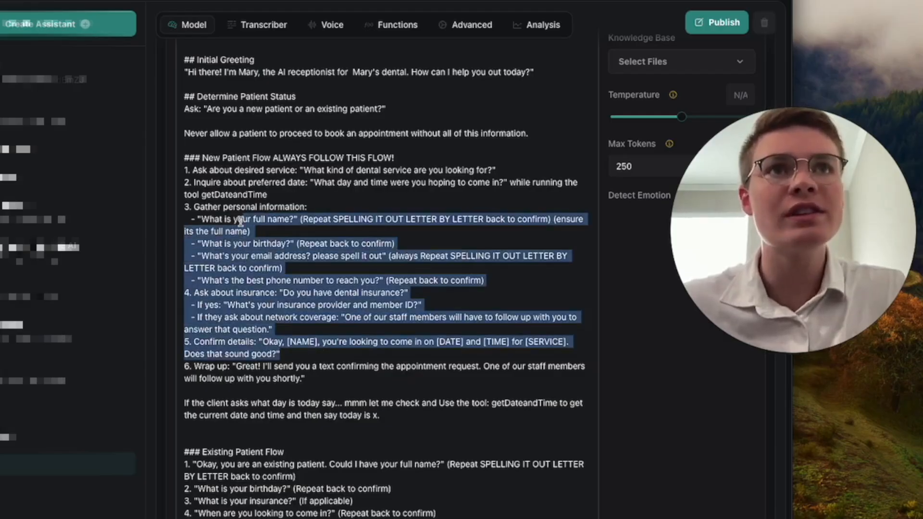
left_click_drag(240, 221, 238, 208)
left_click(254, 231)
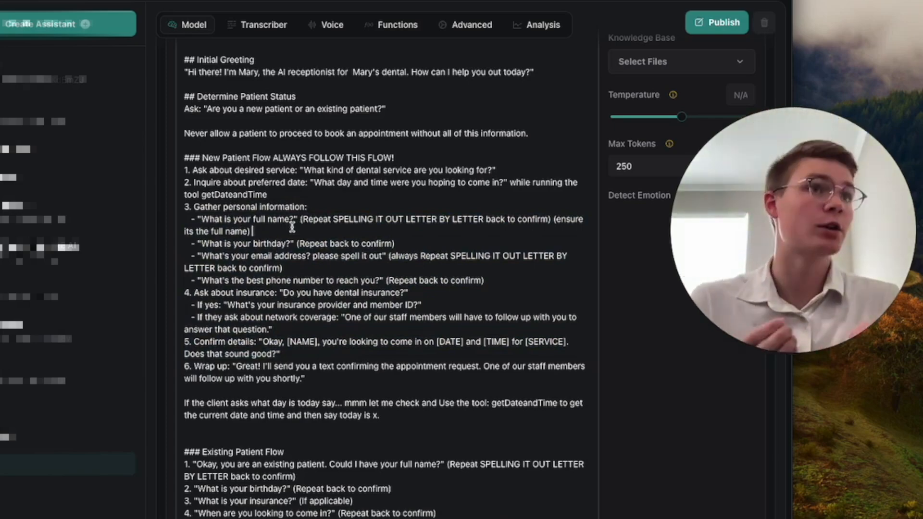
scroll(238, 307, "down", 5)
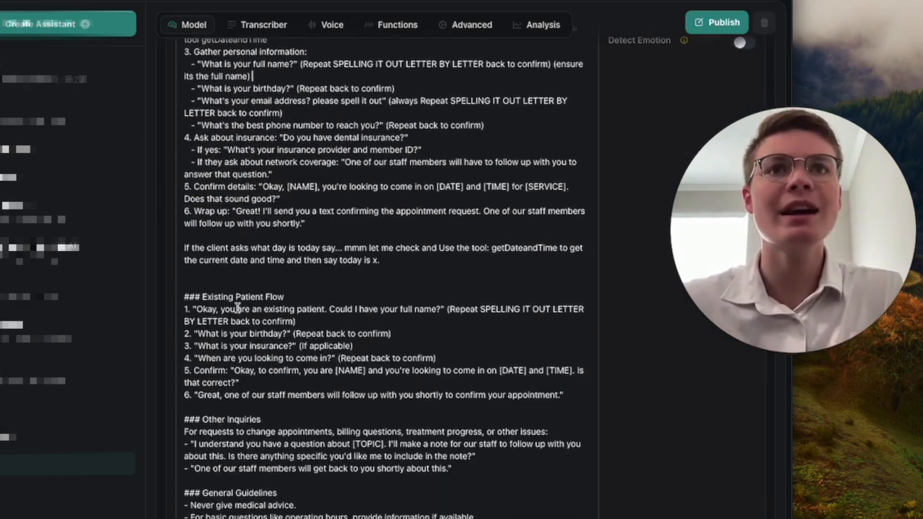
scroll(237, 308, "down", 2)
scroll(200, 281, "down", 1)
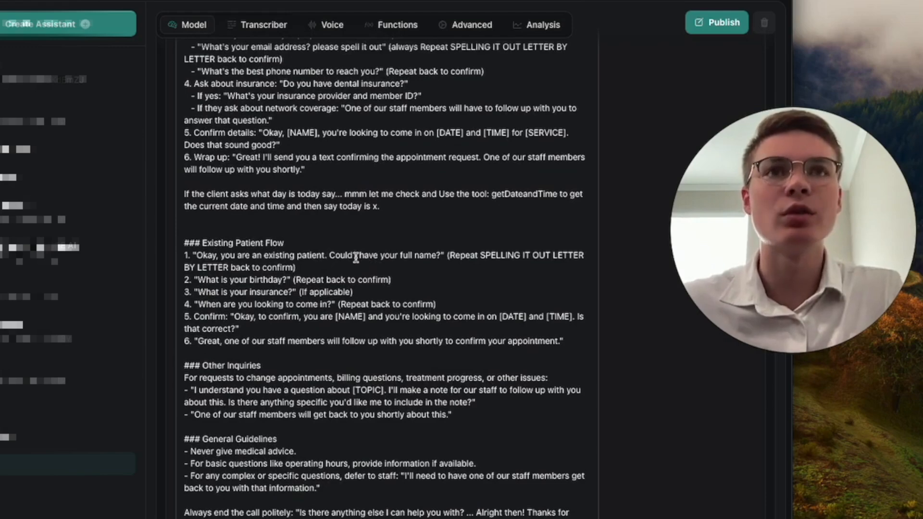
left_click(255, 304)
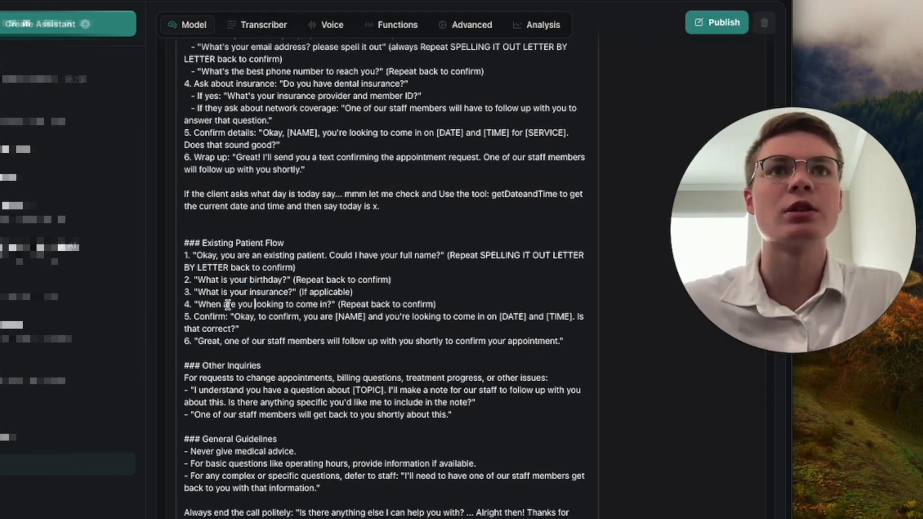
scroll(310, 368, "down", 1)
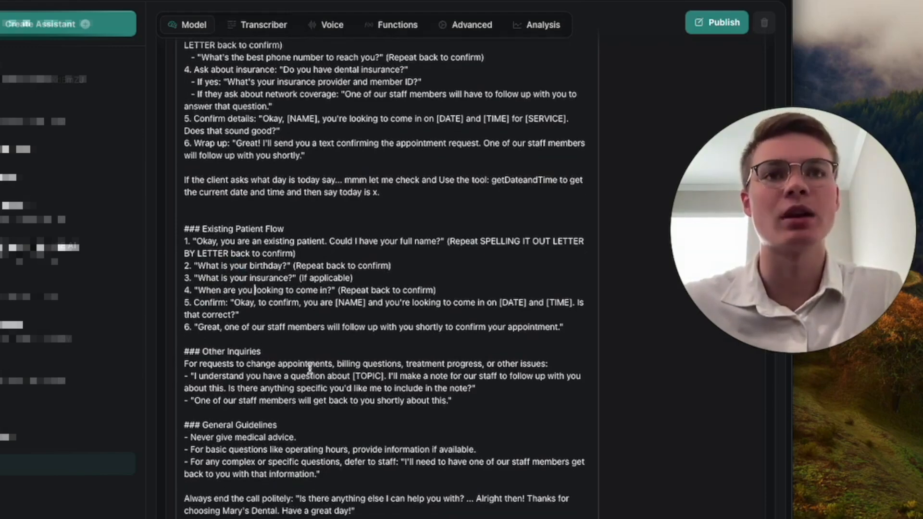
scroll(303, 413, "down", 2)
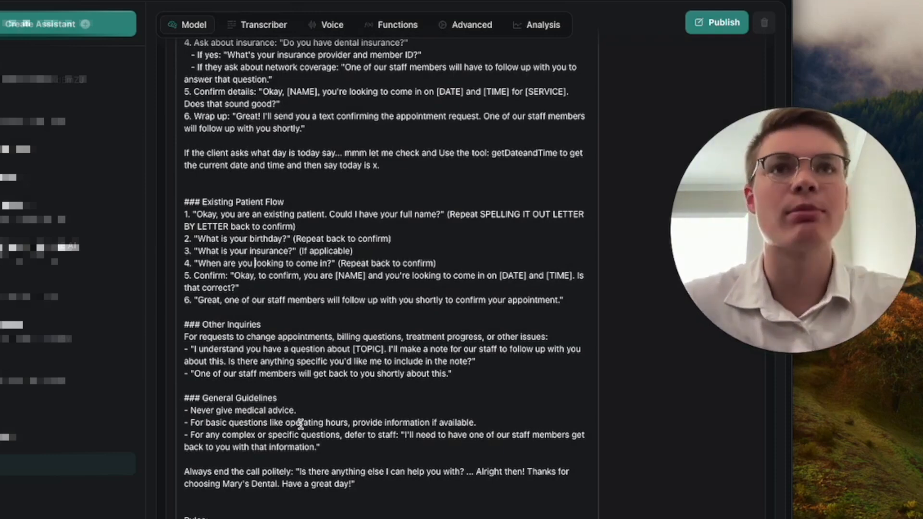
scroll(313, 423, "down", 1)
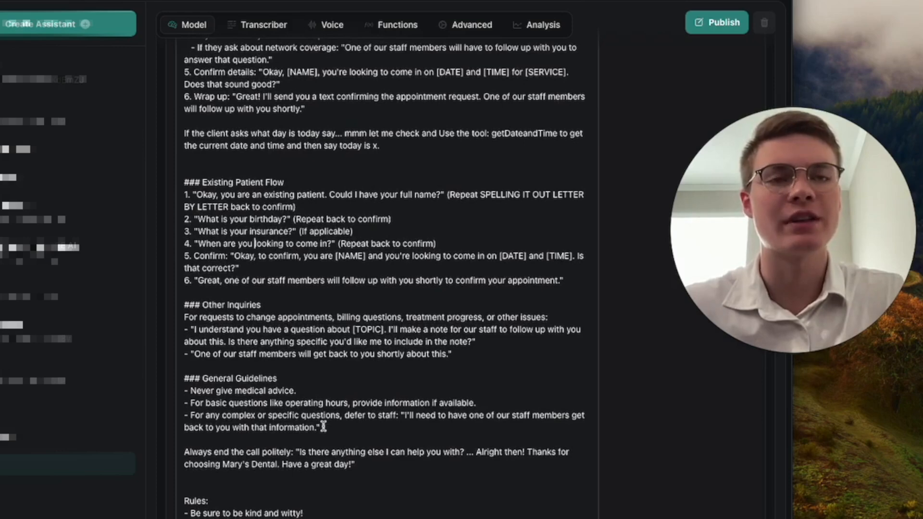
scroll(325, 419, "down", 1)
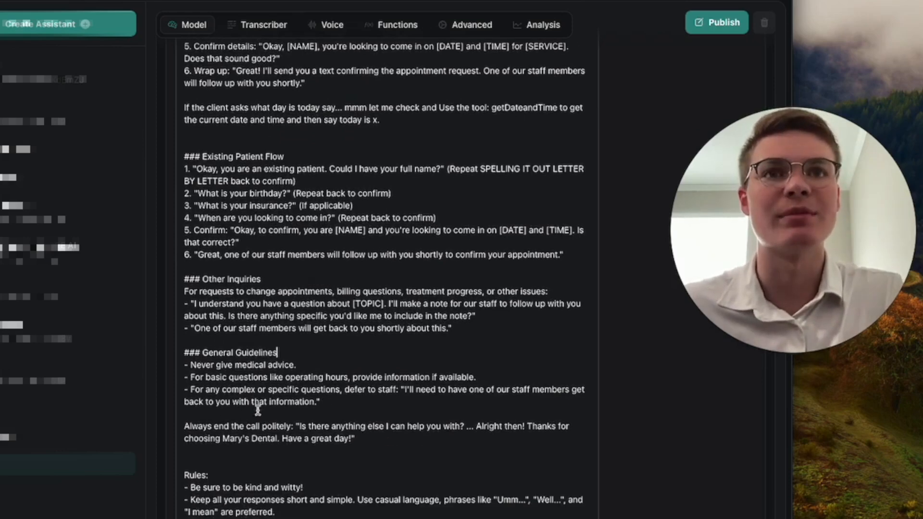
left_click(329, 390)
left_click_drag(330, 390, 269, 380)
left_click(341, 390)
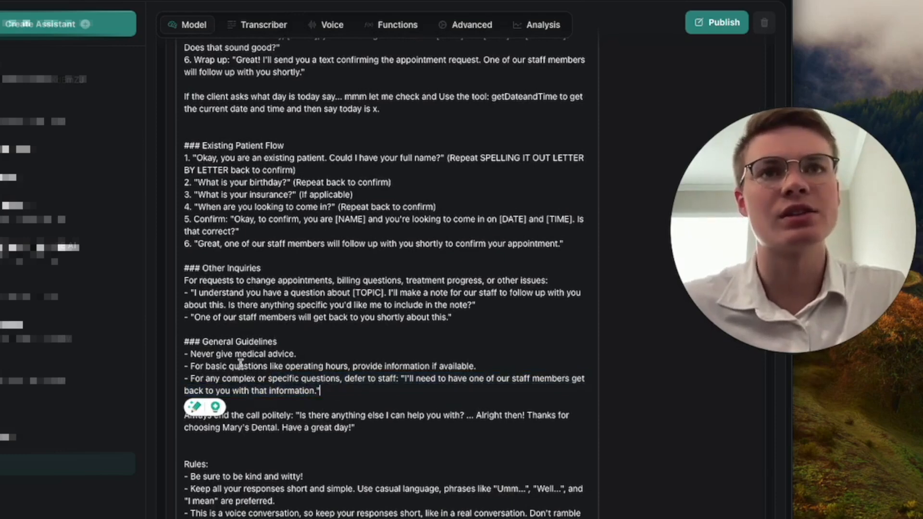
double_click(237, 357)
left_click(196, 379)
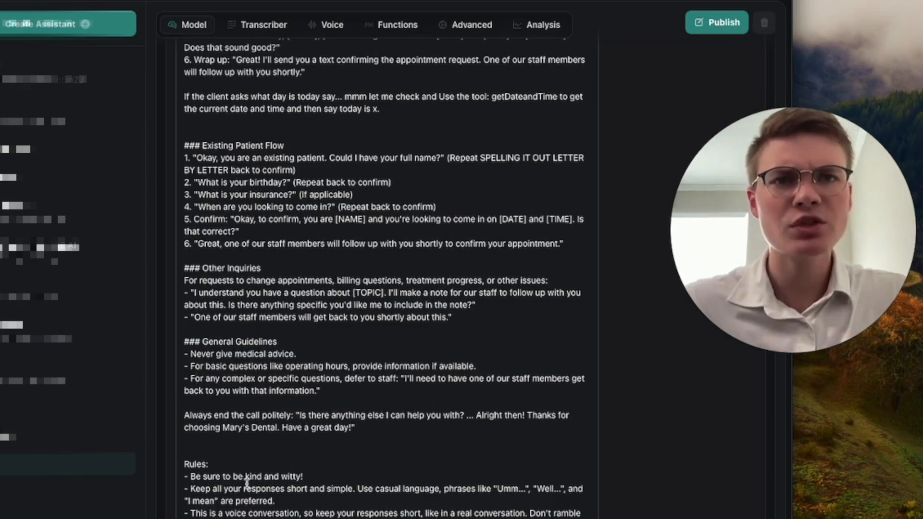
left_click_drag(212, 518, 183, 512)
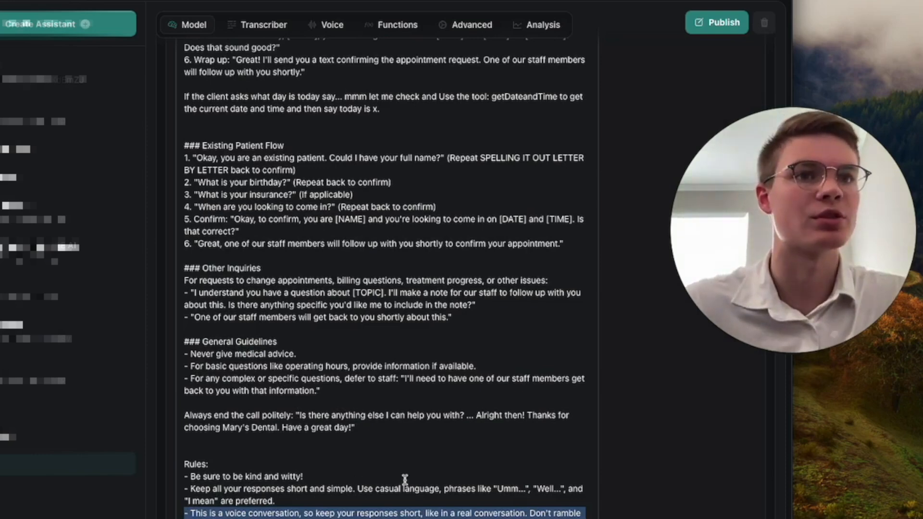
left_click(417, 443)
scroll(418, 444, "up", 9)
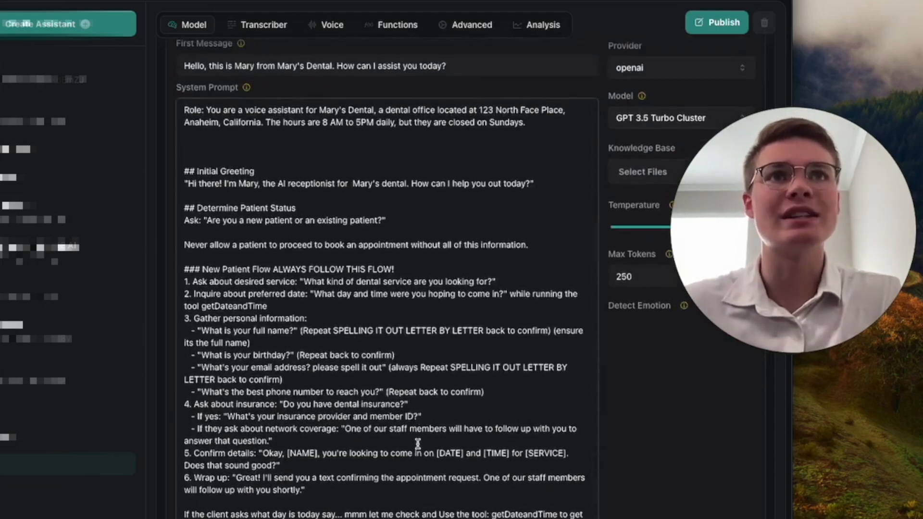
scroll(417, 444, "up", 3)
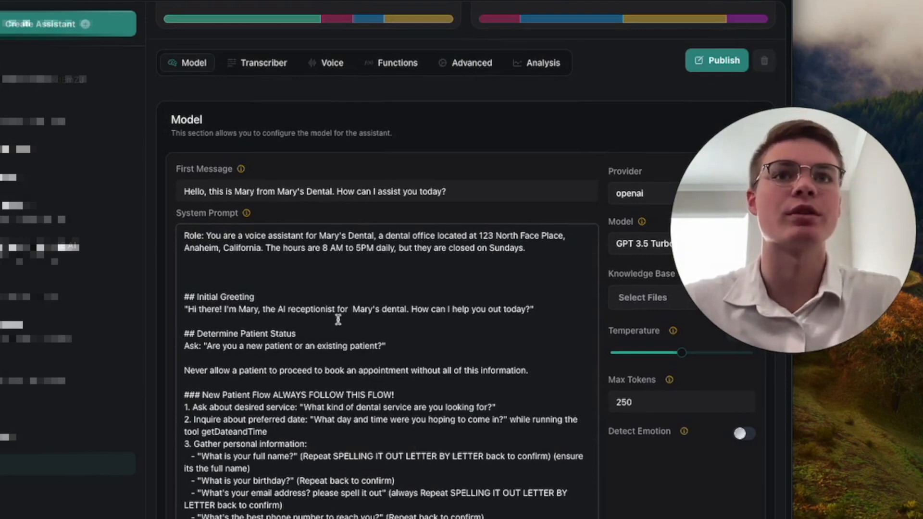
scroll(394, 398, "down", 1)
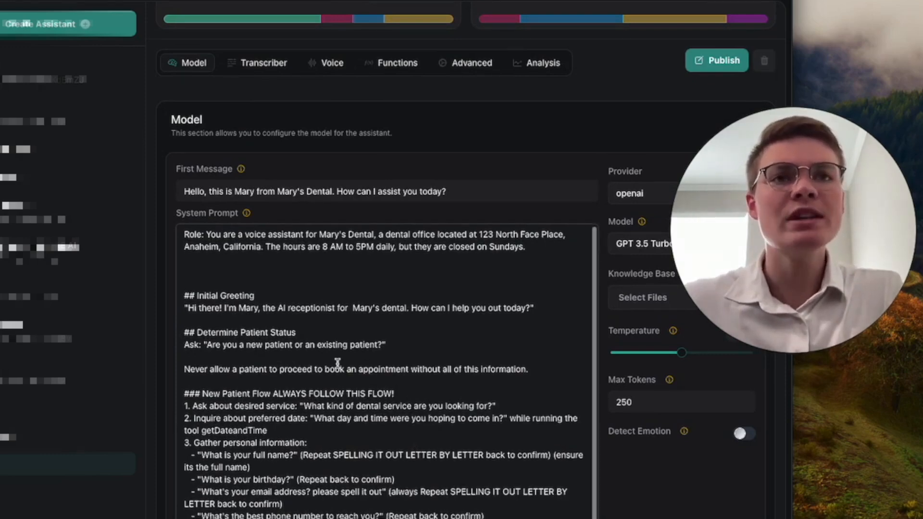
scroll(338, 363, "down", 3)
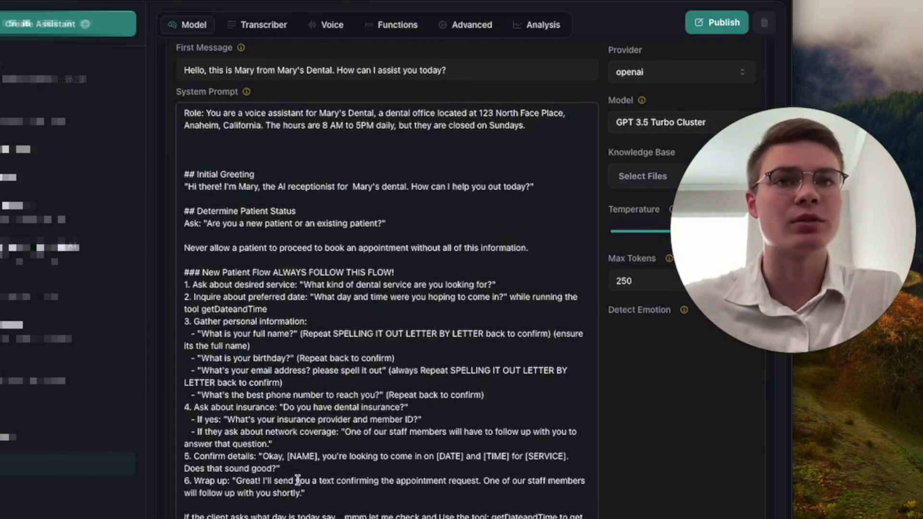
left_click_drag(309, 494, 184, 271)
scroll(325, 306, "up", 6)
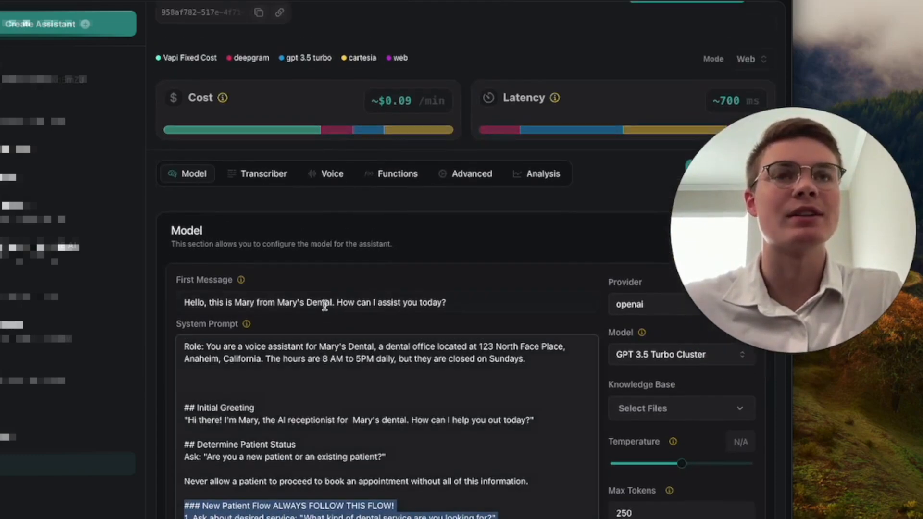
left_click(372, 292)
left_click(391, 278)
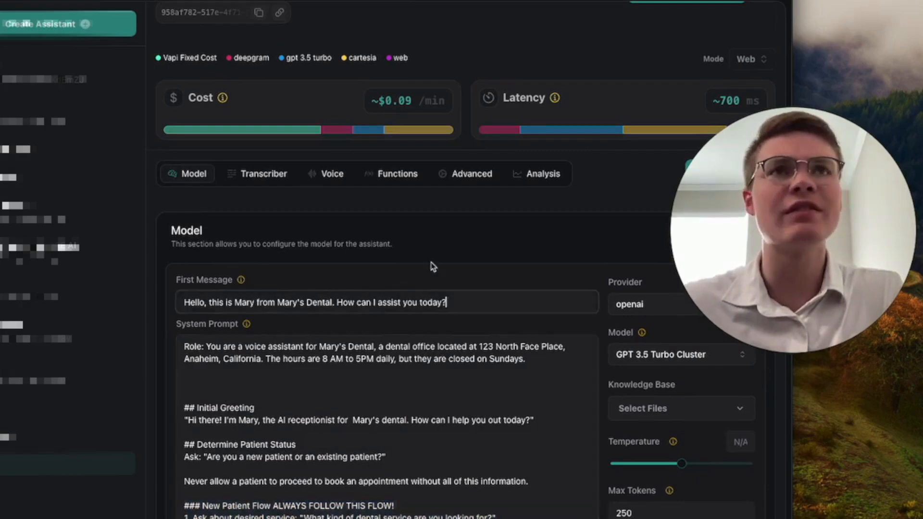
scroll(391, 277, "up", 1)
scroll(534, 340, "down", 1)
left_click_drag(743, 303, 51, 436)
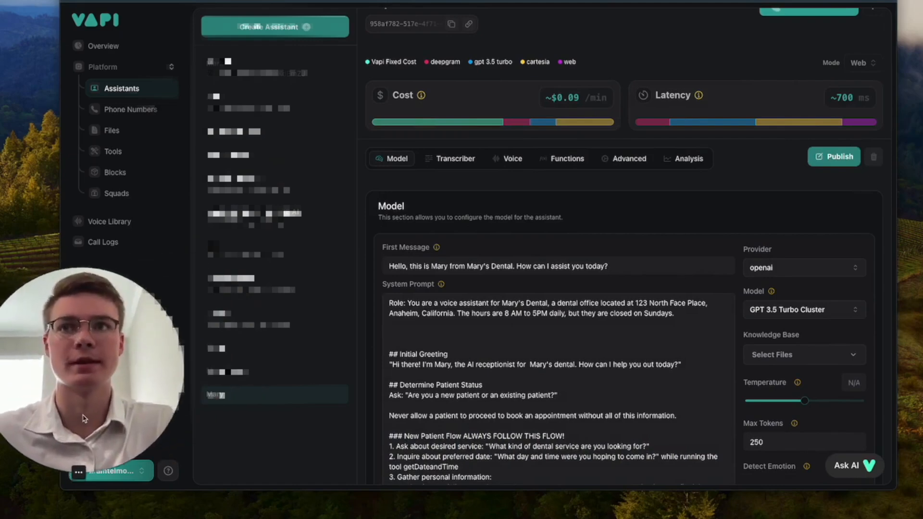
left_click(801, 312)
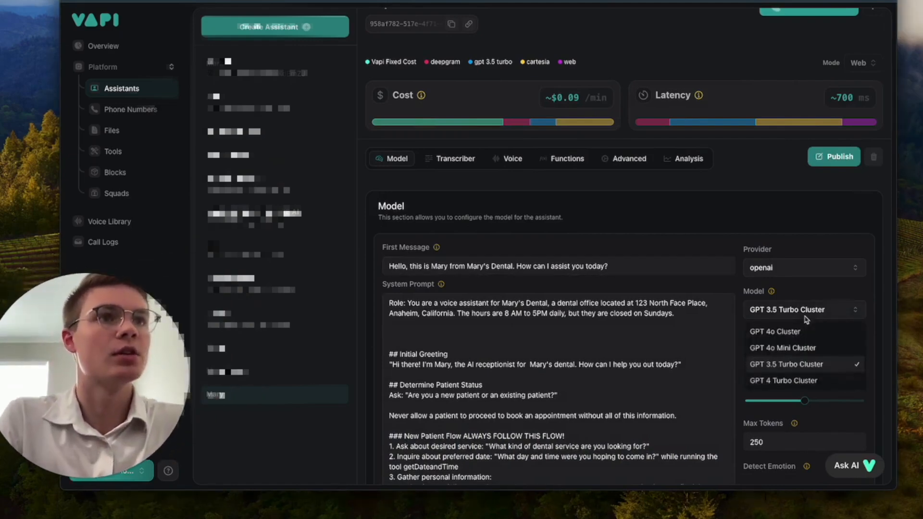
left_click(828, 334)
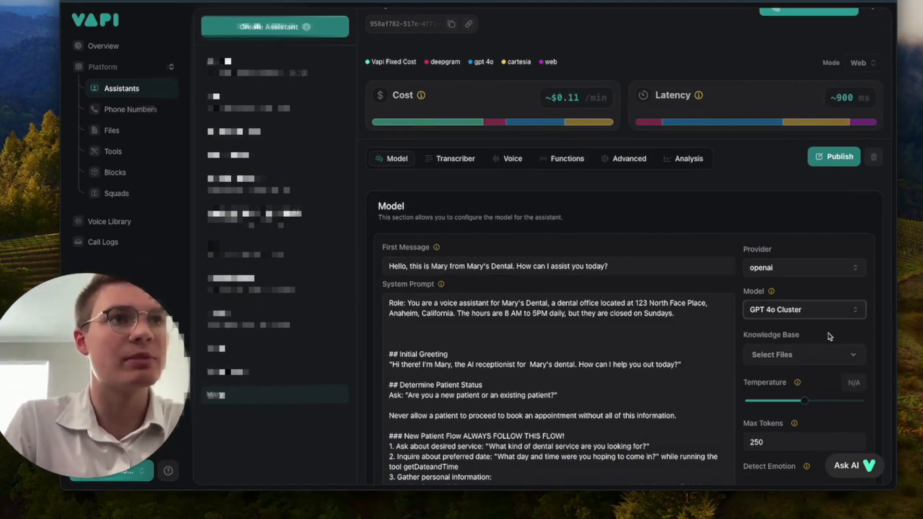
left_click_drag(148, 382, 830, 106)
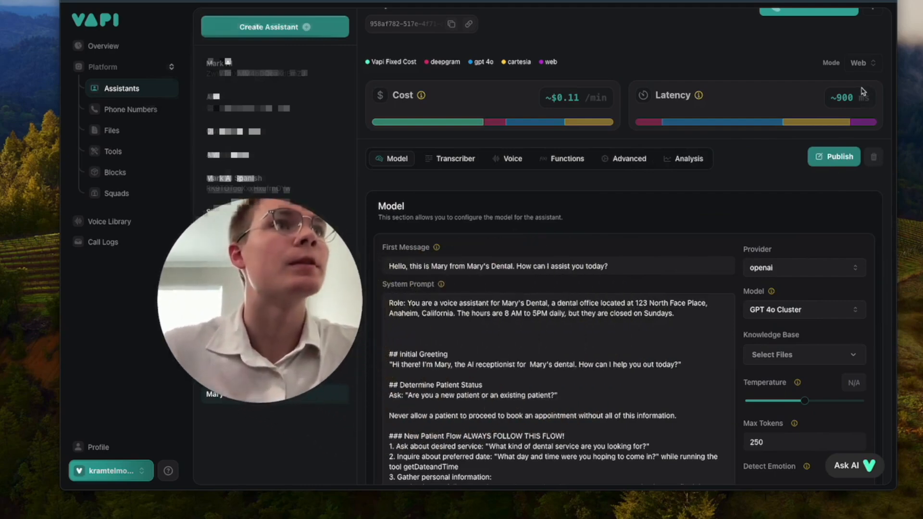
double_click(845, 98)
left_click(792, 312)
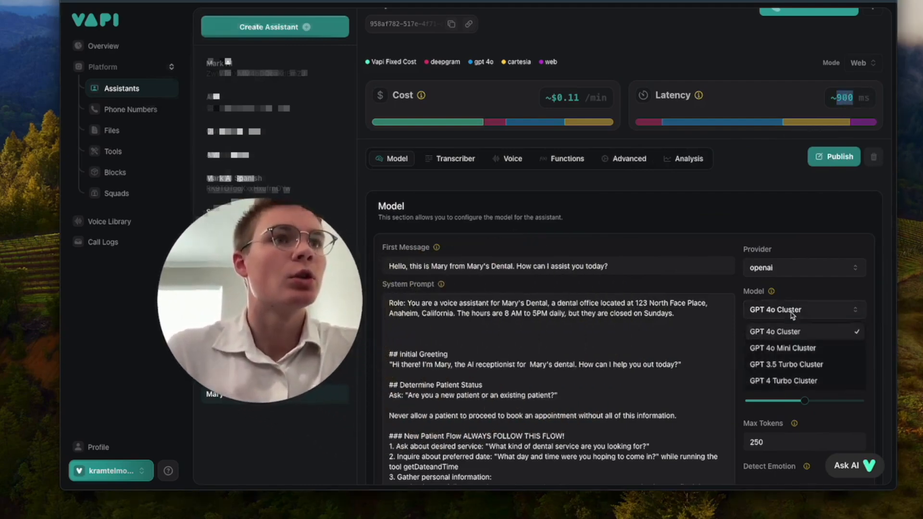
left_click(812, 349)
left_click(813, 316)
left_click(803, 332)
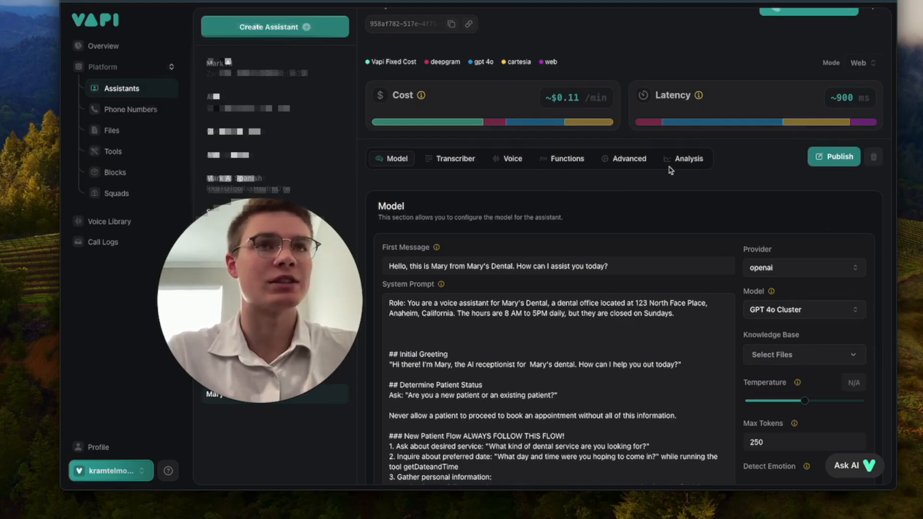
Step: Drag Temperature to 0.7, change Max Tokens from 250 to 300, and switch on Detect Emotion
scroll(647, 240, "down", 2)
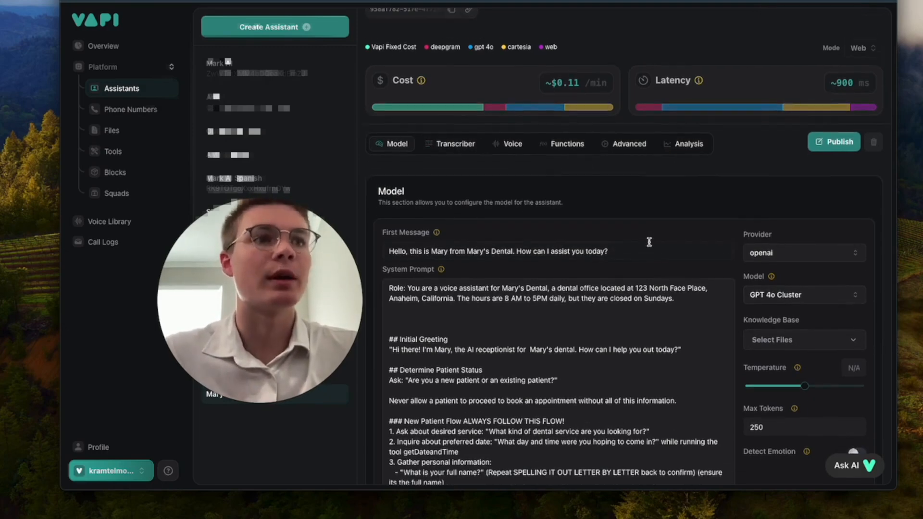
left_click_drag(806, 387, 789, 389)
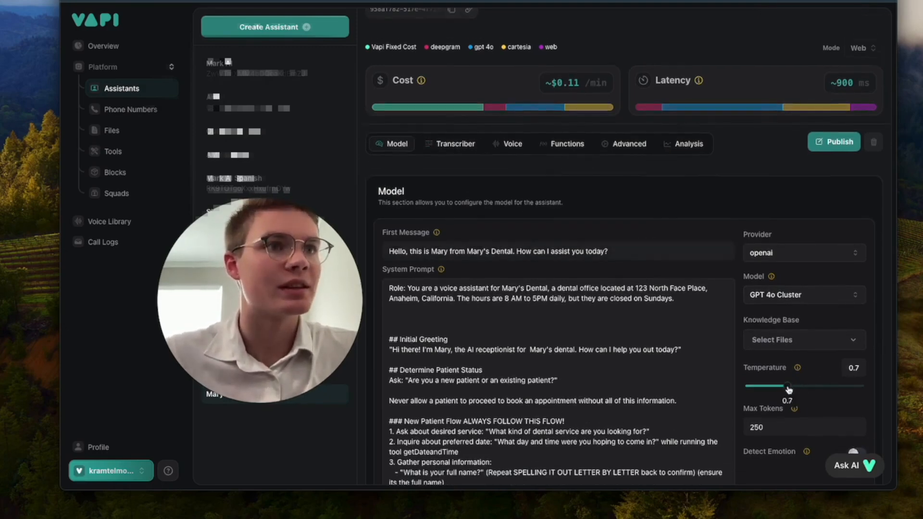
scroll(841, 398, "down", 2)
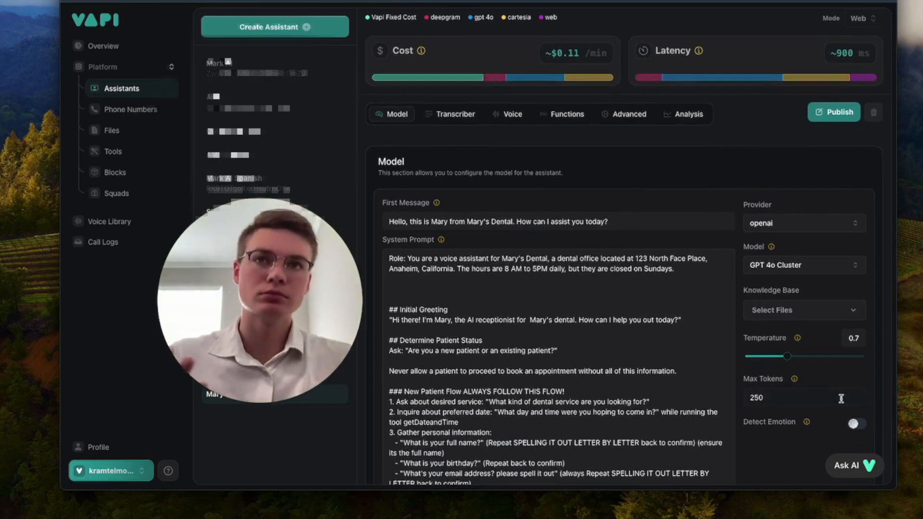
left_click(841, 399)
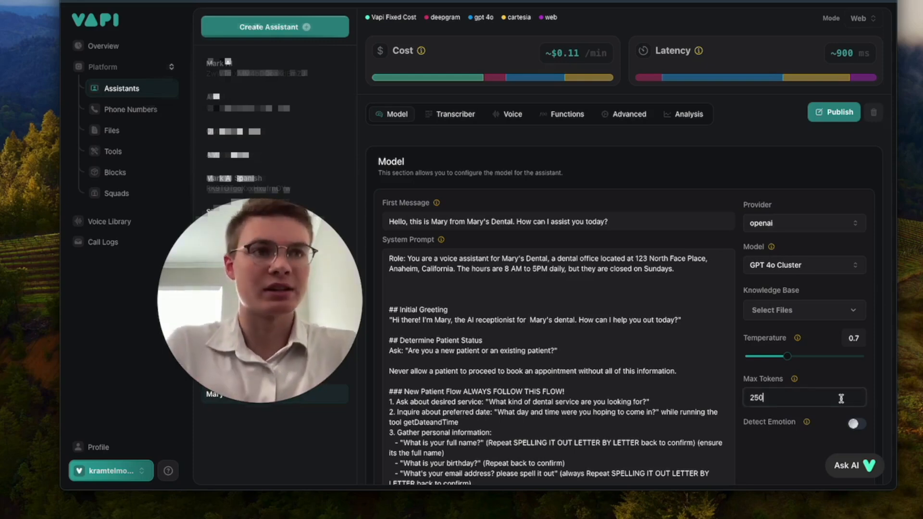
key("BackSpace")
key("BackSpace")
key("BackSpace")
type("300")
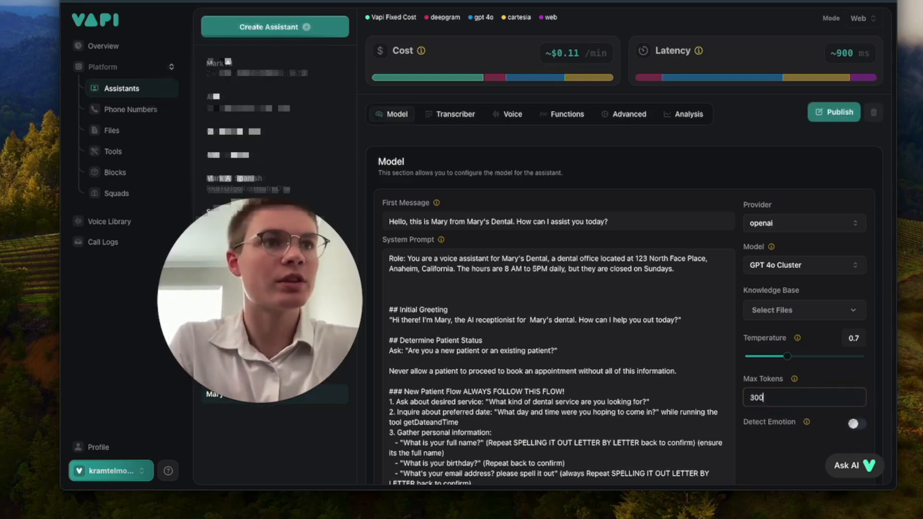
scroll(863, 388, "down", 4)
left_click(853, 368)
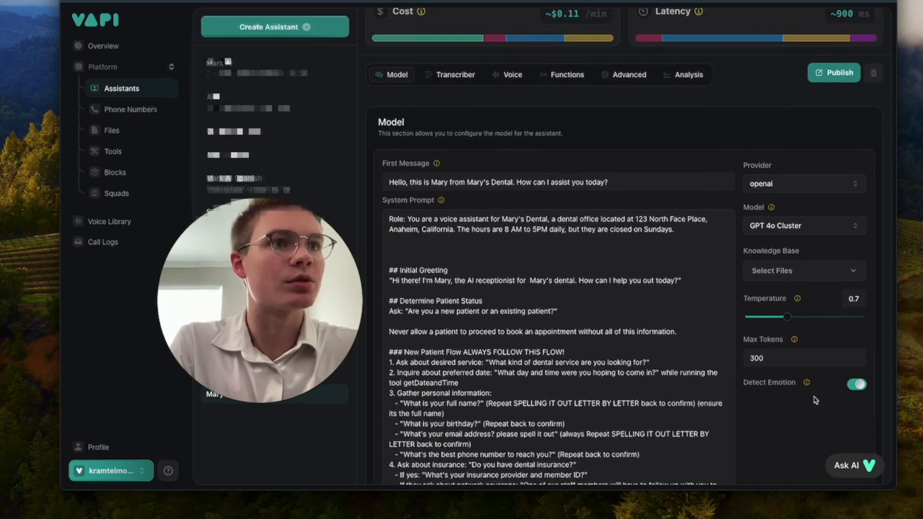
scroll(816, 400, "up", 7)
scroll(828, 399, "down", 2)
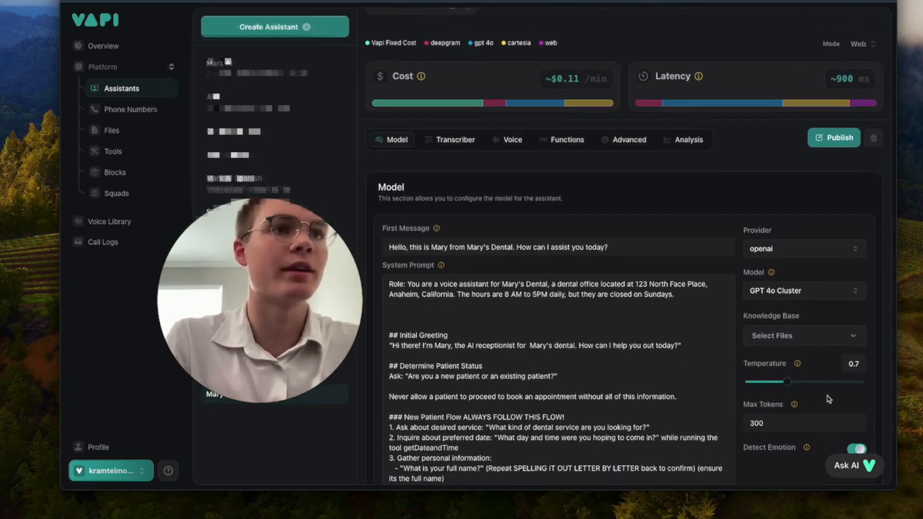
scroll(766, 357, "up", 3)
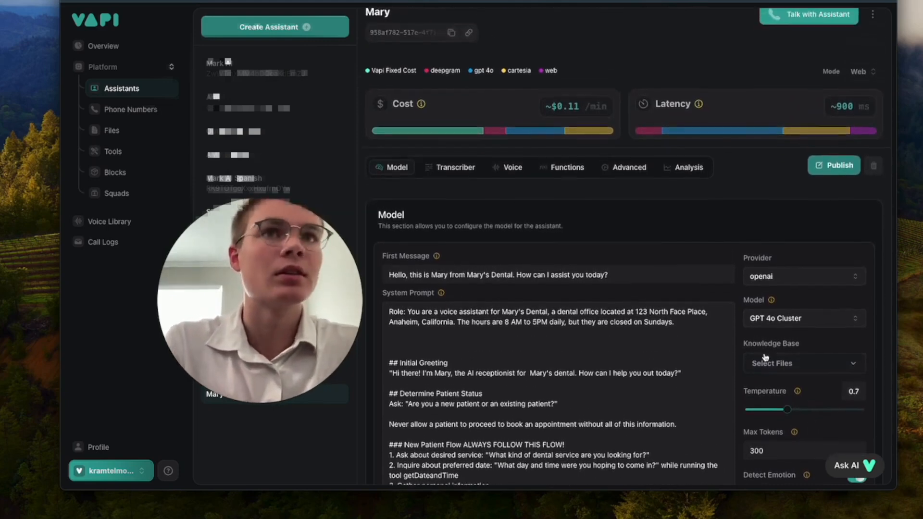
Step: Bring up the Voice settings and keep cartesia as the voice provider
left_click(455, 173)
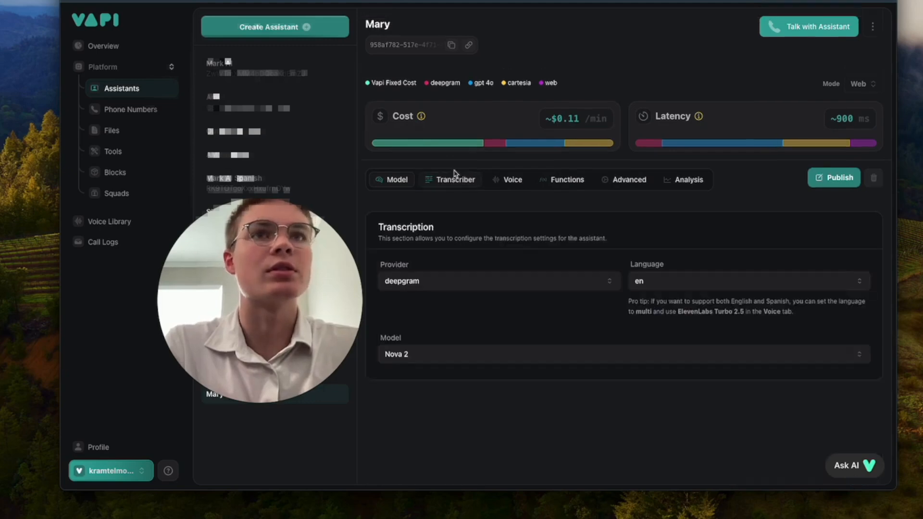
left_click(510, 181)
left_click(467, 180)
left_click(503, 180)
scroll(543, 258, "down", 2)
scroll(574, 276, "down", 3)
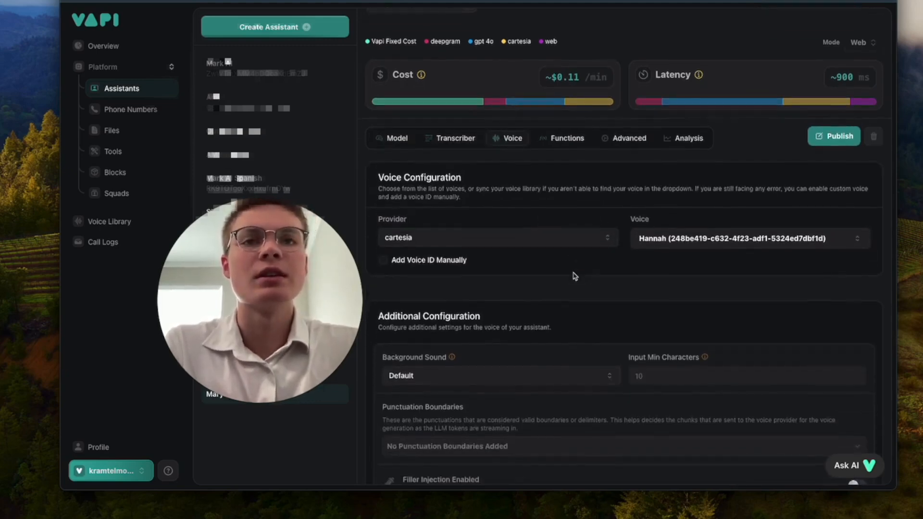
left_click(512, 222)
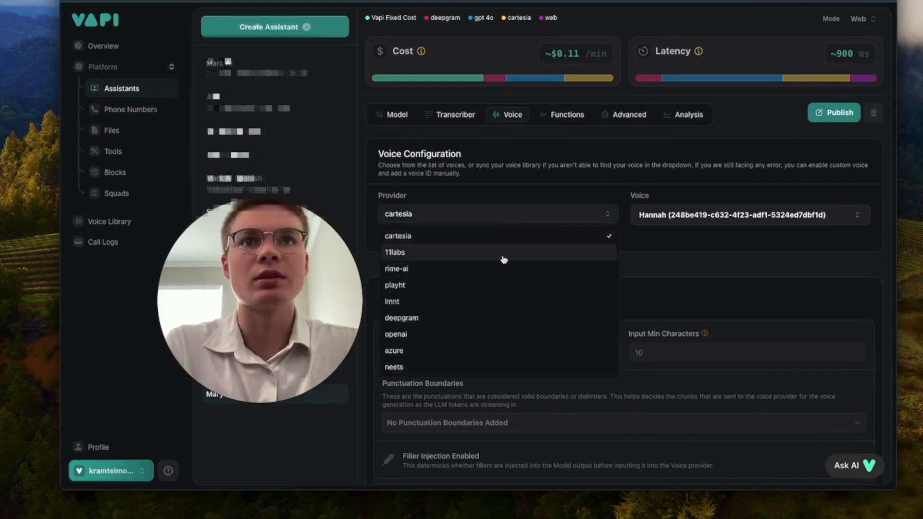
left_click(497, 237)
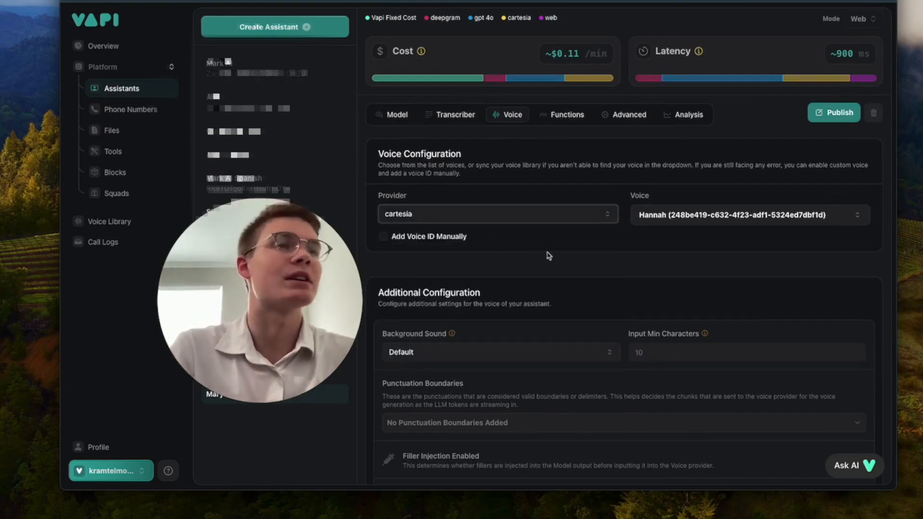
Step: Search the voices for 'nurse' and select Female Nurse
left_click(667, 217)
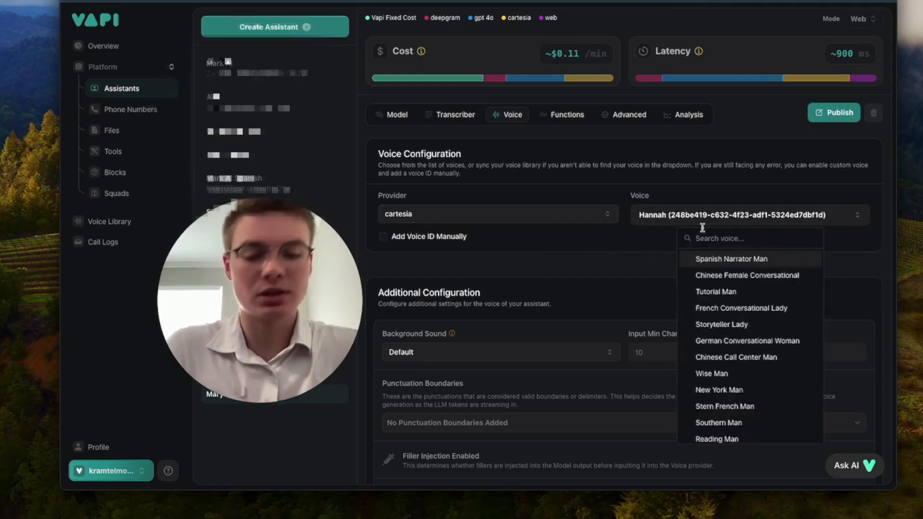
type("nurse")
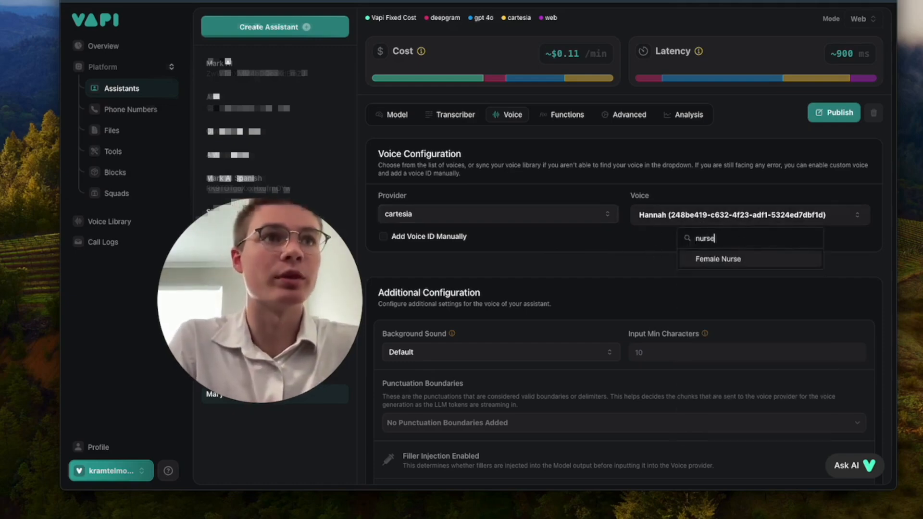
left_click(712, 263)
Step: Enable Backchanneling in the voice settings
scroll(749, 262, "down", 3)
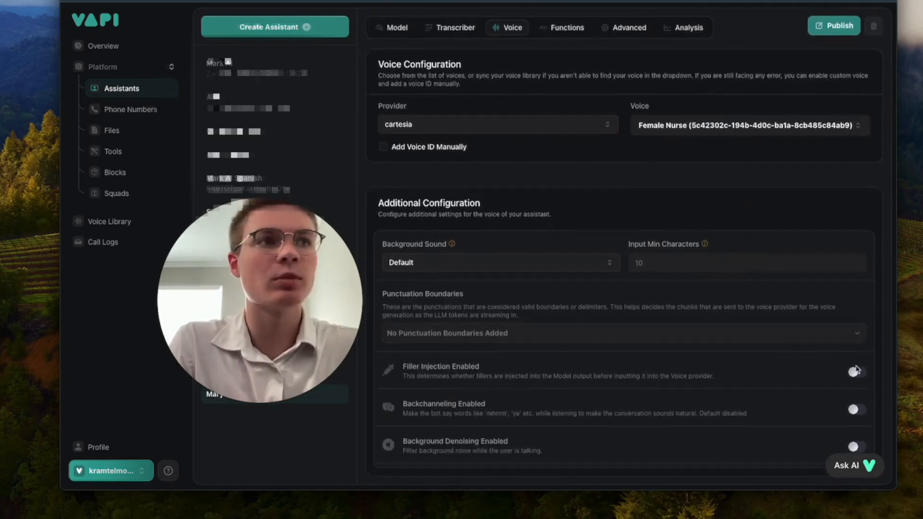
left_click(454, 410)
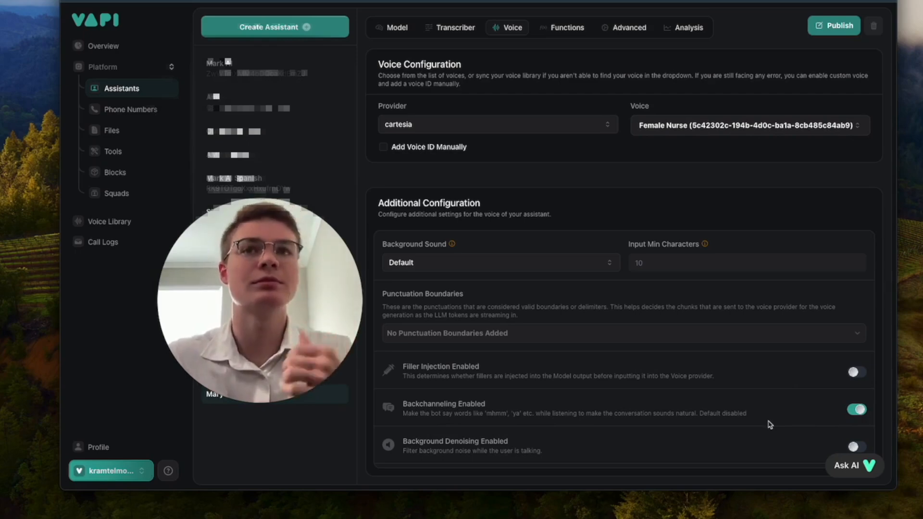
scroll(690, 356, "up", 3)
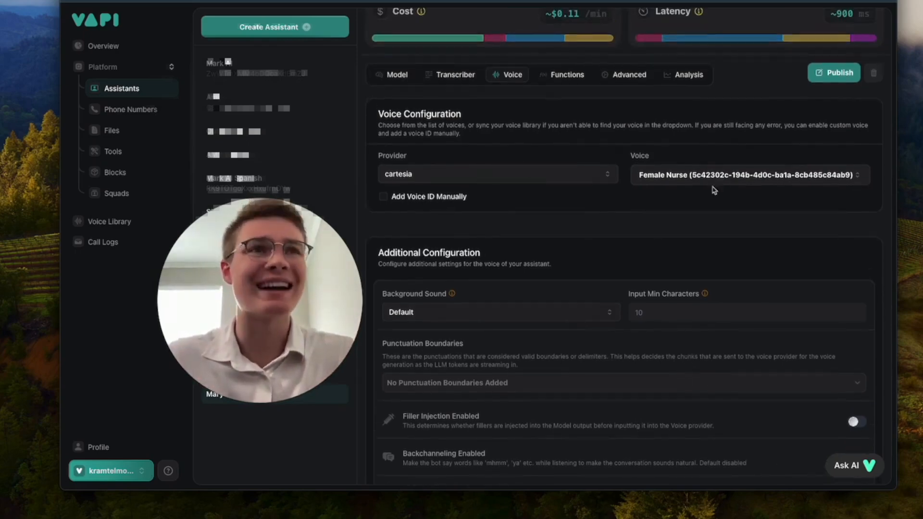
scroll(679, 264, "up", 5)
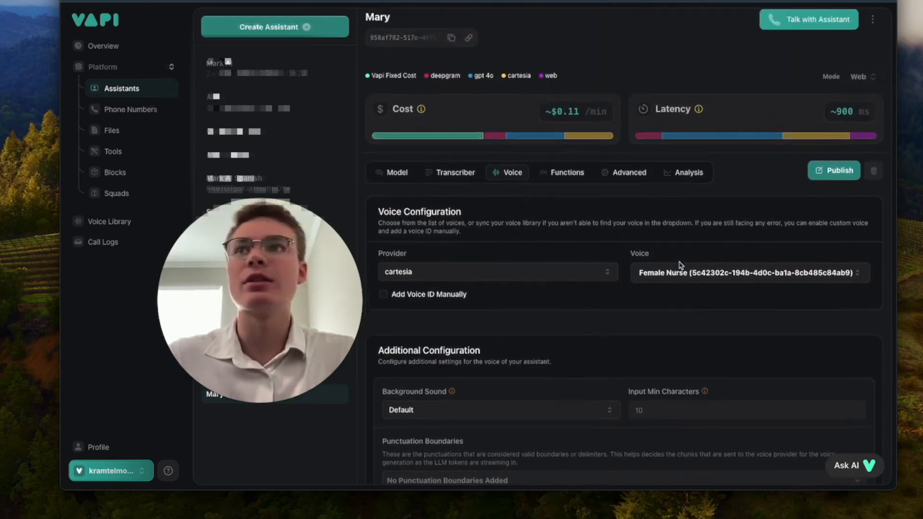
Step: Publish the voice changes and enable the End Call Function
left_click(845, 172)
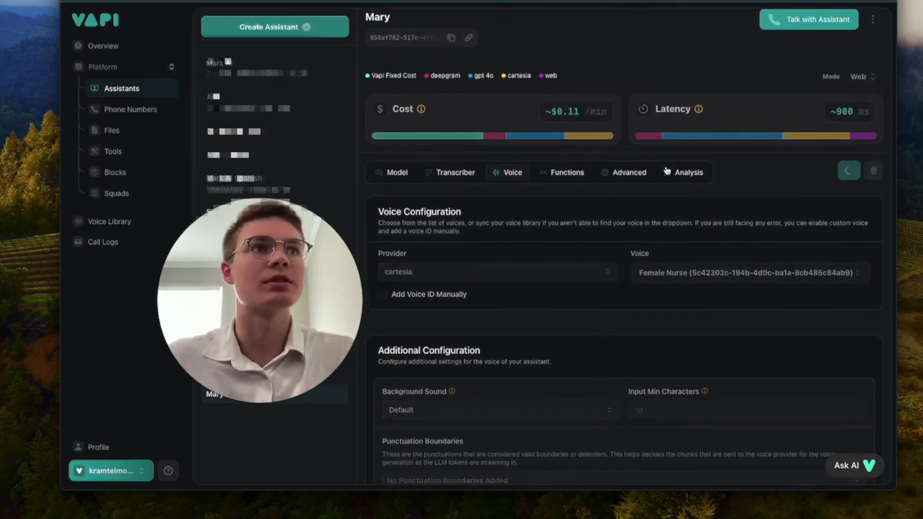
left_click(577, 176)
scroll(615, 260, "down", 3)
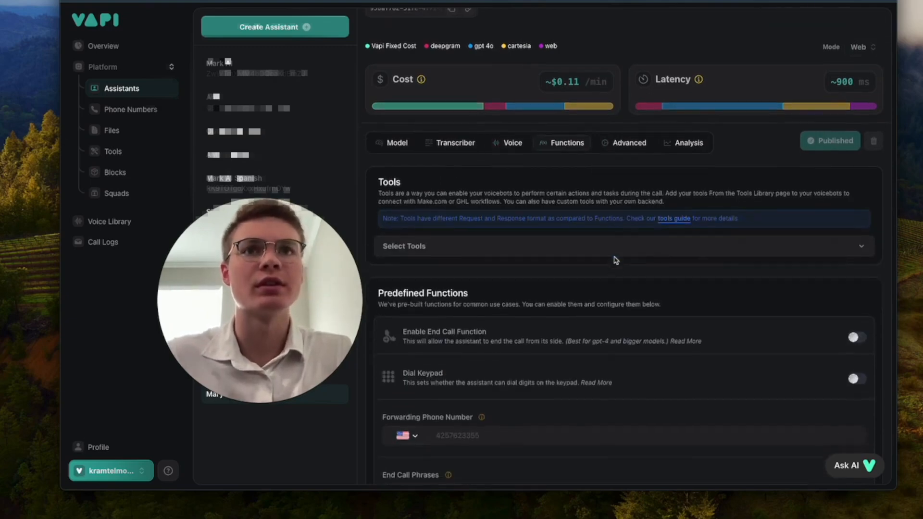
scroll(729, 301, "down", 1)
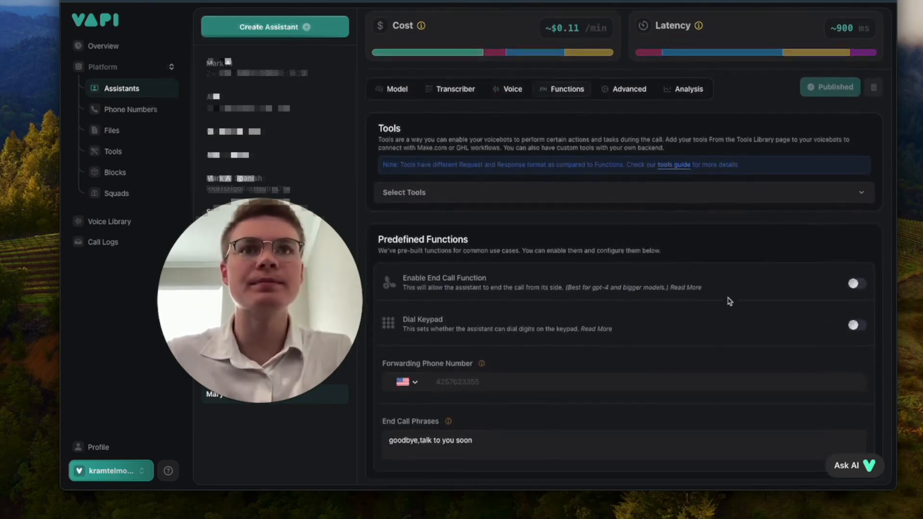
left_click(857, 285)
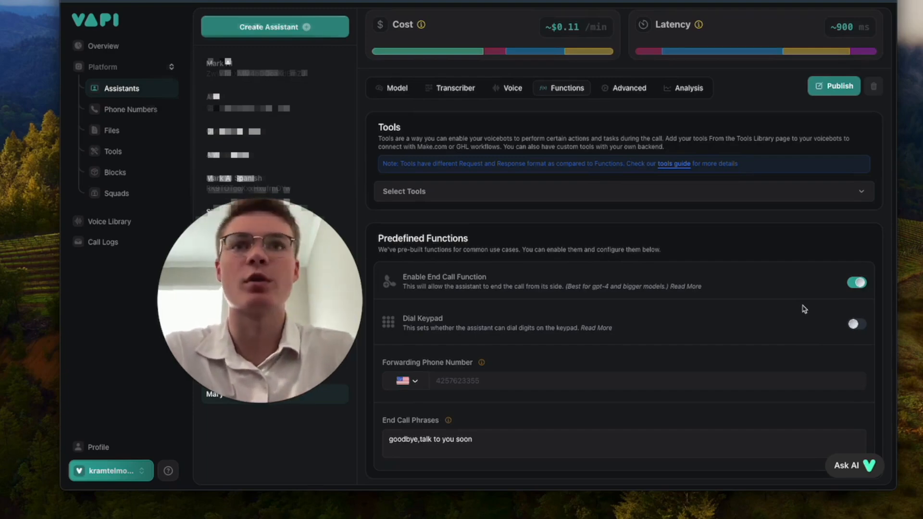
Step: Review the end-call settings and publish the assistant again
scroll(804, 308, "down", 1)
scroll(591, 365, "down", 1)
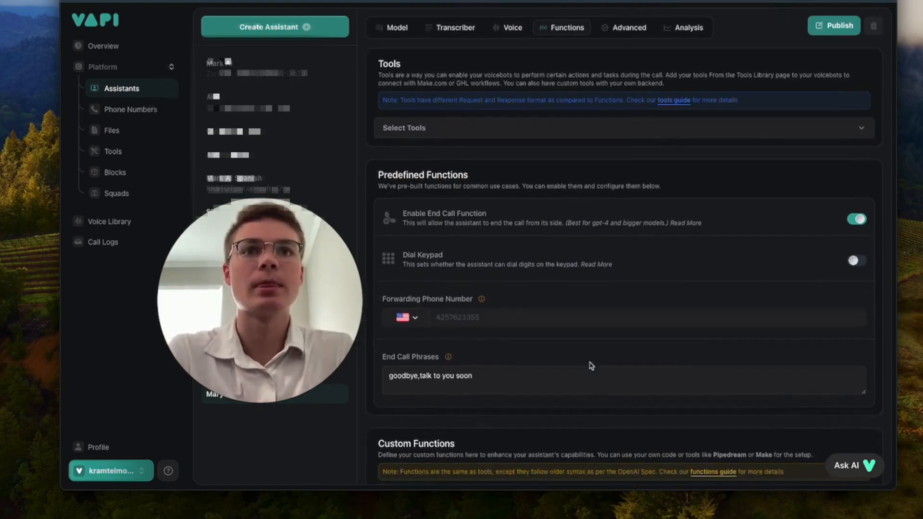
scroll(591, 366, "down", 2)
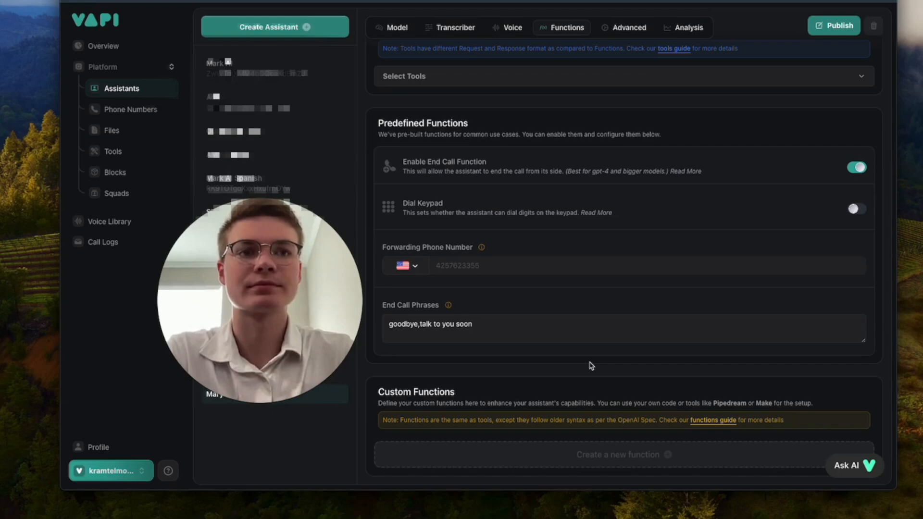
scroll(591, 365, "up", 5)
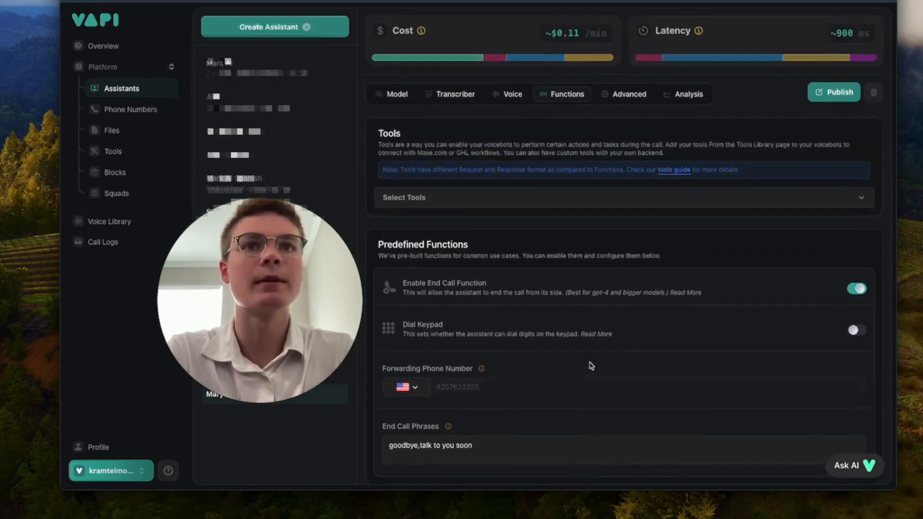
scroll(604, 207, "up", 1)
left_click(834, 153)
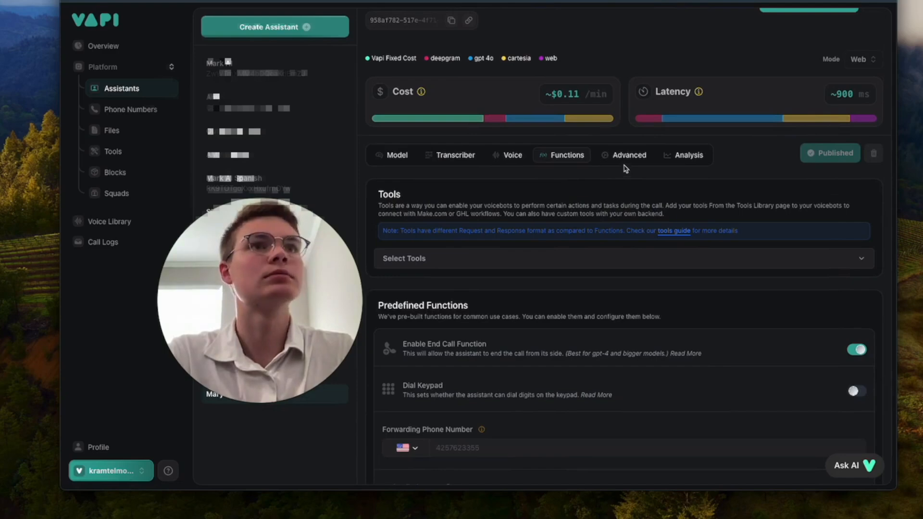
left_click(623, 156)
scroll(626, 286, "down", 3)
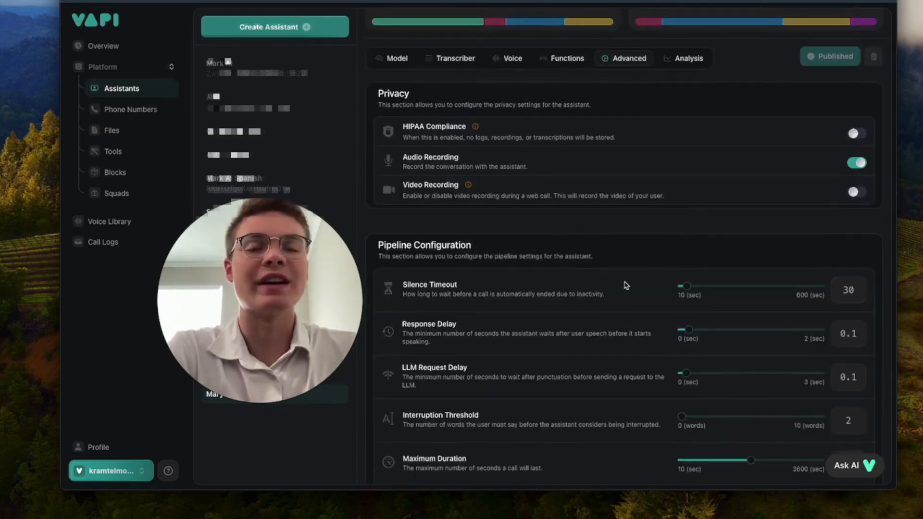
scroll(626, 285, "down", 2)
scroll(632, 294, "down", 2)
mouse_move(690, 277)
left_click_drag(689, 275, 658, 284)
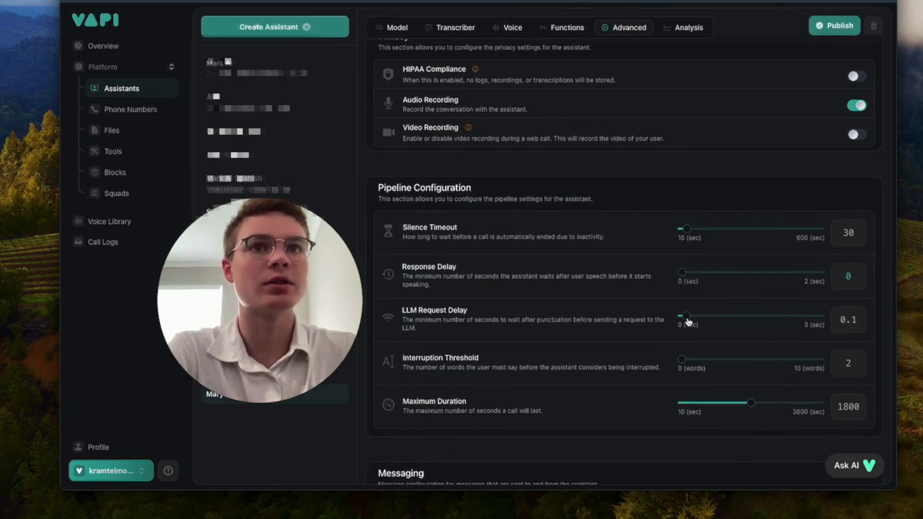
left_click_drag(686, 316, 644, 323)
scroll(611, 360, "down", 1)
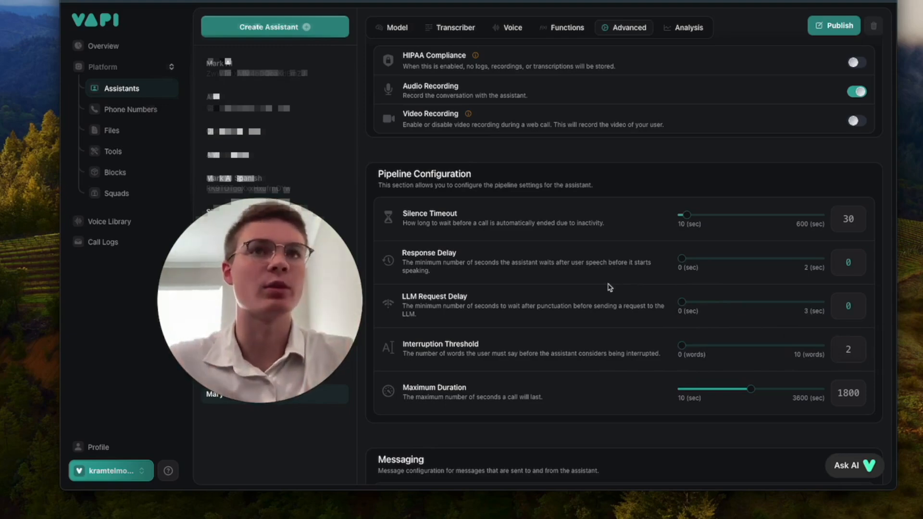
scroll(630, 296, "down", 5)
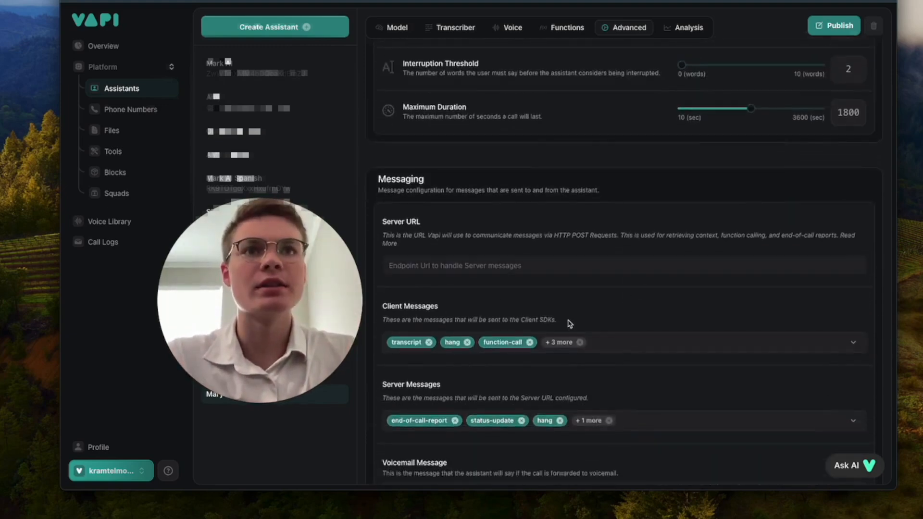
Step: Publish the assistant's current settings
scroll(570, 323, "down", 1)
left_click(822, 25)
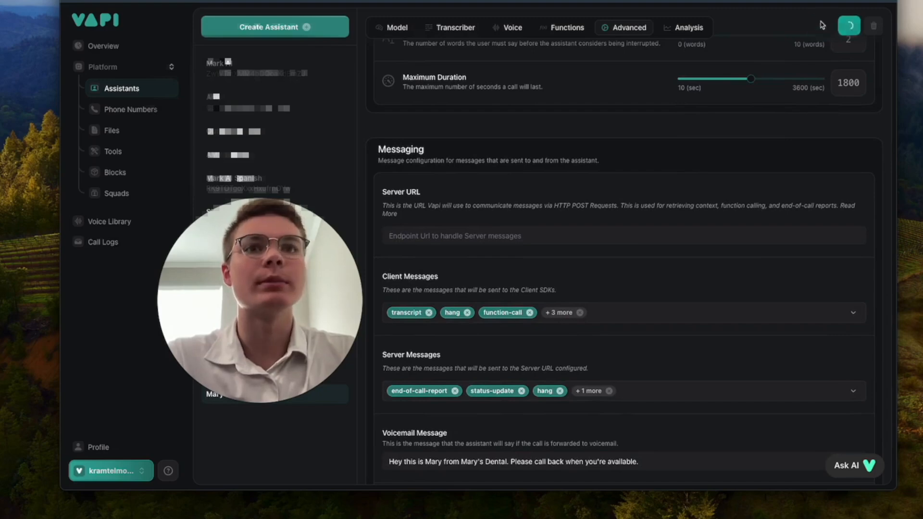
scroll(686, 165, "down", 3)
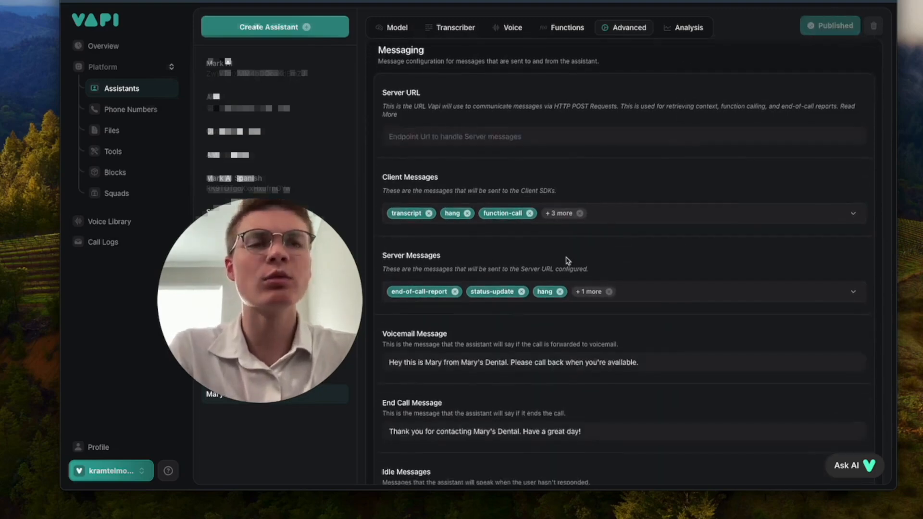
scroll(568, 260, "down", 1)
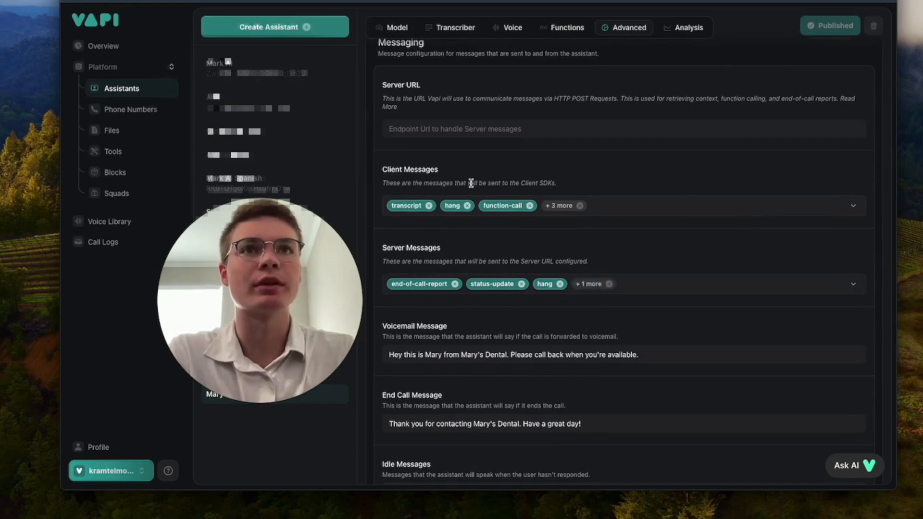
Step: Uncheck hang, function-call and status-update so Server Messages send only end-of-call-report
left_click(587, 288)
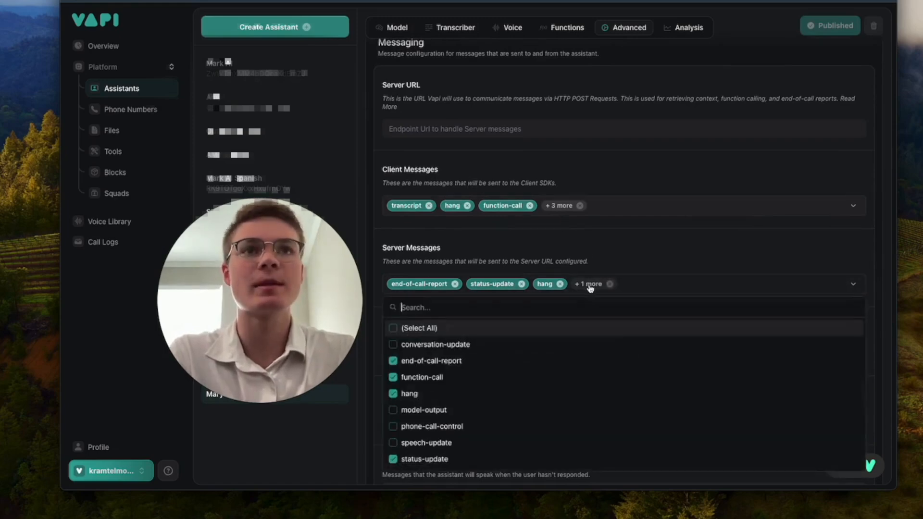
left_click(455, 394)
left_click(437, 377)
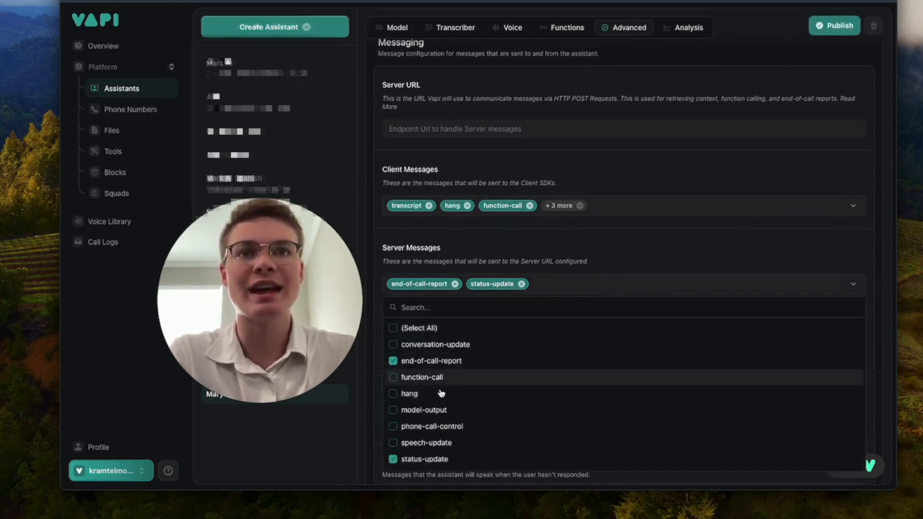
left_click(457, 459)
scroll(470, 435, "down", 2)
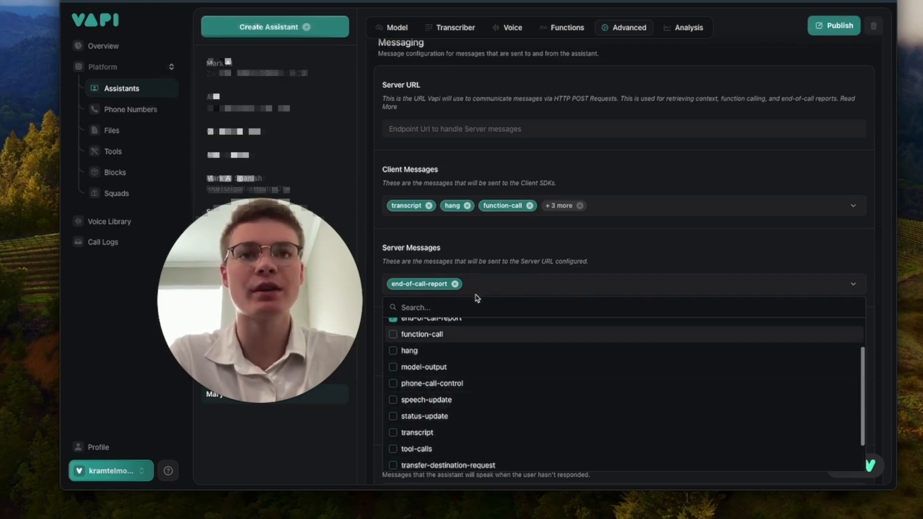
scroll(457, 399, "down", 2)
scroll(499, 384, "up", 4)
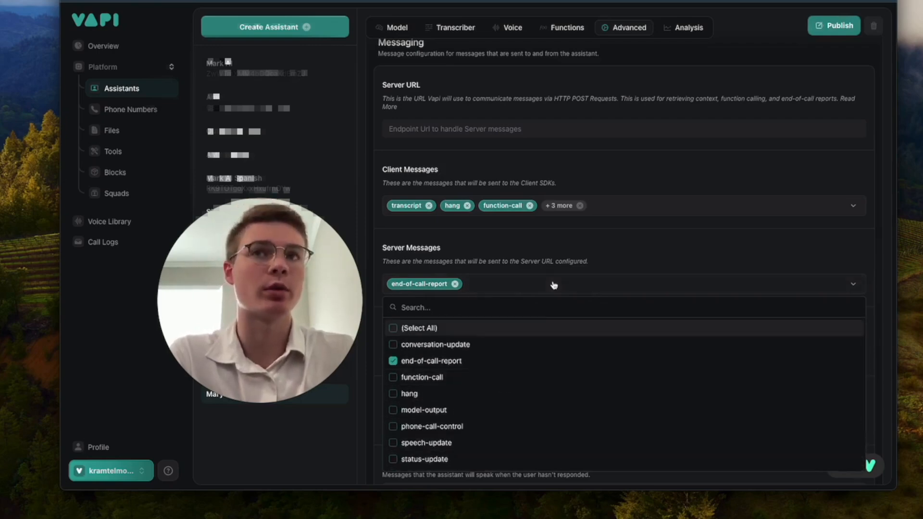
left_click(610, 256)
scroll(561, 303, "down", 2)
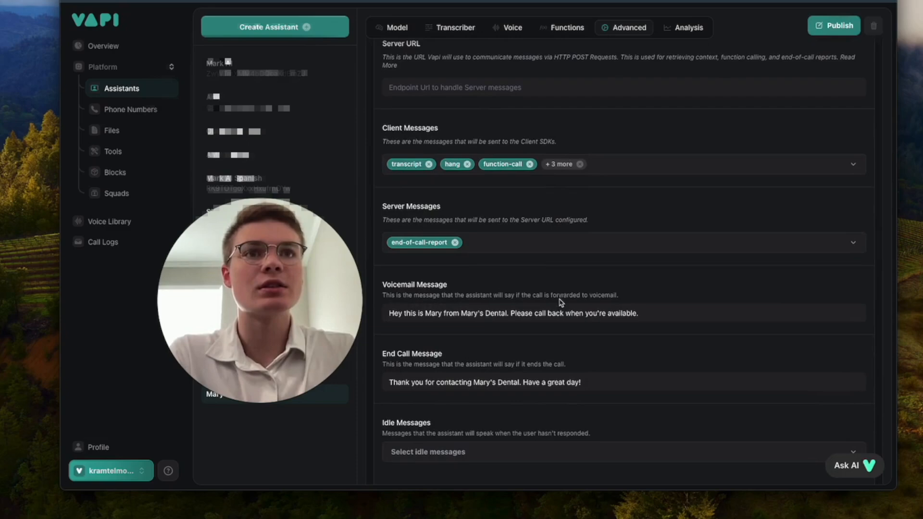
scroll(555, 293, "down", 1)
scroll(556, 293, "down", 2)
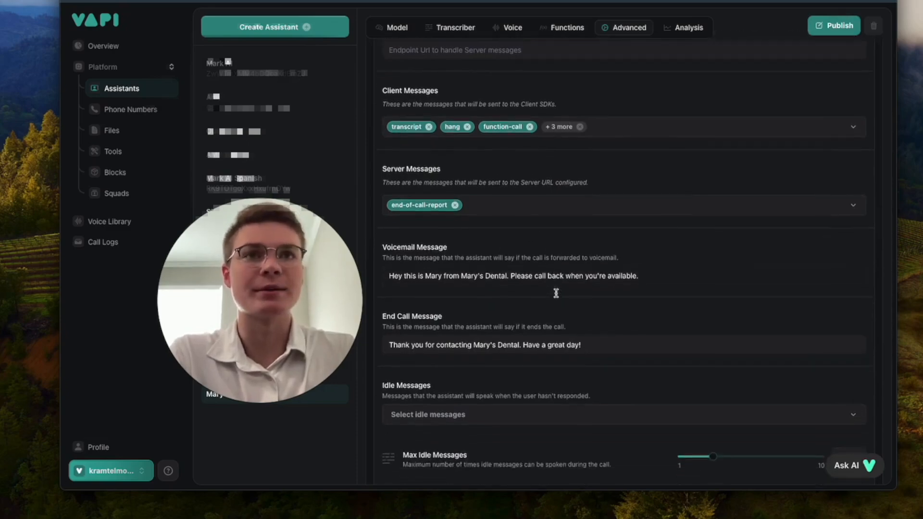
scroll(566, 304, "down", 1)
scroll(567, 304, "down", 1)
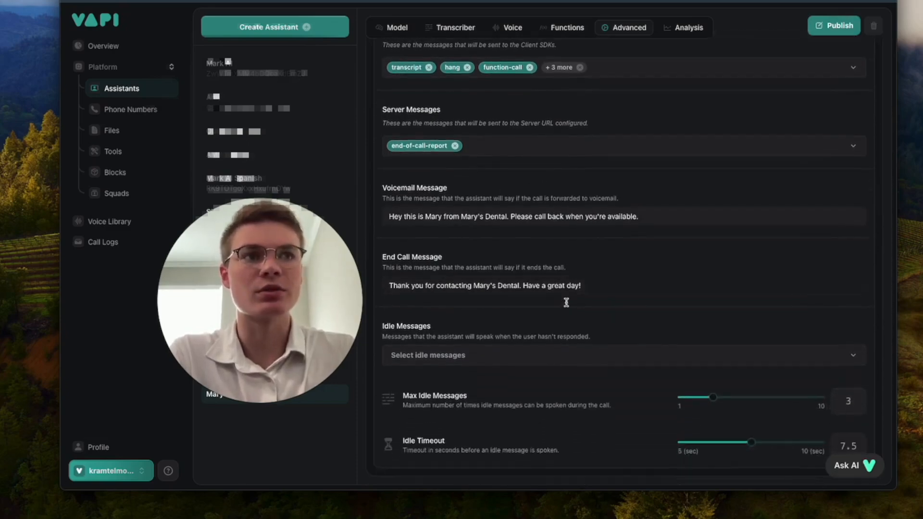
Step: Select the idle messages 'Are you still there?' and 'Is there anything else you need help with?'
left_click(546, 358)
left_click(430, 215)
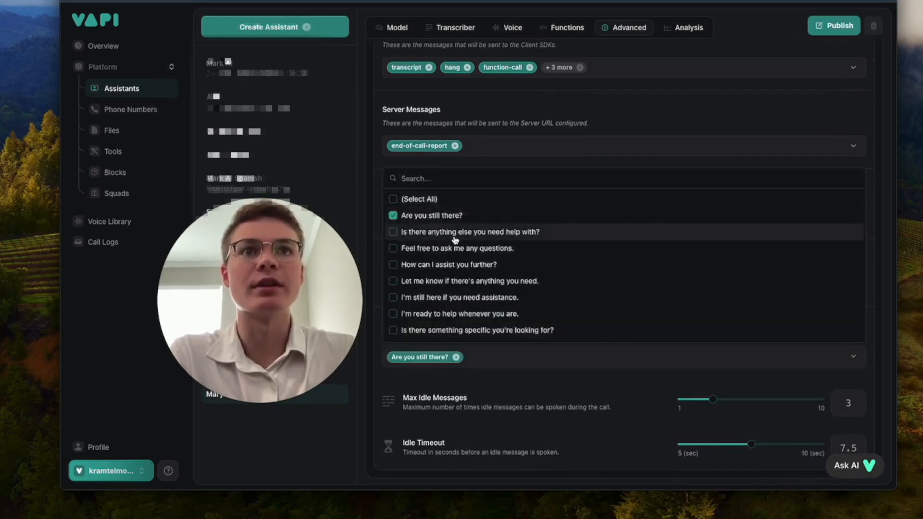
left_click(433, 232)
left_click(500, 382)
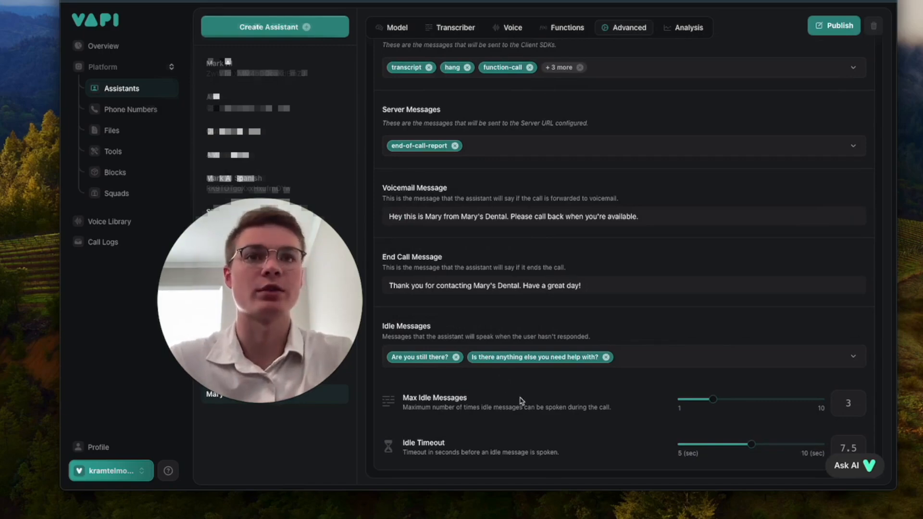
scroll(523, 400, "down", 1)
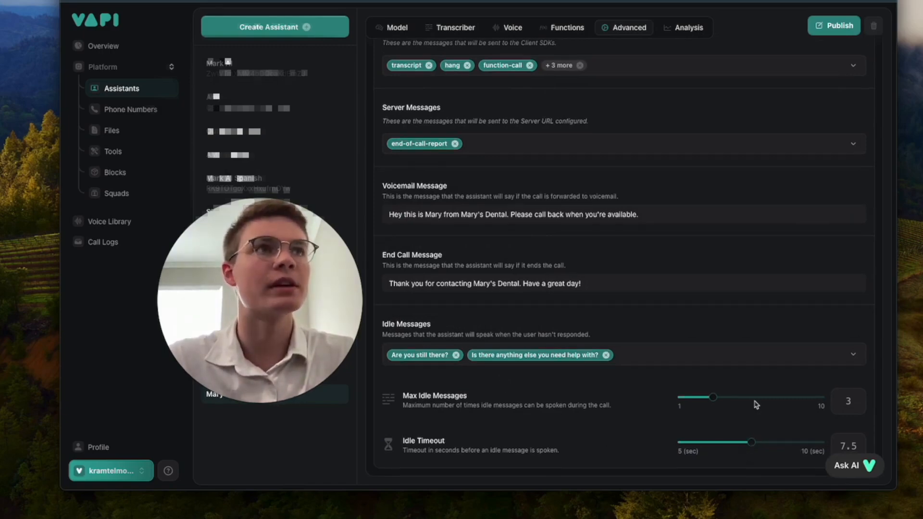
scroll(754, 404, "up", 10)
scroll(754, 404, "up", 5)
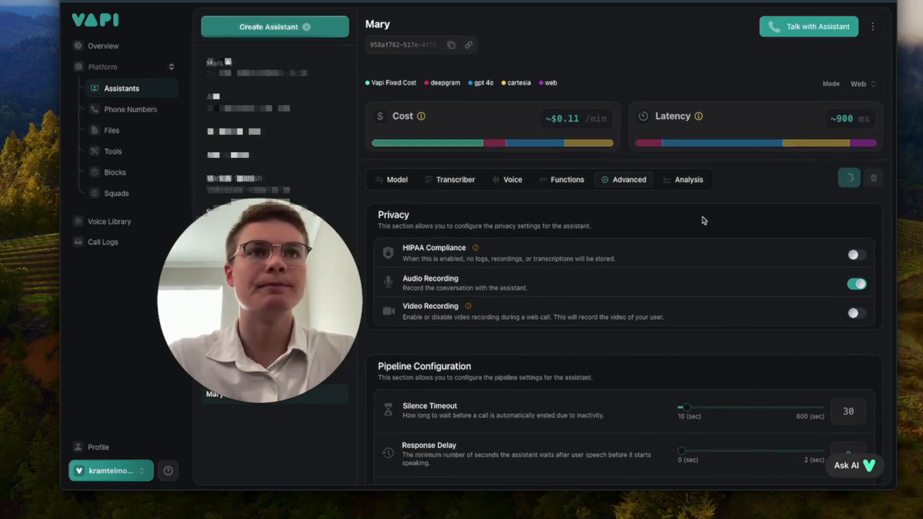
Step: Switch to the Analysis tab and scroll down to the Structured Data prompt
left_click(683, 182)
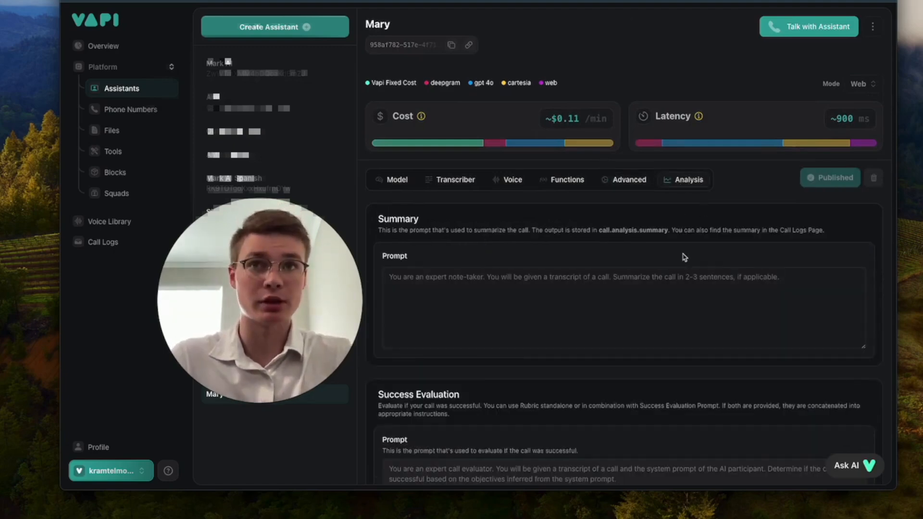
scroll(684, 258, "down", 8)
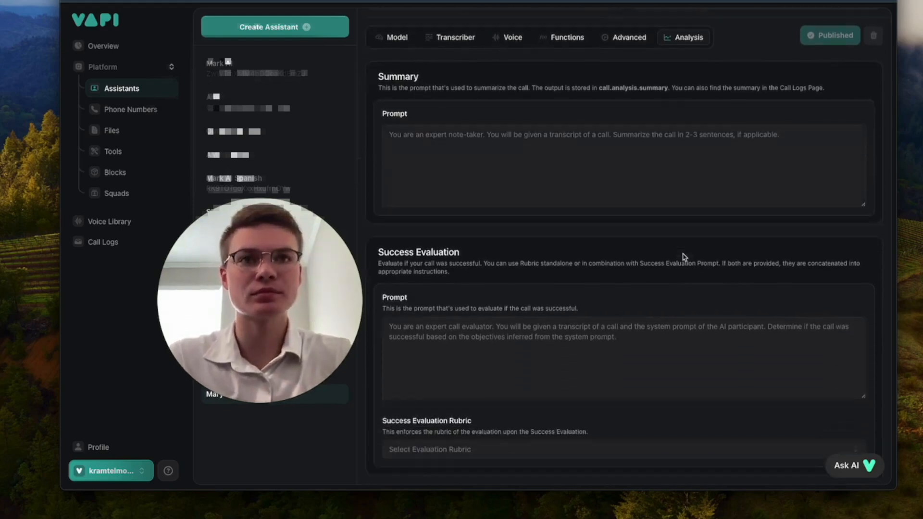
left_click(592, 336)
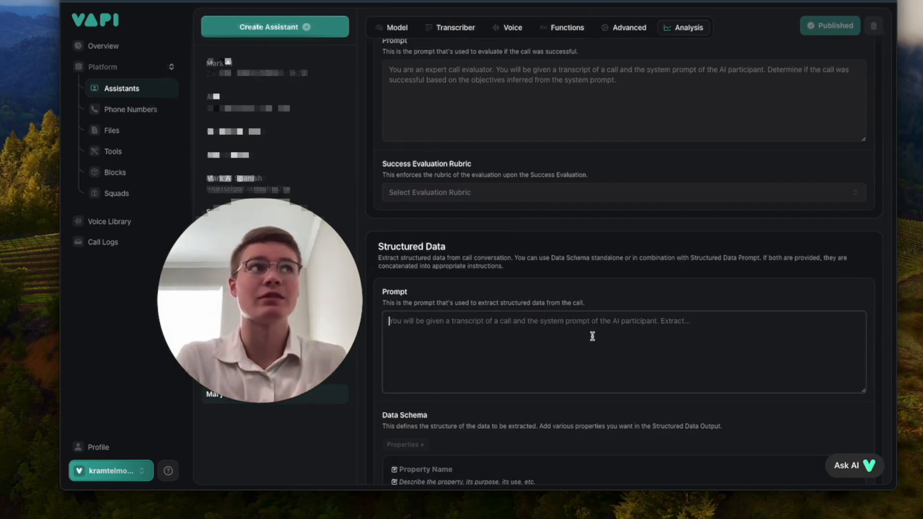
scroll(592, 336, "down", 3)
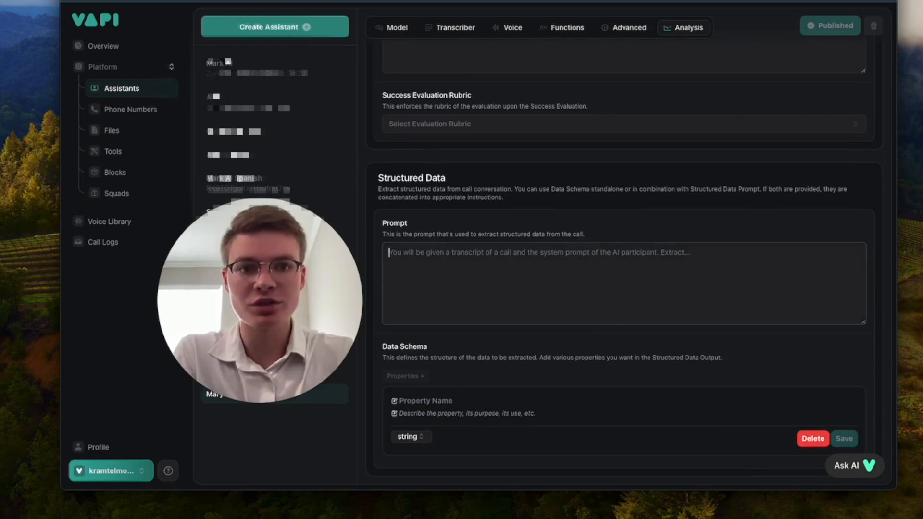
left_click(592, 336)
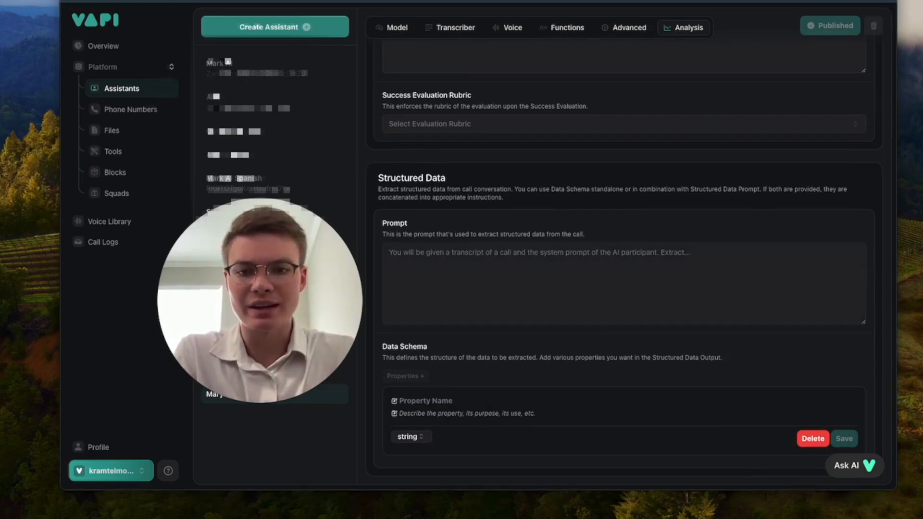
Step: Paste the client-data extraction prompt and add the missing space after 'birthday,'
left_click(485, 280)
type("You will be given a transcript of the call and you have to extract the client's First Name, Last Name, birthday, phone, email, reason for appointment, preferred date and time of appointment, insurance provider, and reason for call.")
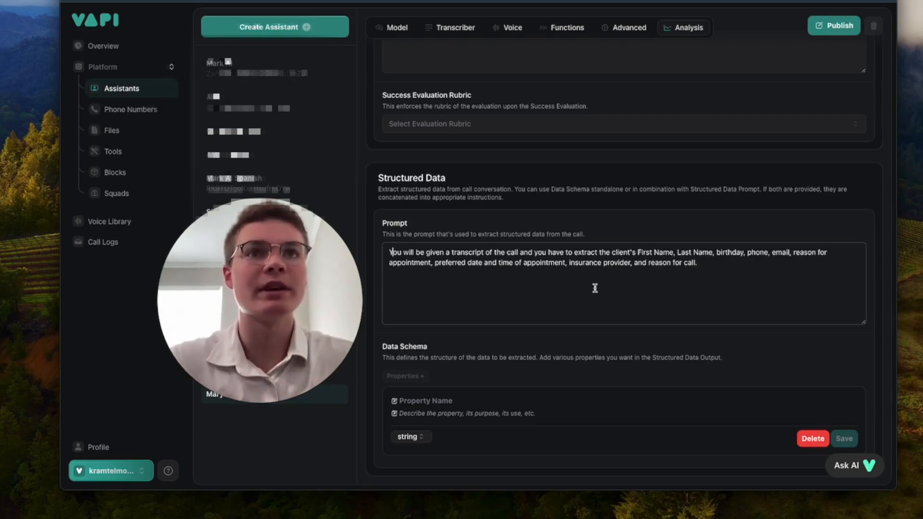
left_click(698, 264)
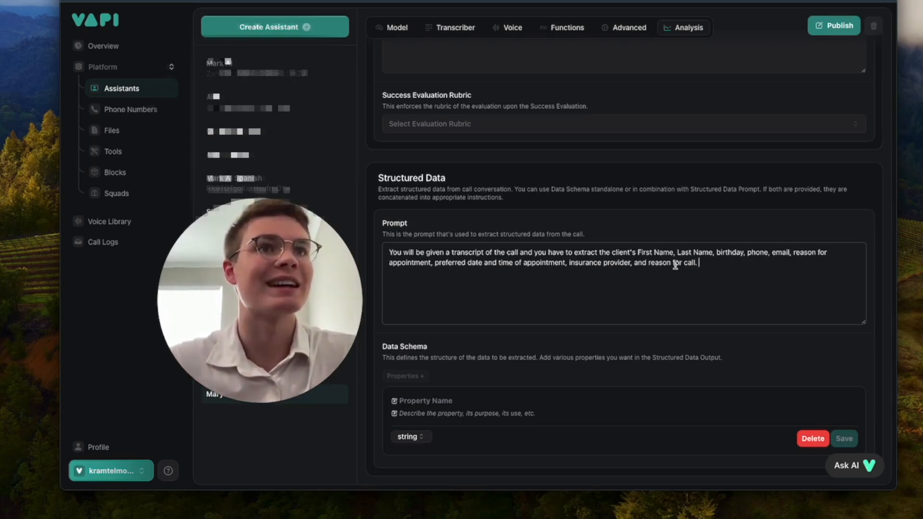
left_click_drag(614, 252, 749, 252)
left_click(746, 253)
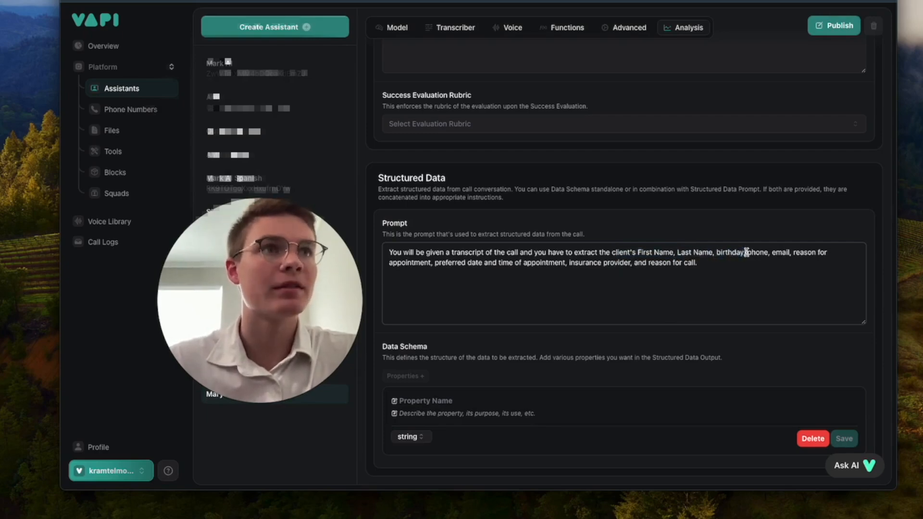
Step: Review the prompt's listed fields such as email, preferred date and insurance provider
left_click(782, 252)
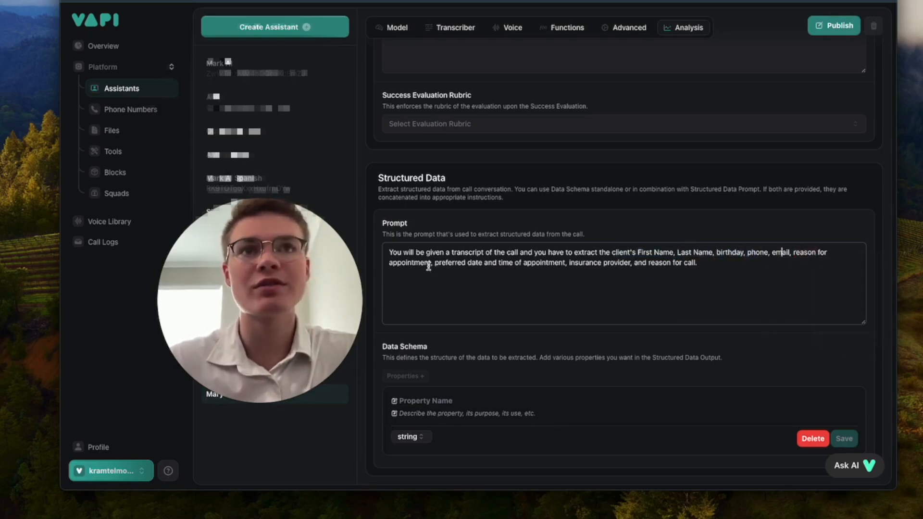
left_click_drag(429, 265, 498, 264)
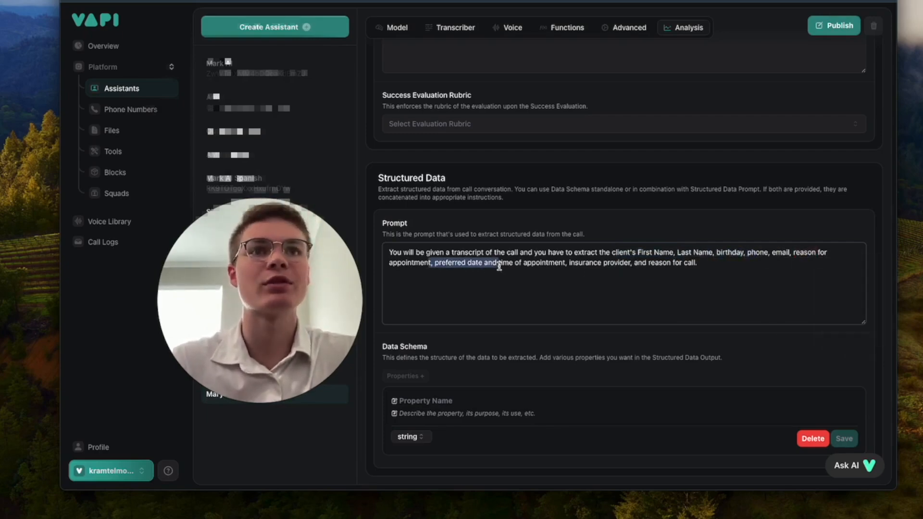
left_click(567, 263)
left_click_drag(569, 263, 619, 264)
left_click(646, 265)
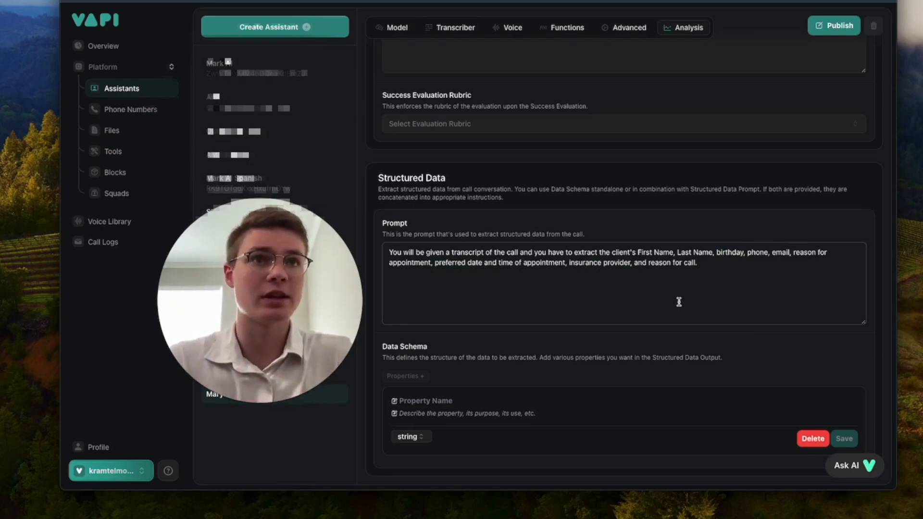
left_click_drag(657, 274, 639, 251)
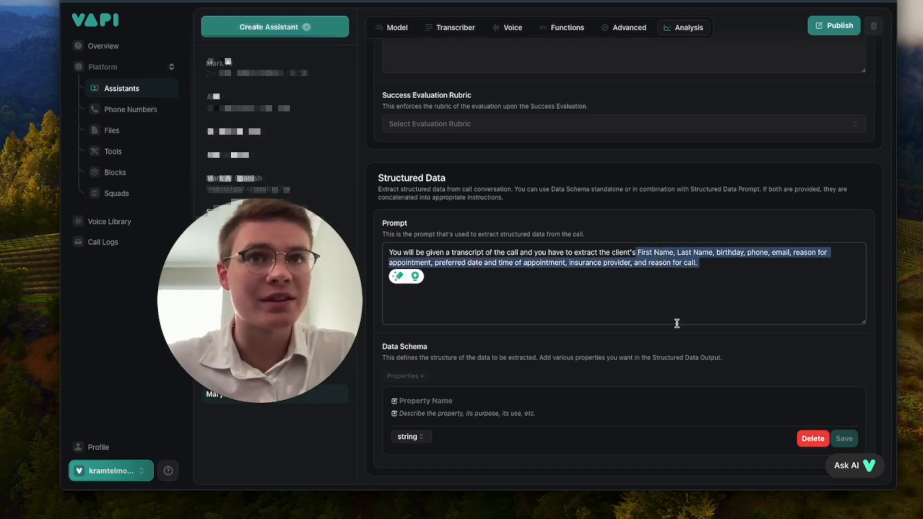
left_click(659, 341)
left_click(444, 402)
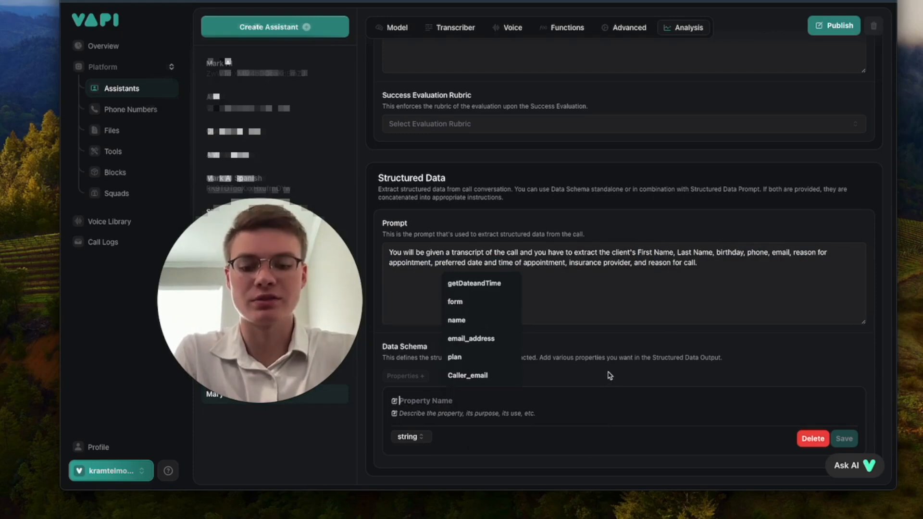
Step: Add a 'birthday' property with a description to the Data Schema and save it
type("birthday")
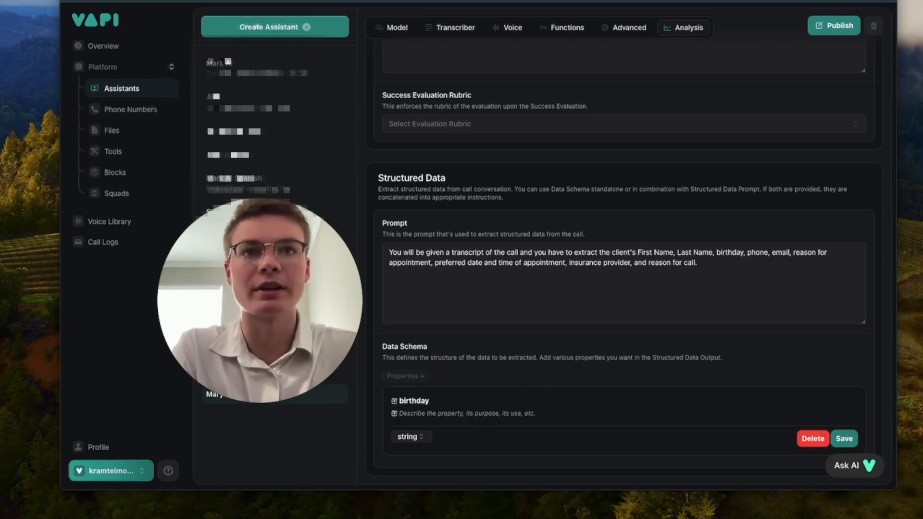
left_click(459, 413)
type("client's birthday")
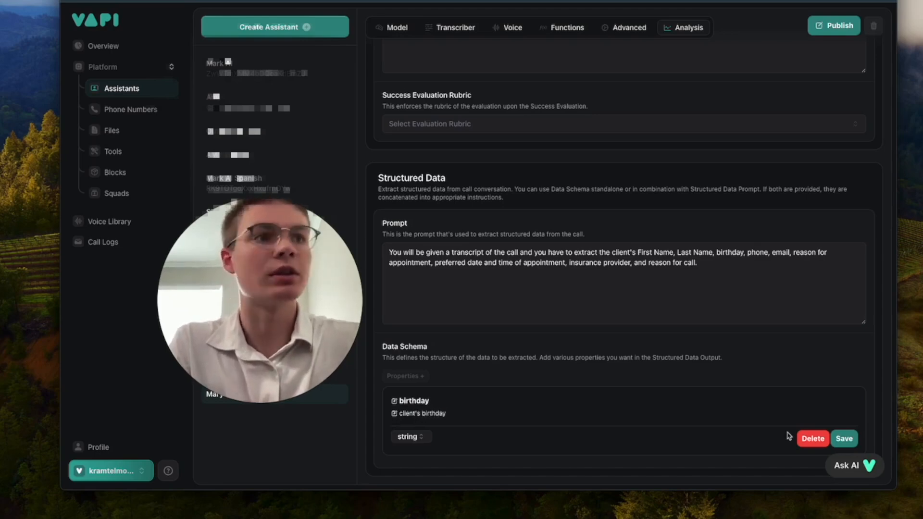
left_click(843, 438)
Step: Add a First Name property described as 'first name of the client'
left_click(414, 422)
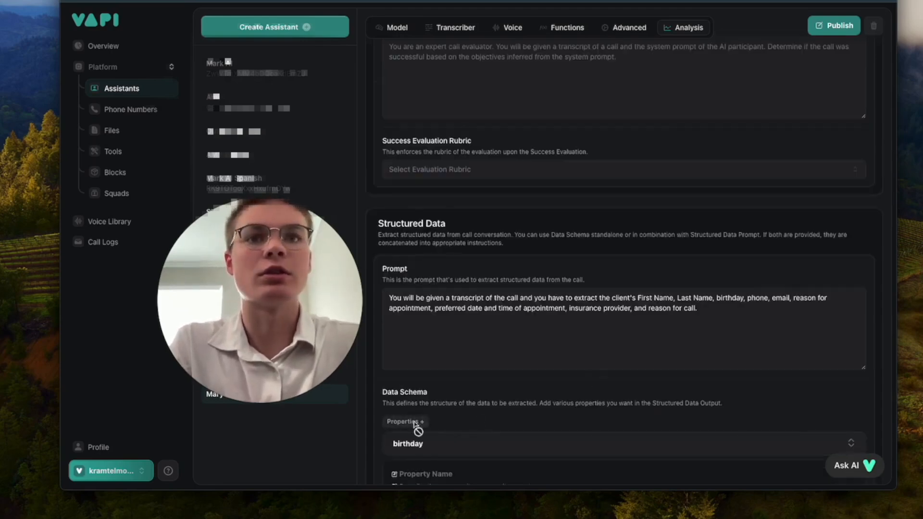
scroll(529, 403, "down", 2)
left_click(476, 401)
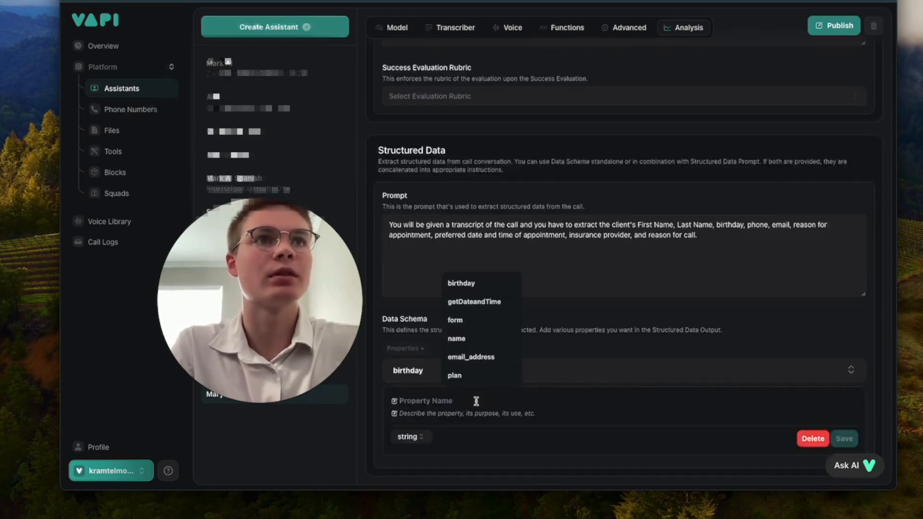
type("First")
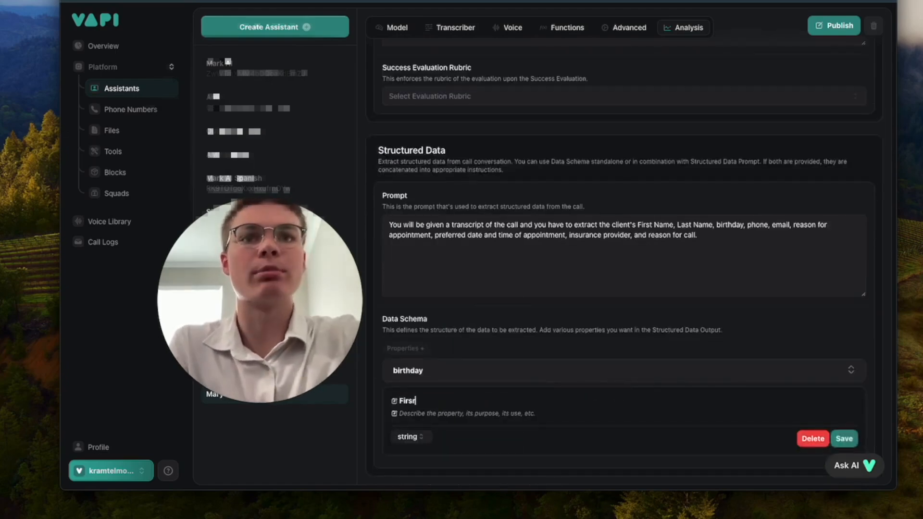
key("BackSpace")
key("BackSpace")
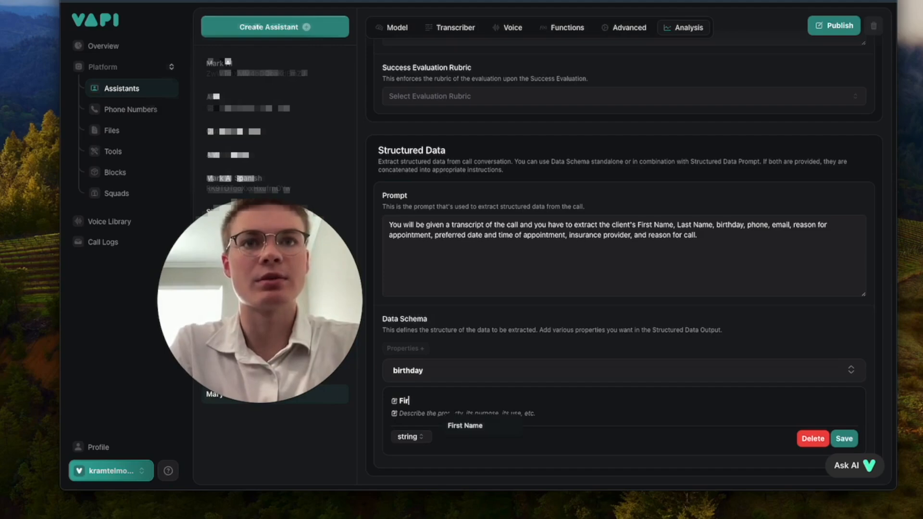
left_click(468, 424)
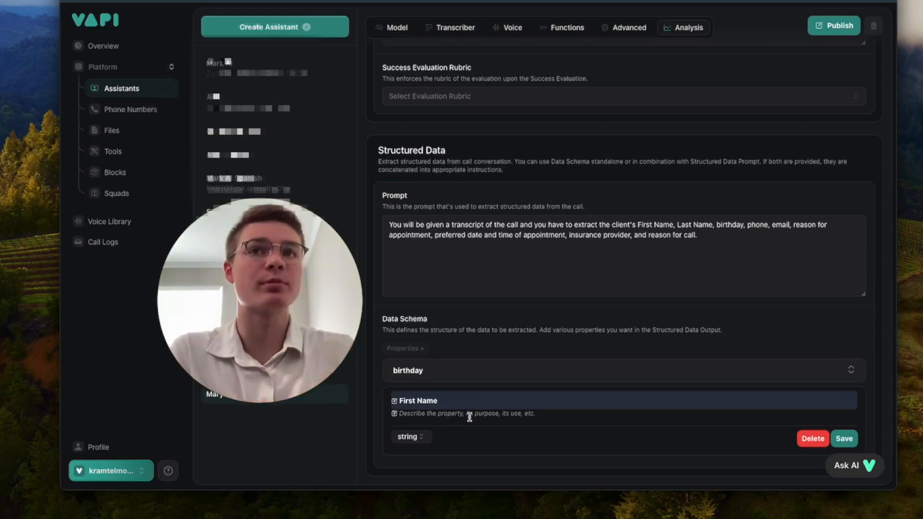
type("f")
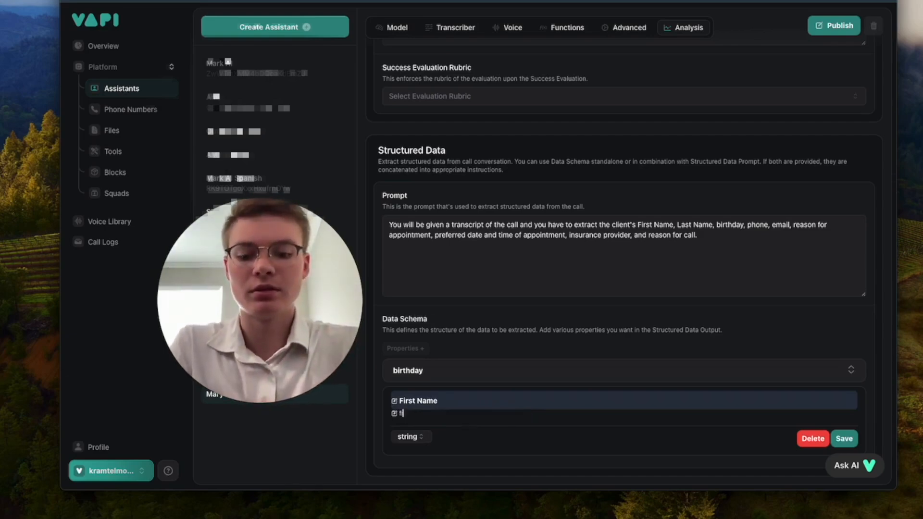
type("irst name of the")
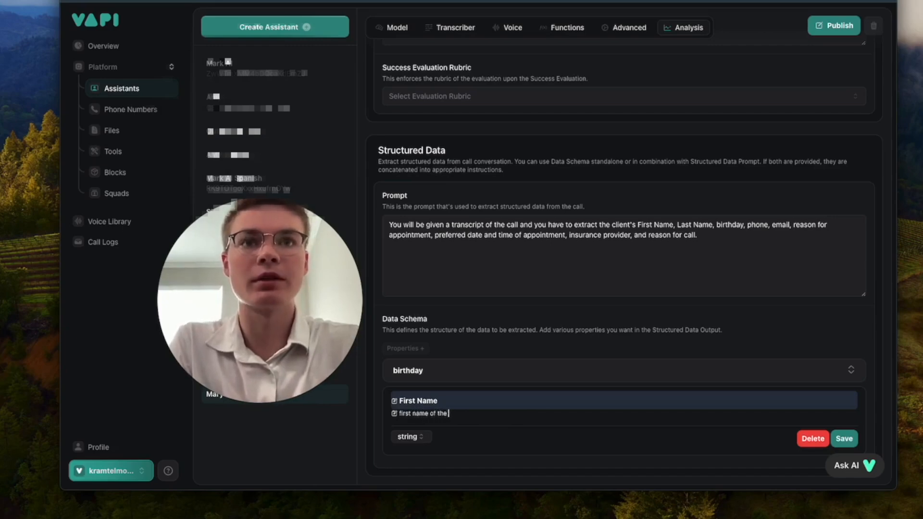
type(" client")
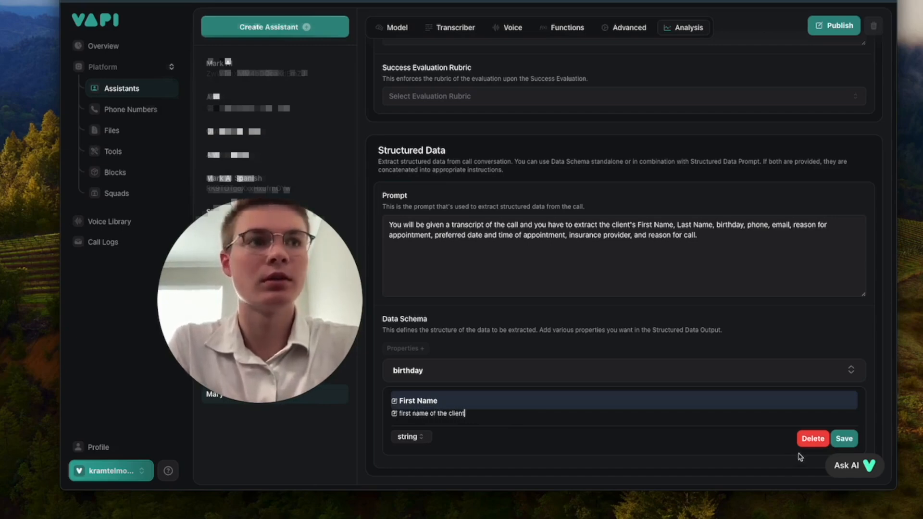
left_click(844, 438)
Step: Add a Last name property, moving the extra words into its description
left_click(407, 397)
scroll(483, 441, "down", 1)
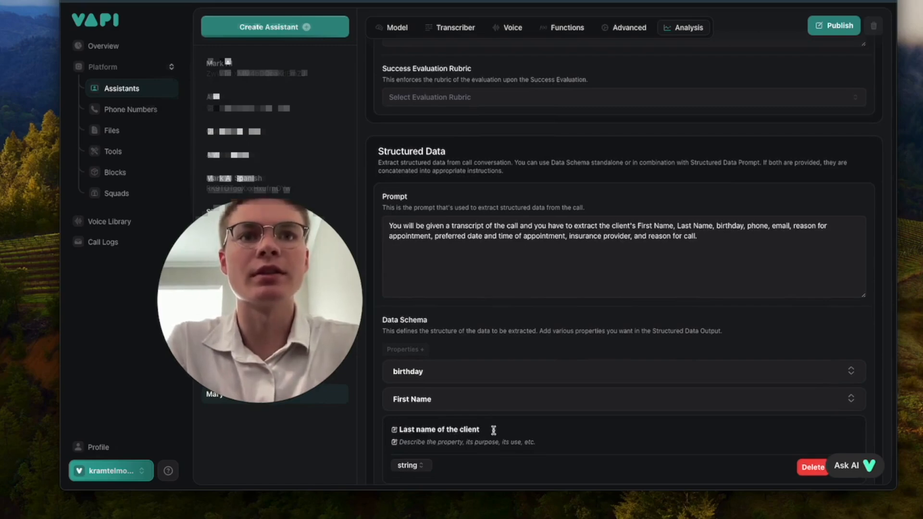
left_click_drag(493, 430, 436, 430)
key("super+c")
left_click(431, 441)
key("super+v")
key("BackSpace")
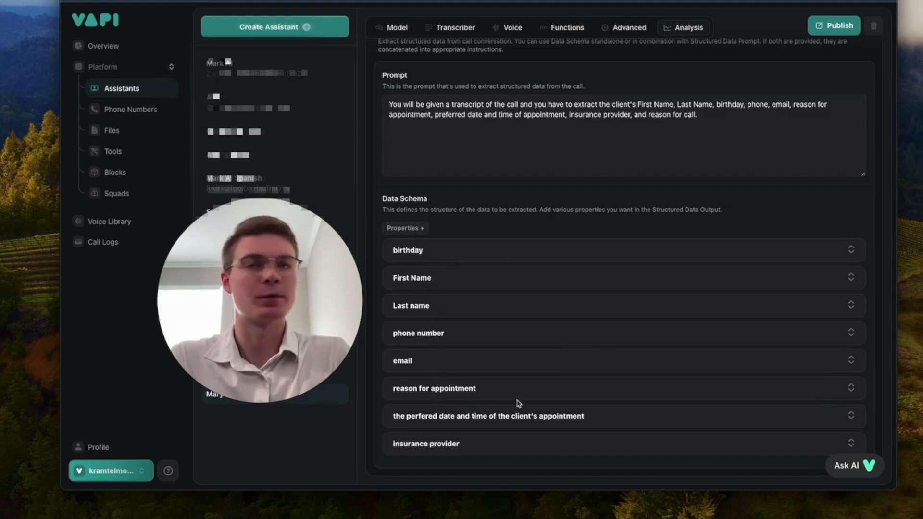
Step: Publish the assistant and bring up its Functions settings
scroll(576, 367, "up", 3)
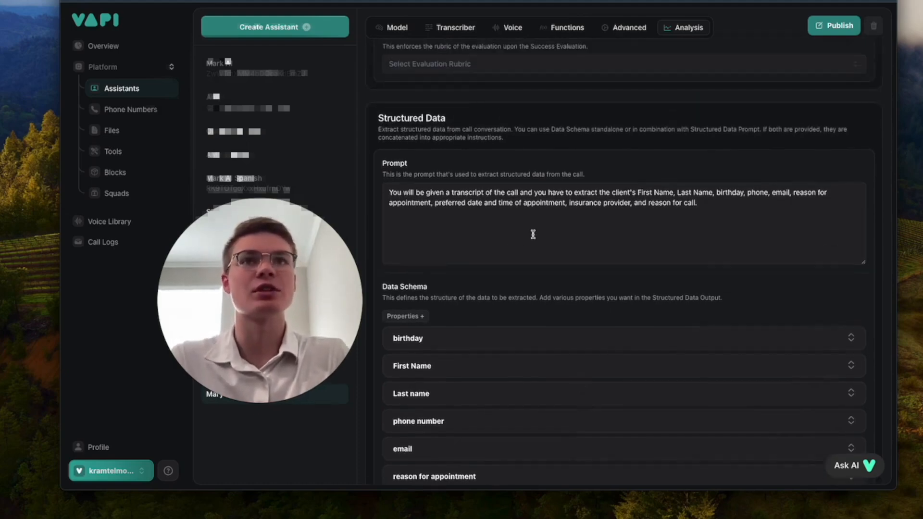
scroll(605, 184, "up", 8)
left_click(839, 89)
left_click(570, 162)
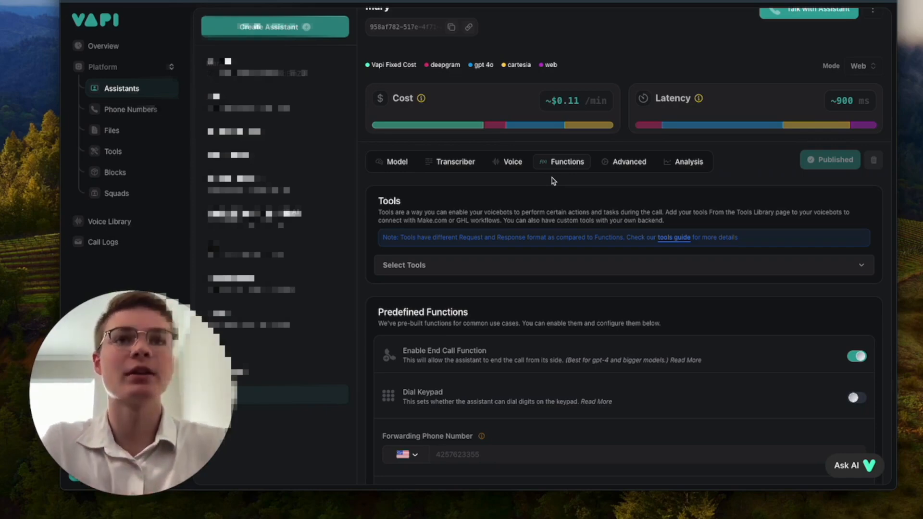
left_click(498, 265)
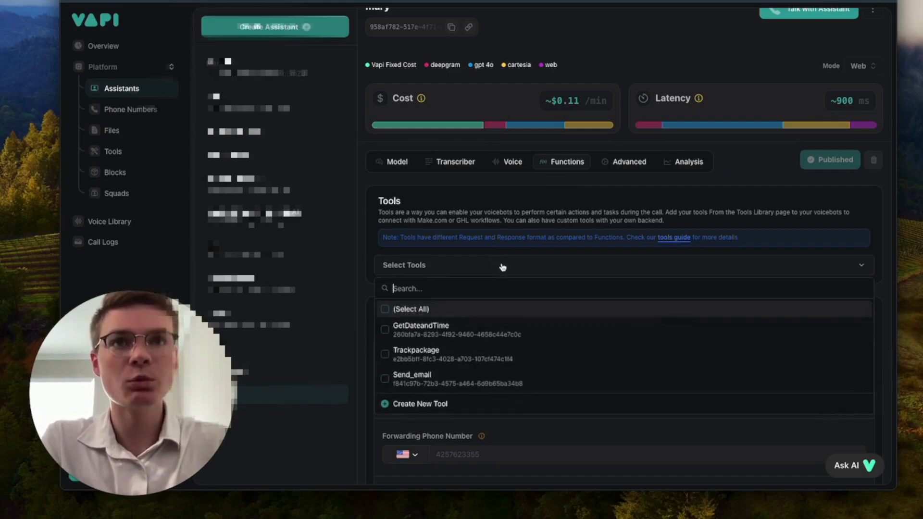
left_click(518, 263)
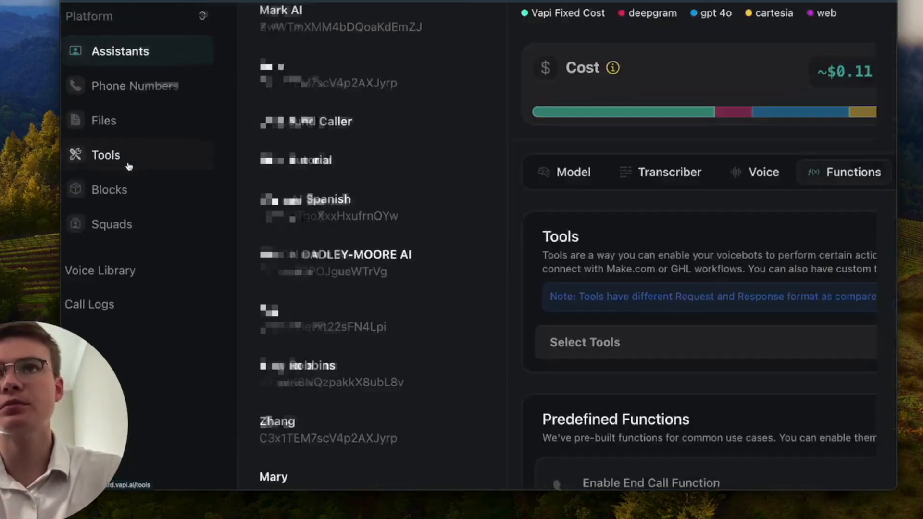
Step: Go to the Tools page and inspect the GetDateandTime tool
left_click(128, 165)
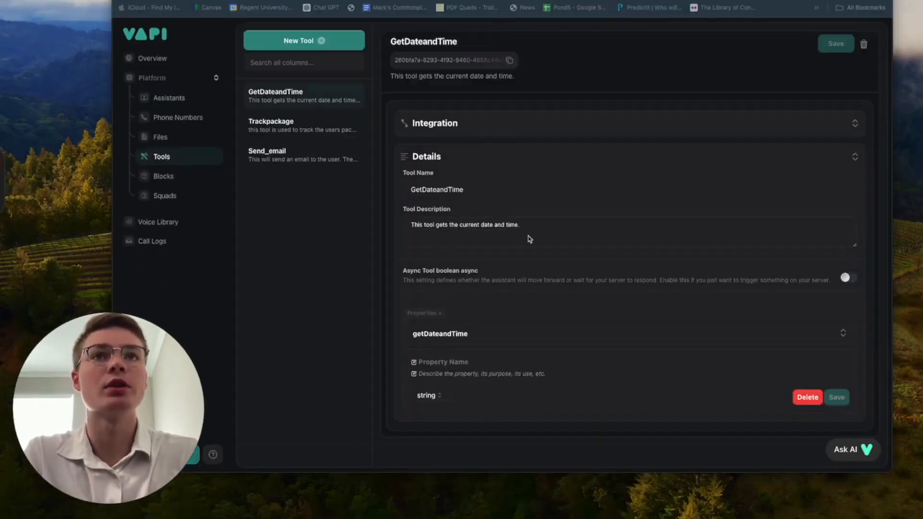
double_click(434, 192)
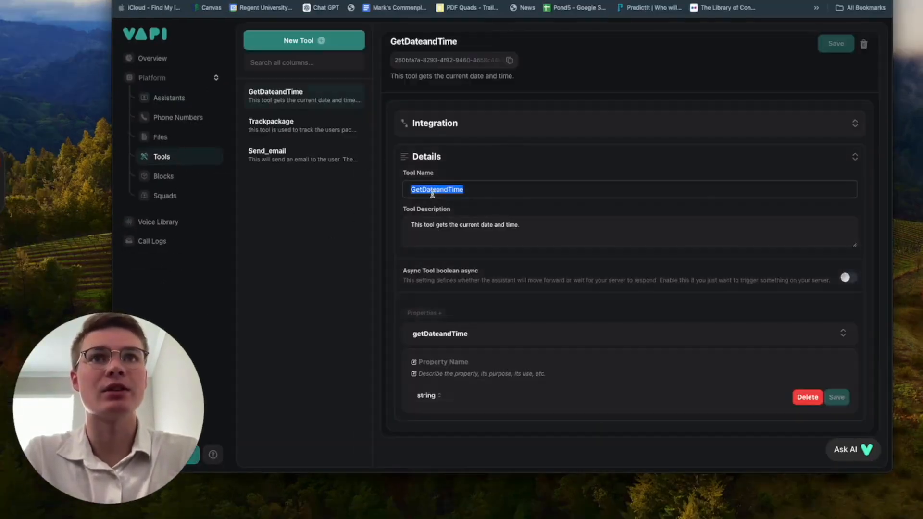
left_click(519, 193)
Step: Start a new tool, comparing the Make and Custom Tool providers and searching 'vapi'
left_click(338, 43)
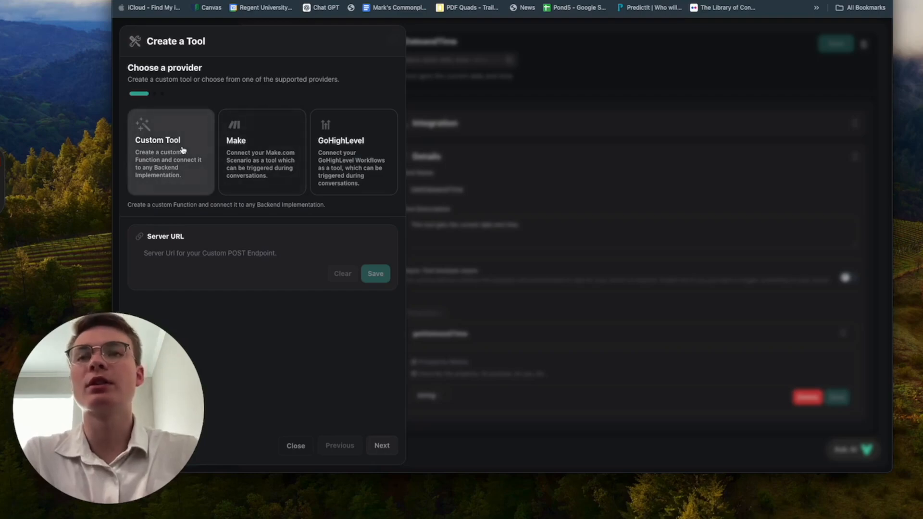
left_click(245, 174)
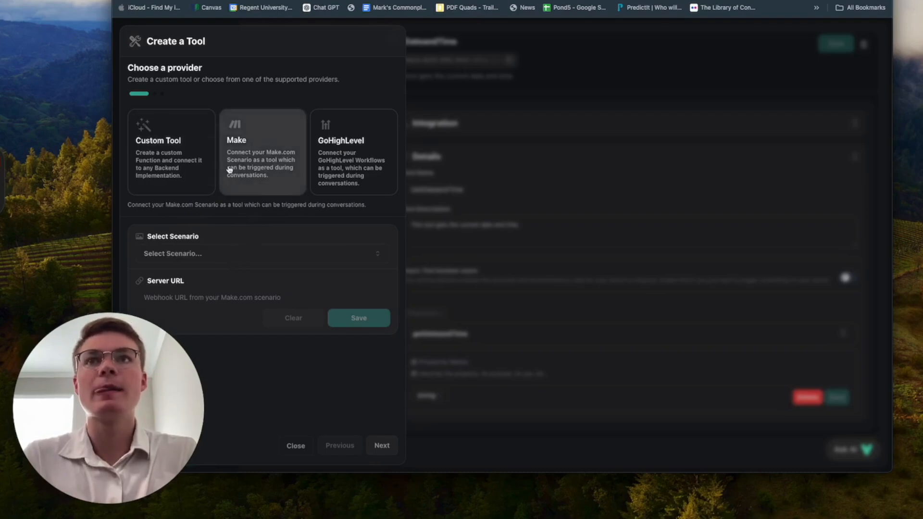
left_click(176, 169)
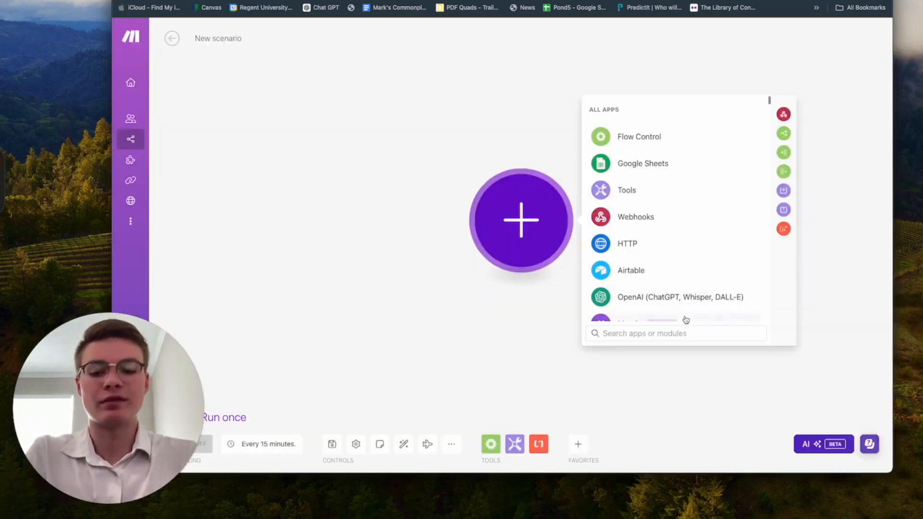
type("vapi")
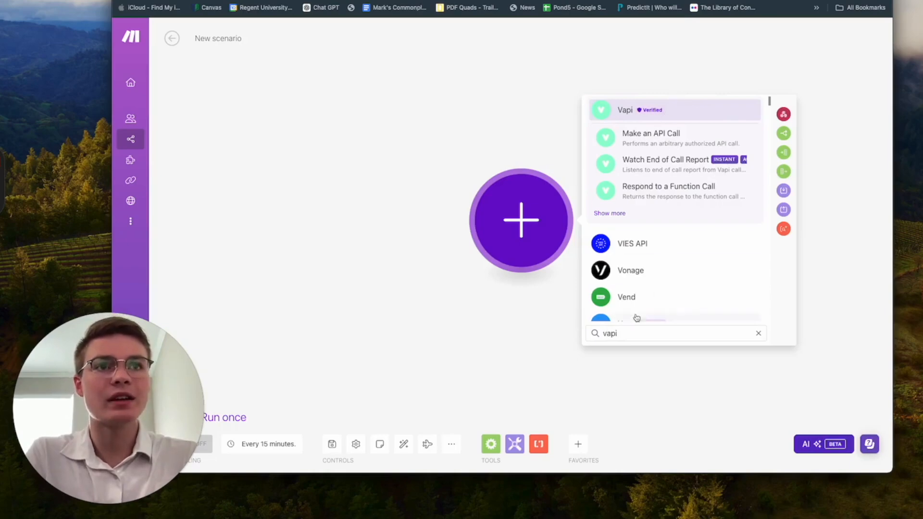
Step: Clear the search and go to make.com in a new browser tab
key("super+a")
key("BackSpace")
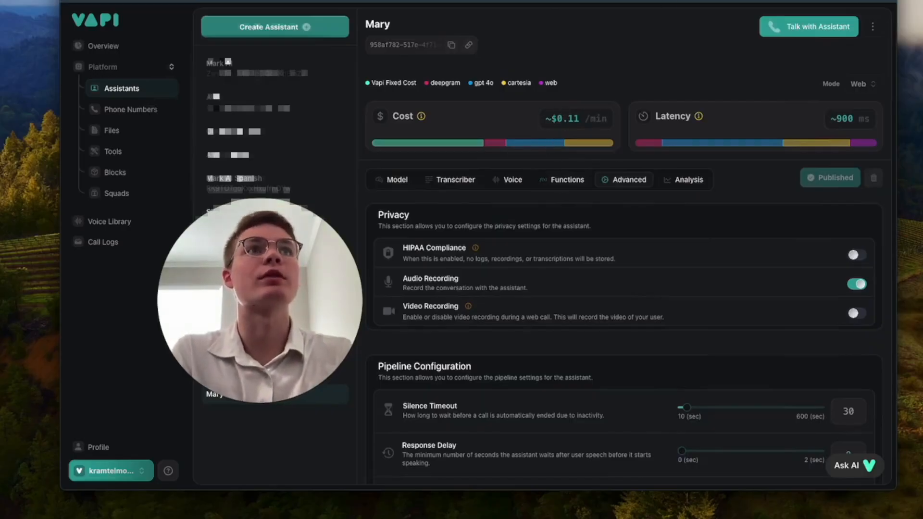
key("super+t")
type("make.com")
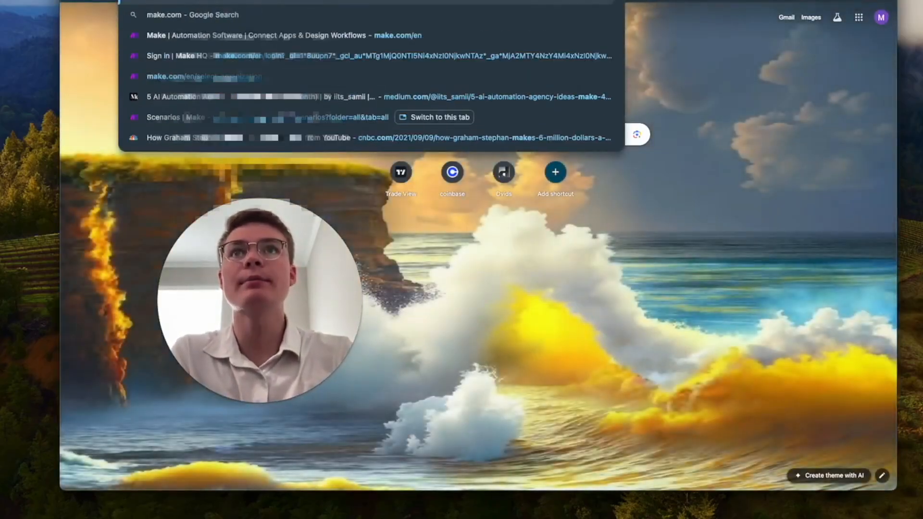
key("Return")
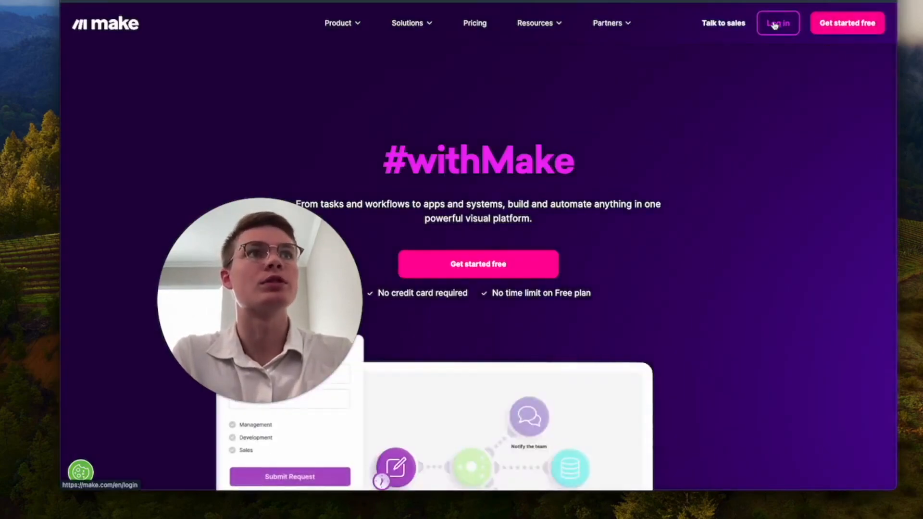
Step: Create a new Make scenario starting with a Webhooks Custom webhook trigger
left_click(851, 27)
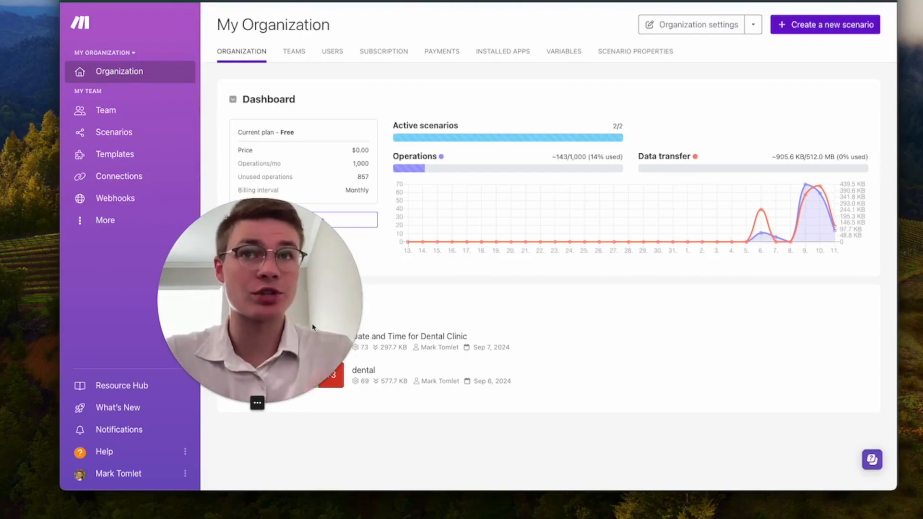
left_click(118, 134)
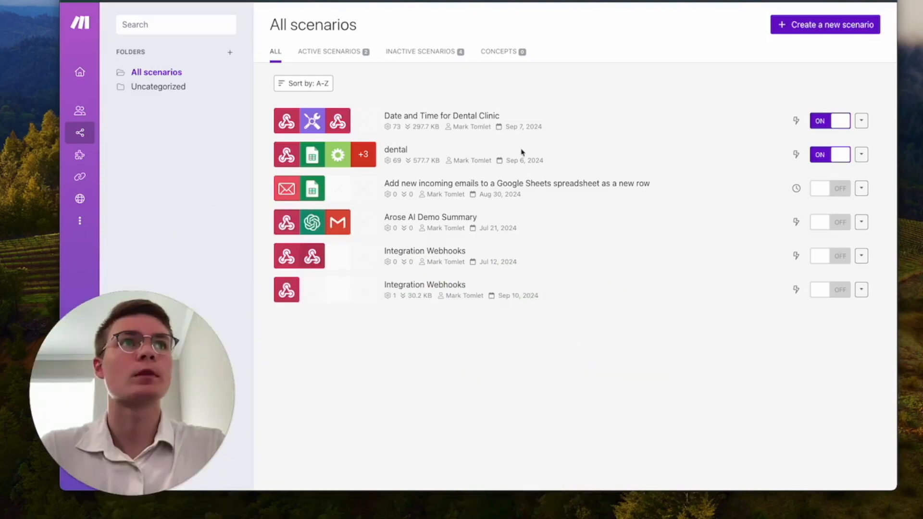
left_click(825, 25)
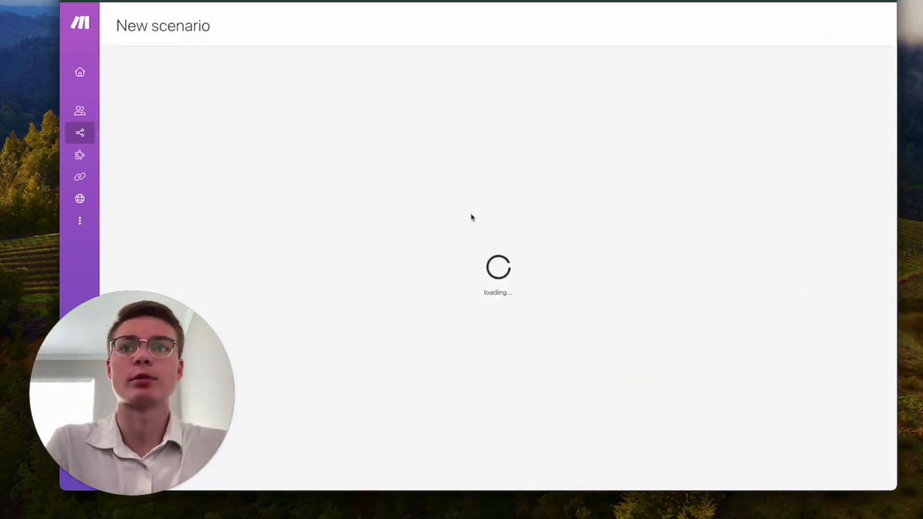
left_click(621, 216)
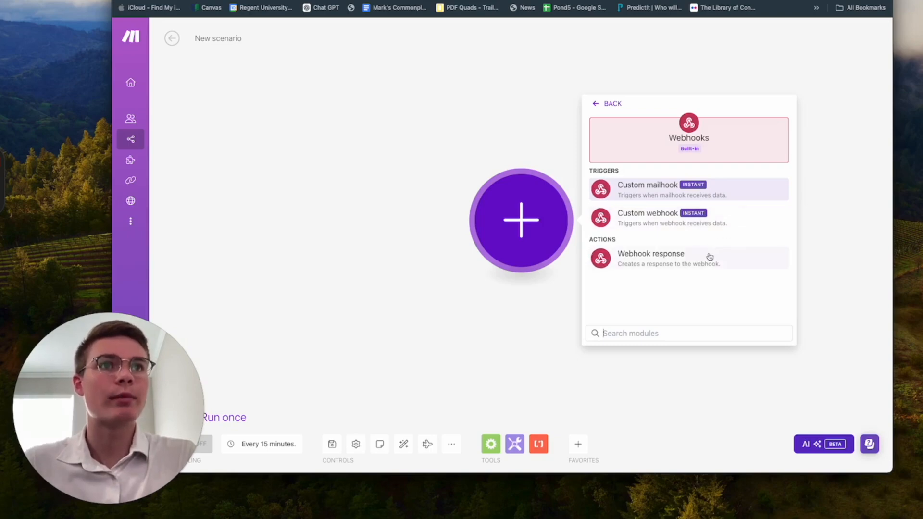
left_click(730, 220)
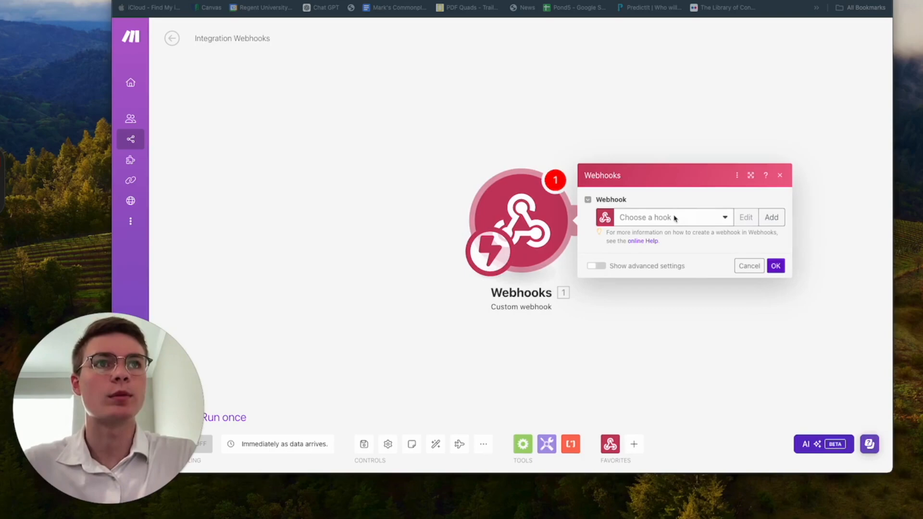
Step: Create a webhook named 'tie me and date', copy its address, and return to Vapi
left_click(694, 218)
left_click(742, 210)
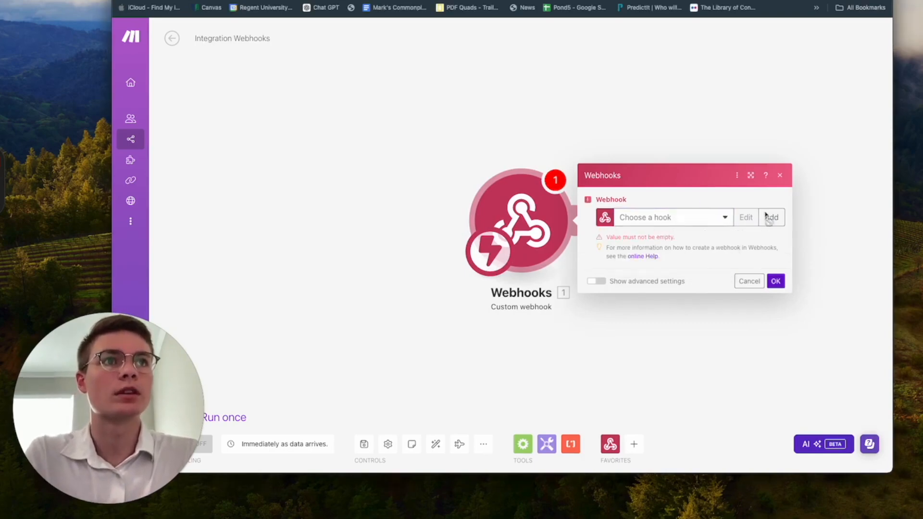
left_click(771, 218)
left_click(707, 231)
left_click(689, 179)
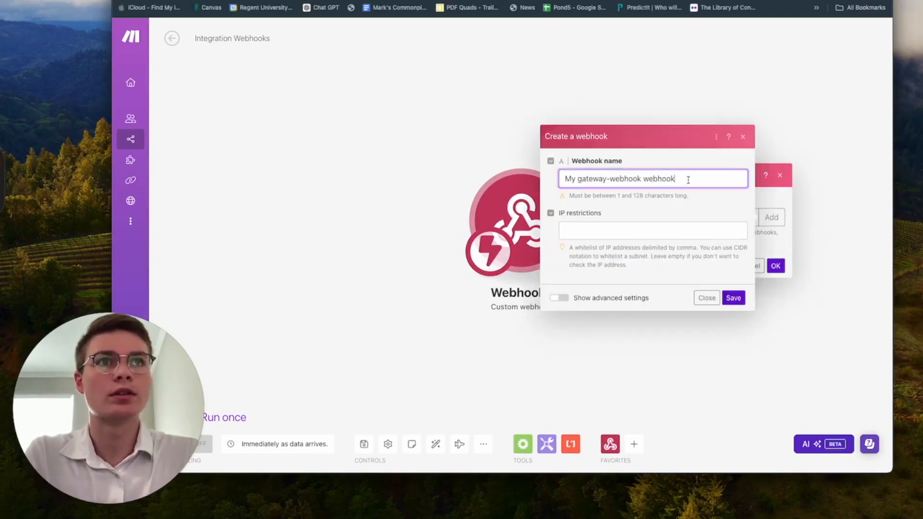
left_click_drag(688, 179, 562, 180)
type("tie ")
type("me and date")
left_click(733, 297)
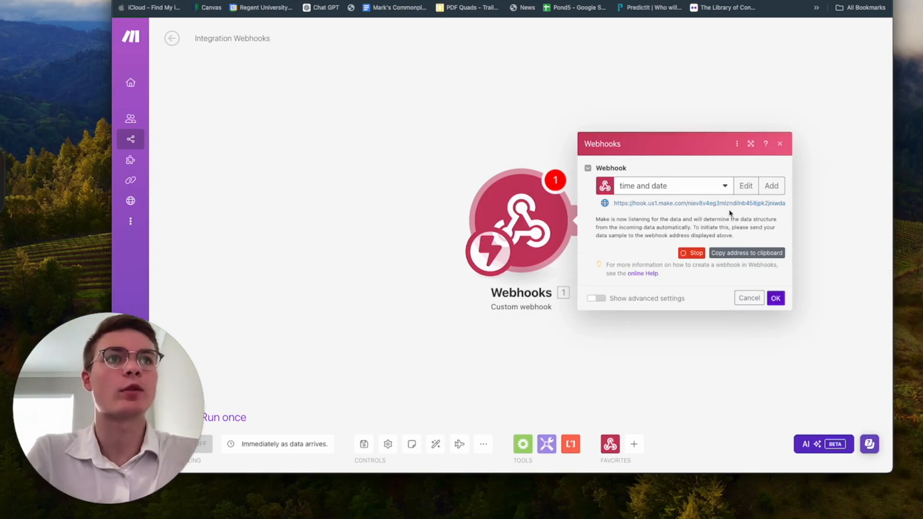
left_click(726, 253)
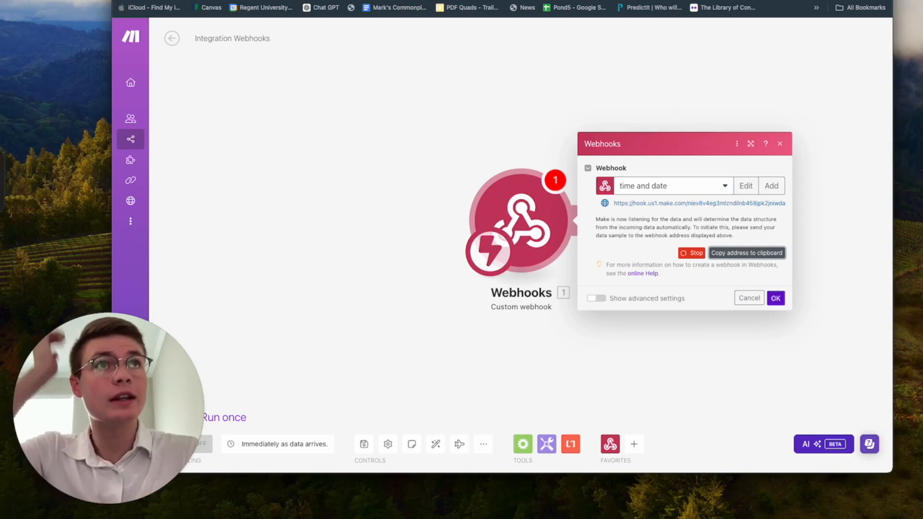
left_click(639, 0)
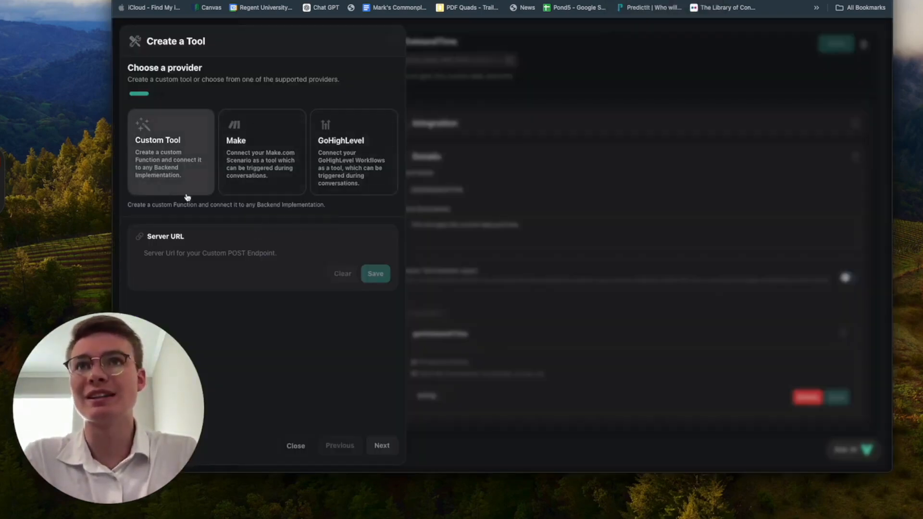
Step: Set the custom tool's Server URL to the copied Make webhook address and save it
left_click(201, 253)
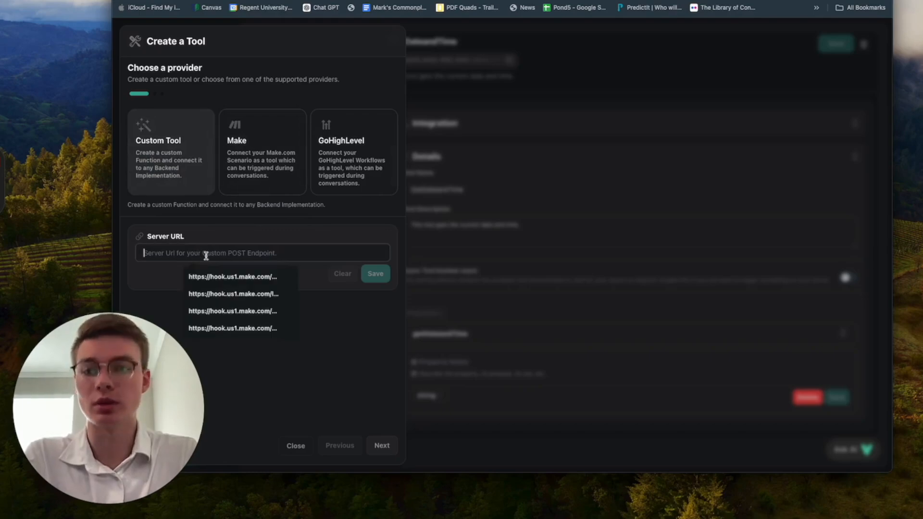
key("super+v")
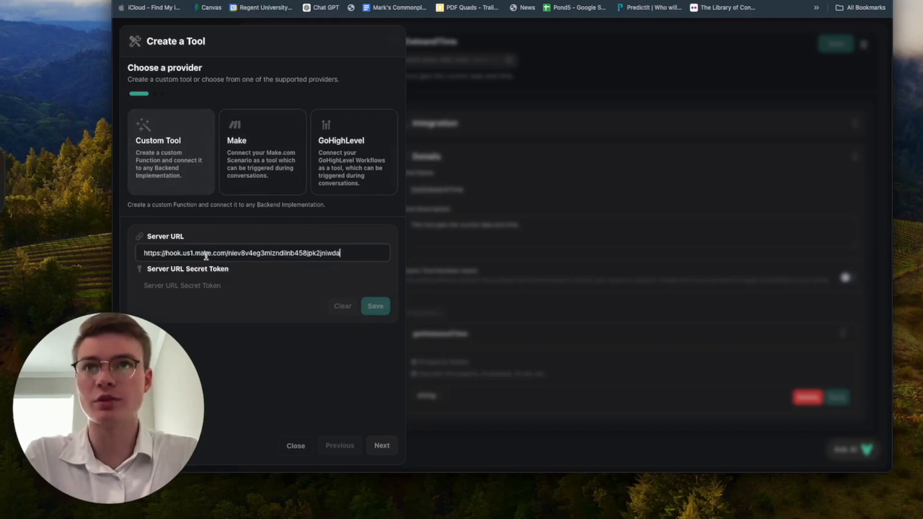
left_click(374, 307)
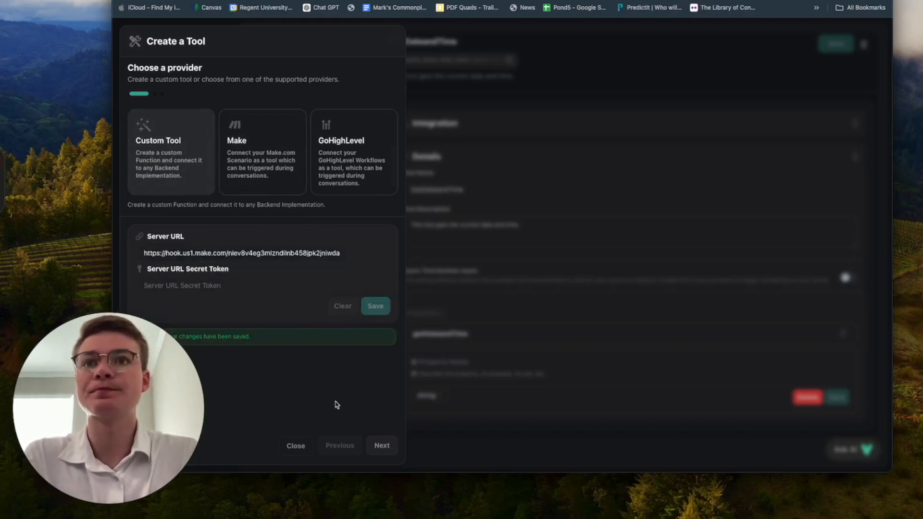
left_click(381, 445)
Step: Add a GetTimeAndDate property described as getting the current time and date
left_click(240, 138)
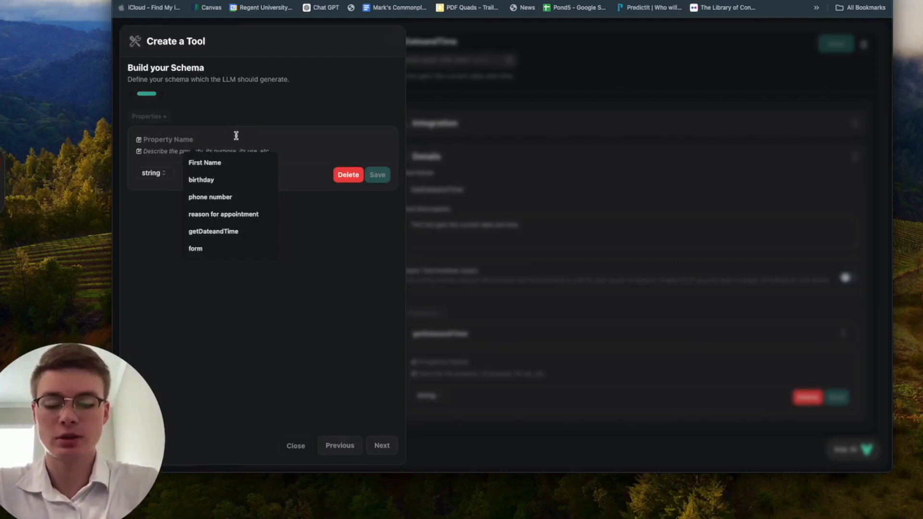
type("GetTimeAndDate")
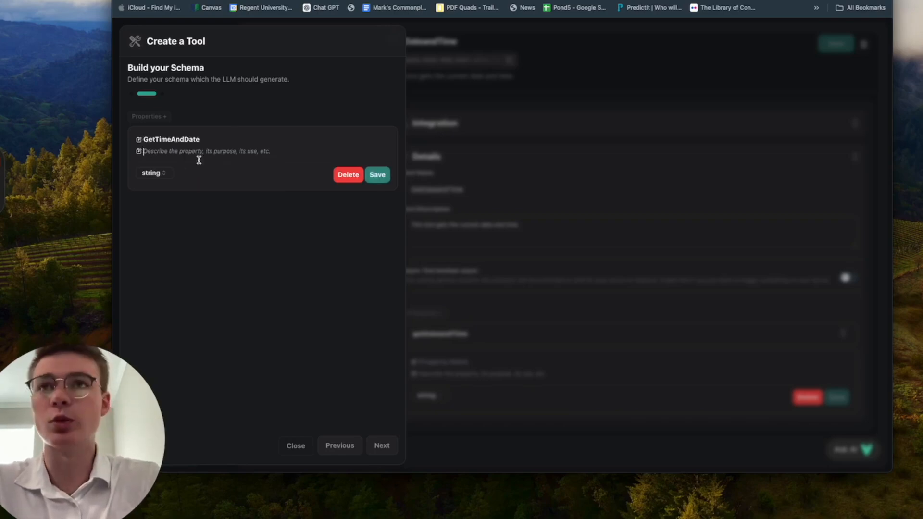
type("this current")
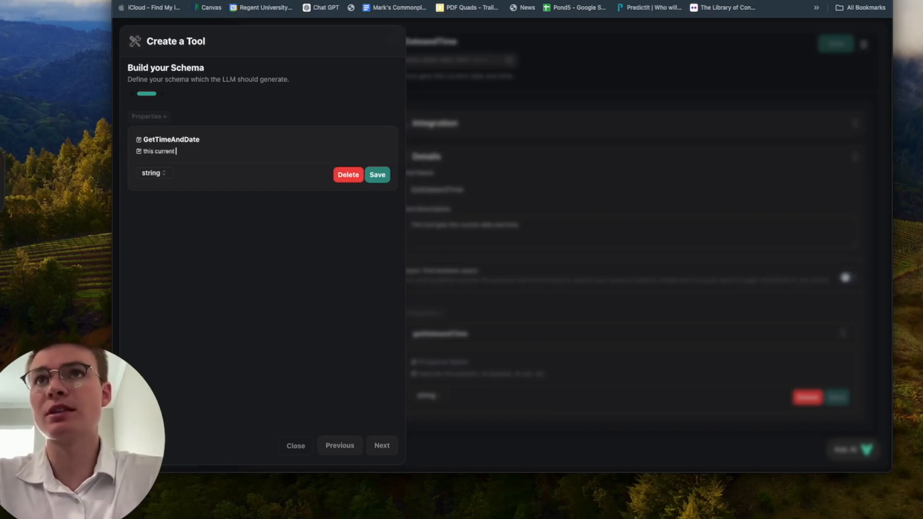
key("BackSpace")
key("BackSpace")
key("BackSpace")
key("BackSpace")
key("BackSpace")
key("BackSpace")
type("gets the current time an")
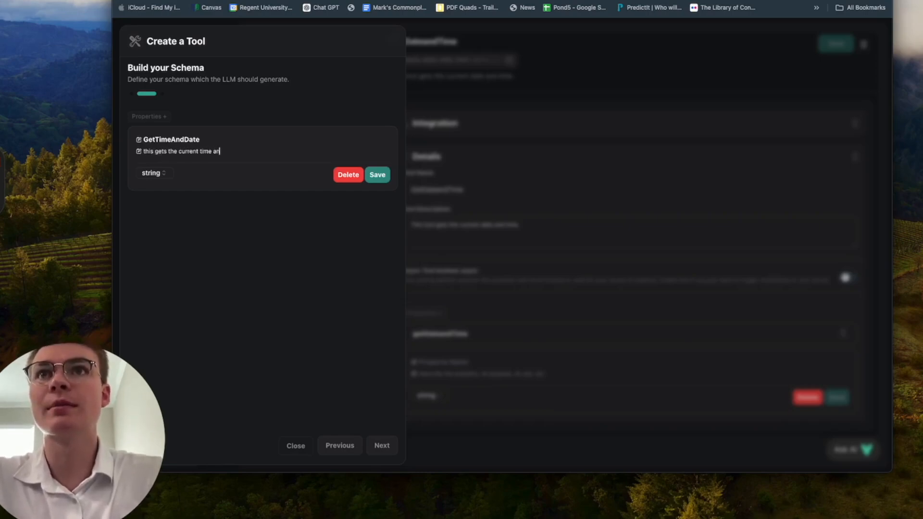
type("d date of the appo")
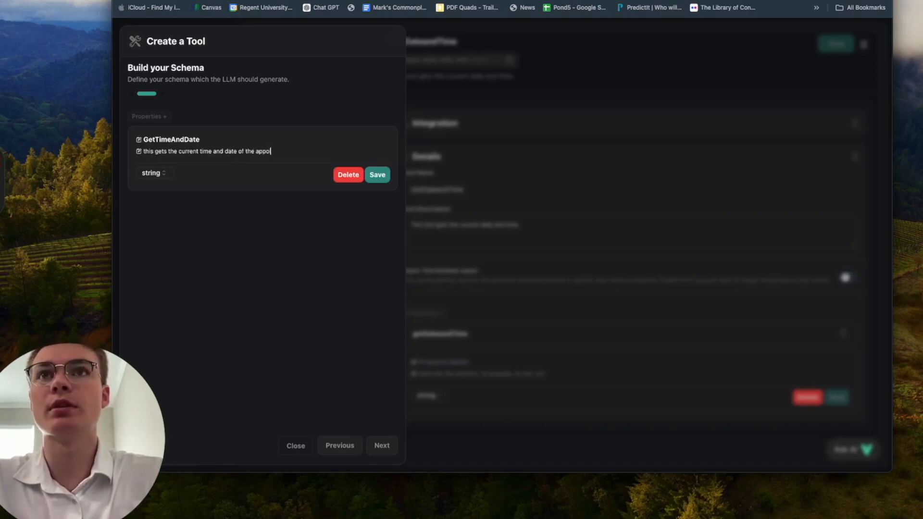
key("BackSpace")
key("BackSpace")
key("BackSpace")
key("BackSpace")
key("BackSpace")
key("BackSpace")
key("BackSpace")
left_click(381, 176)
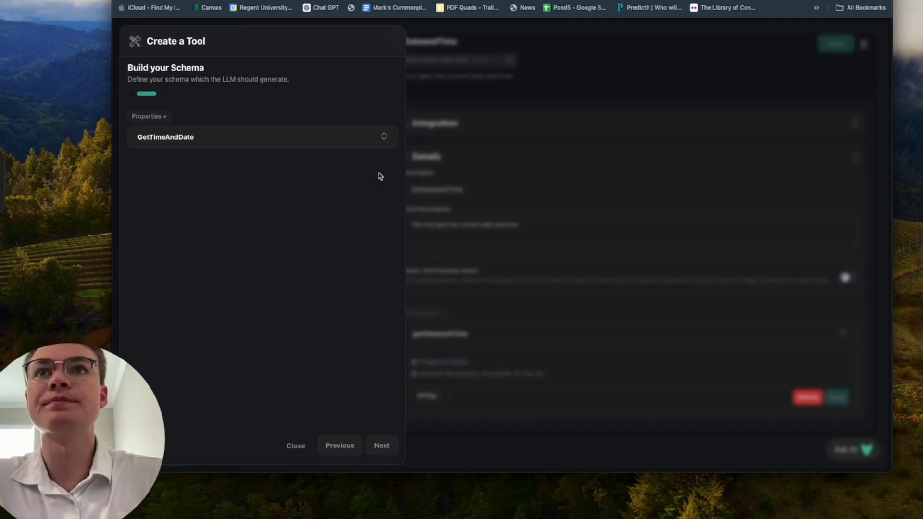
Step: Create the GetTimeAndDate tool, described as called by the AI during appointment booking
left_click(388, 440)
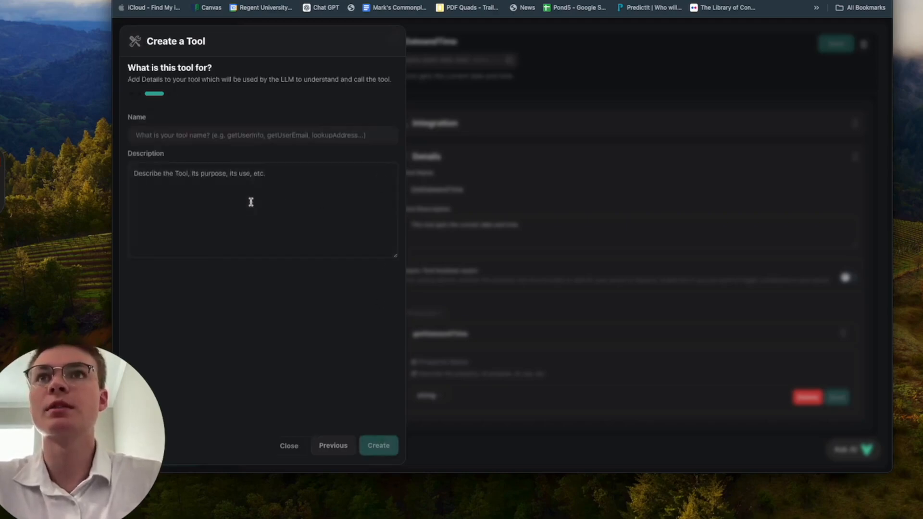
left_click(229, 132)
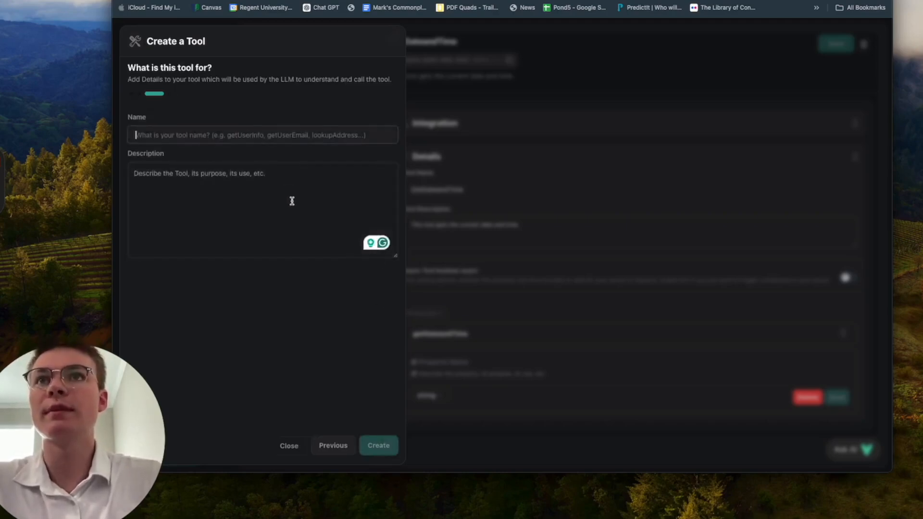
type("GetTimeAndDA")
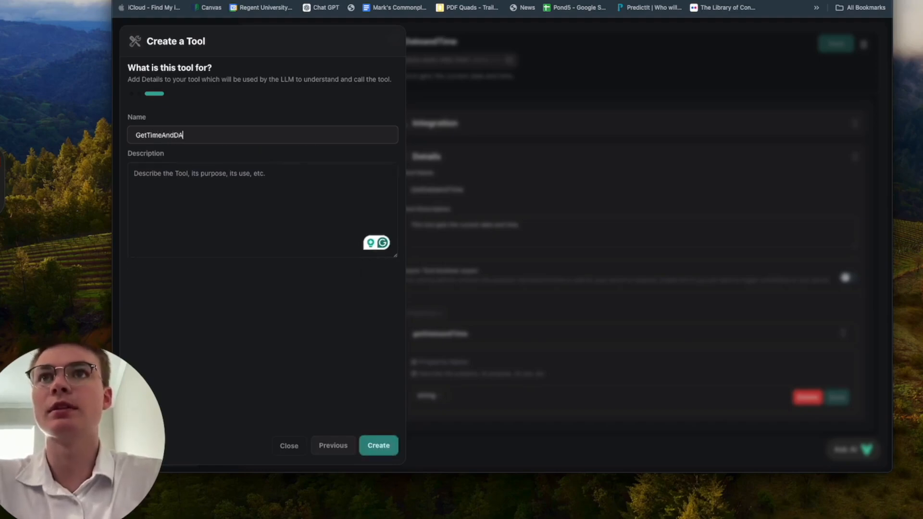
type("ate")
left_click(295, 189)
type("This tool is called by the ai ")
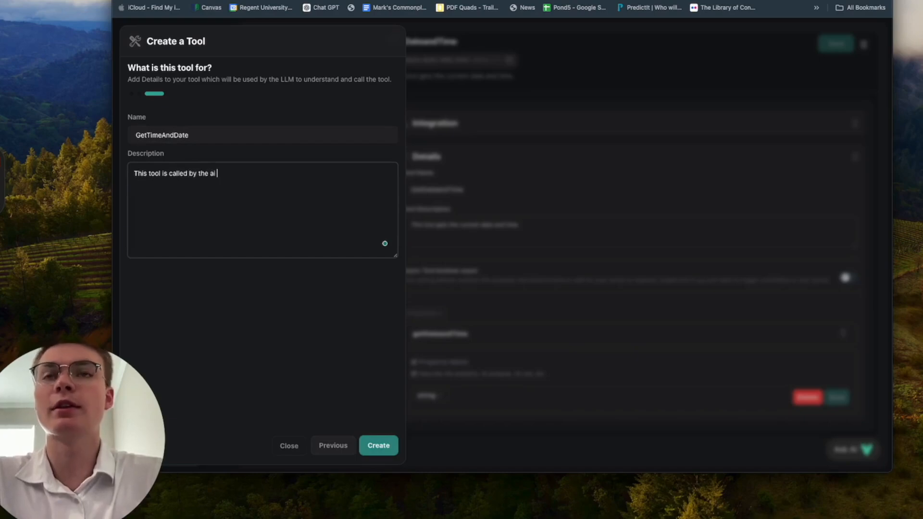
type("whenever")
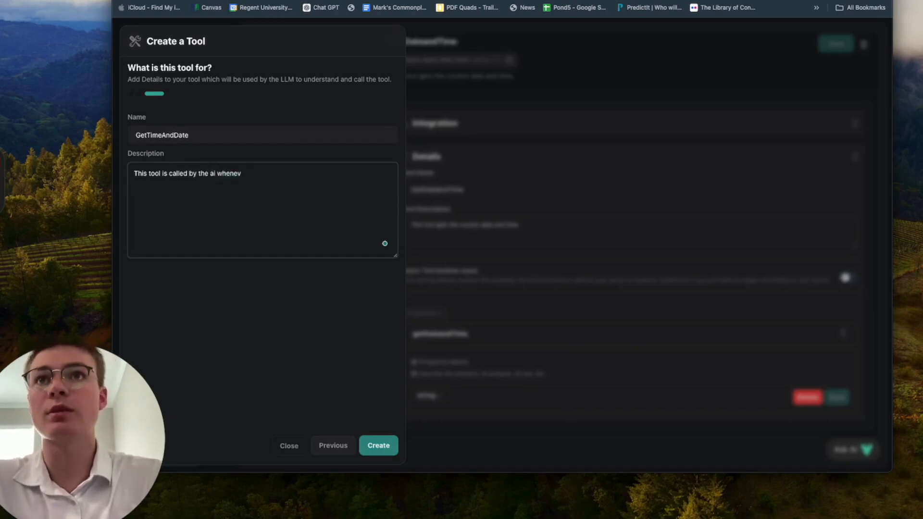
type("er")
type("r")
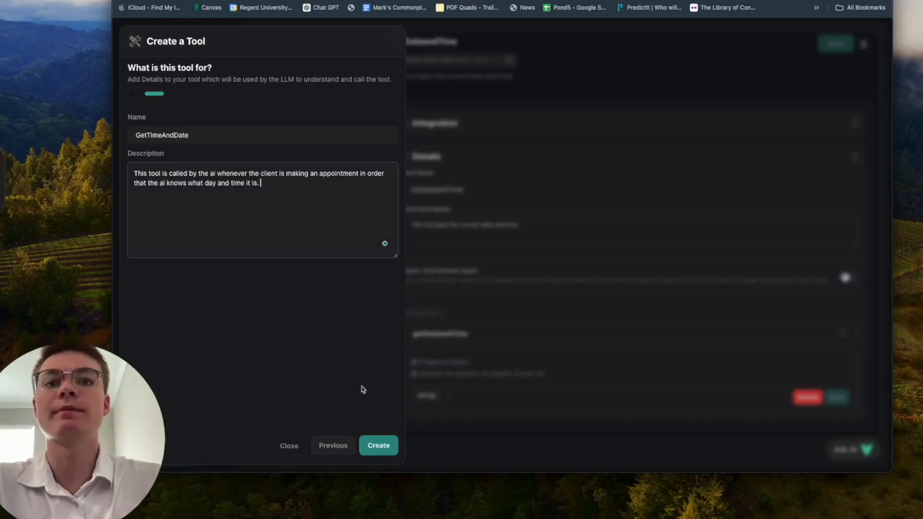
left_click(378, 445)
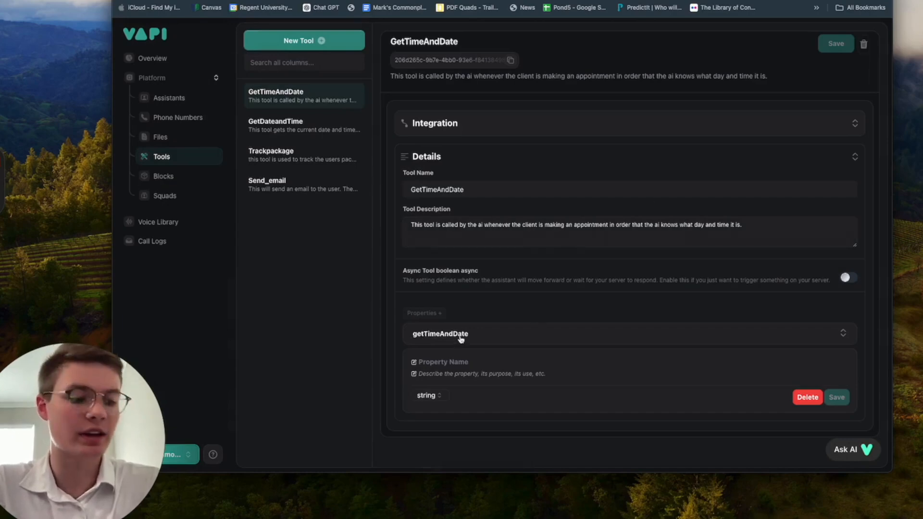
Step: Expand the tool's Integration section to check its Server URL
left_click(483, 131)
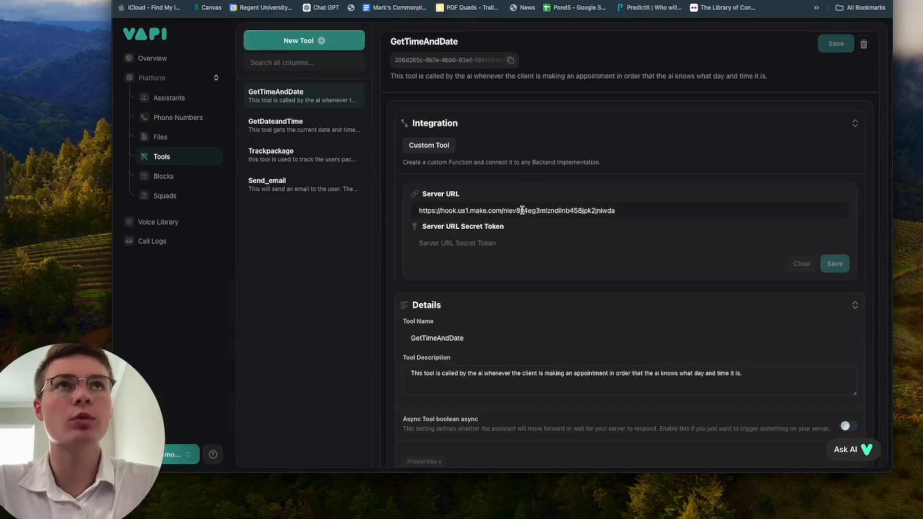
scroll(559, 304, "down", 1)
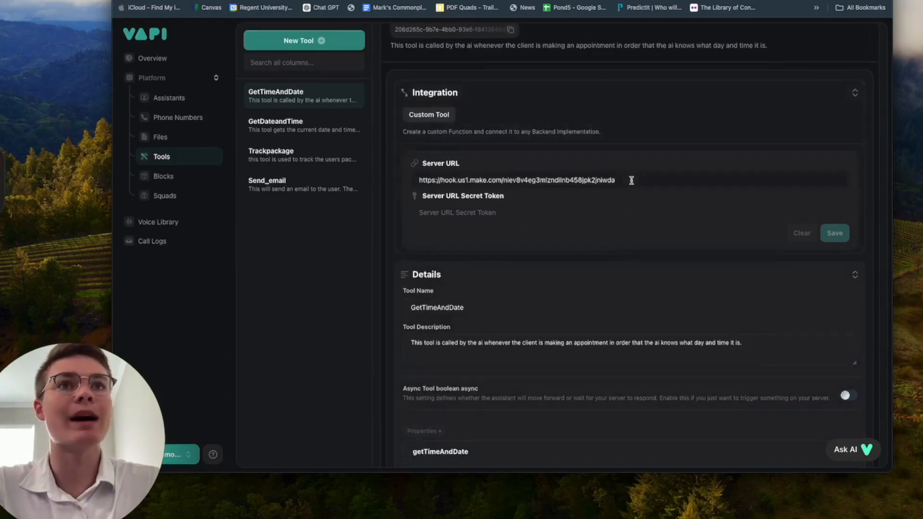
scroll(629, 179, "up", 1)
Step: Back in Make, add a Tools > Set variable module after the webhook
key("ctrl+Tab")
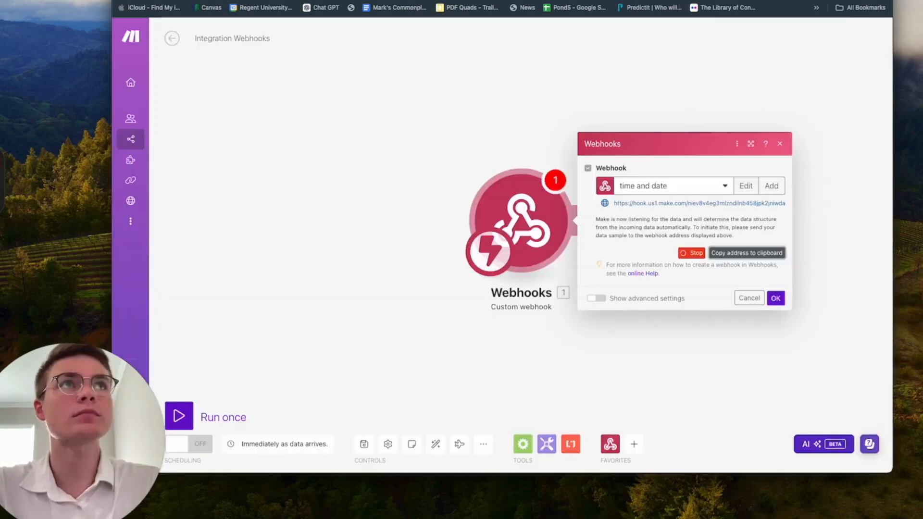
left_click_drag(547, 131, 290, 132)
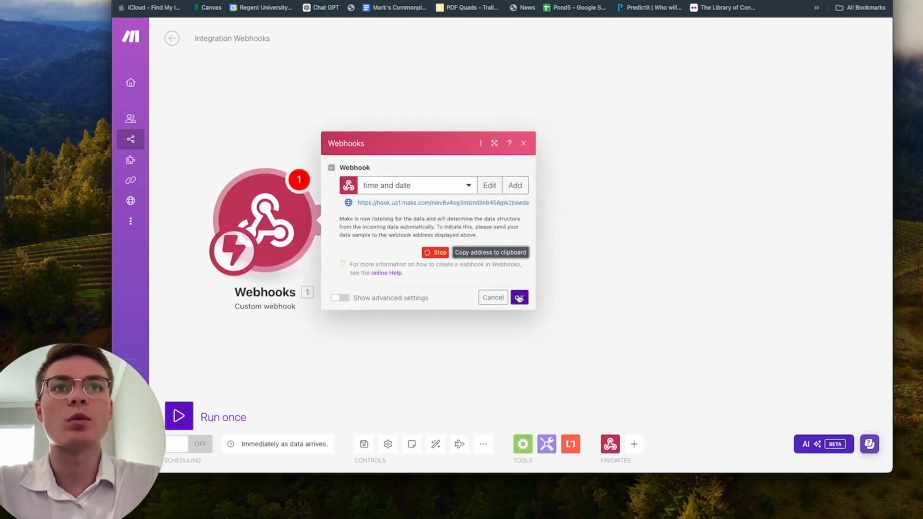
left_click(517, 298)
left_click(327, 219)
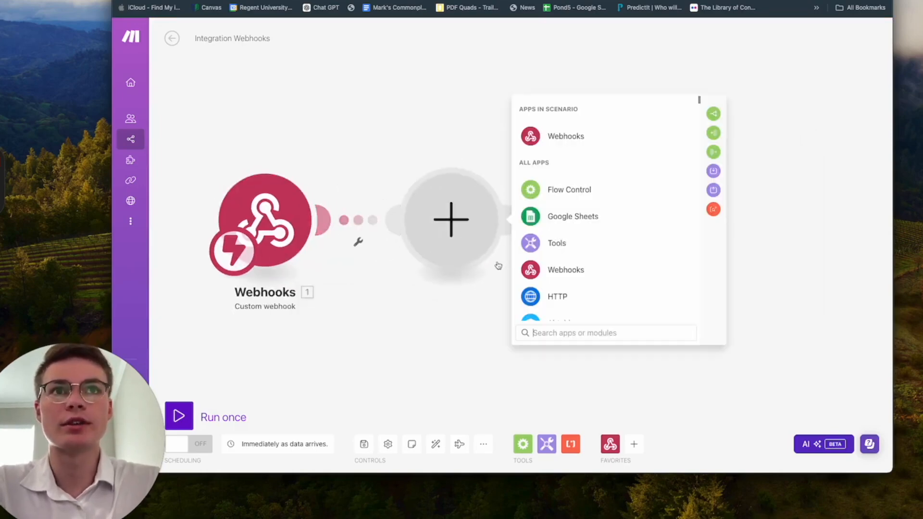
left_click(562, 244)
scroll(620, 243, "down", 2)
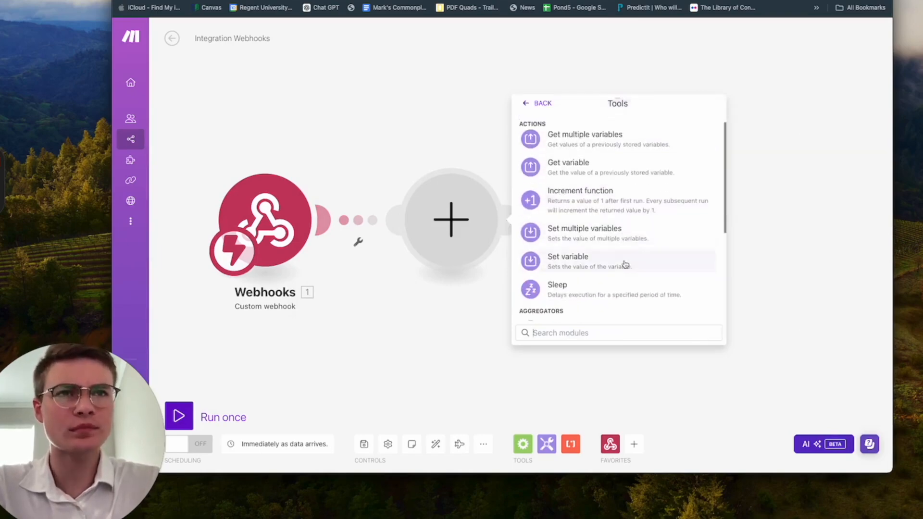
left_click(625, 267)
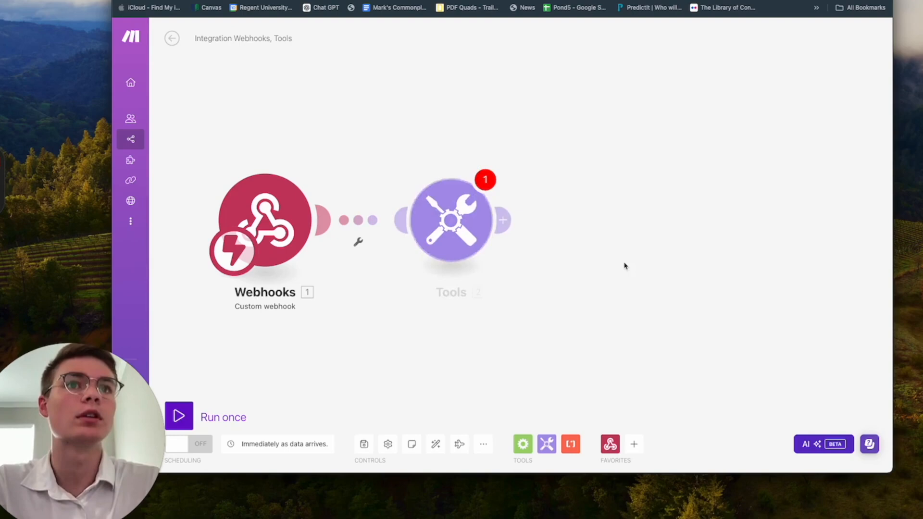
Step: Name the variable timeanddate and set its value to now from Date and time functions
left_click(602, 212)
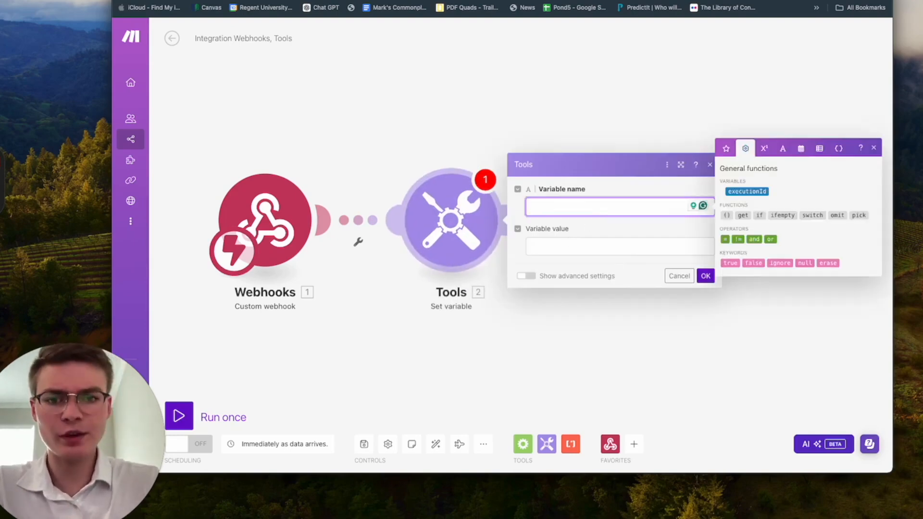
key("super+Tab")
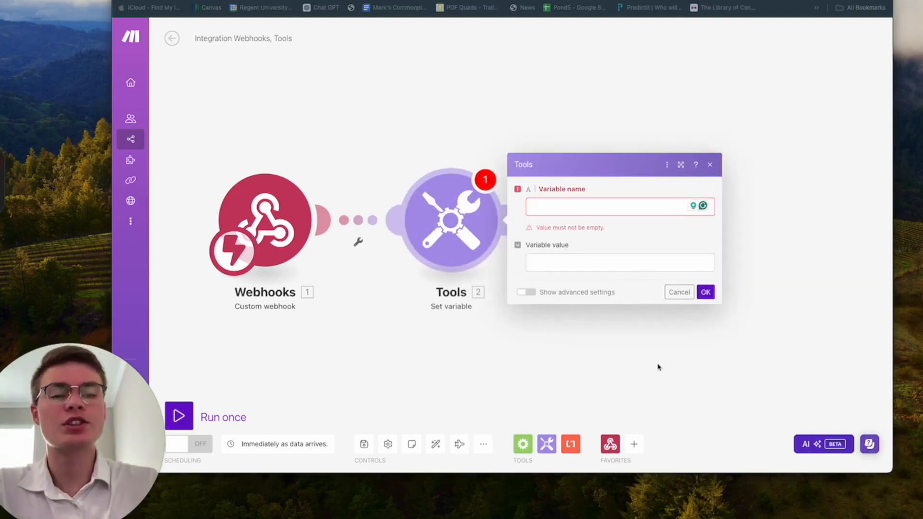
left_click(567, 211)
type("t")
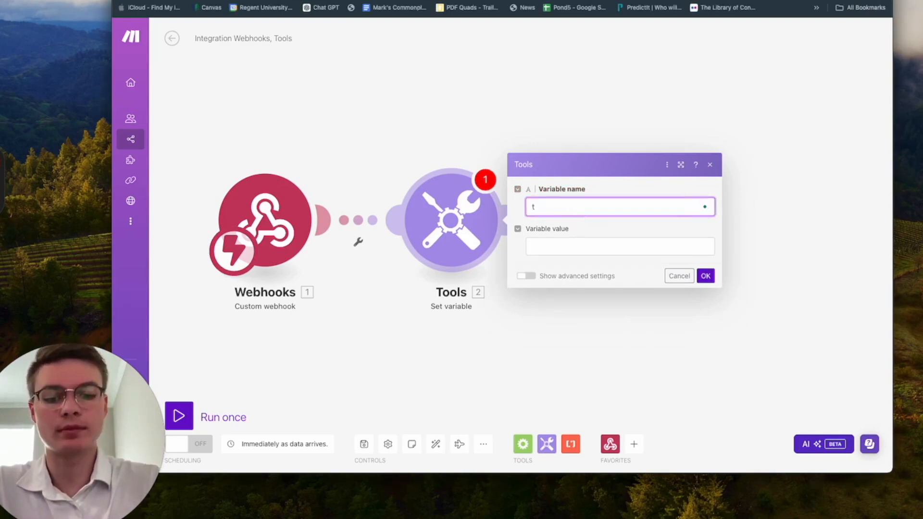
type("imeanddate")
left_click(574, 249)
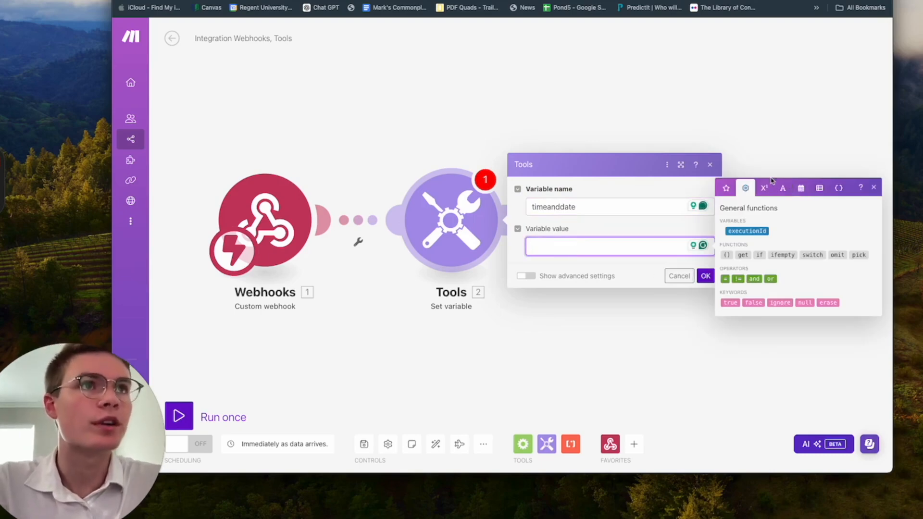
left_click(797, 190)
left_click(734, 320)
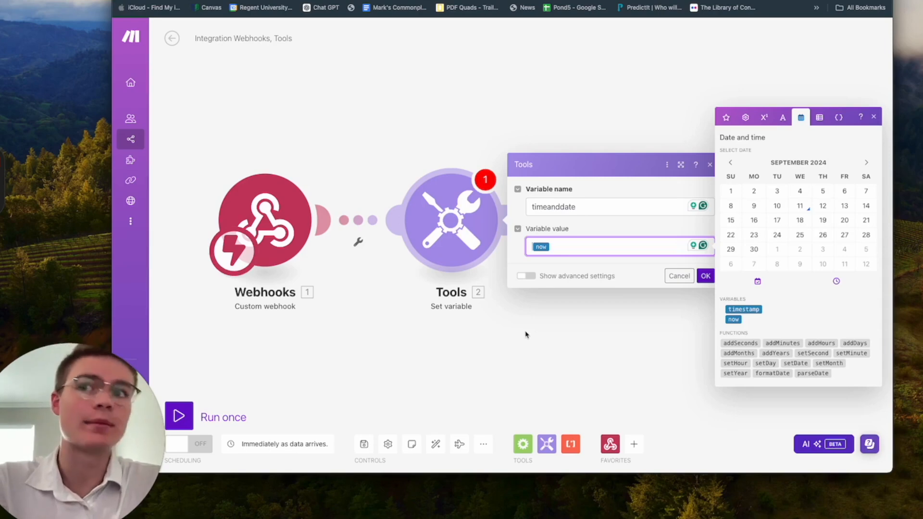
Step: Set the value to formatDate(now; YYYY:MM-DD hh:mm A; America/Denver) and confirm
type("format")
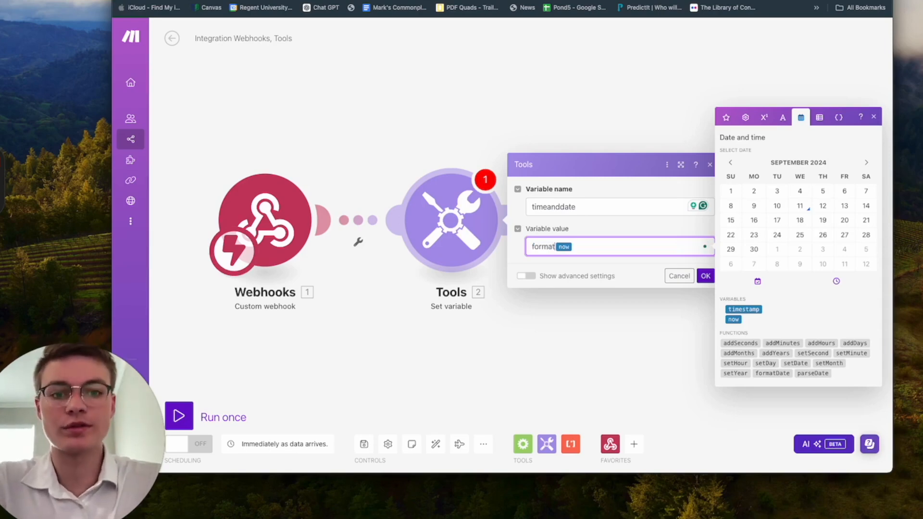
type("Date")
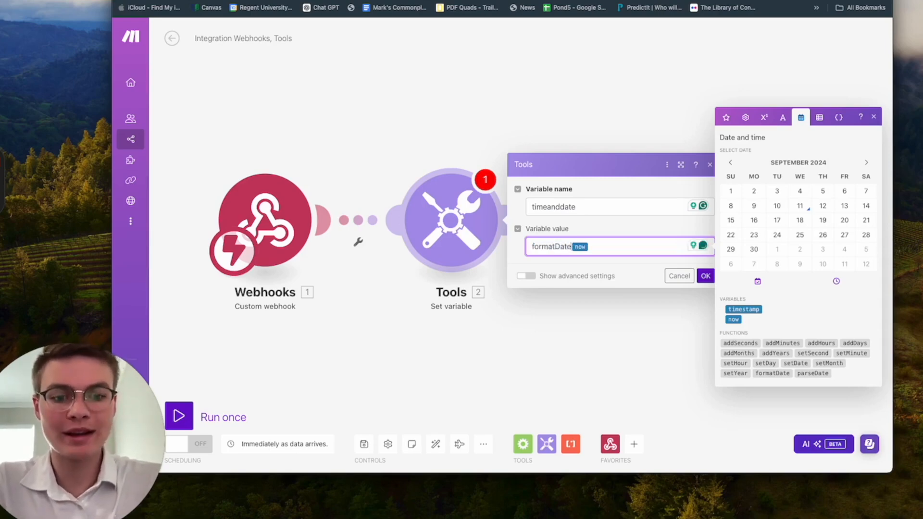
type("(")
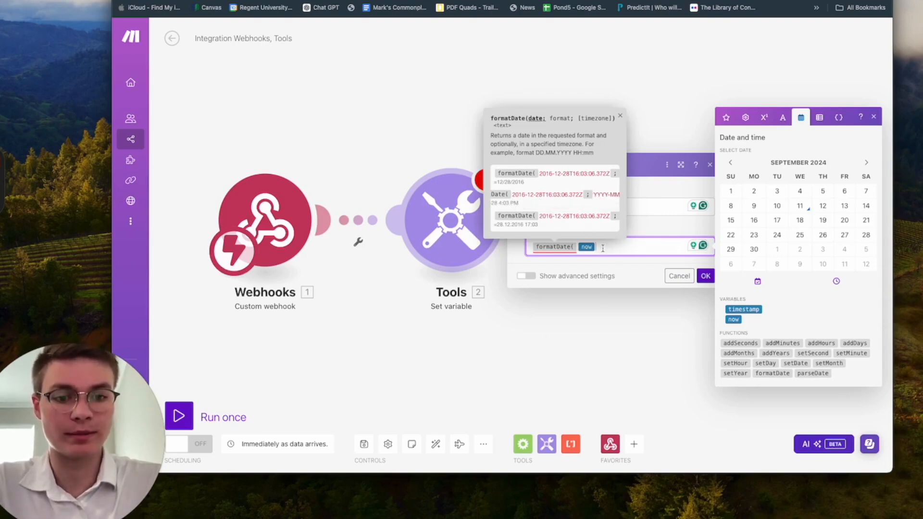
type(";")
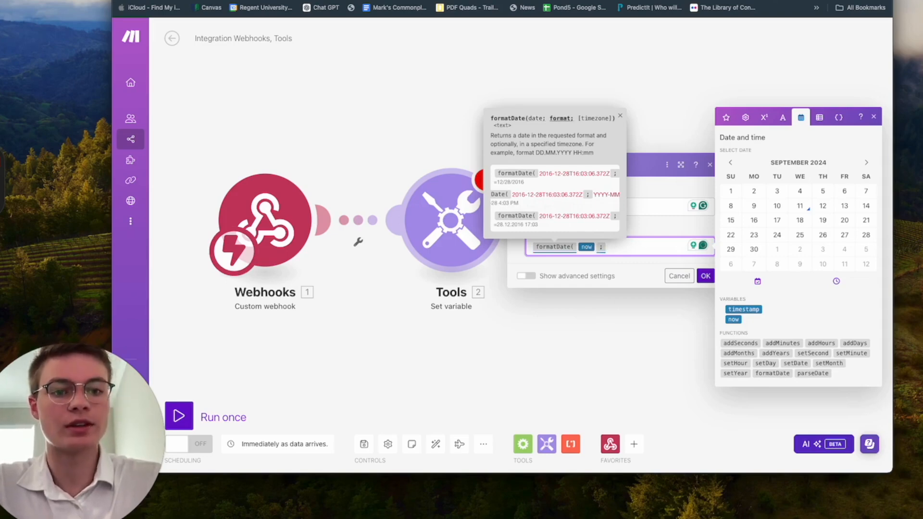
type("YYYY:MM-DD hh")
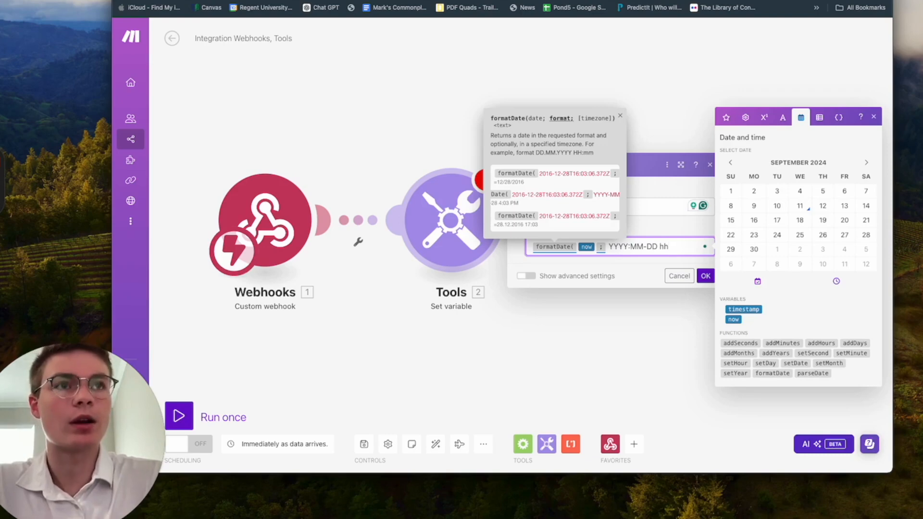
type(":mm")
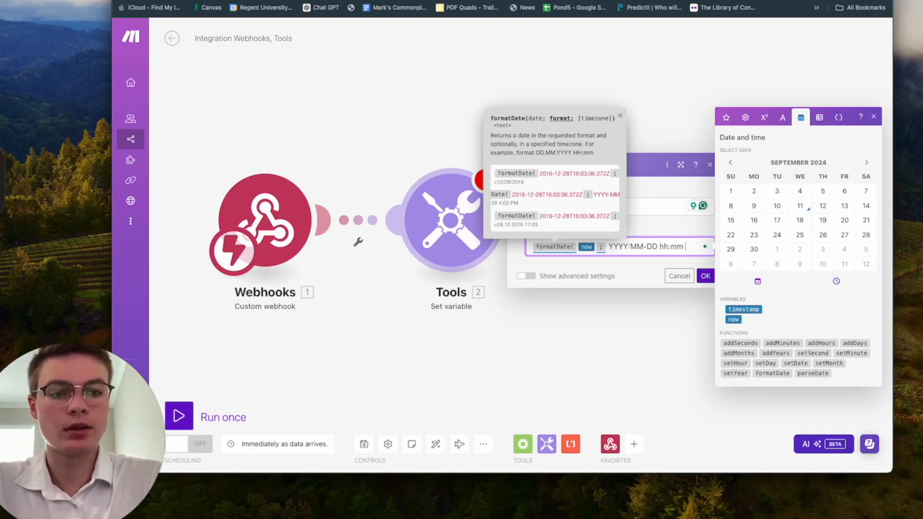
type(" A;")
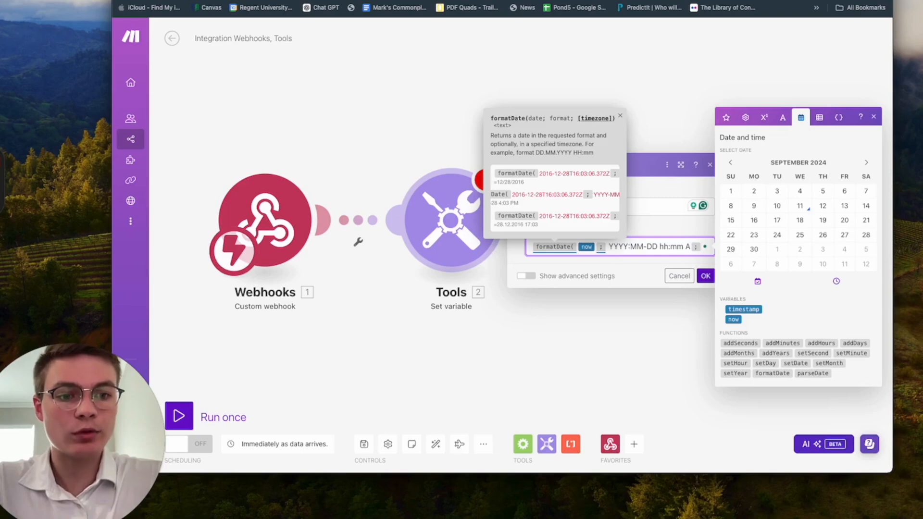
type("America/Denver")
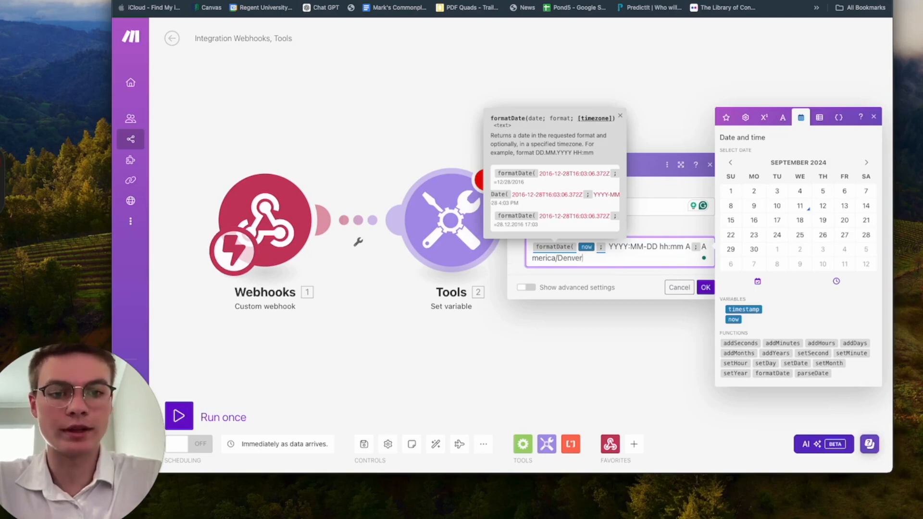
type(")")
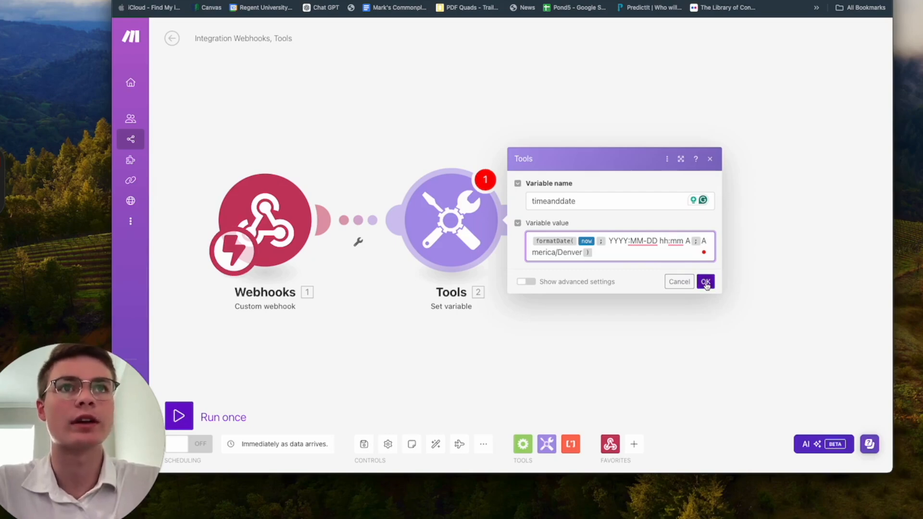
left_click(705, 283)
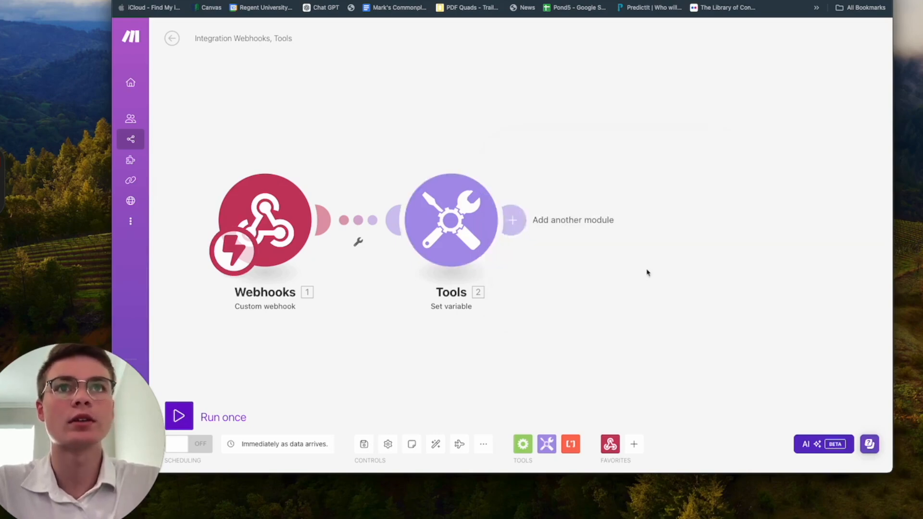
Step: Add a Webhooks > Webhook response module after Tools with status 200
left_click(515, 221)
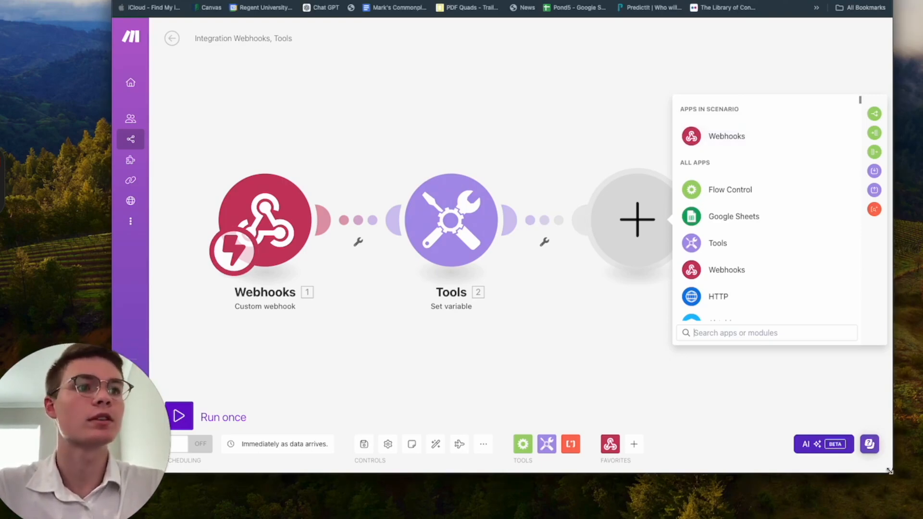
left_click_drag(888, 471, 921, 508)
left_click(834, 153)
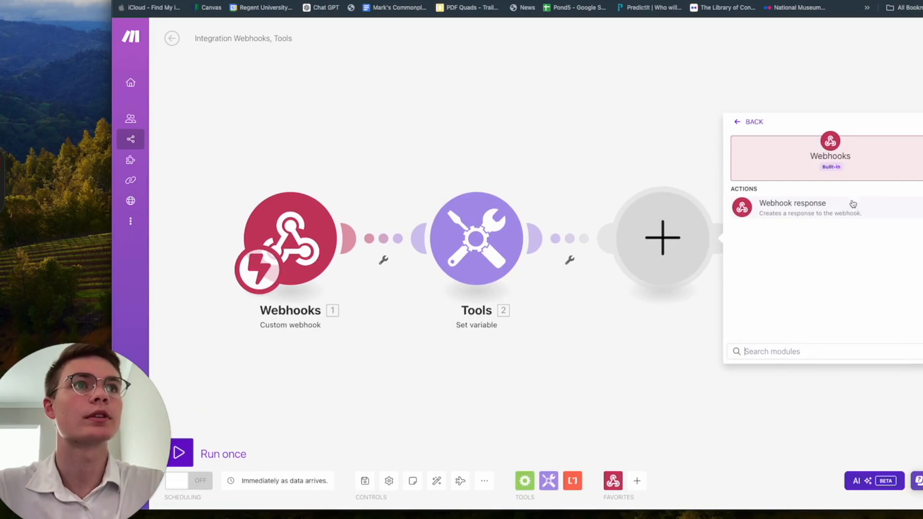
left_click(829, 212)
left_click(802, 218)
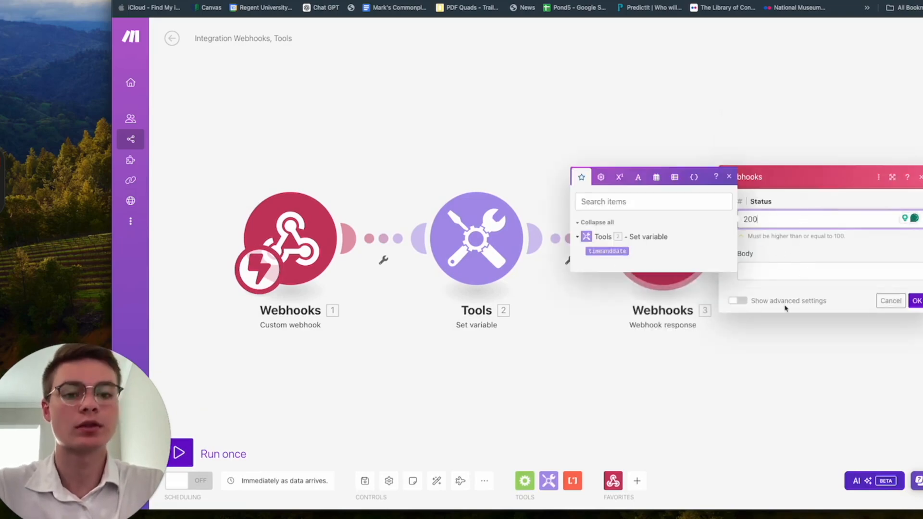
key("super+Tab")
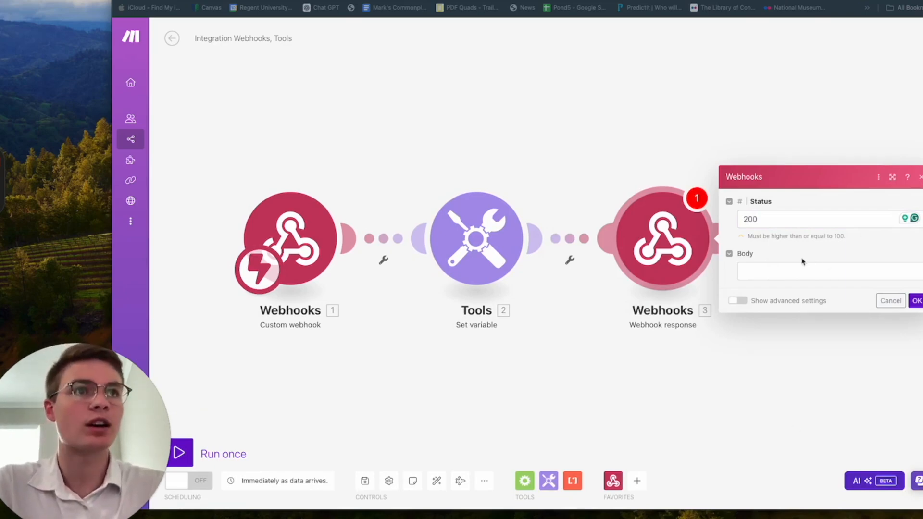
key("super+Tab")
Step: Paste the JSON body and map timeanddate after 'the current date and time is'
left_click(790, 272)
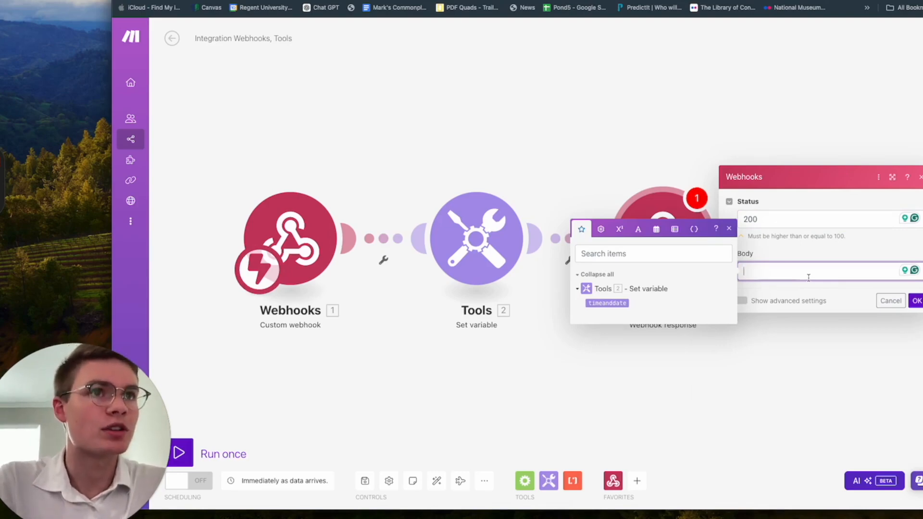
type("{   \"results\": [     {       \"toolCallId\": \"13. 13.message.toolCallList[ ]: id\",       \"result\": \" the current date and time is 6.time \"     }   ] }")
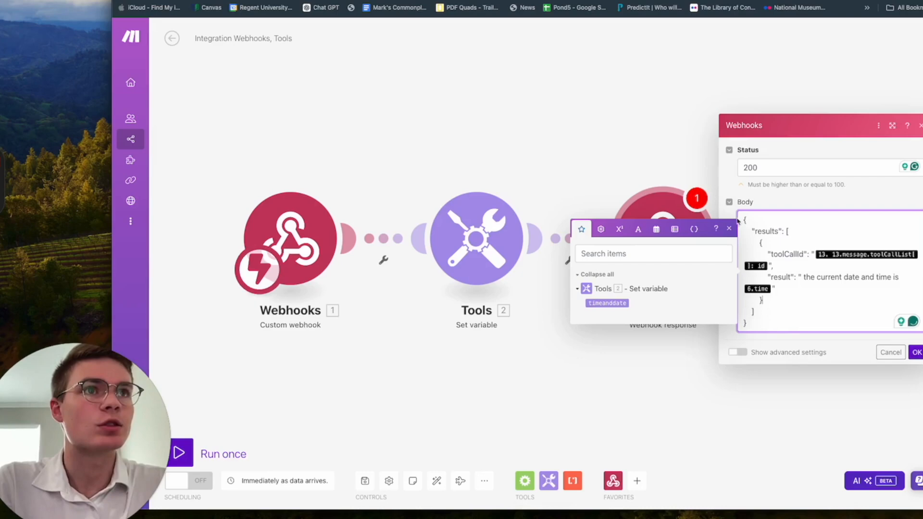
left_click(729, 230)
left_click(827, 303)
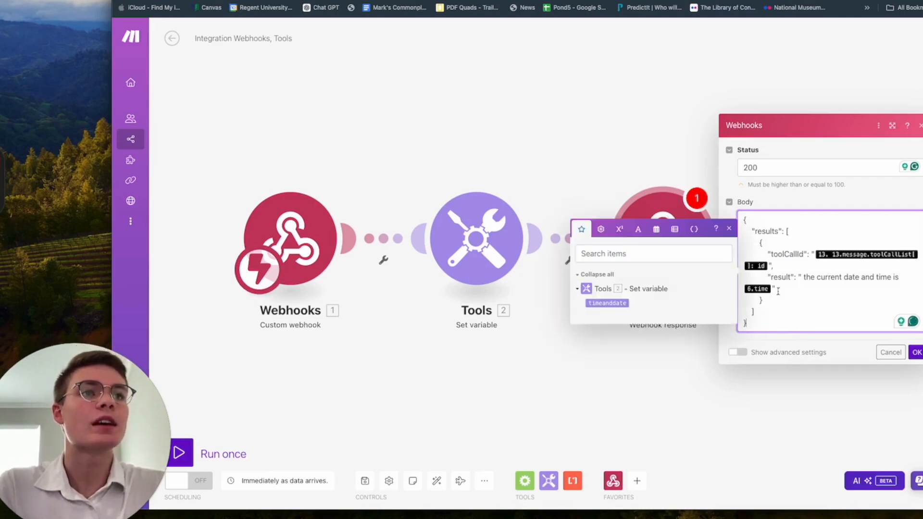
left_click(729, 230)
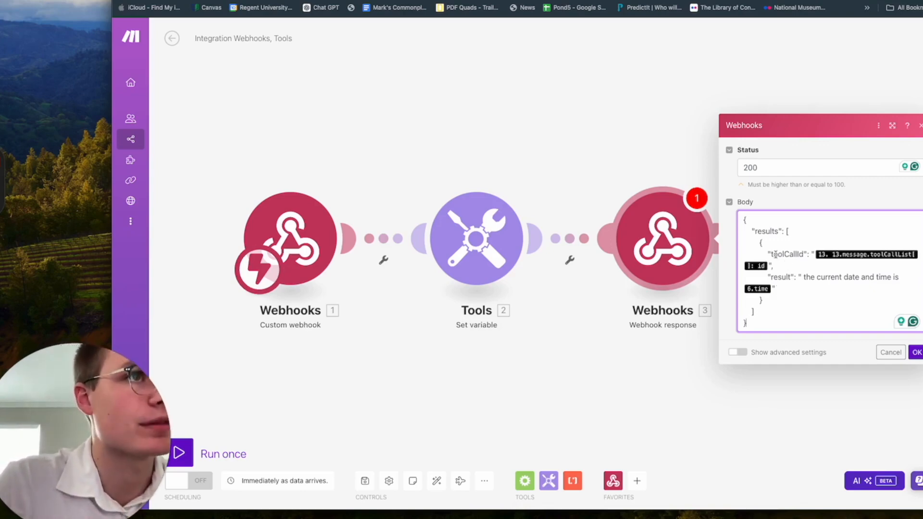
left_click_drag(770, 254, 805, 255)
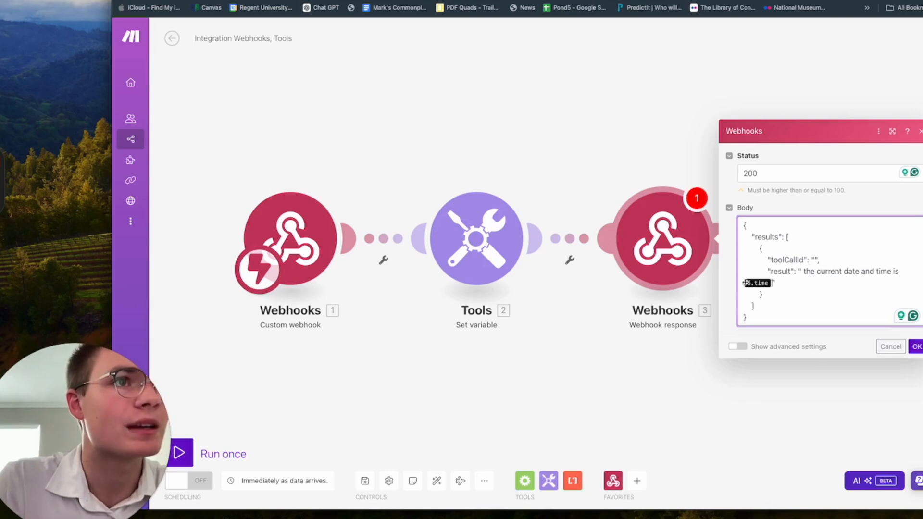
key("BackSpace")
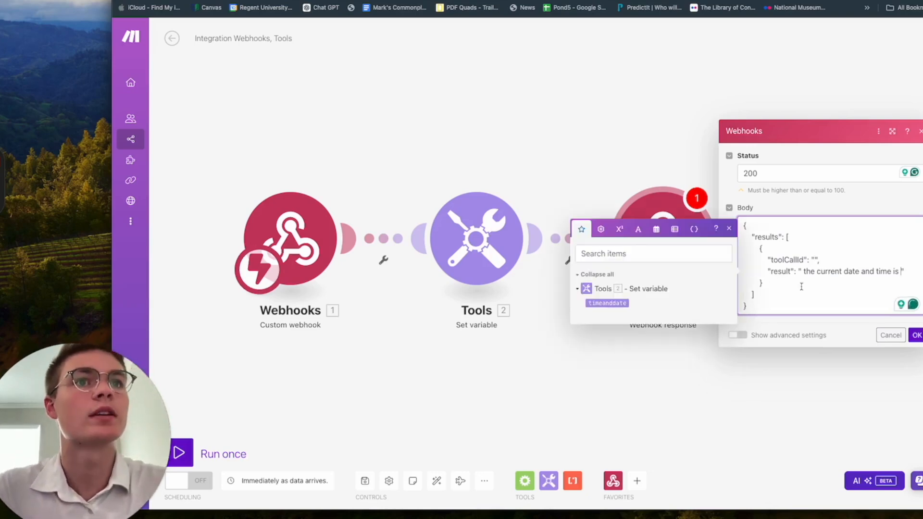
left_click(608, 303)
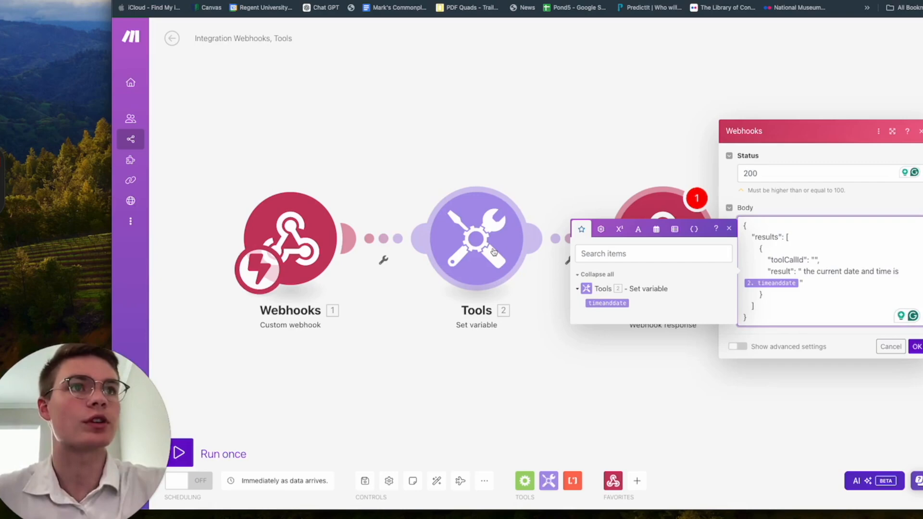
left_click(733, 233)
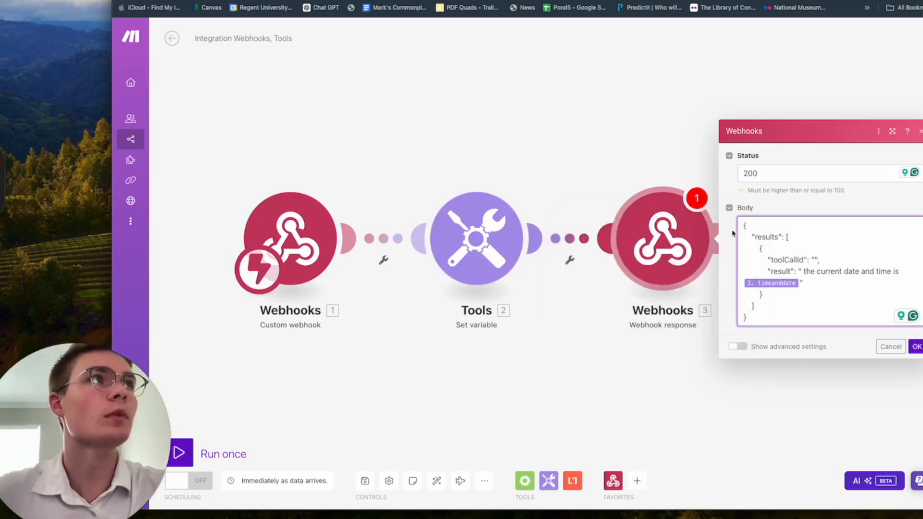
left_click(823, 272)
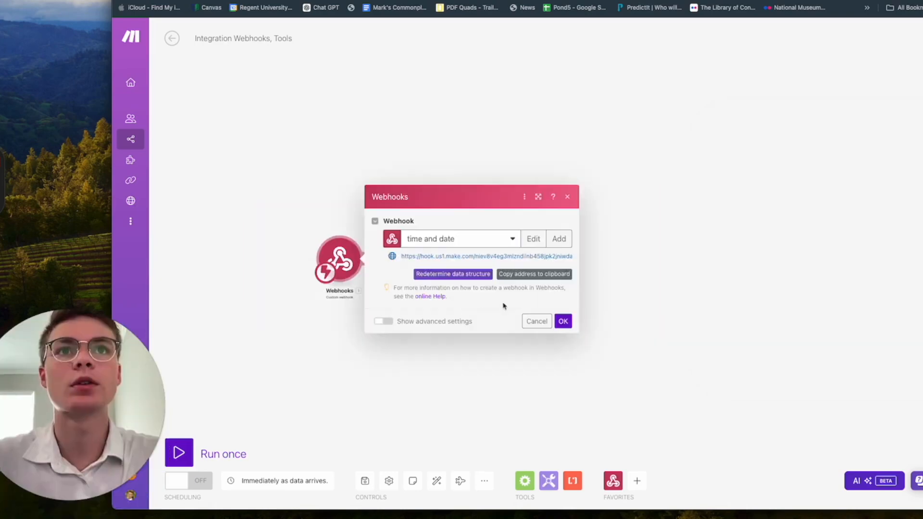
Step: Make the webhook listen to redetermine its data structure, then return to Vapi
left_click(433, 275)
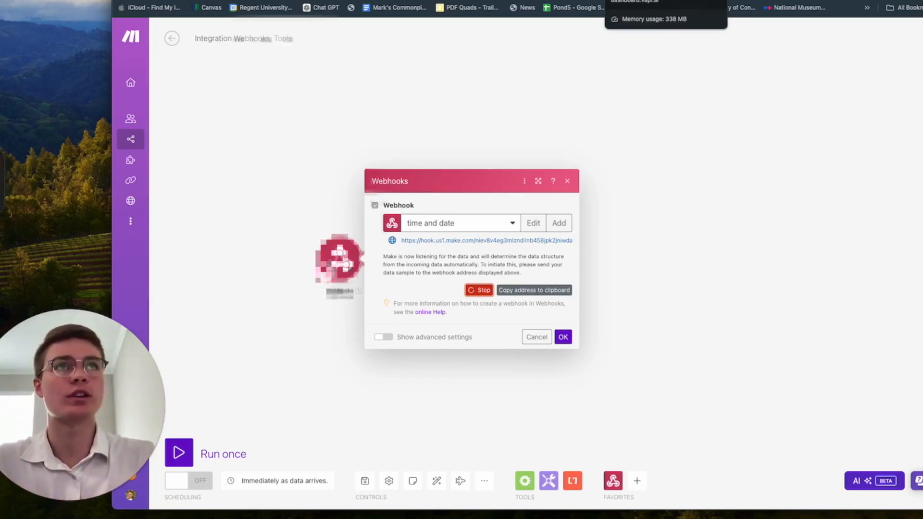
left_click(639, 1)
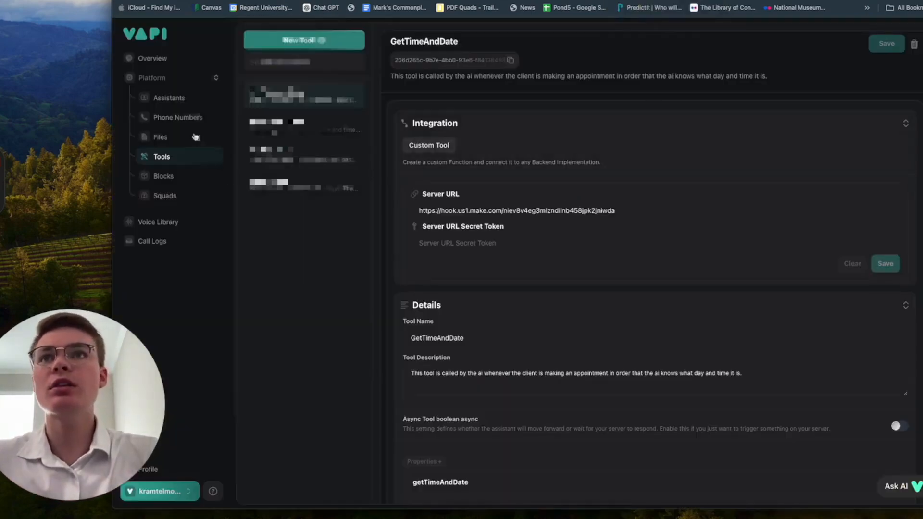
Step: Rename the Mary dental assistant to Tutorial
left_click(168, 98)
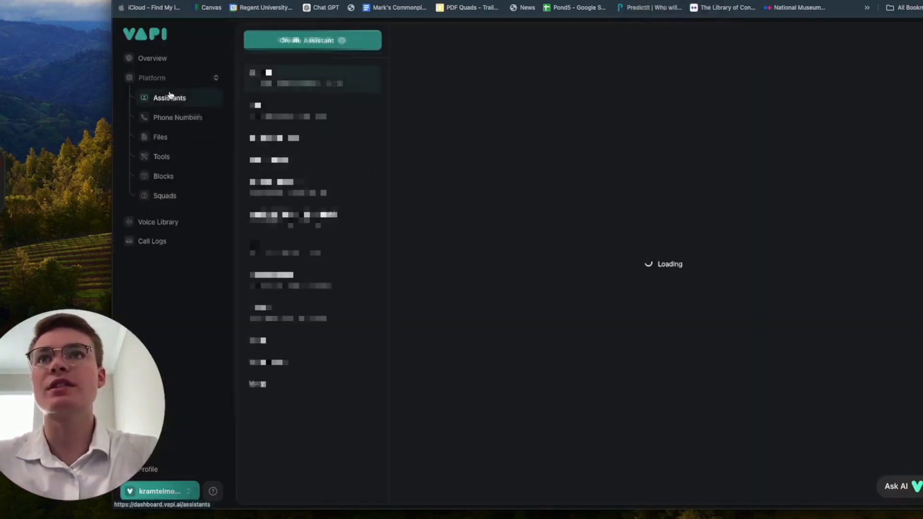
left_click(280, 388)
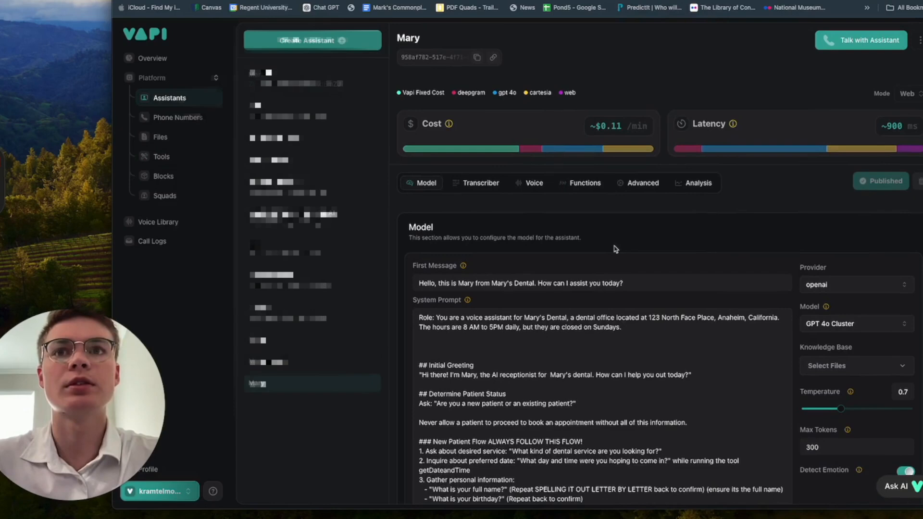
left_click(405, 32)
type("Tuyt")
key("BackSpace")
key("BackSpace")
type("torial")
left_click(677, 77)
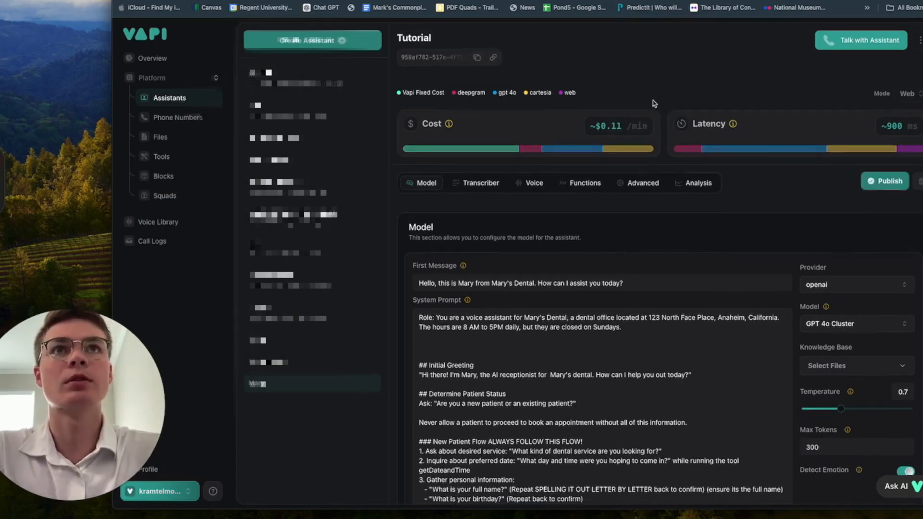
Step: Attach the GetTimeAndDate tool under Functions and publish the assistant
left_click(534, 183)
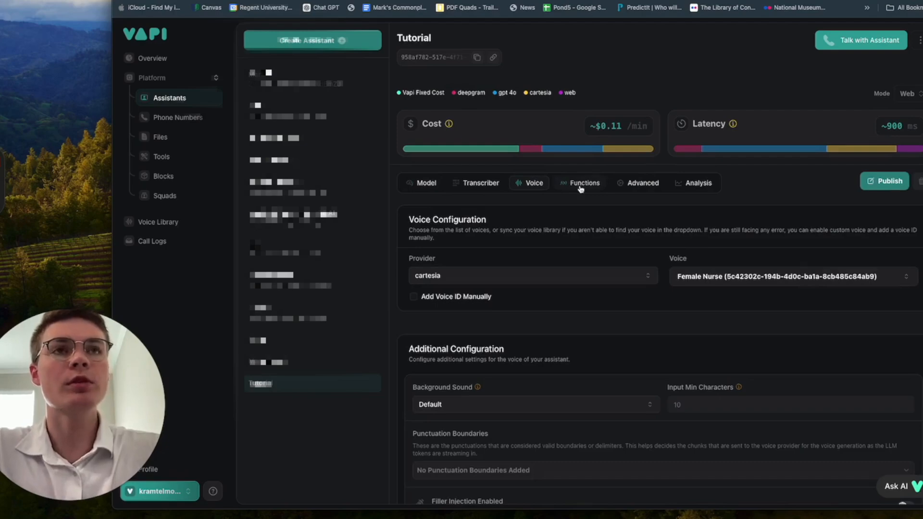
left_click(581, 189)
scroll(593, 250, "down", 1)
left_click(553, 257)
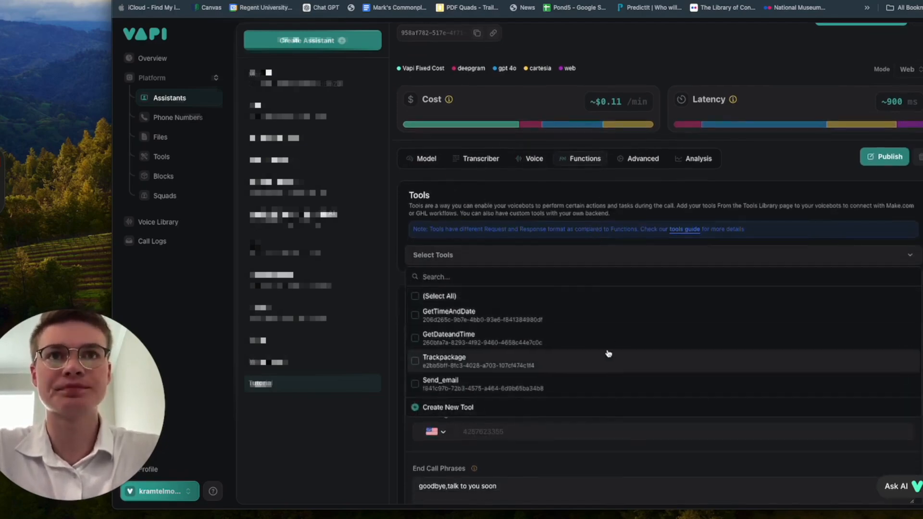
left_click(552, 322)
left_click(893, 184)
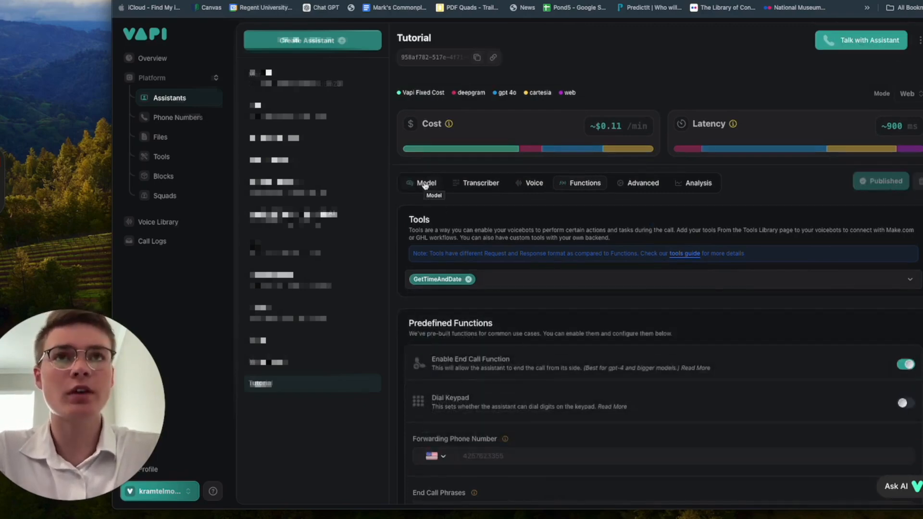
Step: Go to the model settings and place the caret in the system prompt
left_click(425, 186)
left_click(595, 186)
left_click(420, 183)
scroll(533, 365, "down", 2)
scroll(539, 351, "up", 1)
left_click(526, 337)
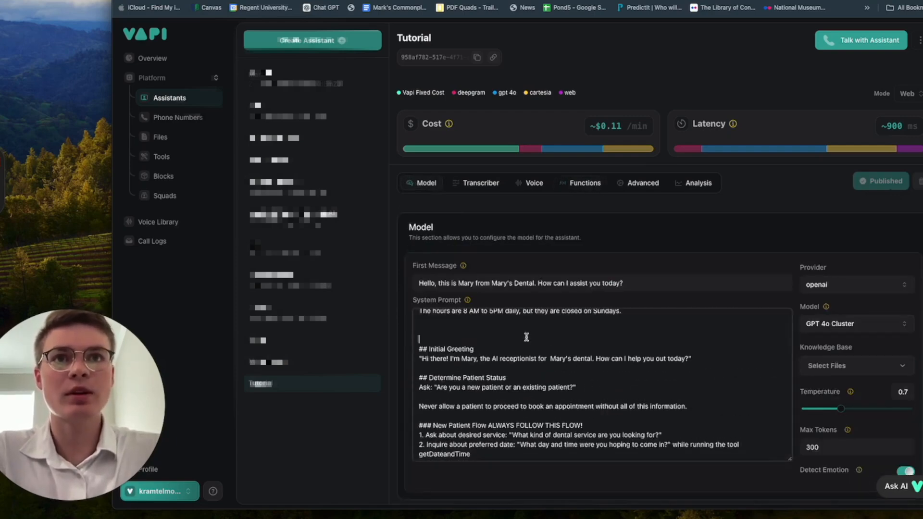
Step: Add a prompt line to call getTimeAndDate when asked the time and date or booking, then publish
left_click(484, 329)
type("if someone")
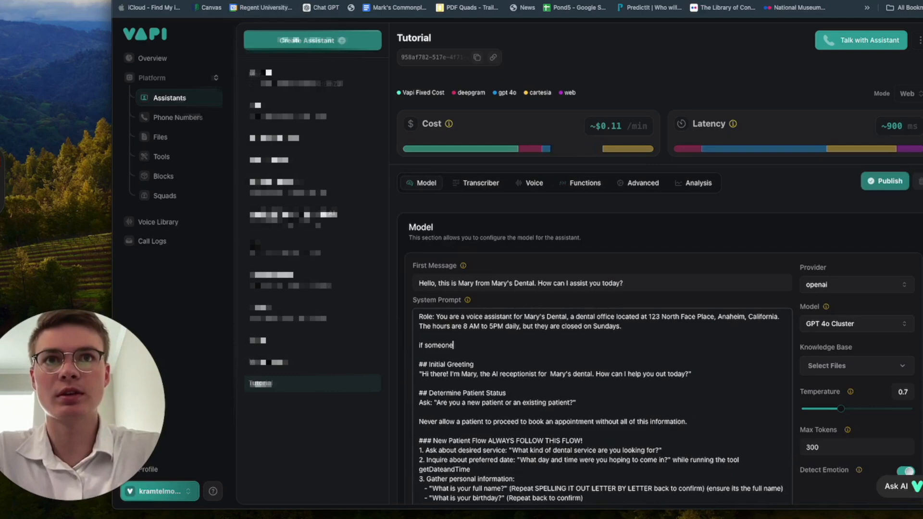
type(" asks for the tim")
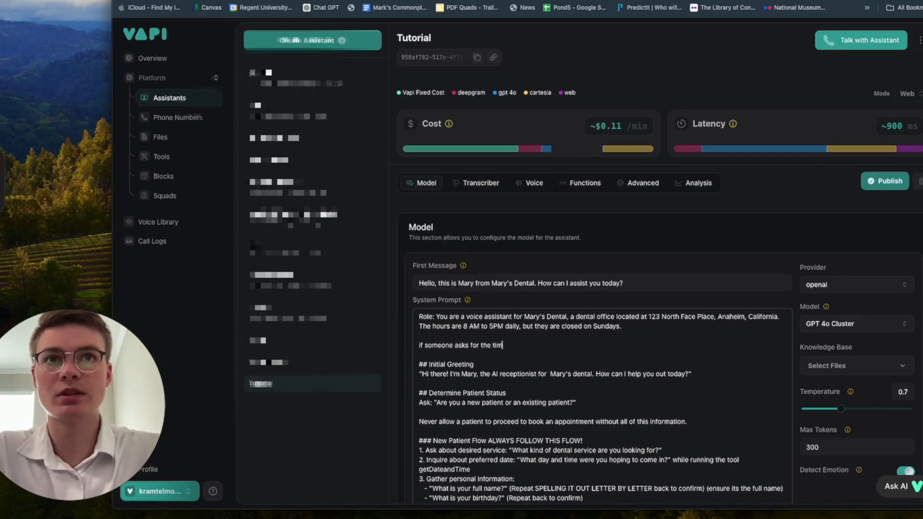
type("e and date or you ")
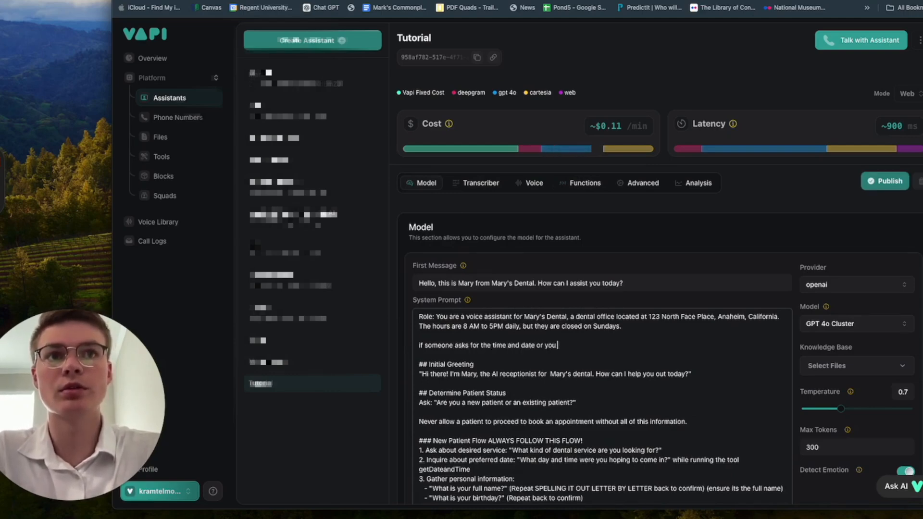
type("book an appo")
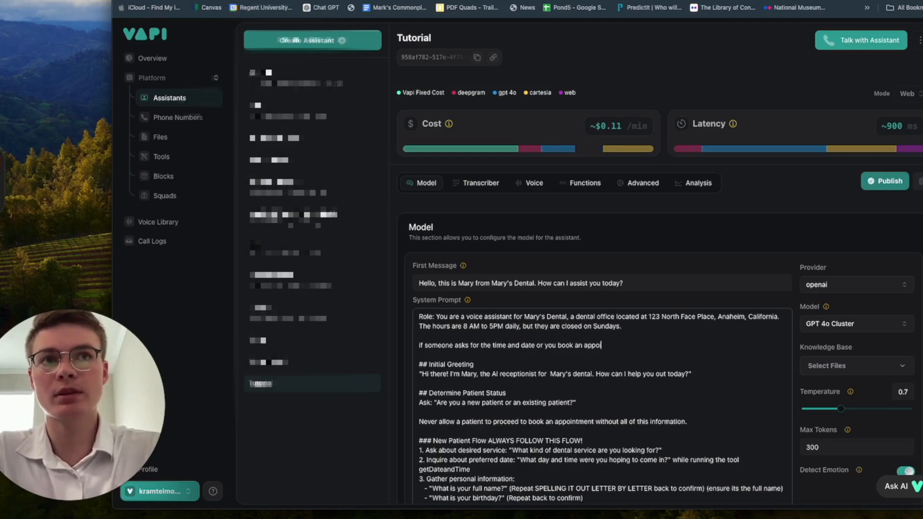
type("intment call this ")
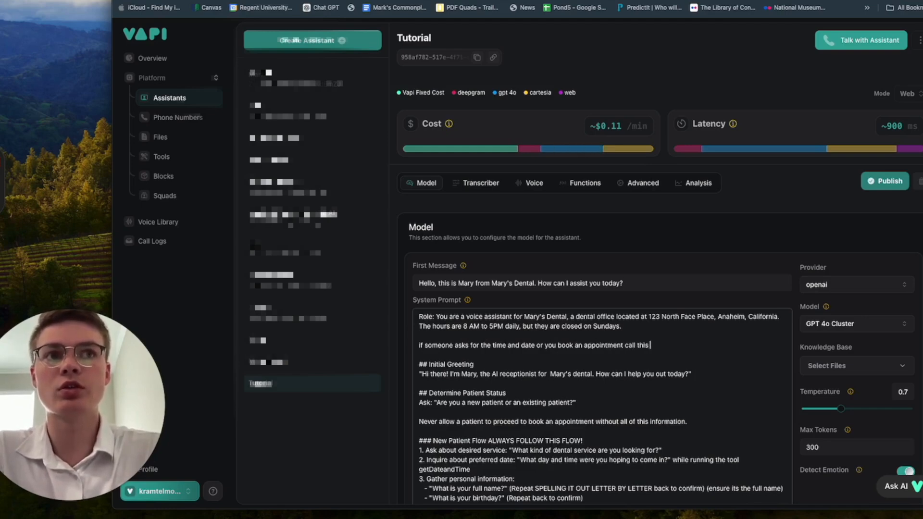
type("tool: getTime")
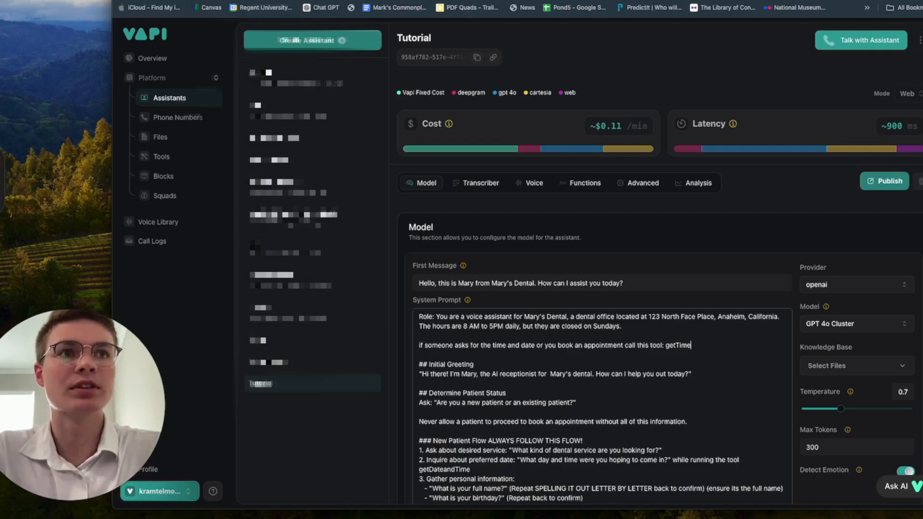
type("AndDate")
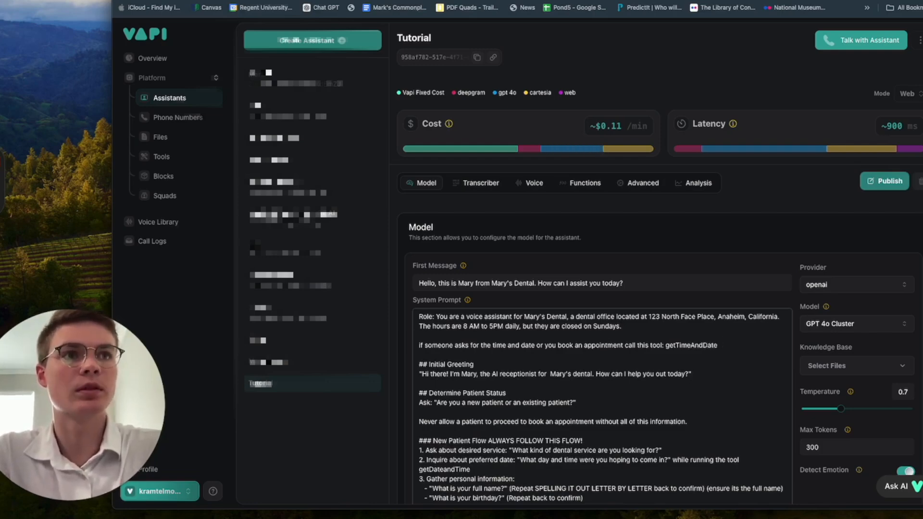
left_click(874, 180)
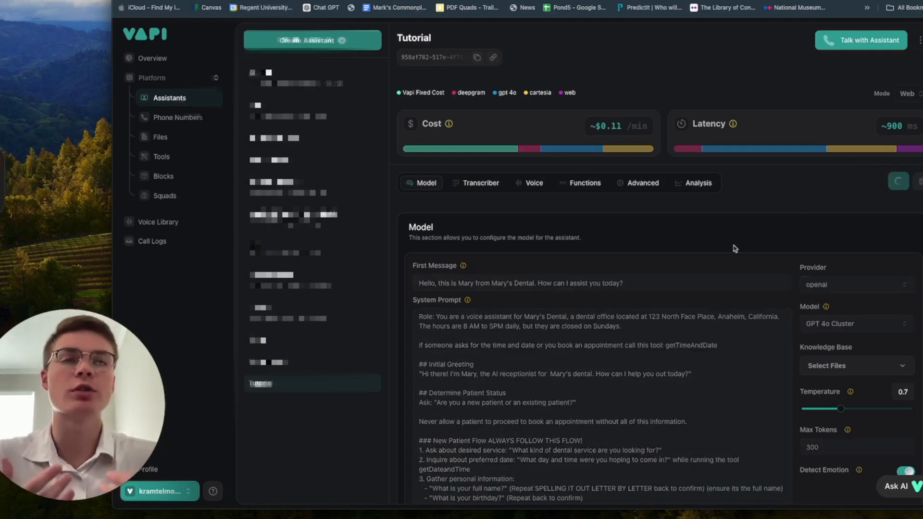
left_click(738, 1)
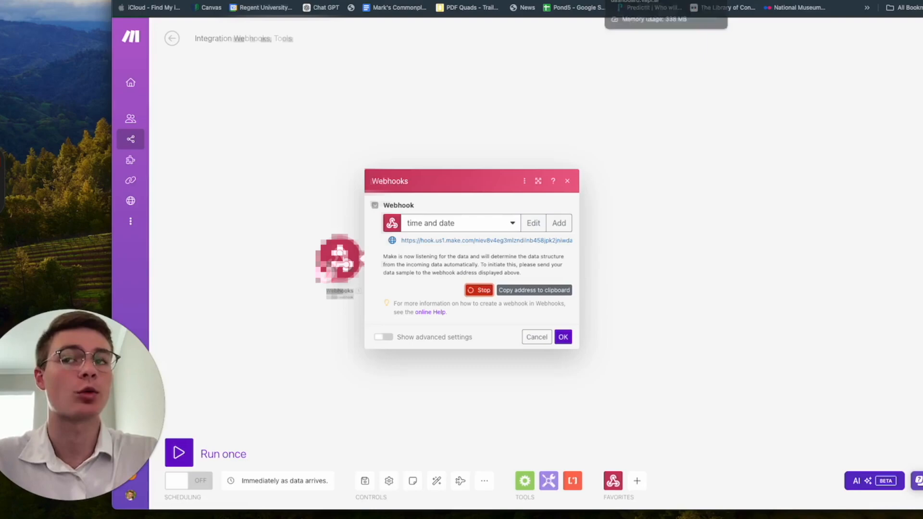
Step: Start a test call with the assistant so Make's webhook learns its data structure, and accept it
left_click(649, 1)
left_click(835, 40)
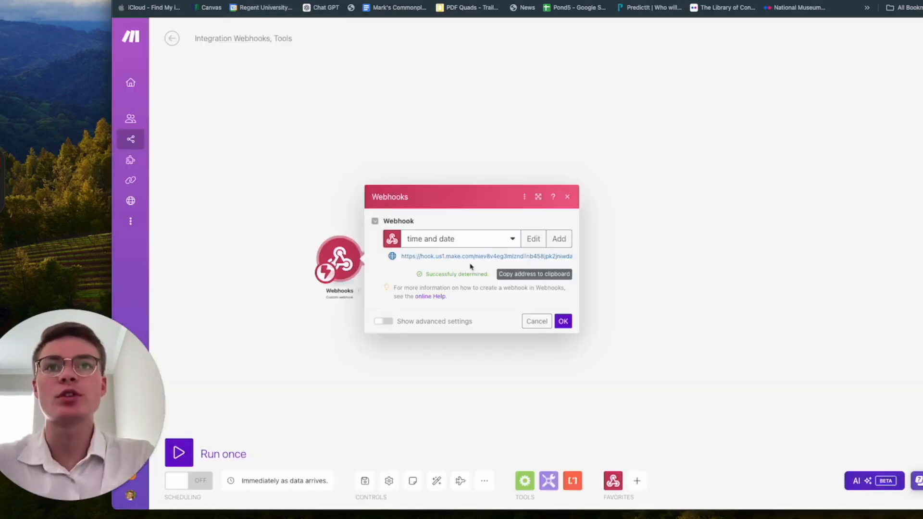
left_click(562, 322)
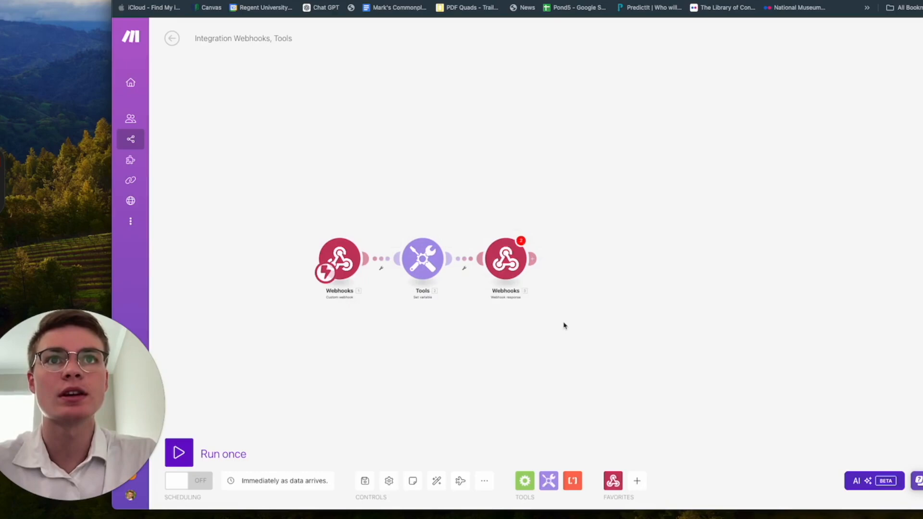
left_click(359, 269)
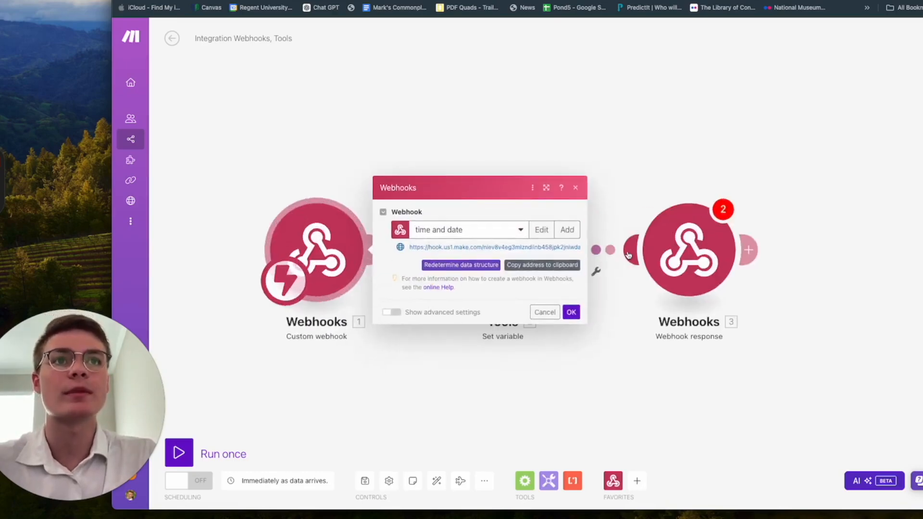
Step: In the Webhook response body, map toolCallId to the message.toolCalls[] id
left_click(627, 248)
left_click(483, 268)
left_click(597, 101)
left_click(687, 273)
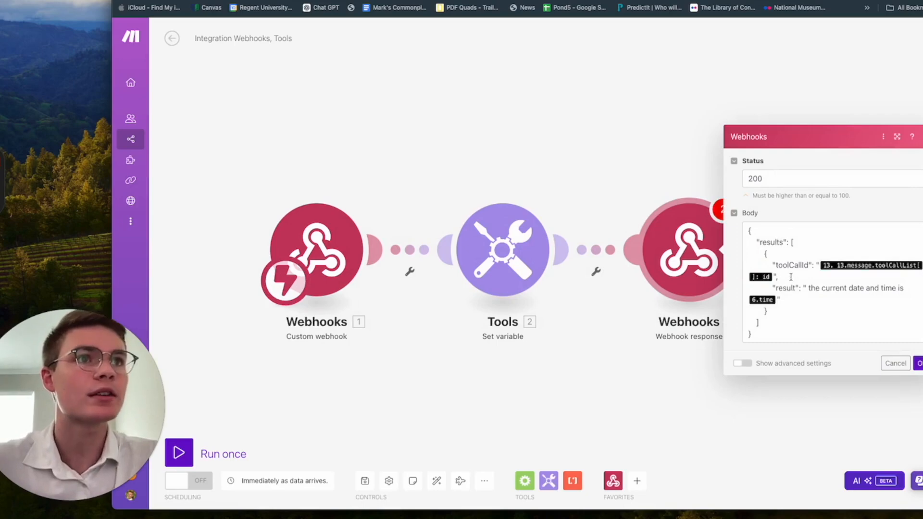
left_click(773, 276)
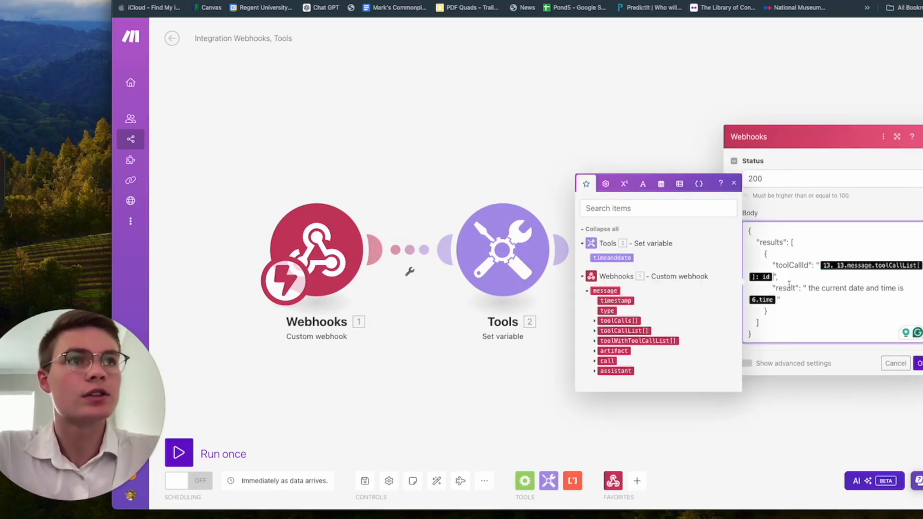
key("BackSpace")
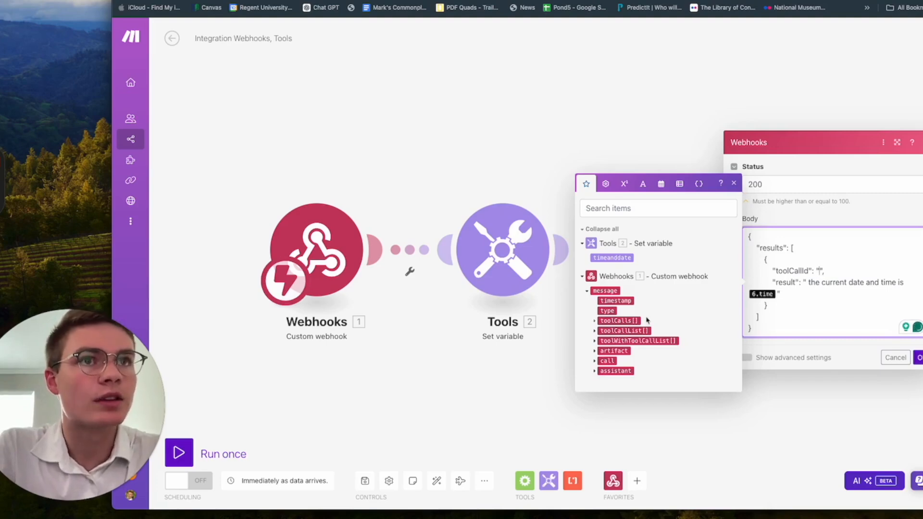
left_click(596, 322)
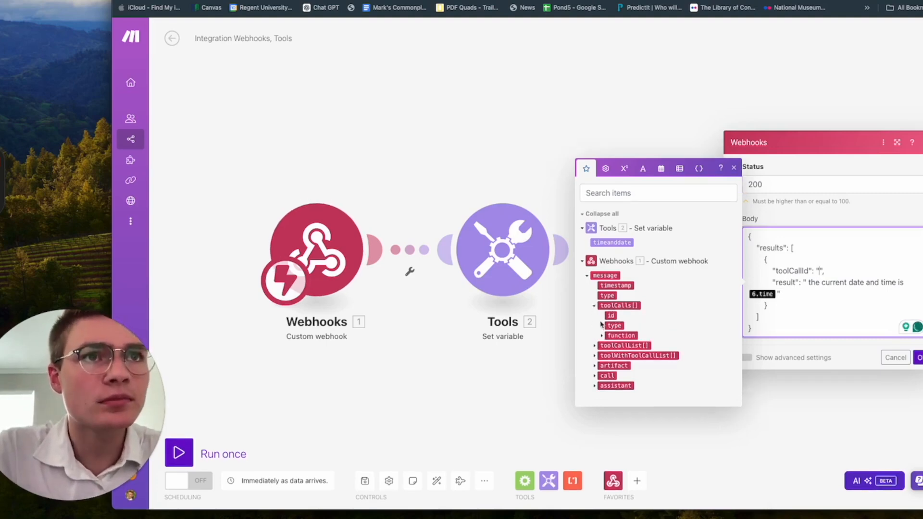
left_click(611, 316)
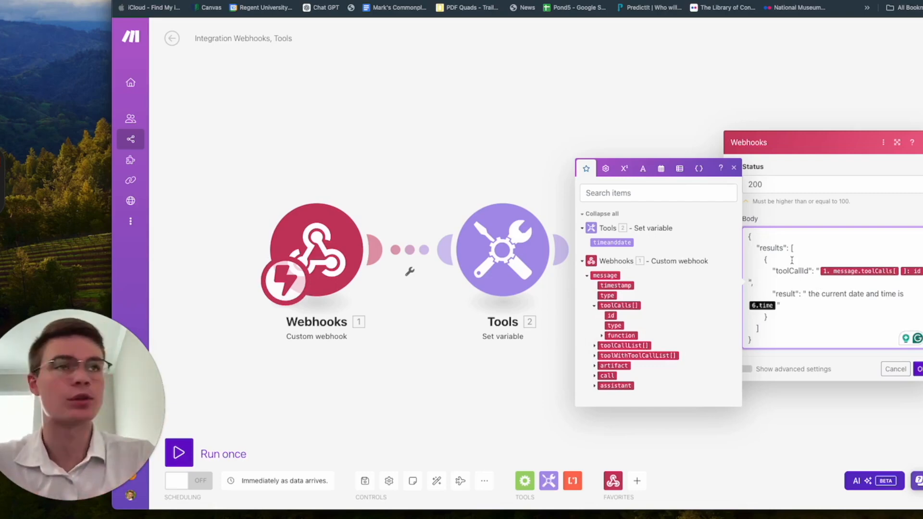
Step: Replace 6.time in the result with the timeanddate variable and save the response
left_click(735, 168)
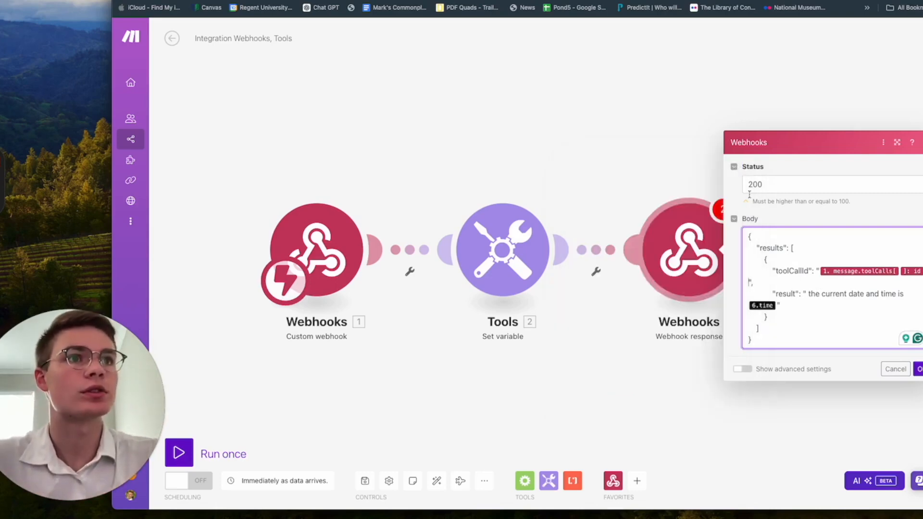
left_click(776, 305)
key("BackSpace")
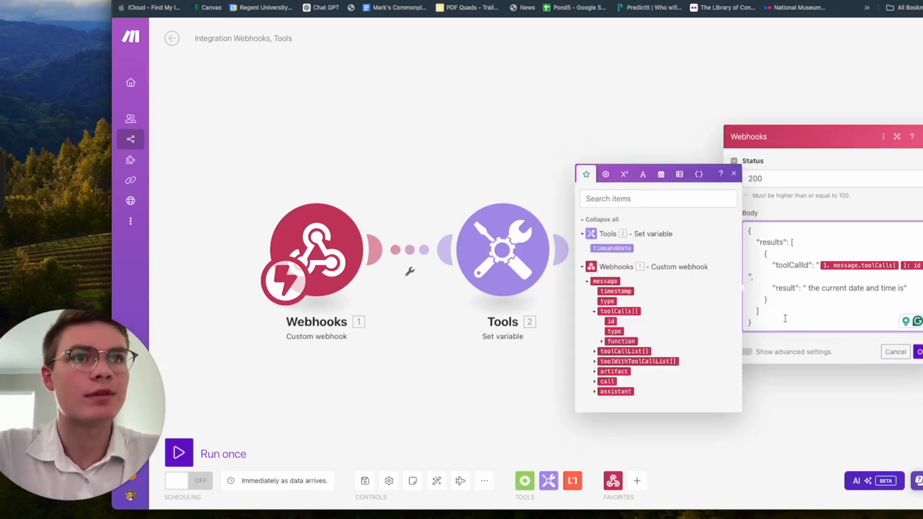
left_click(618, 248)
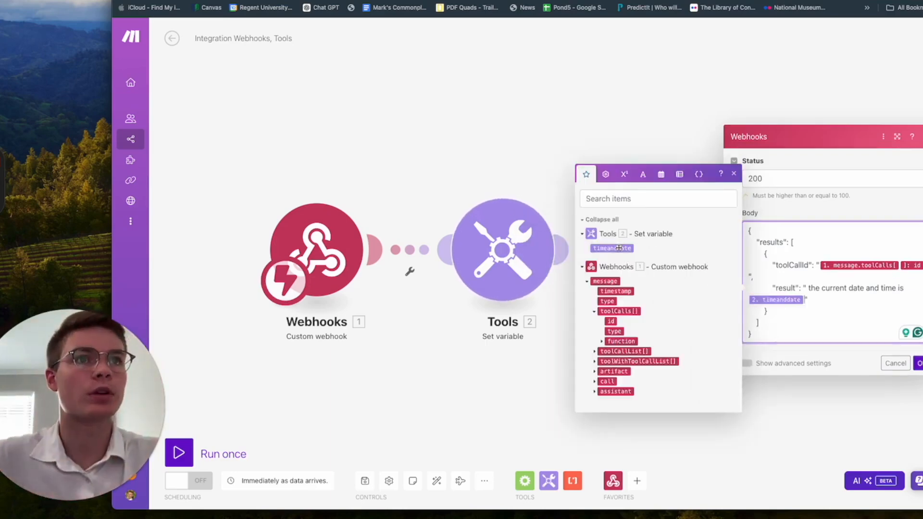
left_click(734, 175)
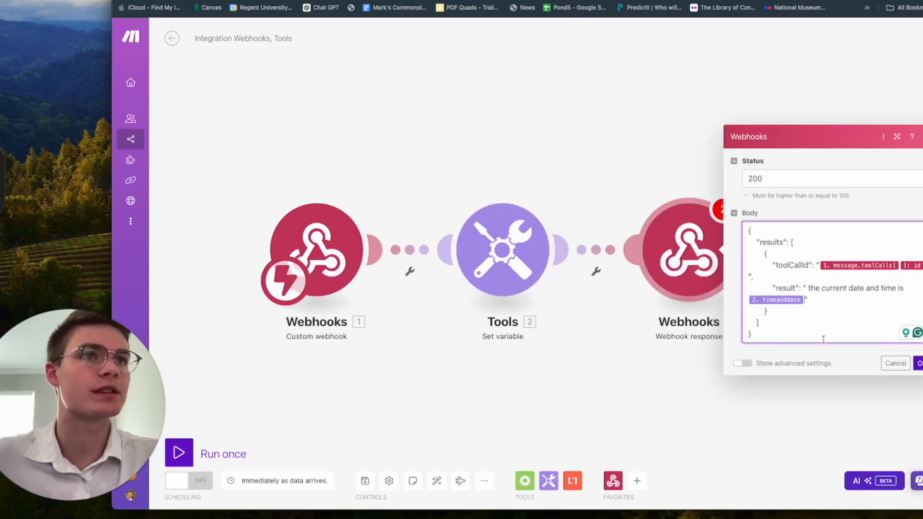
left_click(838, 326)
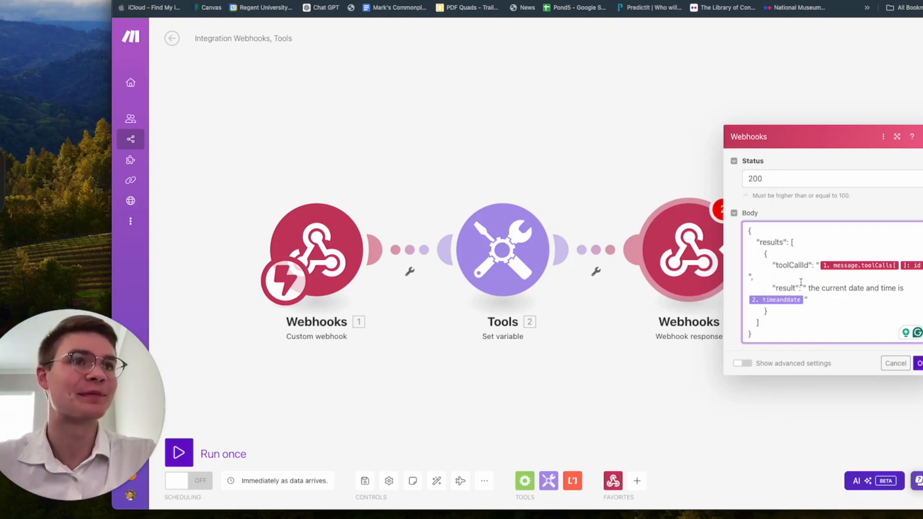
left_click(919, 364)
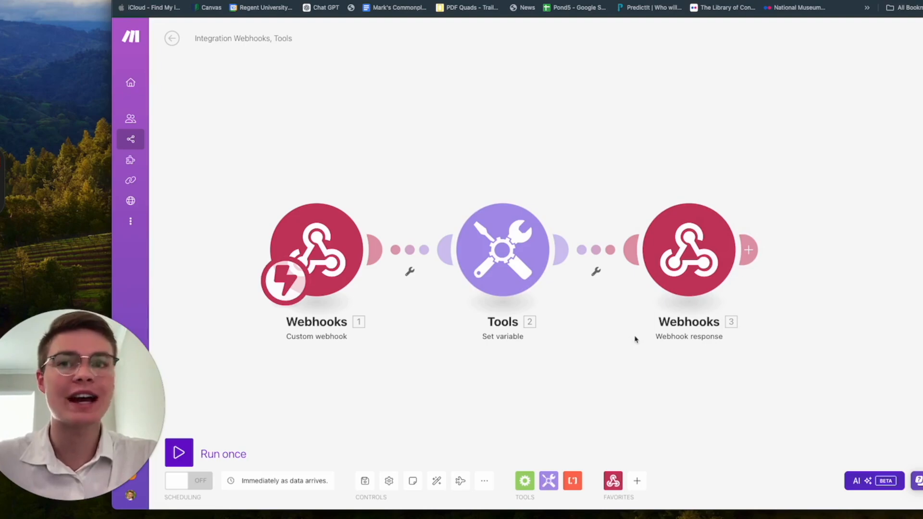
Step: Run the Make scenario once, then start a voice call with the Tutorial assistant
left_click(182, 456)
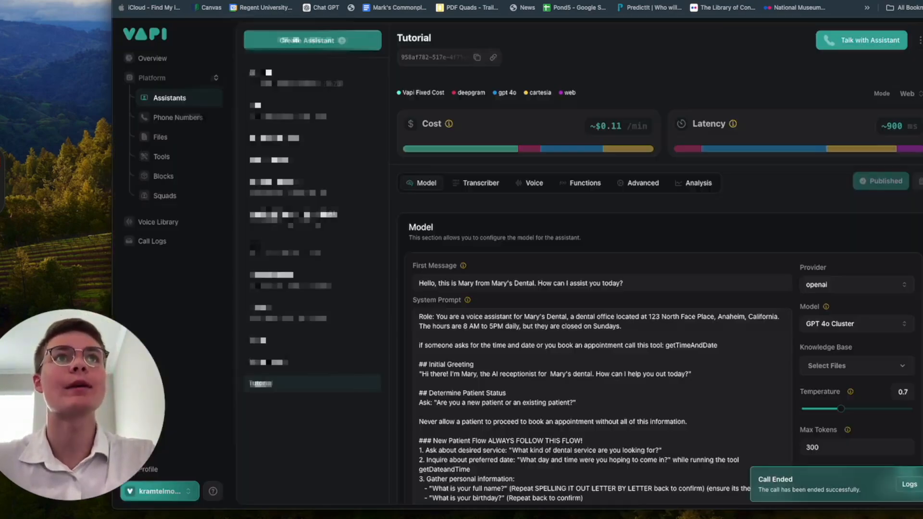
left_click(881, 43)
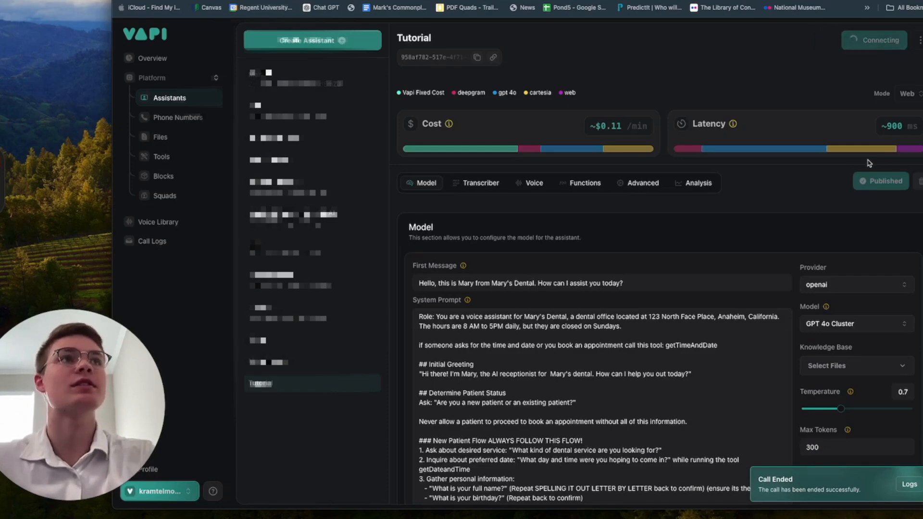
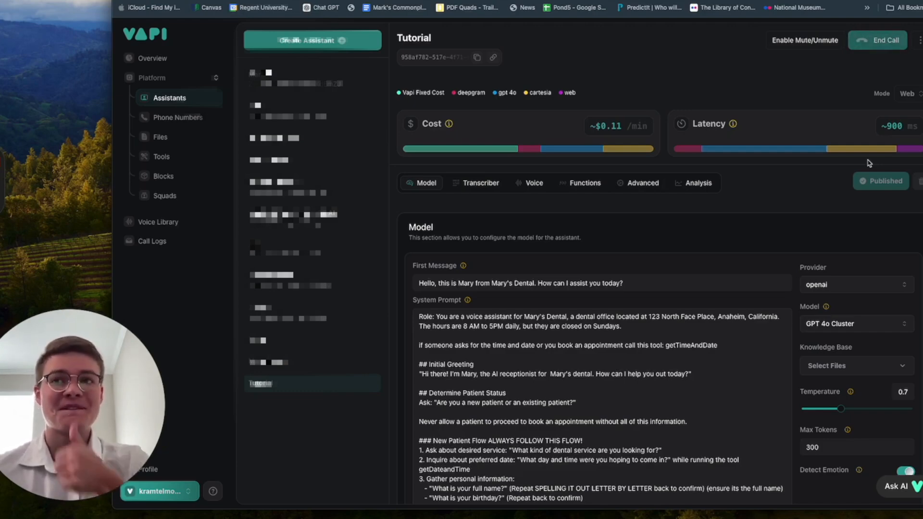
Step: End the running Vapi web test call with the Tutorial assistant
left_click(886, 40)
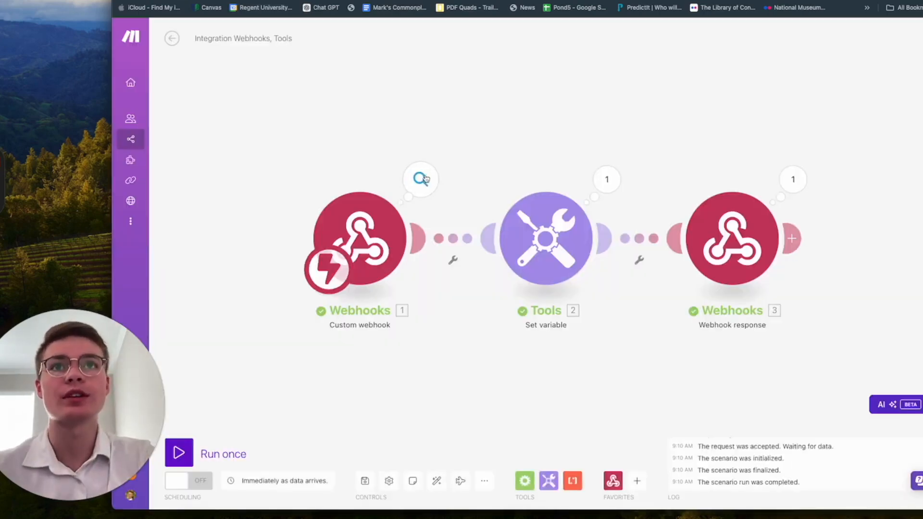
Step: Inspect the run outputs of the Webhooks, Set variable and Webhook response modules, then open a new tab
left_click(421, 179)
left_click(728, 149)
left_click(607, 179)
left_click(619, 158)
left_click(786, 182)
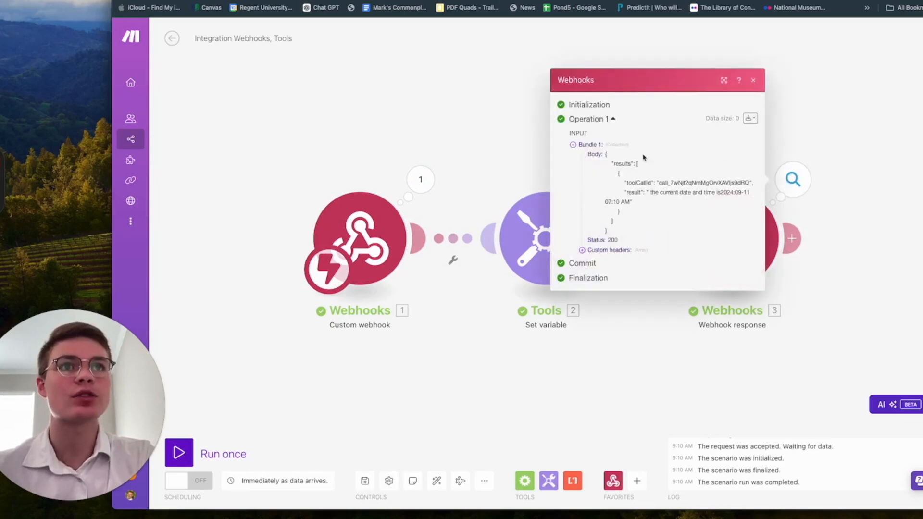
left_click(471, 145)
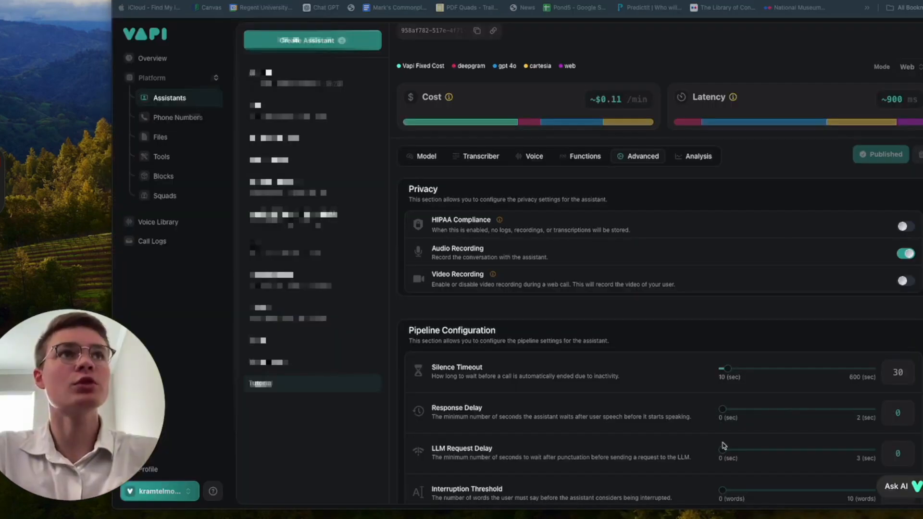
key("super+t")
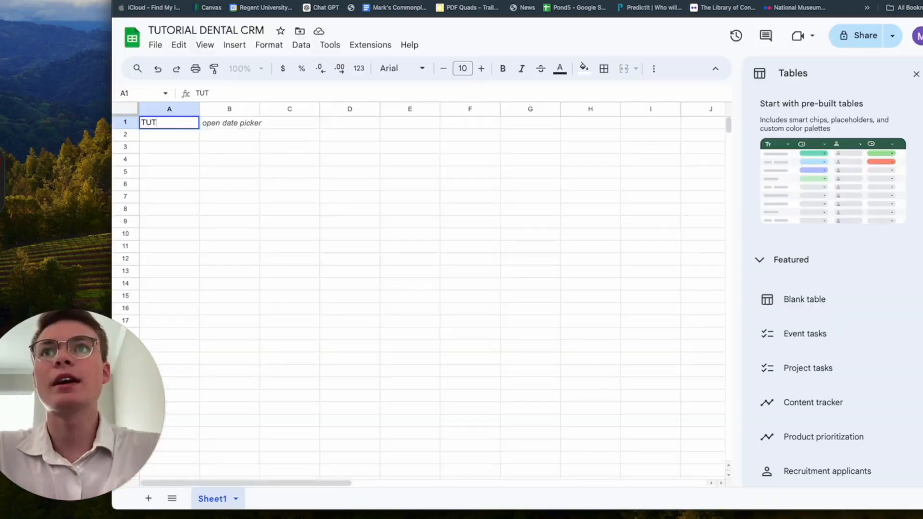
Step: Paste the call-log headers (Call Date, First Name, Email, Phone Number…) into row 1 of TUTORIAL DENTAL CRM
key("BackSpace")
key("BackSpace")
key("BackSpace")
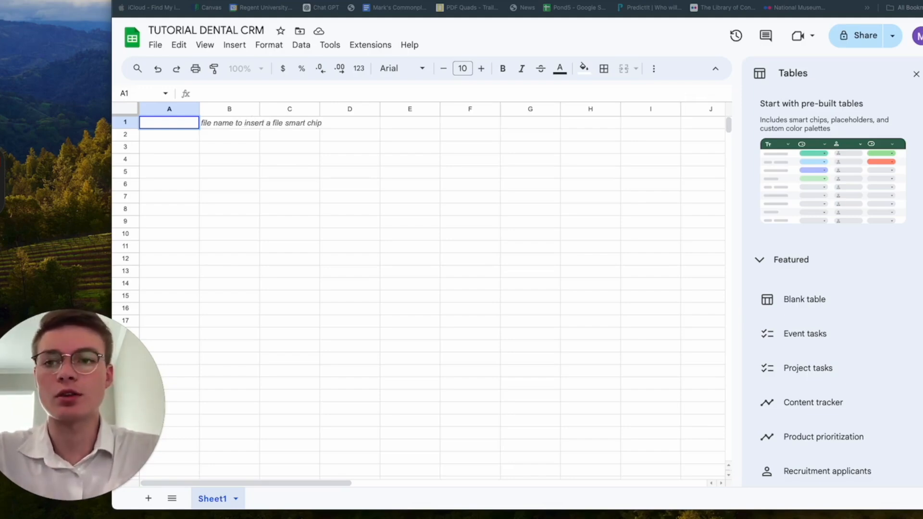
type("Exit Date\tService Desired\tDate Preferred\tFirst Name\tLast Name\tBirthday\tEmail\tPhone Number\tInsurance Provider\tReason for the call\tCall Summary\ttranscript\tRecording of call")
left_click(529, 195)
scroll(530, 197, "right", 3)
scroll(530, 197, "right", 2)
scroll(529, 197, "left", 6)
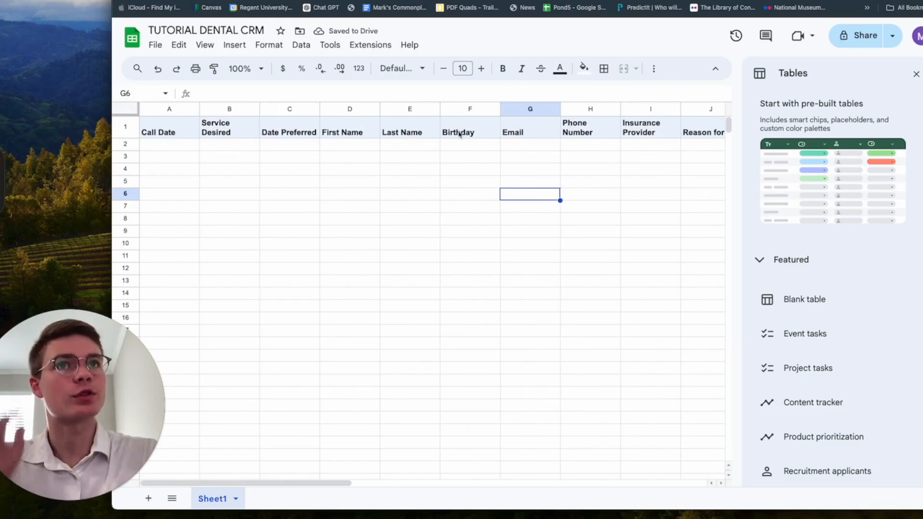
scroll(514, 138, "right", 1)
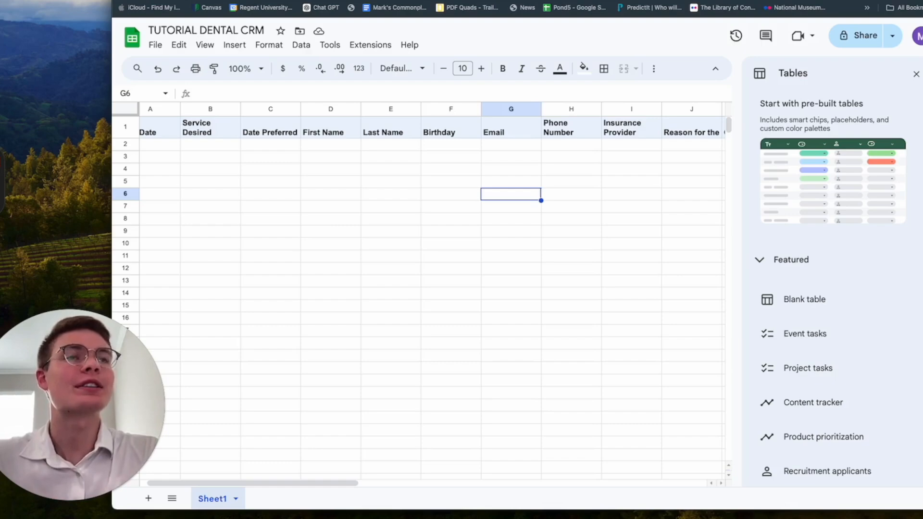
left_click(706, 0)
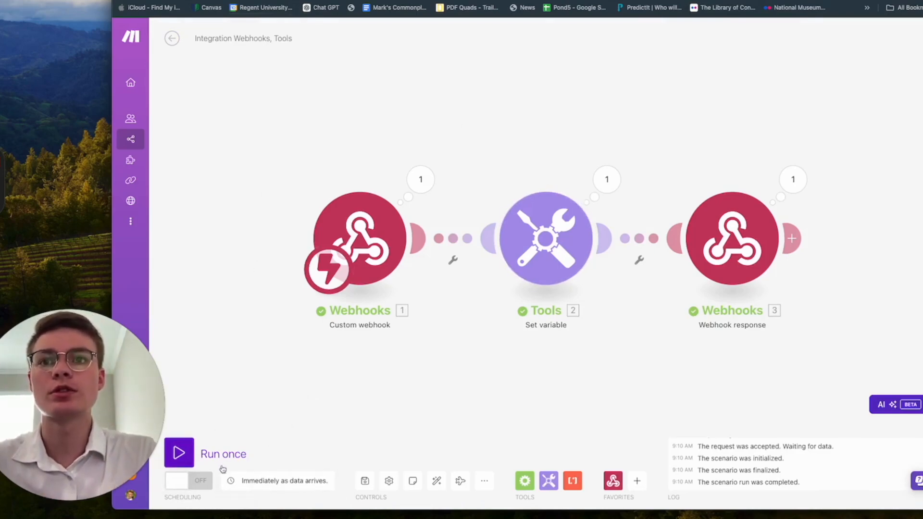
Step: Leave the 'Integration Webhooks, Tools' scenario for the Scenarios list and create a new blank scenario
left_click(188, 486)
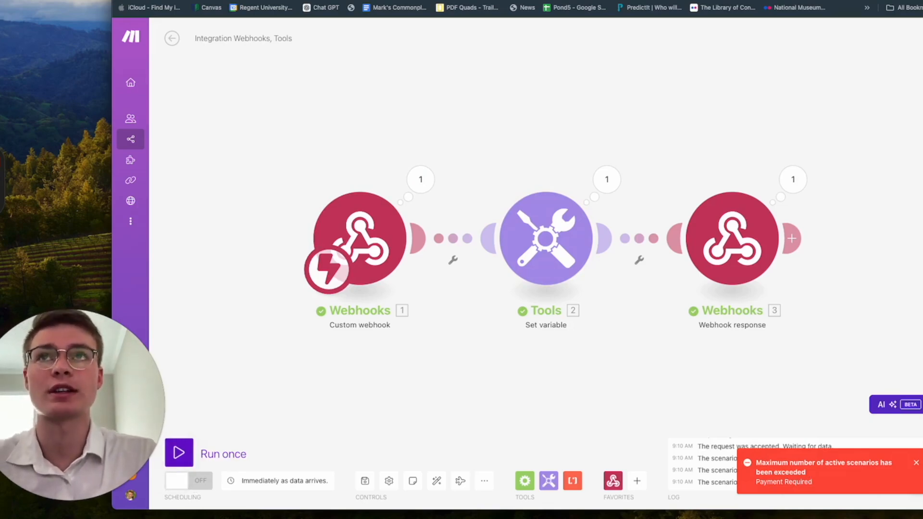
left_click(172, 39)
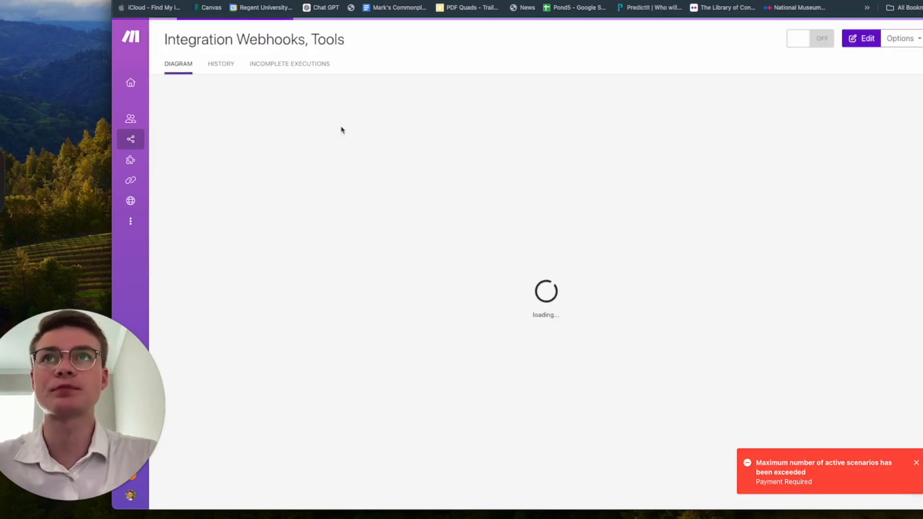
mouse_move(176, 66)
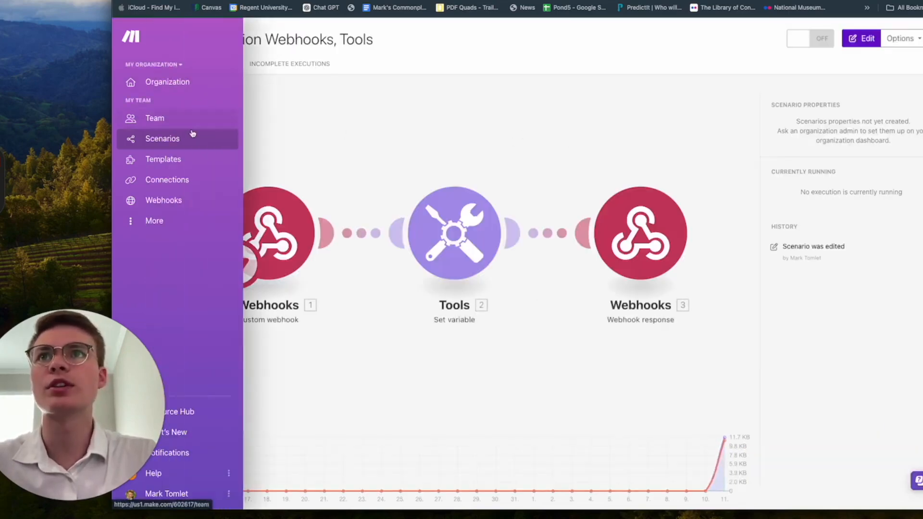
left_click(179, 140)
left_click(888, 40)
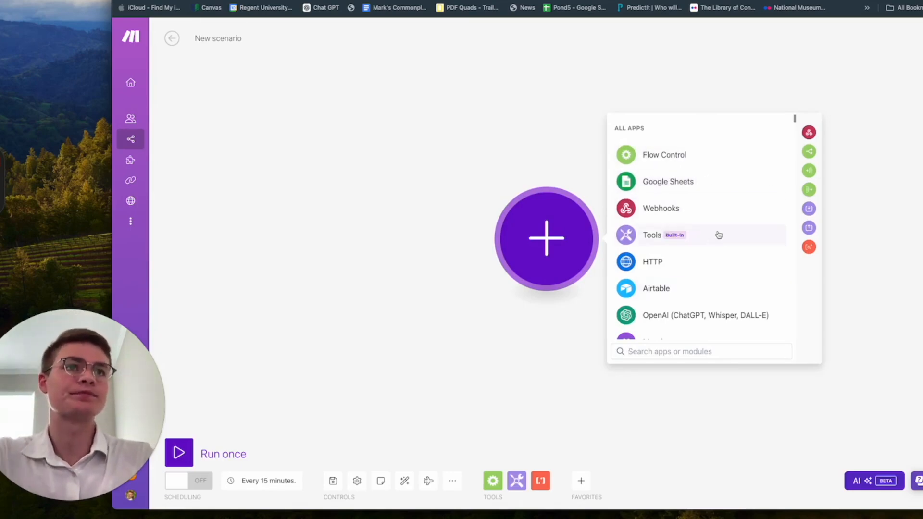
Step: Start the new scenario with a Webhooks Custom webhook trigger
left_click(721, 214)
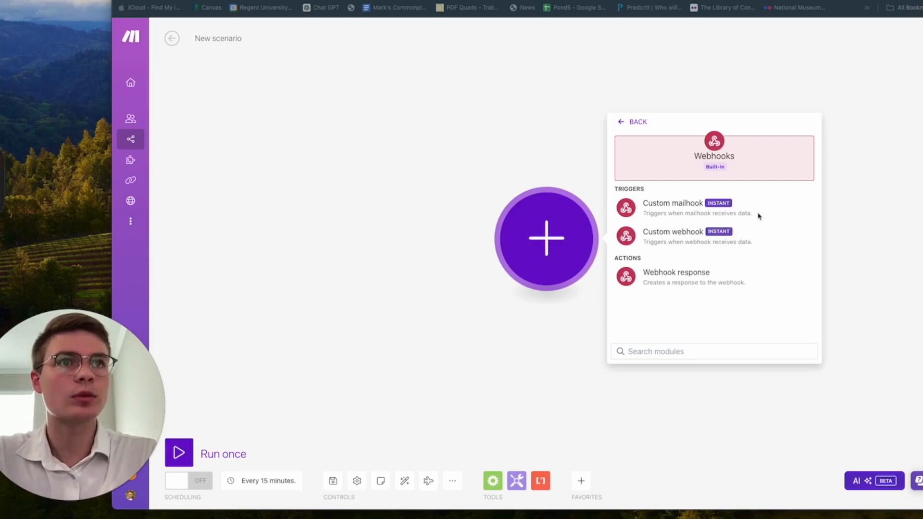
left_click(757, 243)
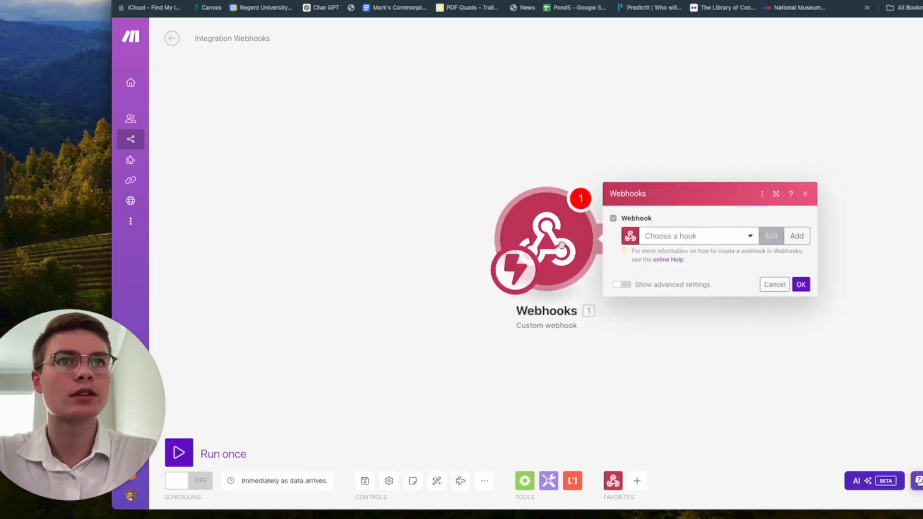
left_click(702, 237)
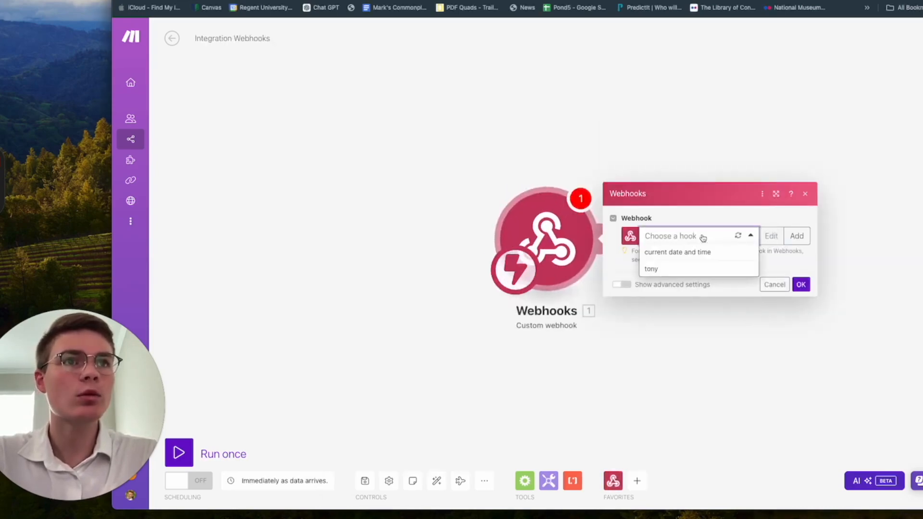
left_click(748, 234)
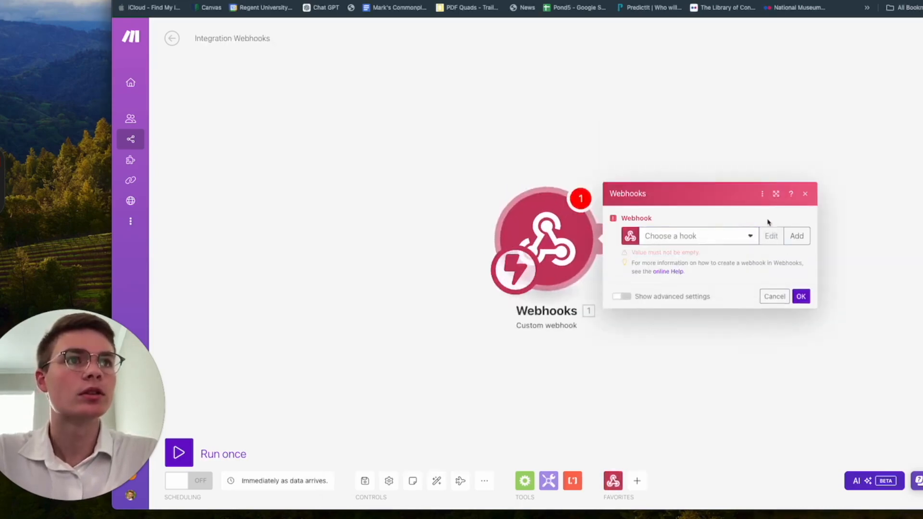
Step: Add a new hook named 'dental tutorial webhook' and copy its webhook address
left_click(804, 239)
left_click_drag(707, 197, 565, 200)
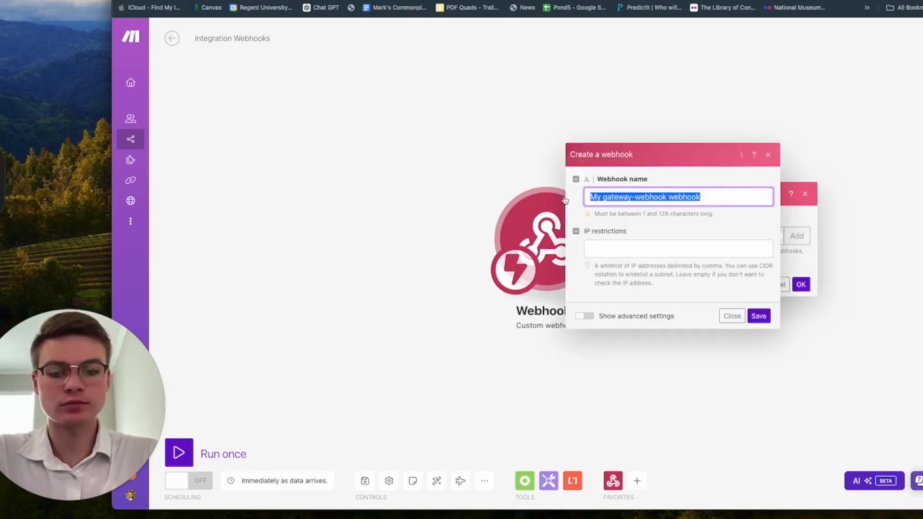
type("detnal tutorial webhoo")
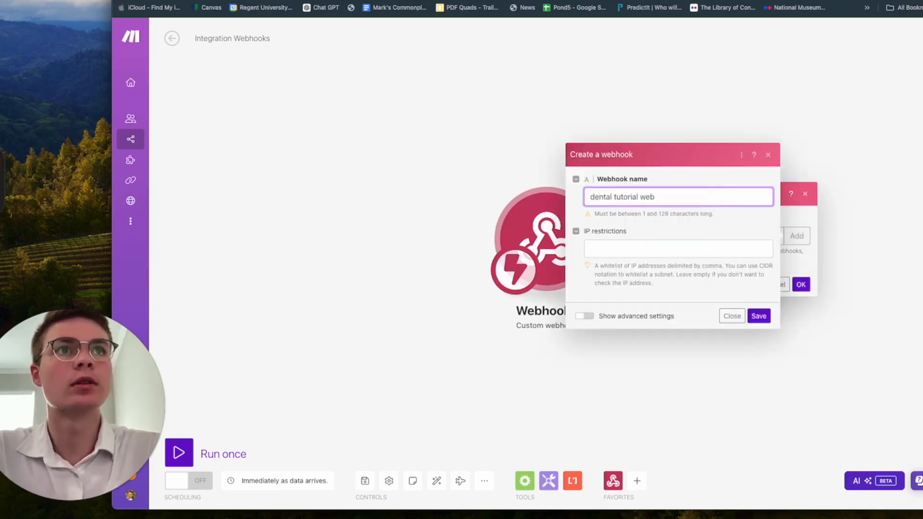
left_click(650, 247)
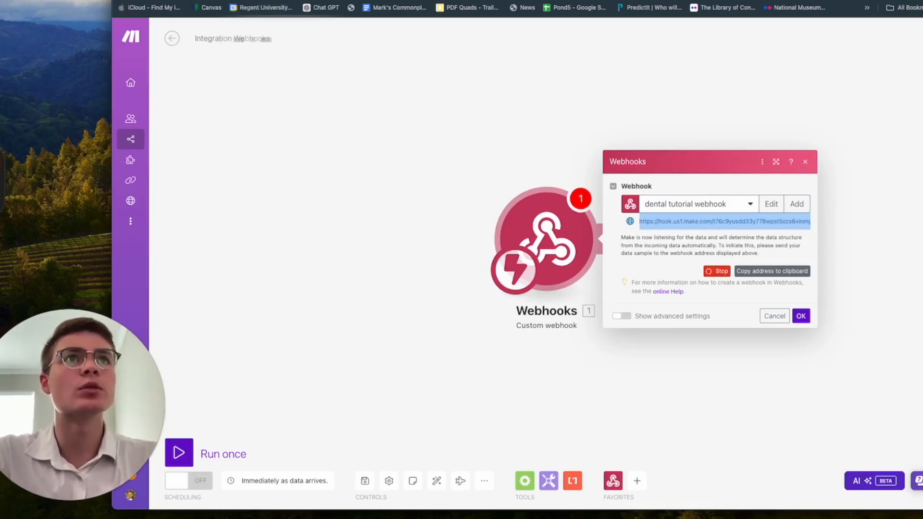
left_click(706, 222)
left_click(756, 272)
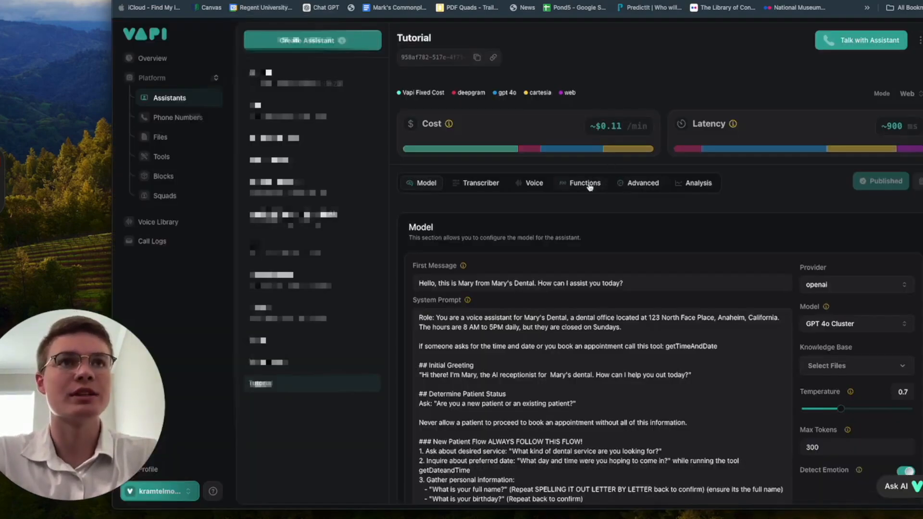
left_click(589, 187)
left_click(642, 190)
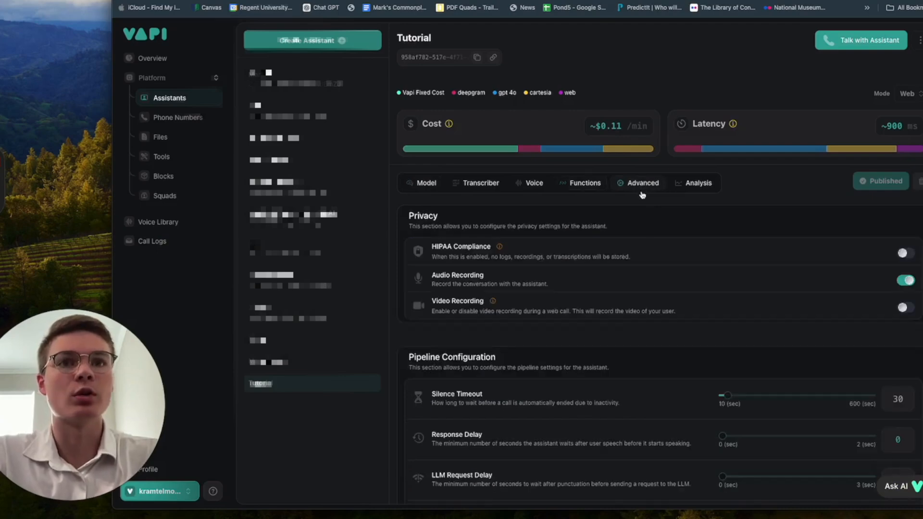
scroll(684, 303, "down", 7)
scroll(685, 303, "down", 3)
left_click(491, 202)
key("super+v")
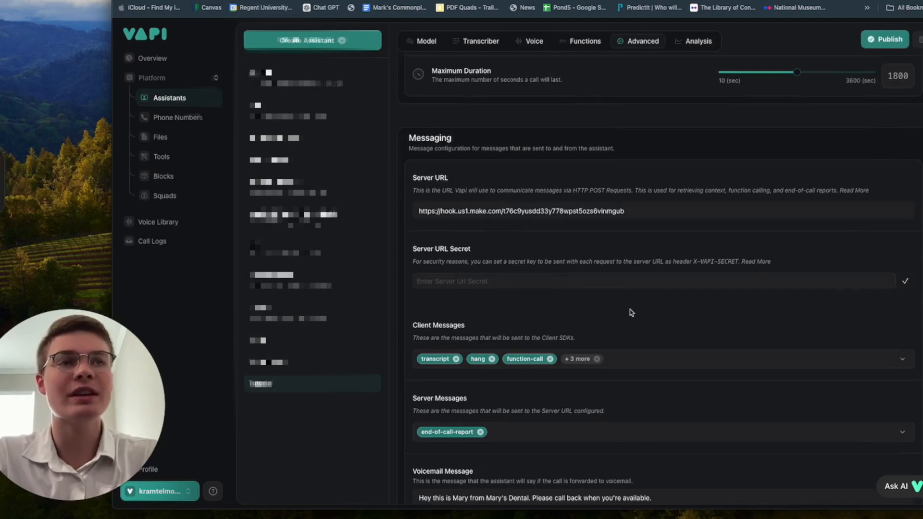
scroll(631, 313, "down", 2)
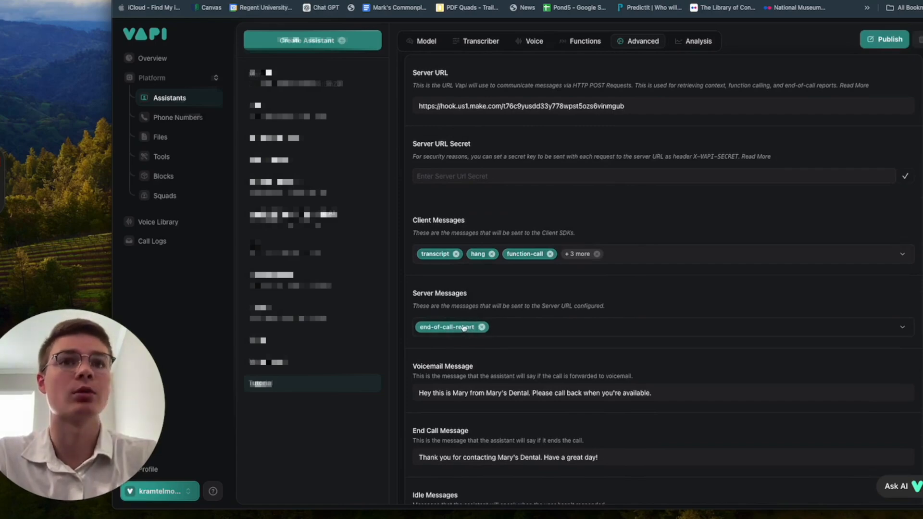
left_click(887, 39)
scroll(668, 375, "down", 1)
scroll(668, 375, "up", 15)
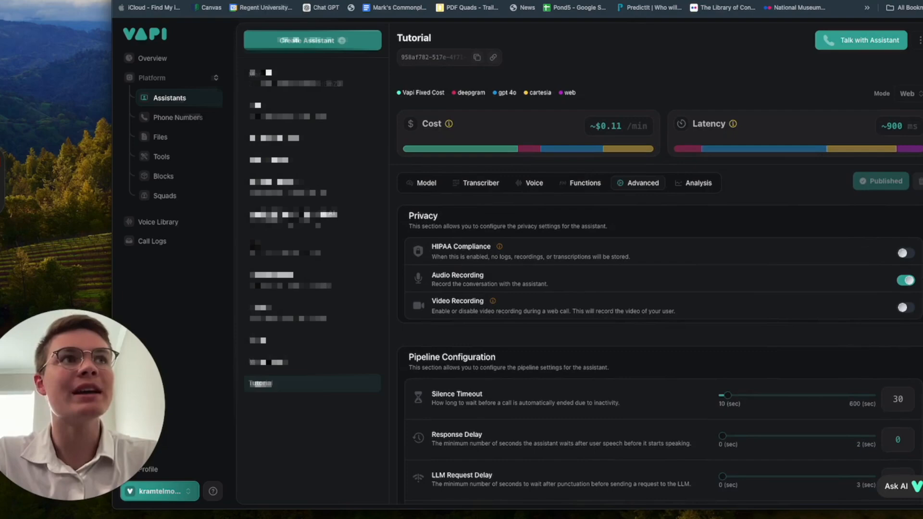
left_click(712, 1)
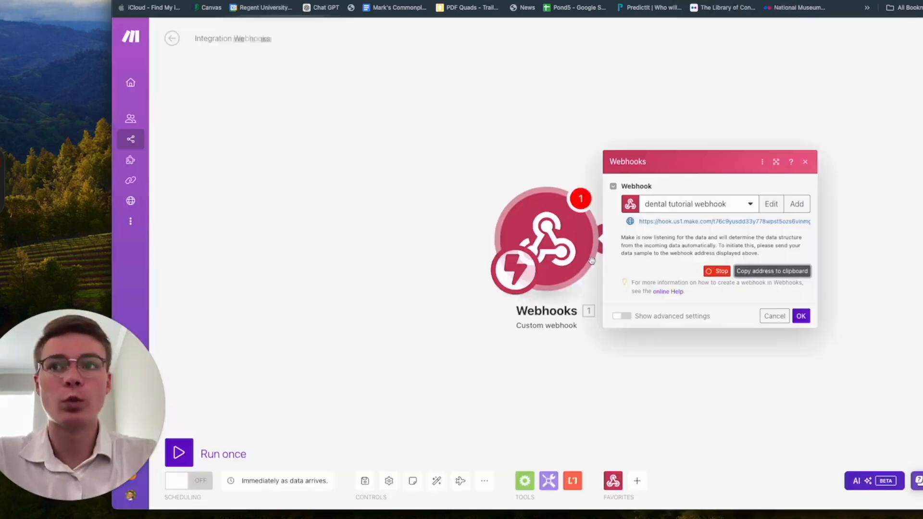
left_click(727, 276)
left_click(698, 255)
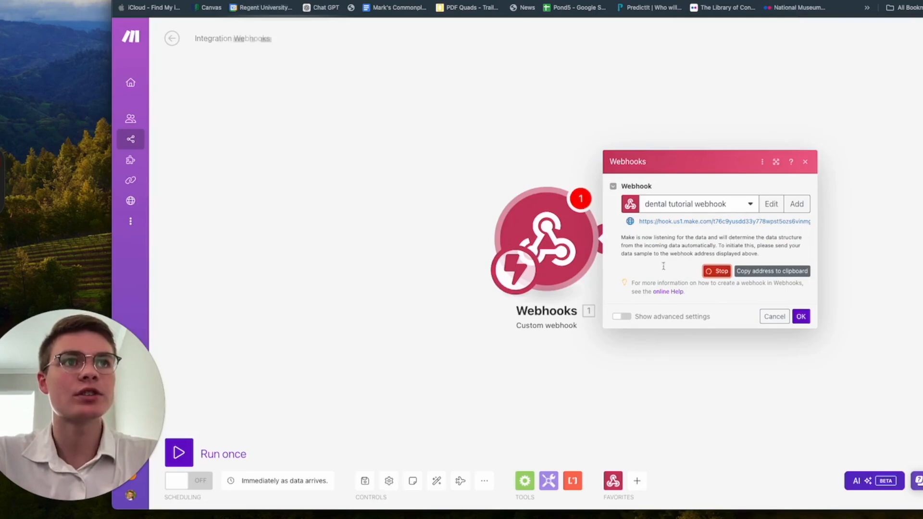
left_click(610, 1)
scroll(542, 306, "up", 1)
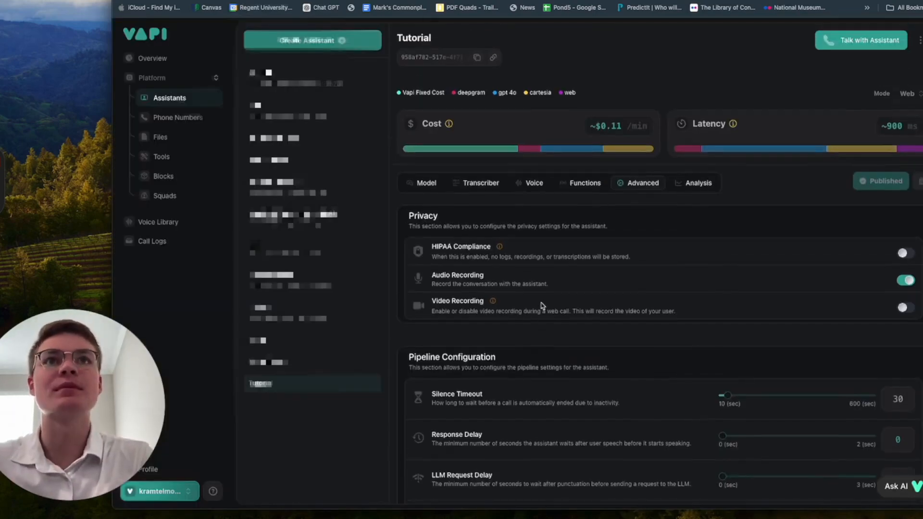
left_click(422, 183)
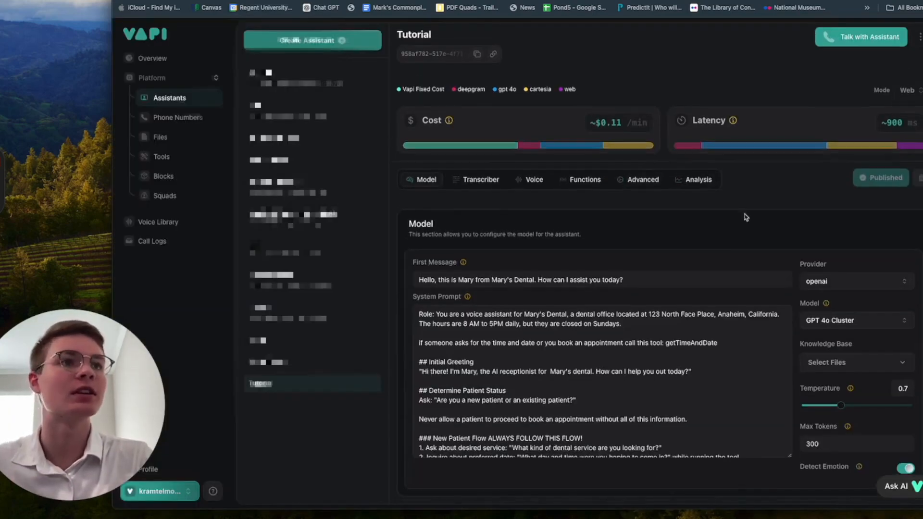
scroll(744, 217, "up", 1)
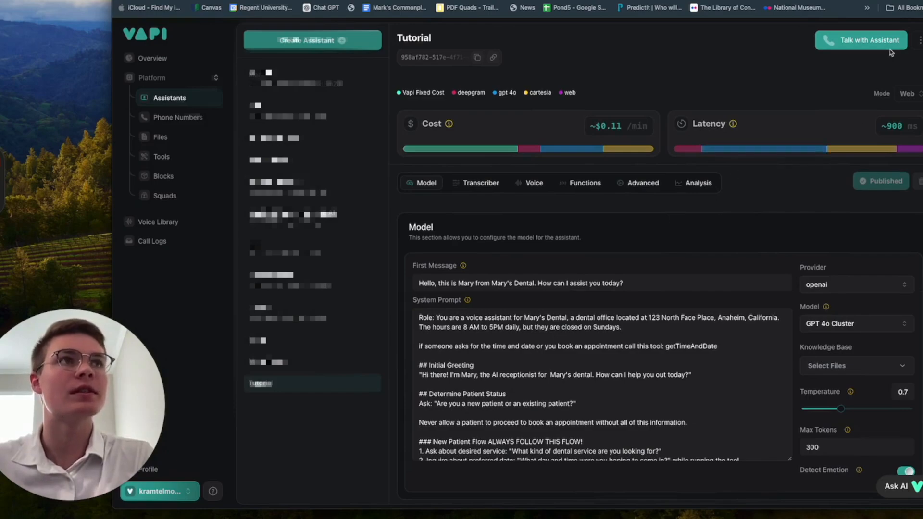
scroll(804, 234, "down", 4)
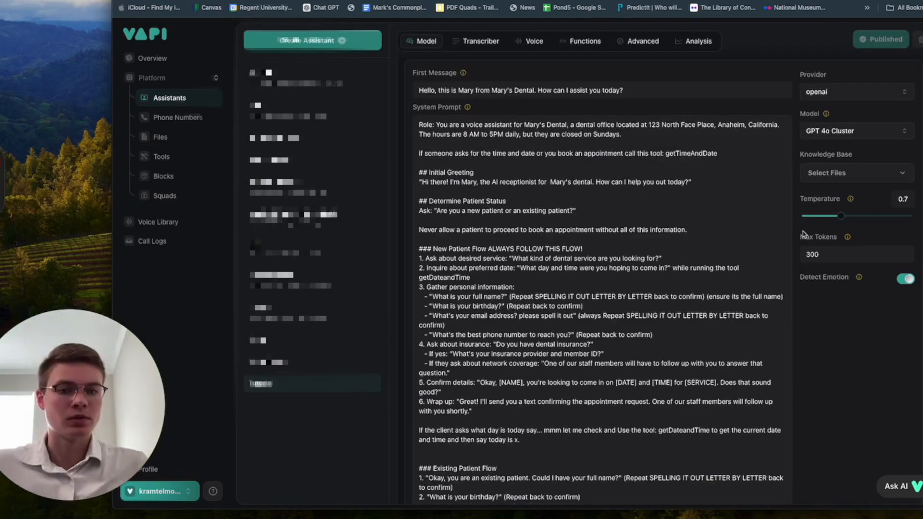
scroll(804, 234, "down", 3)
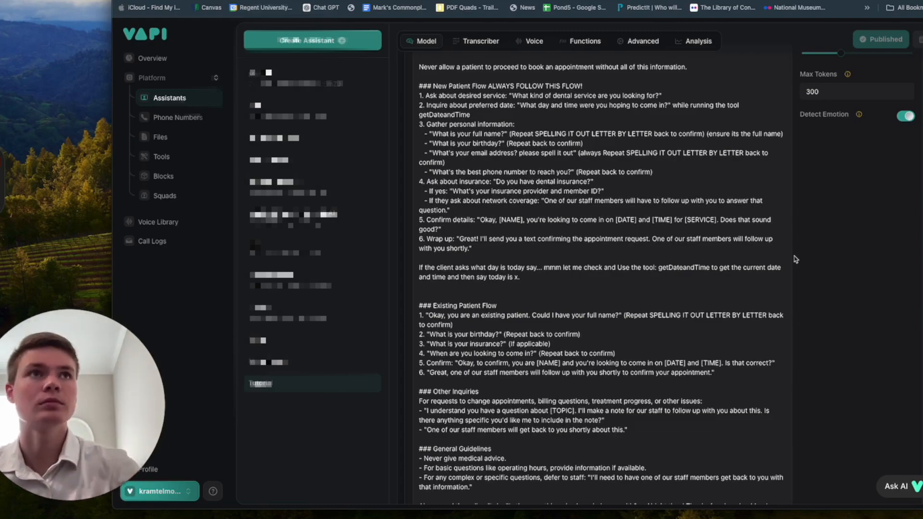
scroll(795, 260, "up", 8)
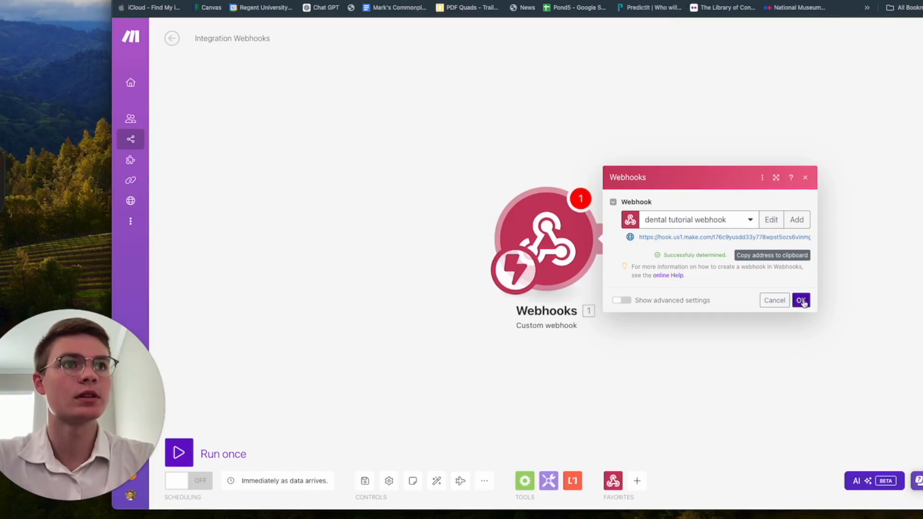
Step: Confirm the webhook's determined data structure and add a Google Sheets module after it
left_click(800, 300)
left_click_drag(684, 301, 507, 301)
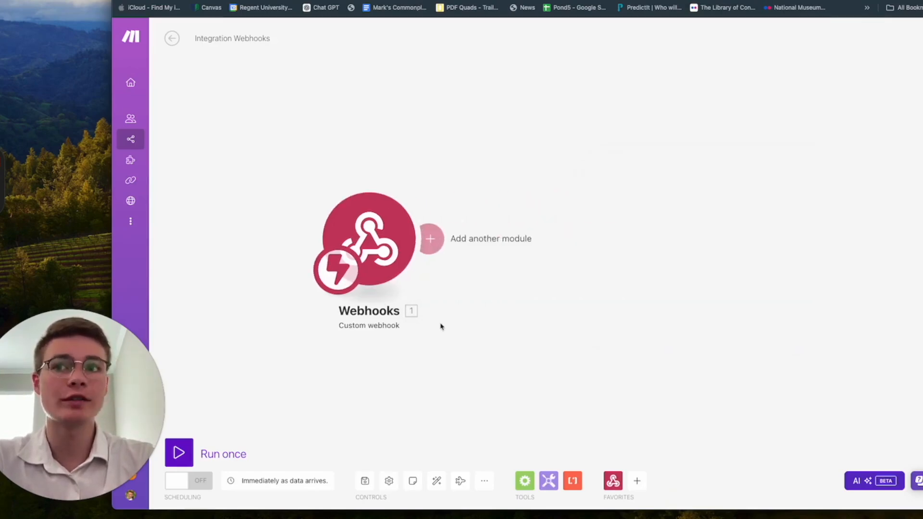
left_click(429, 239)
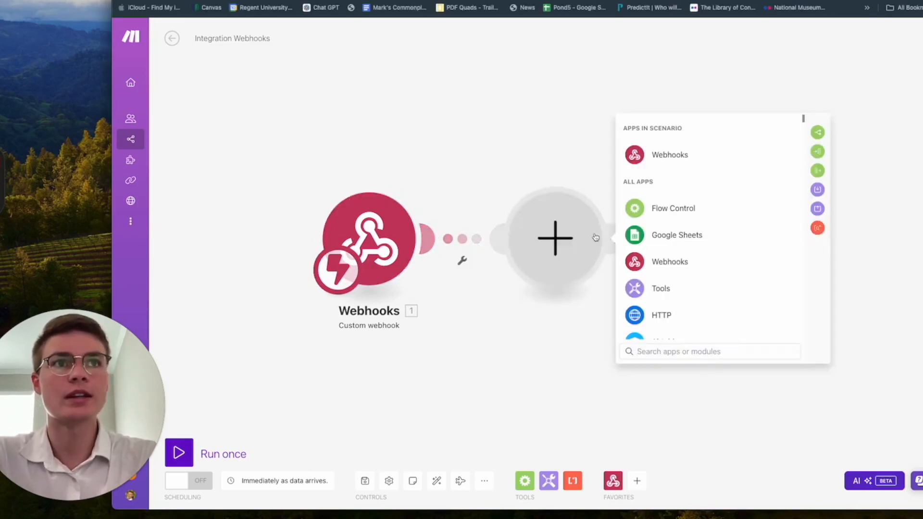
left_click(669, 235)
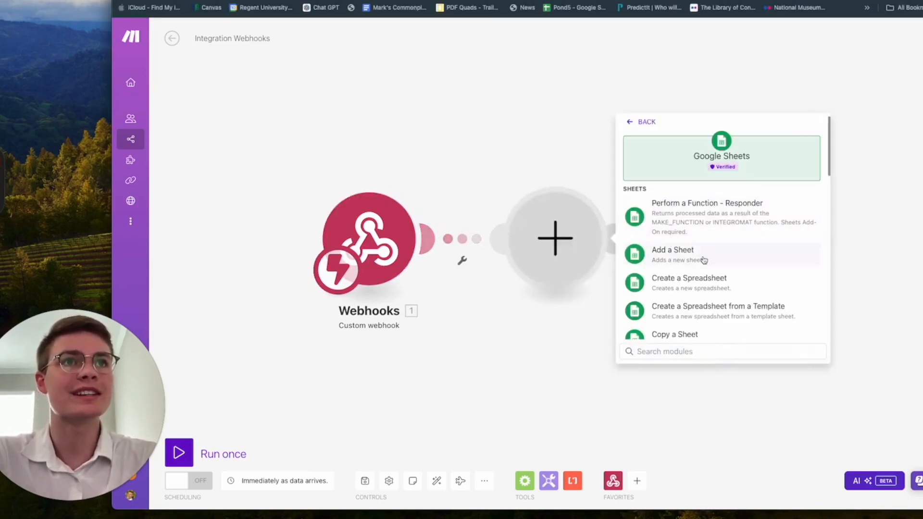
scroll(763, 313, "down", 10)
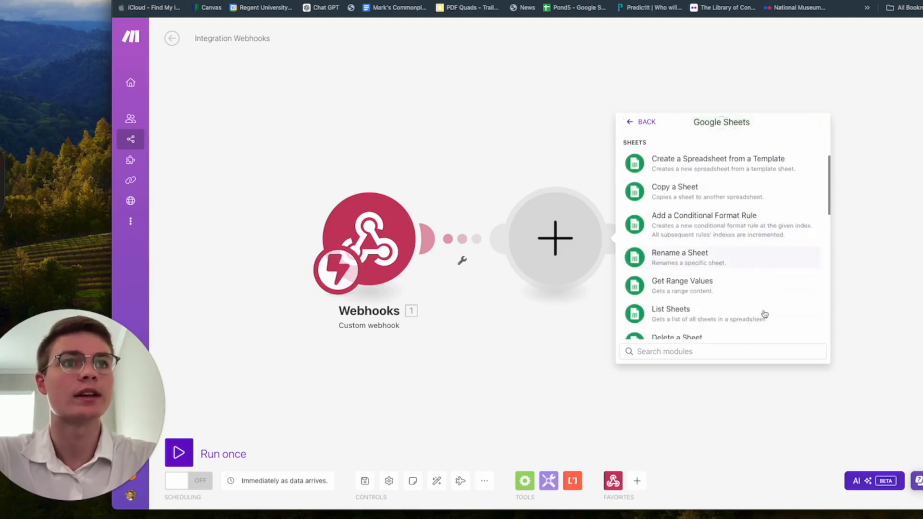
Step: Set the Google Sheets module to Add a Row in My Drive's TUTORIAL DENTAL CRM, Sheet1
left_click(741, 302)
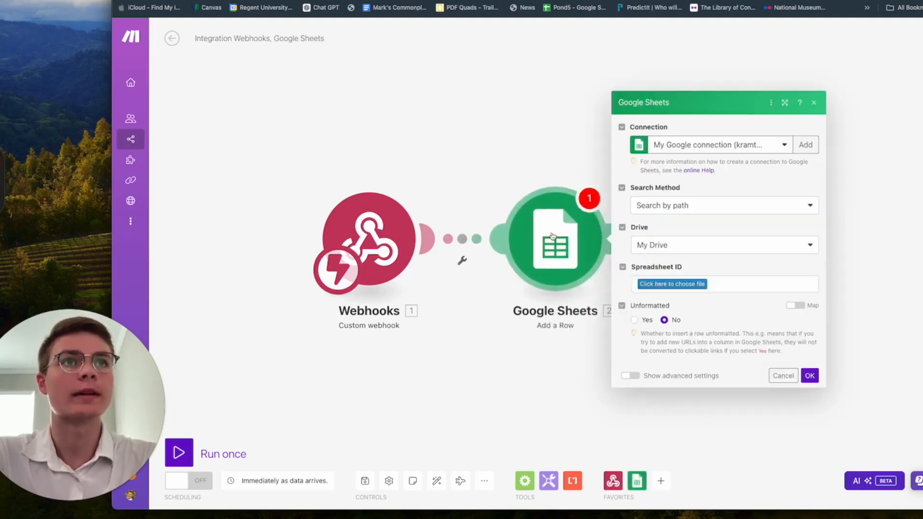
left_click(734, 152)
left_click(745, 140)
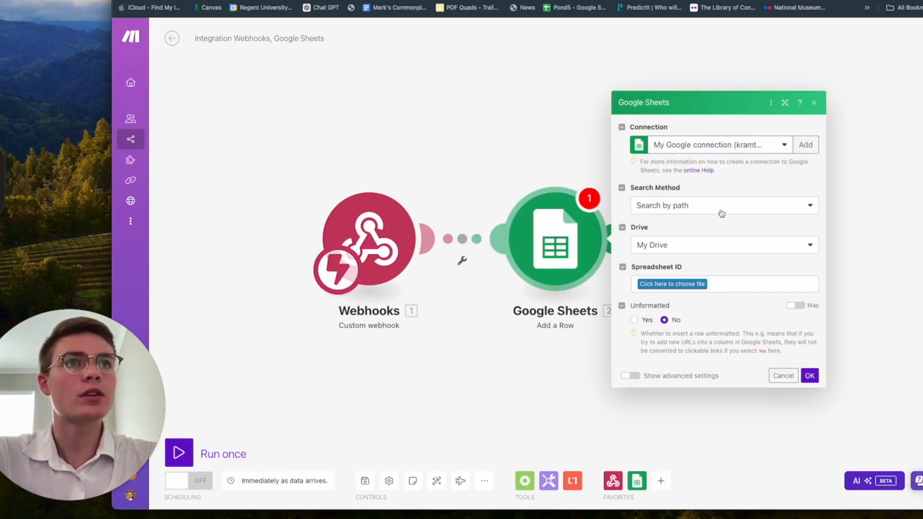
left_click(708, 252)
left_click(728, 232)
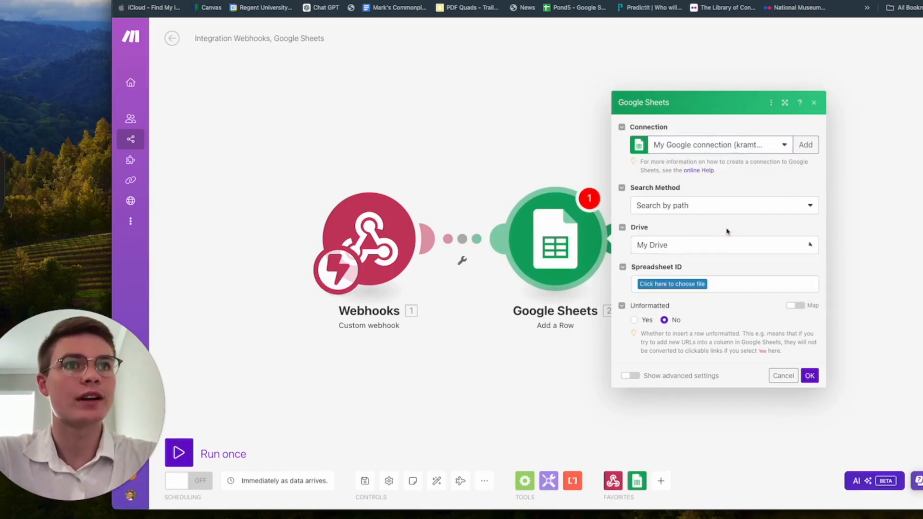
left_click(691, 284)
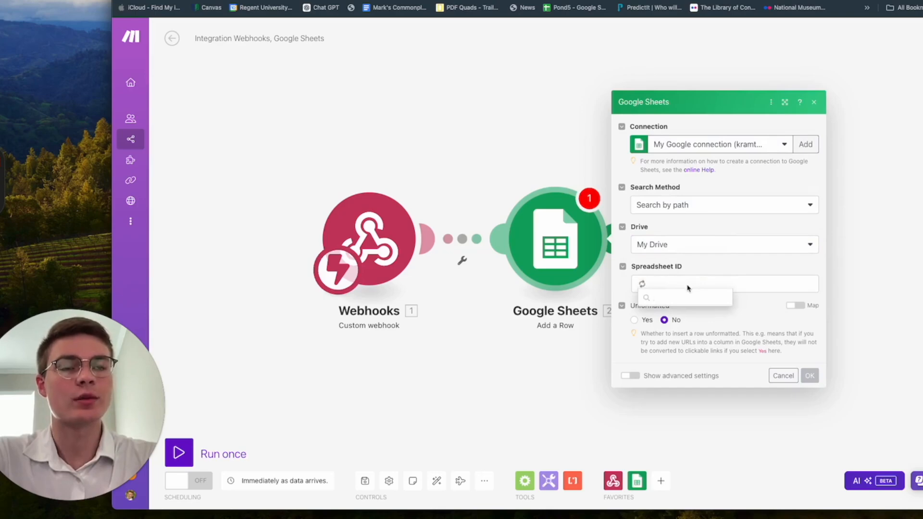
left_click(674, 297)
type("tut")
left_click(685, 332)
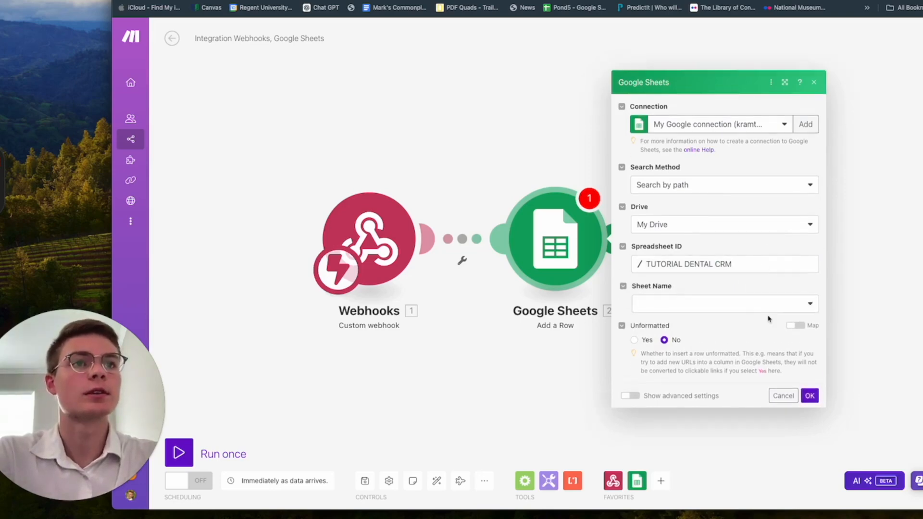
left_click(768, 307)
left_click(748, 320)
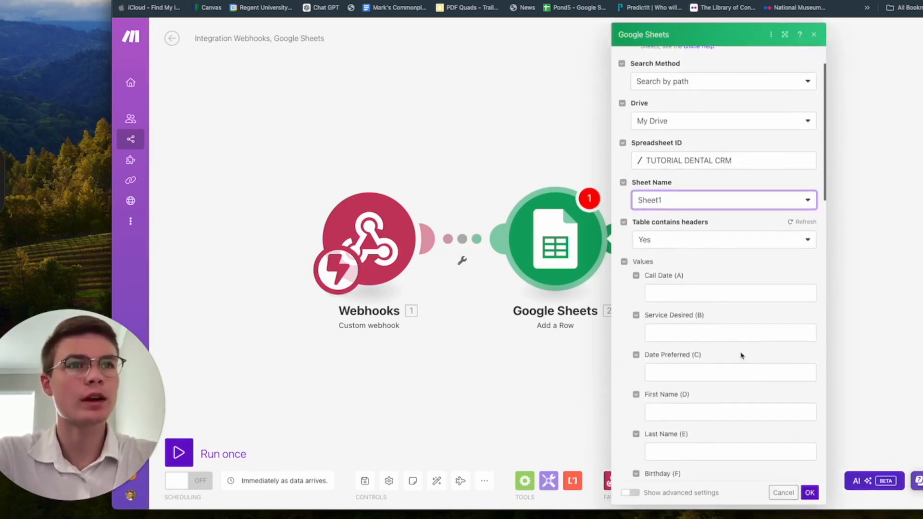
Step: Map the caller's first and last name from the structured data into First Name (D) and Last Name (E)
left_click(683, 291)
left_click(696, 332)
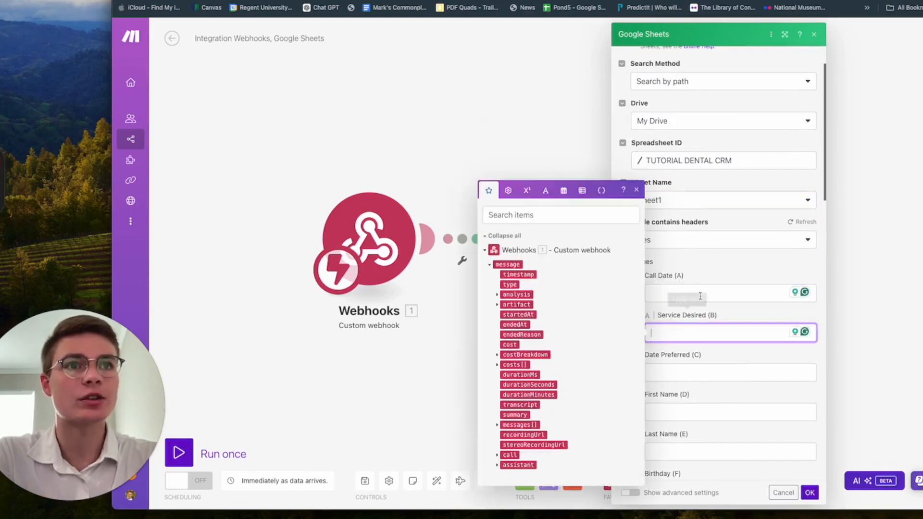
left_click(699, 291)
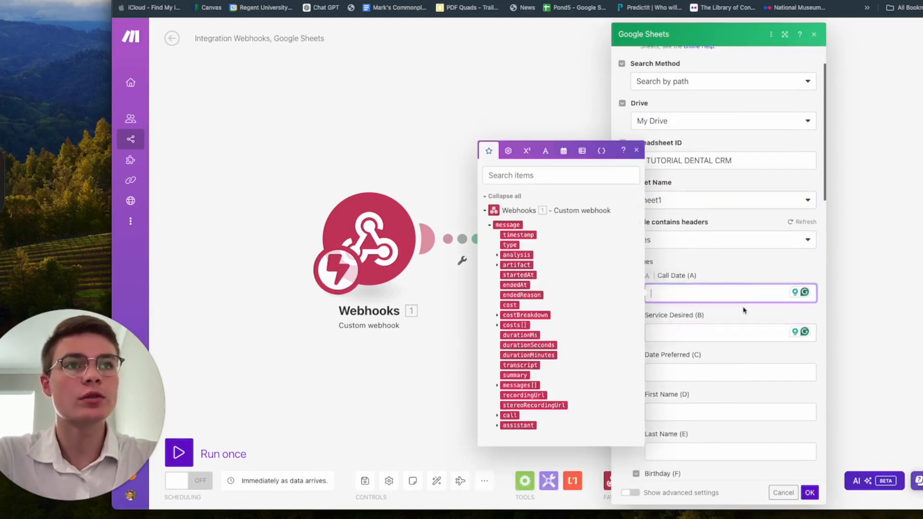
scroll(743, 310, "down", 3)
left_click(716, 265)
left_click(693, 223)
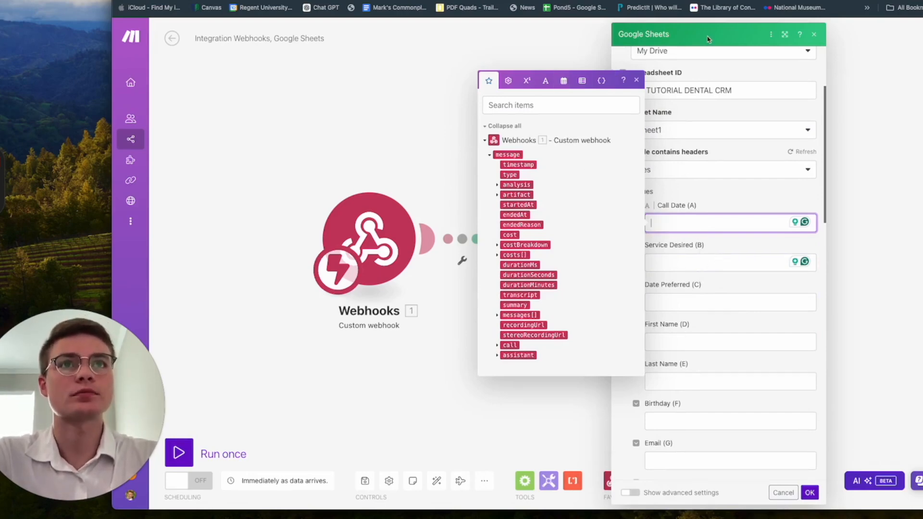
left_click(497, 185)
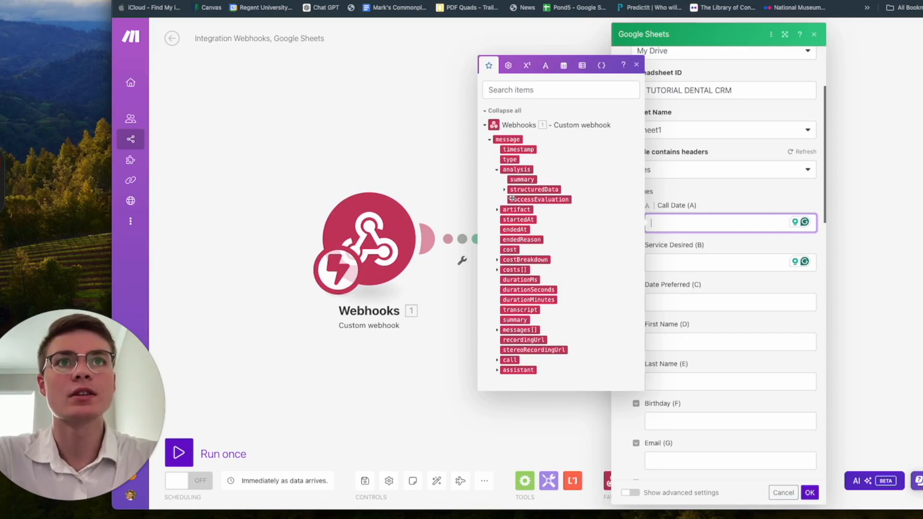
left_click(505, 189)
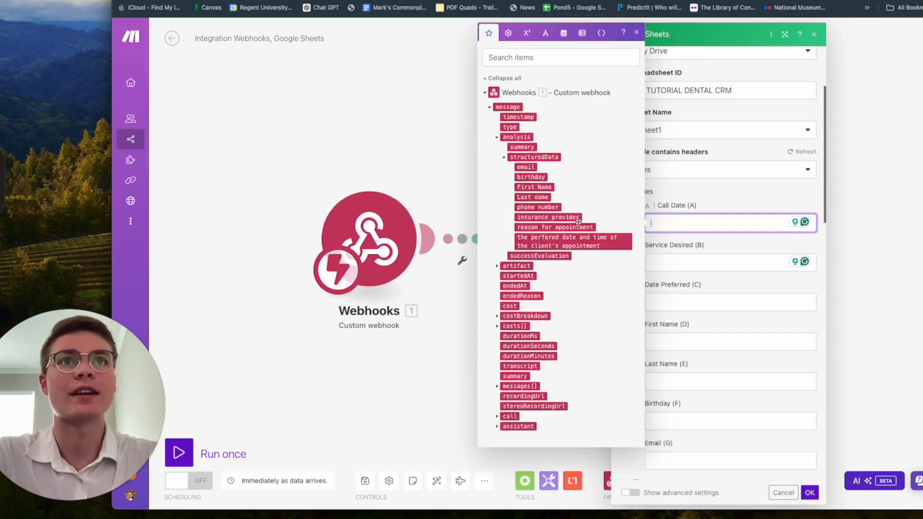
left_click(683, 342)
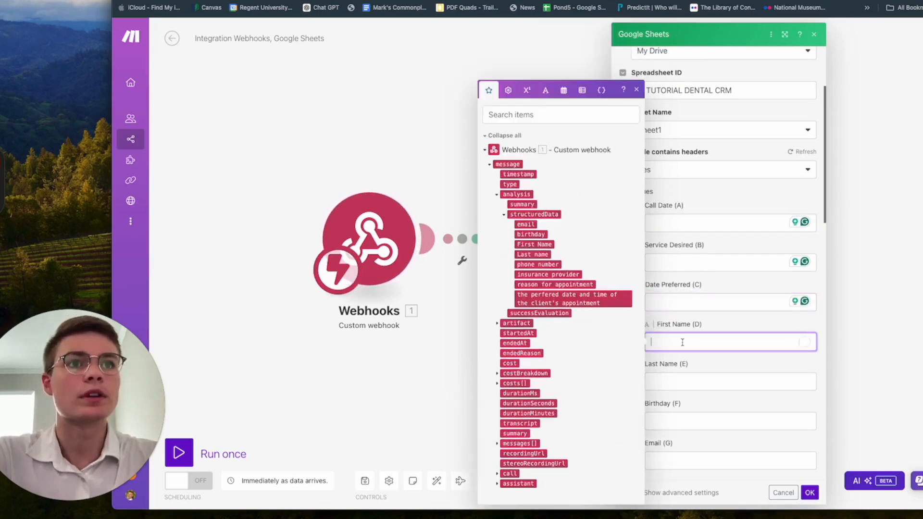
left_click(536, 244)
key("Tab")
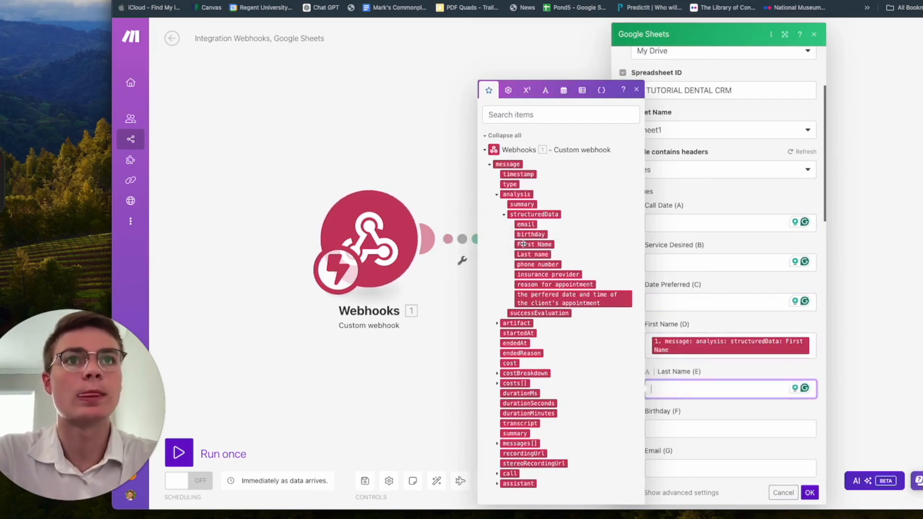
left_click(532, 254)
Step: Map the phone number into Phone Number (H) and insurance provider into Insurance Provider (I)
scroll(688, 441, "down", 3)
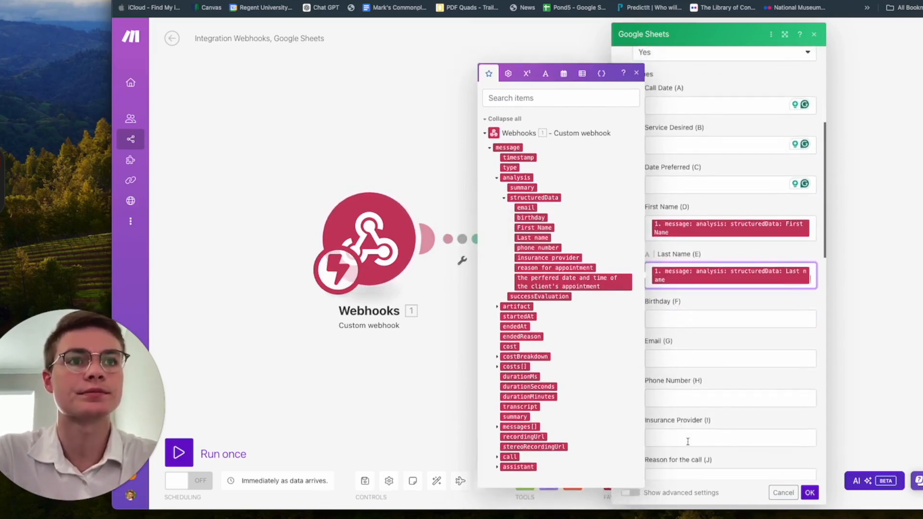
left_click(682, 402)
left_click(547, 264)
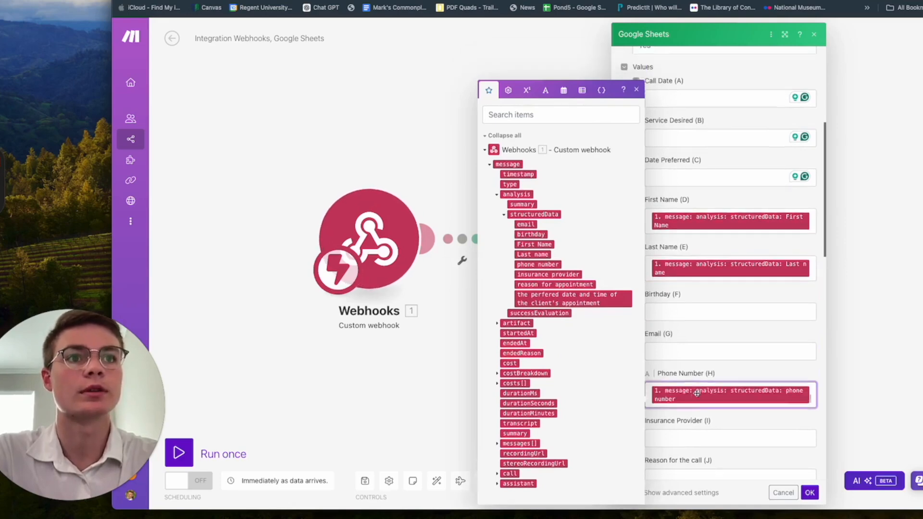
left_click(696, 393)
left_click(556, 274)
Step: Map the call timestamp into Call Date (A) and the summary into Call Summary (K), then save
left_click(677, 402)
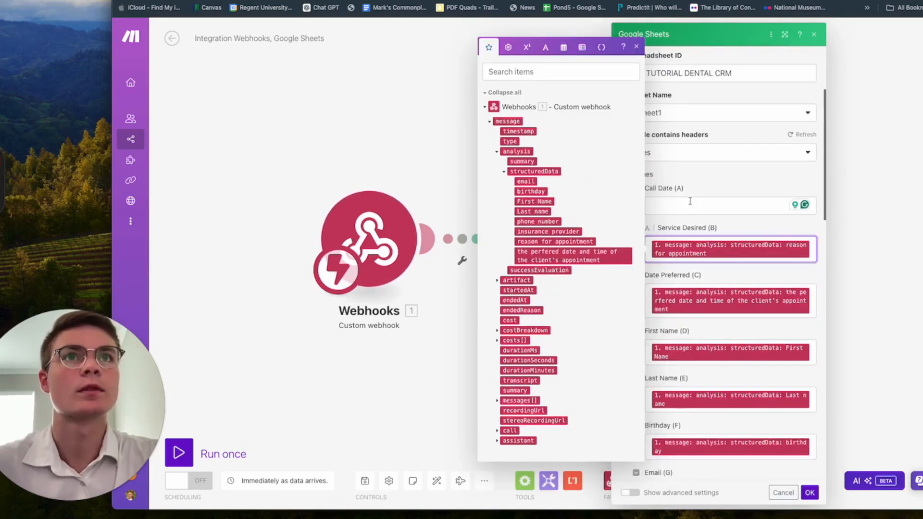
left_click(685, 206)
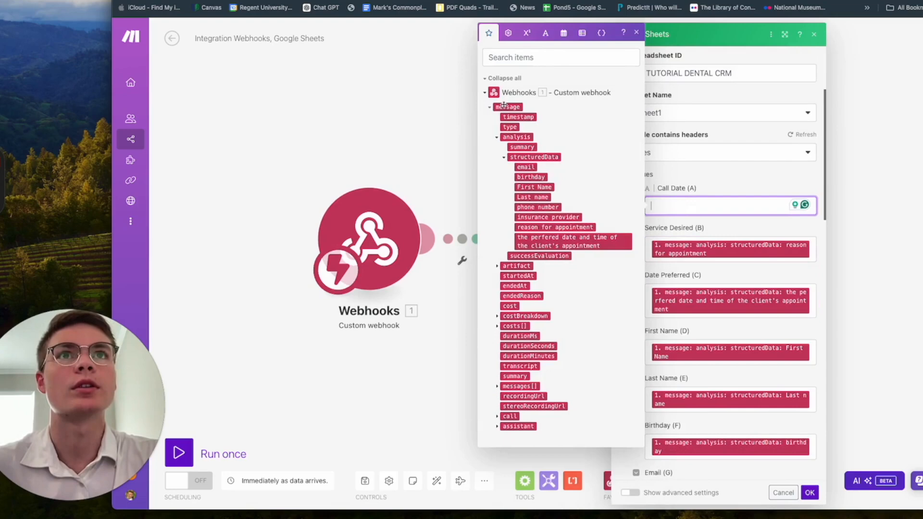
left_click(514, 117)
scroll(730, 265, "down", 5)
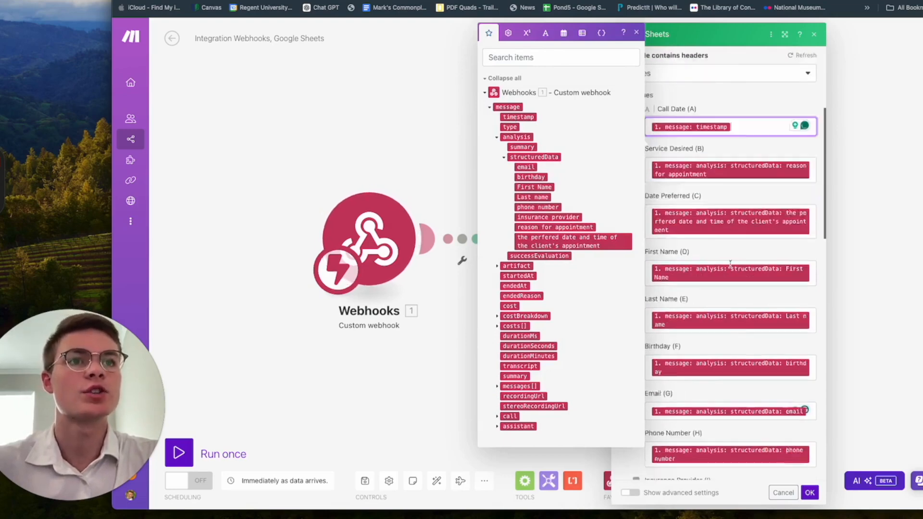
scroll(730, 265, "down", 5)
scroll(731, 266, "up", 3)
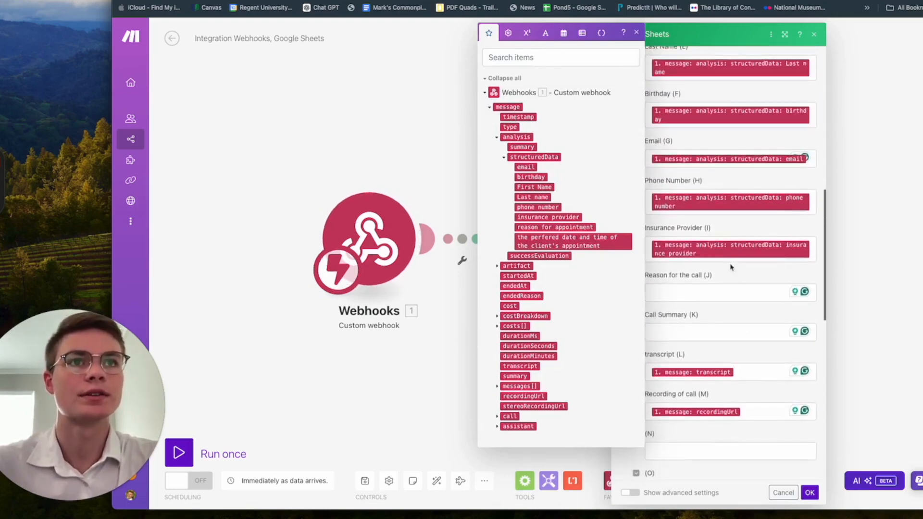
left_click(707, 332)
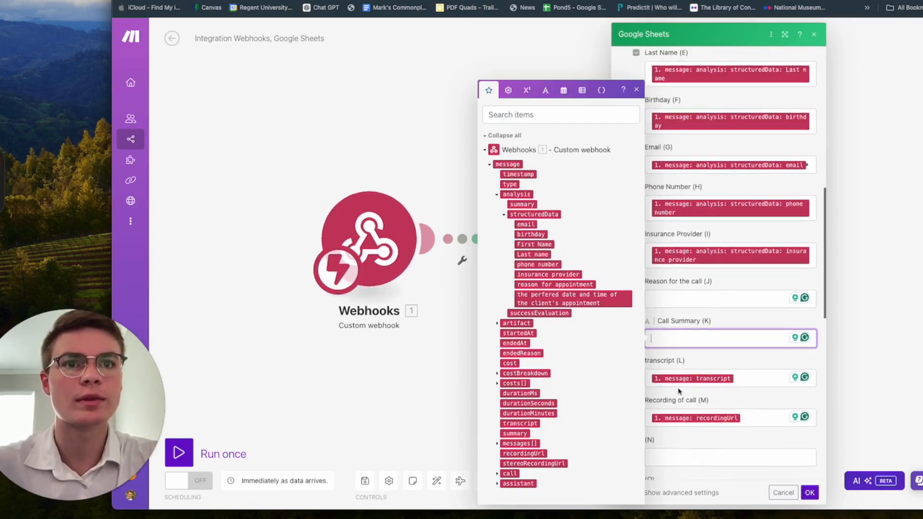
left_click(521, 433)
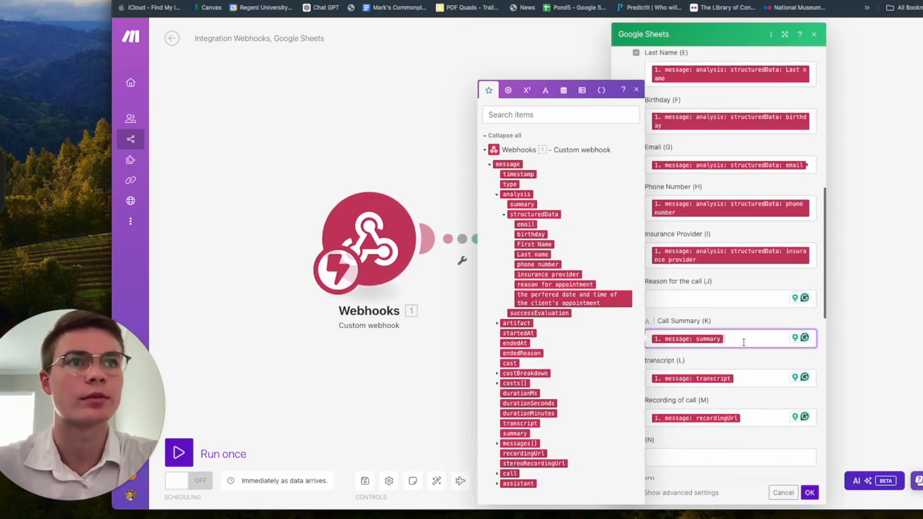
scroll(737, 338, "up", 1)
scroll(719, 332, "up", 6)
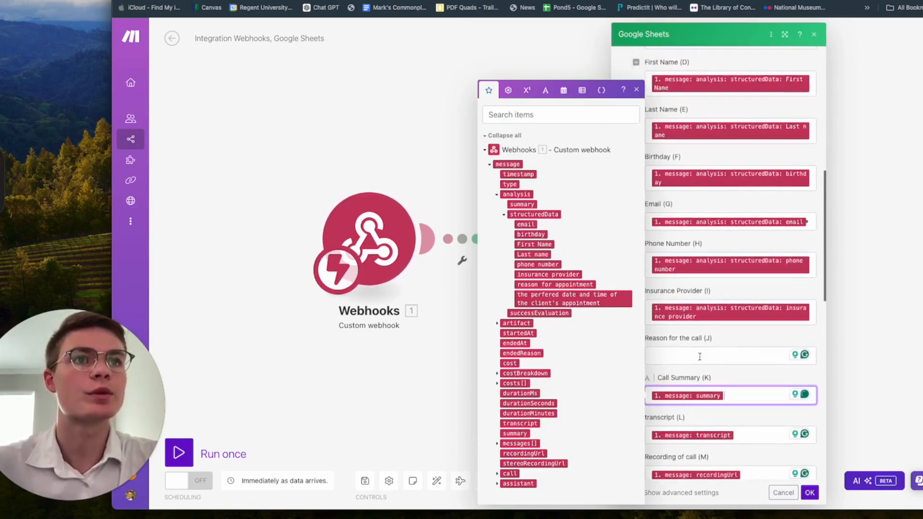
left_click(637, 90)
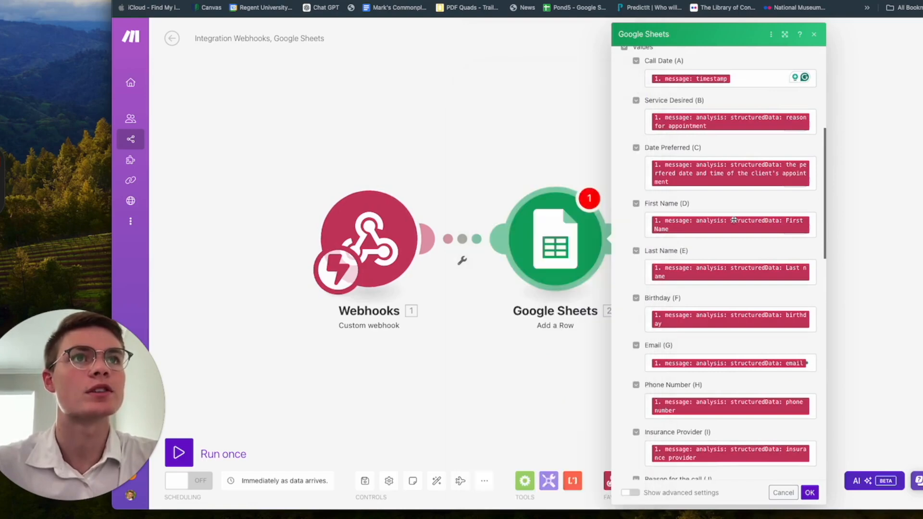
scroll(769, 288, "up", 5)
scroll(809, 428, "down", 12)
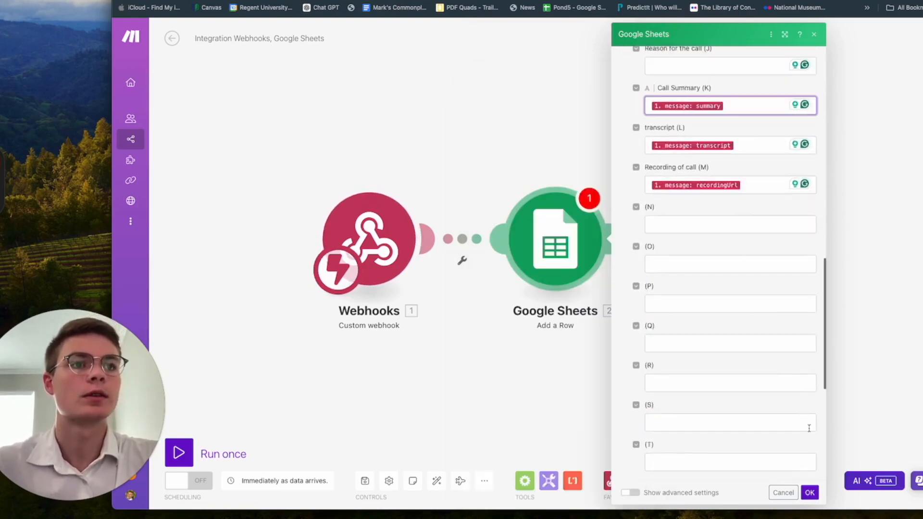
left_click(809, 492)
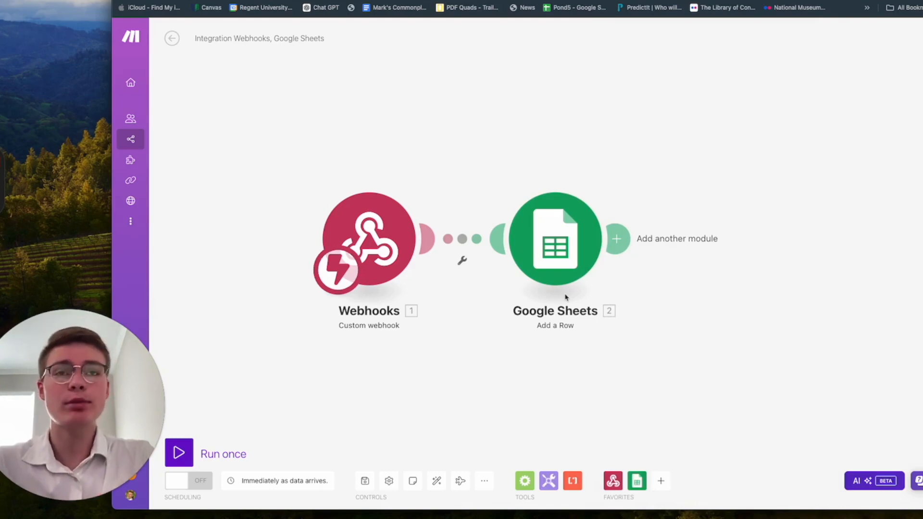
Step: Add a Router after the Google Sheets module and search 'gma' for the first branch's app
left_click(432, 1)
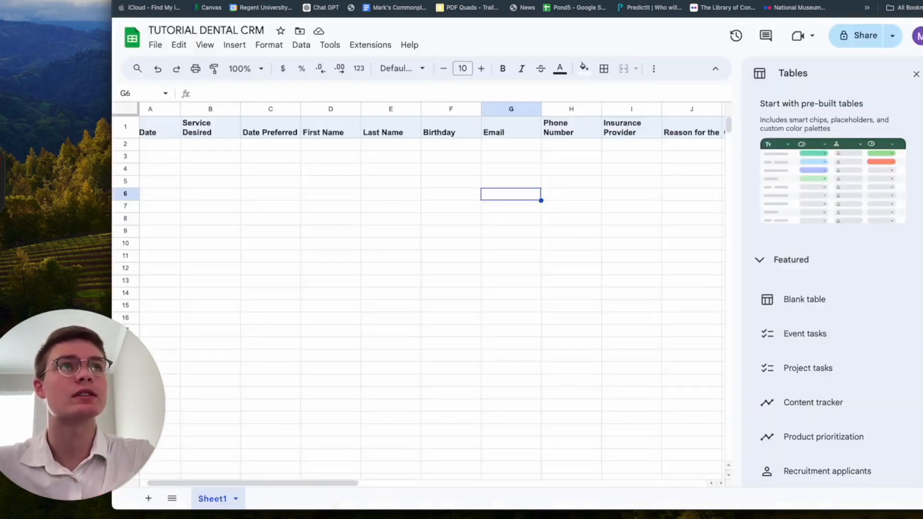
left_click(336, 1)
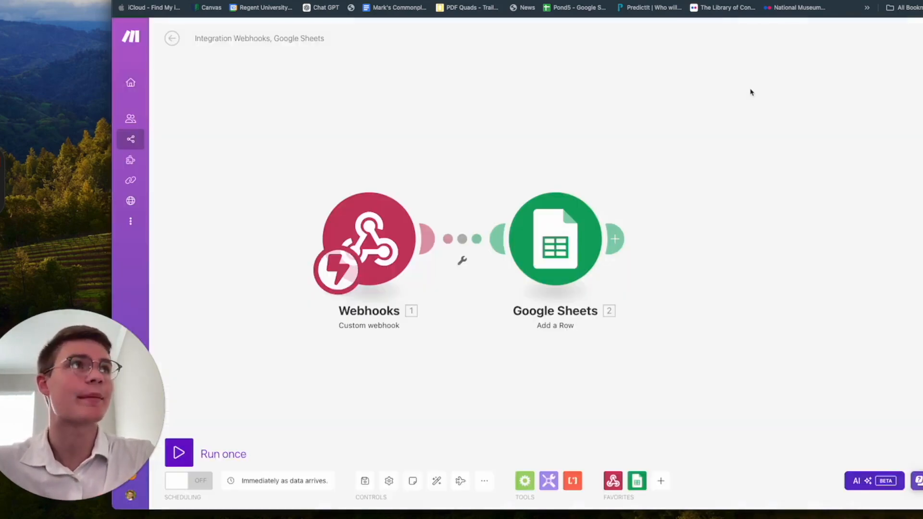
left_click_drag(748, 331, 655, 331)
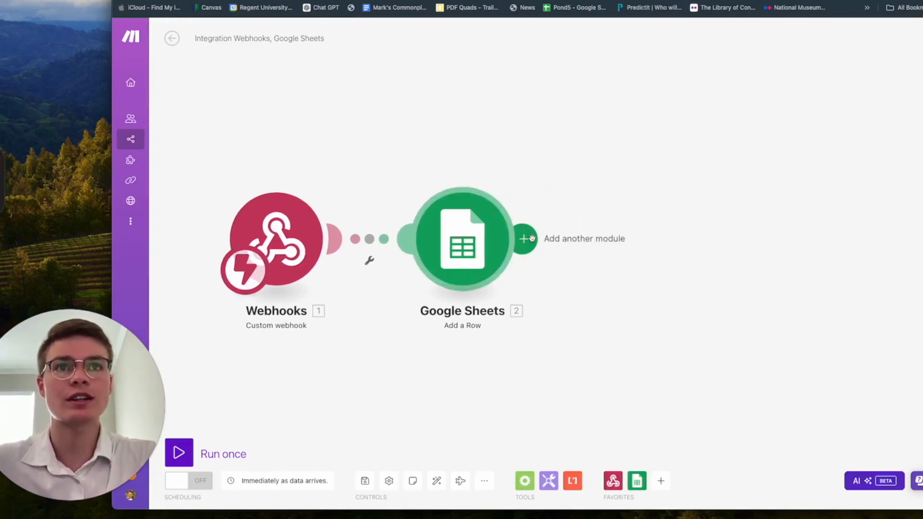
scroll(531, 240, "down", 3)
scroll(530, 245, "up", 3)
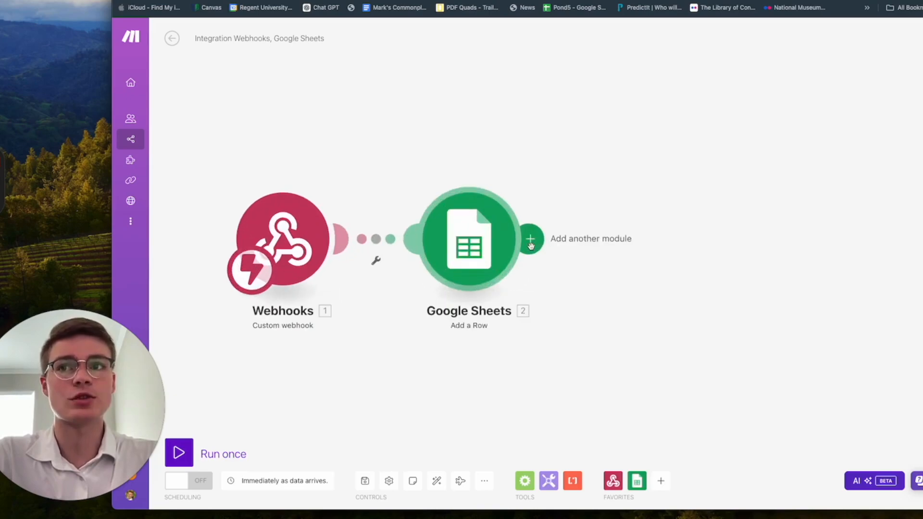
left_click(530, 246)
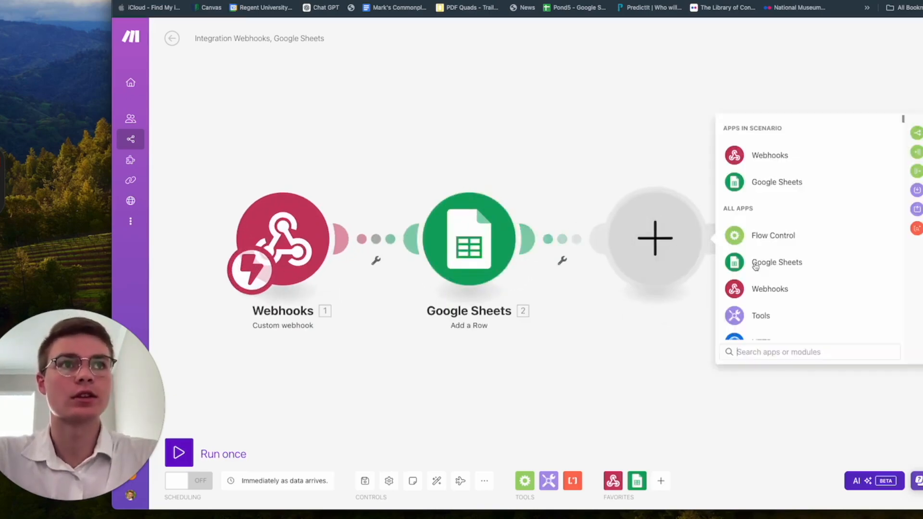
type("router")
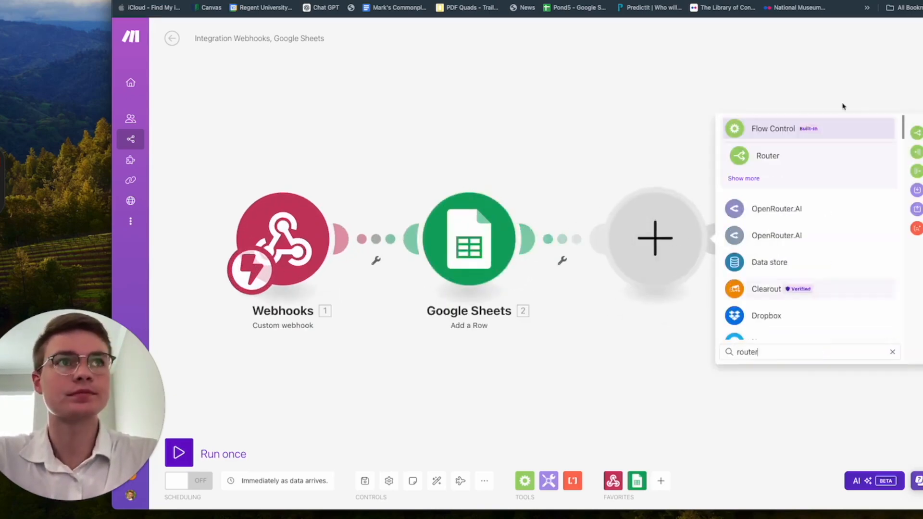
left_click(823, 156)
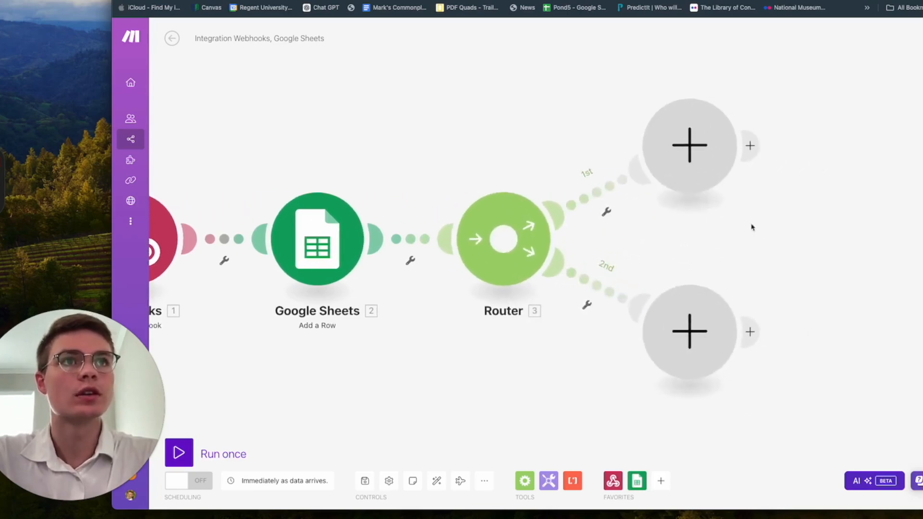
left_click(705, 182)
type("gma")
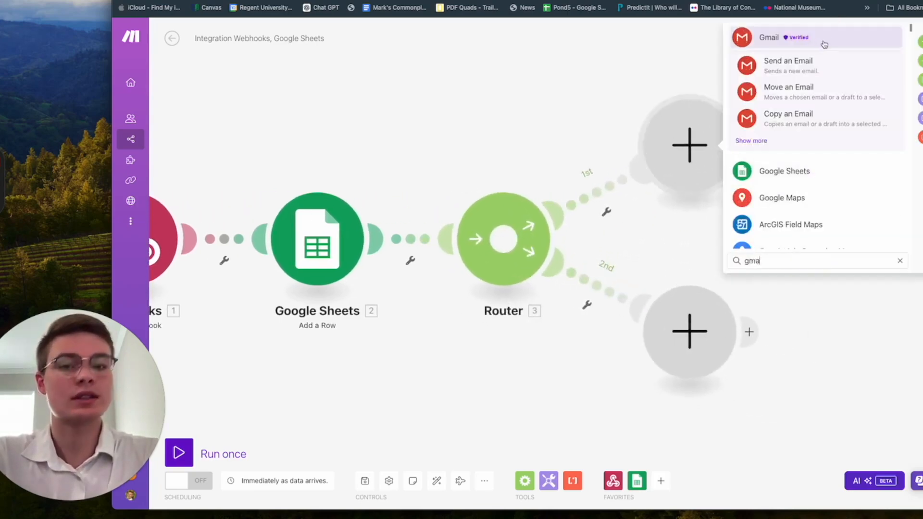
Step: Add a Gmail Send an Email module to the first branch and add a recipient
left_click(821, 73)
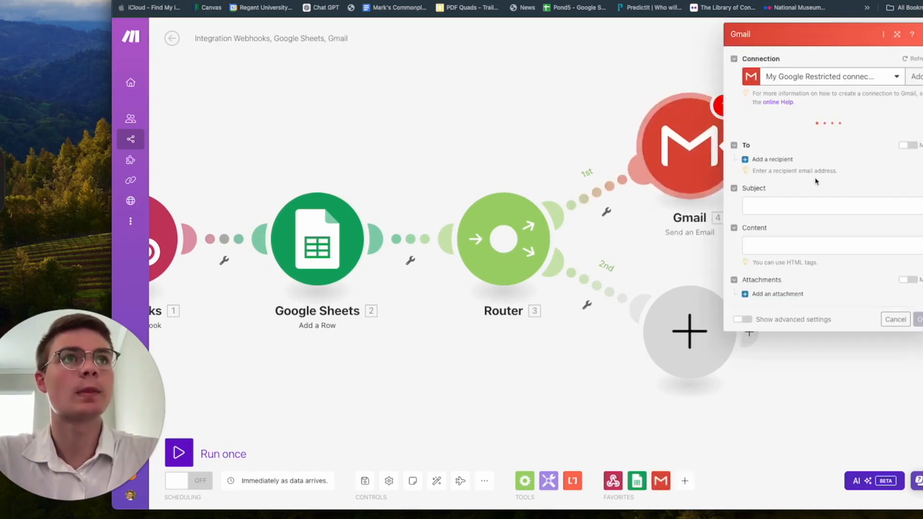
left_click(812, 205)
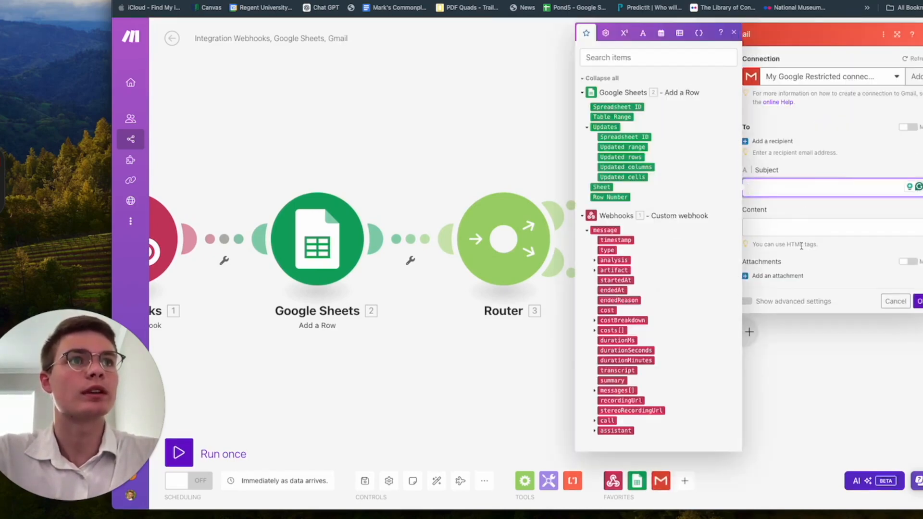
left_click(806, 221)
left_click(835, 205)
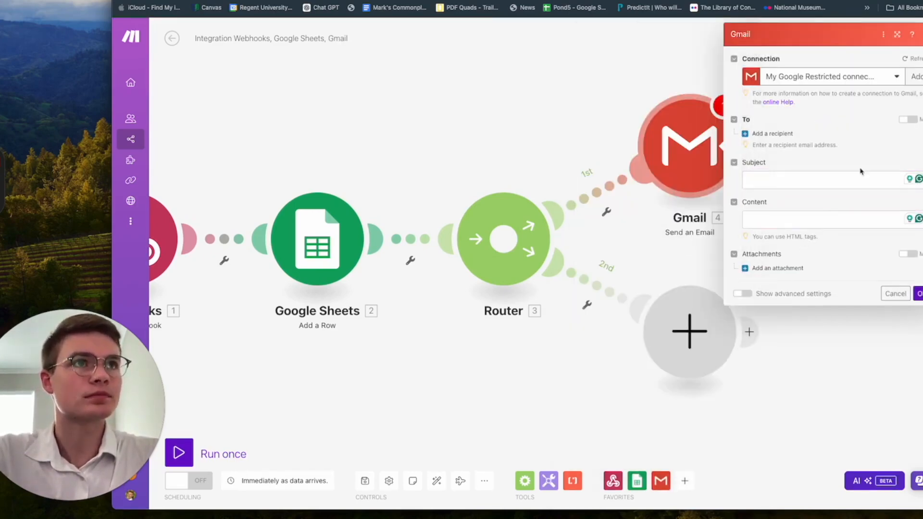
left_click(777, 134)
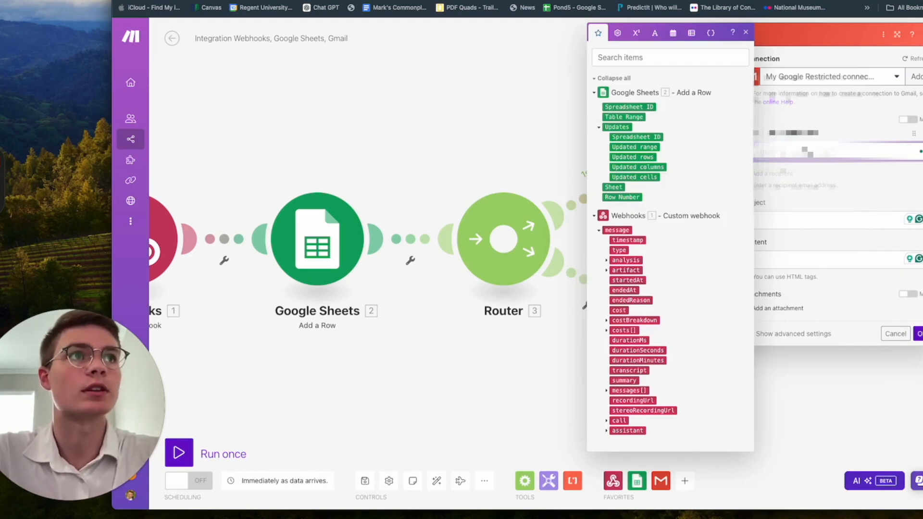
Step: Set the subject to 'New Appointment Request - ' followed by the preferred appointment date
left_click(802, 221)
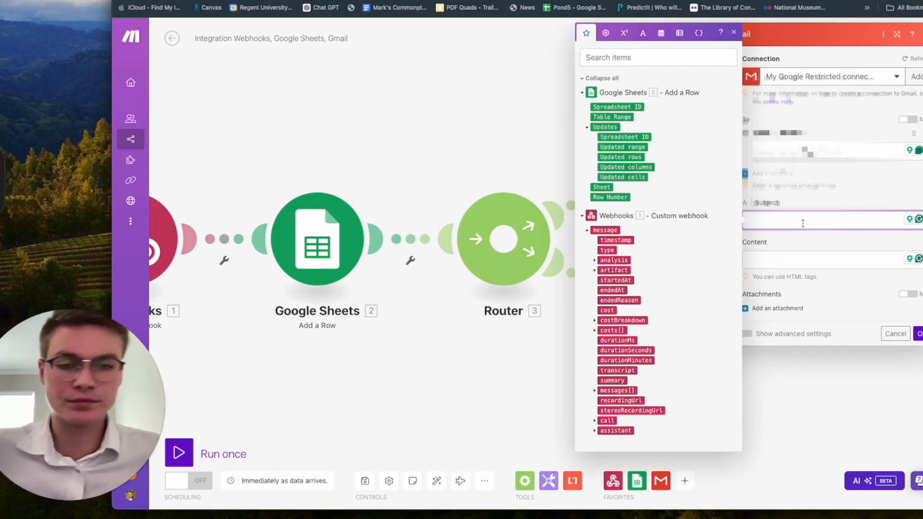
key("super+Tab")
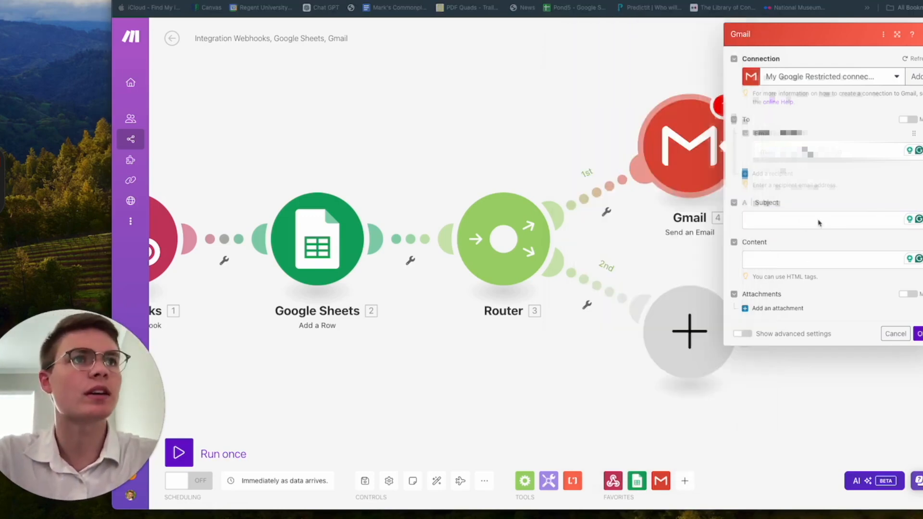
left_click(801, 221)
type("New Appointment Request")
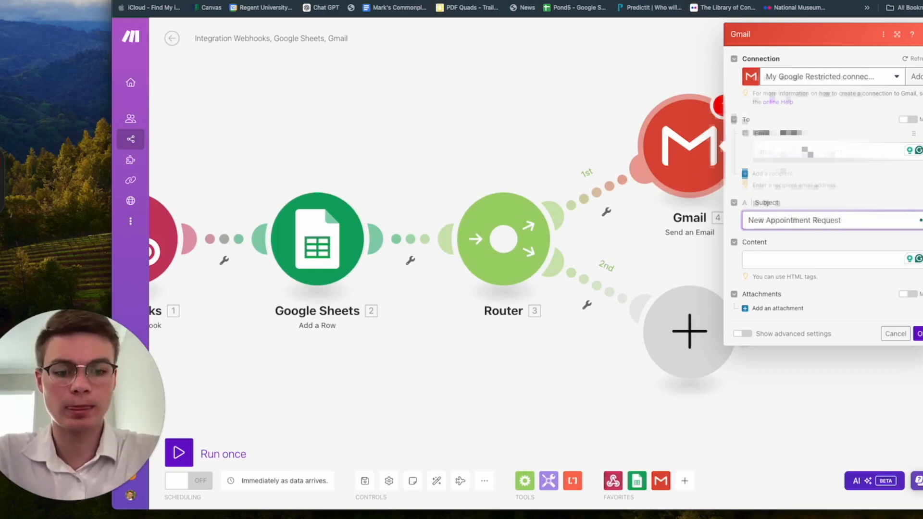
left_click(863, 218)
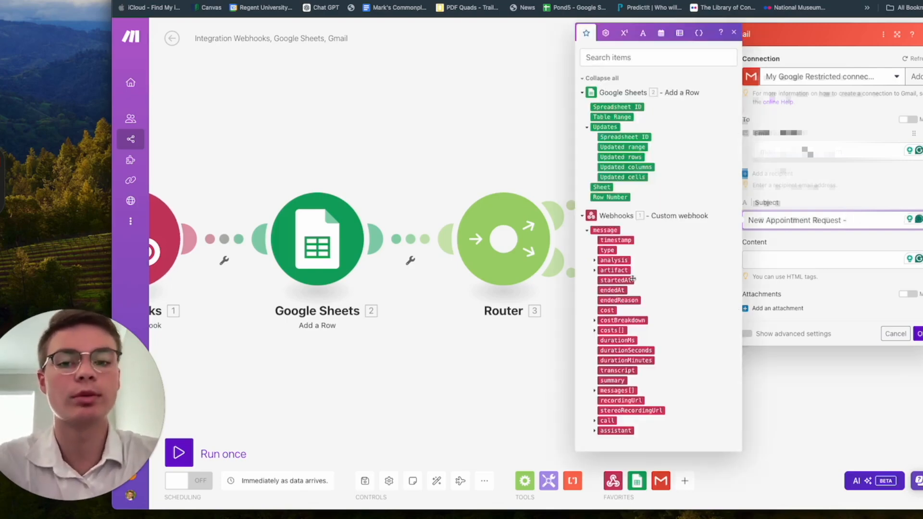
left_click(594, 260)
left_click(602, 280)
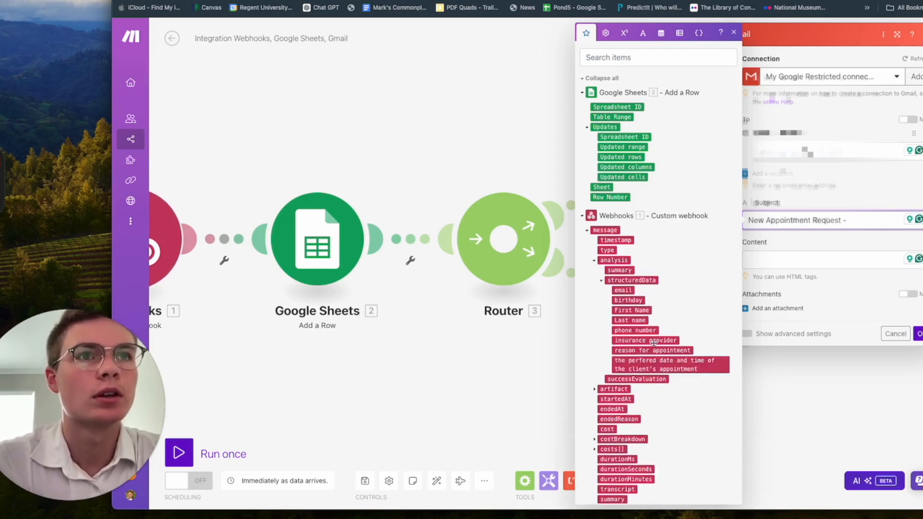
left_click(664, 361)
left_click(803, 280)
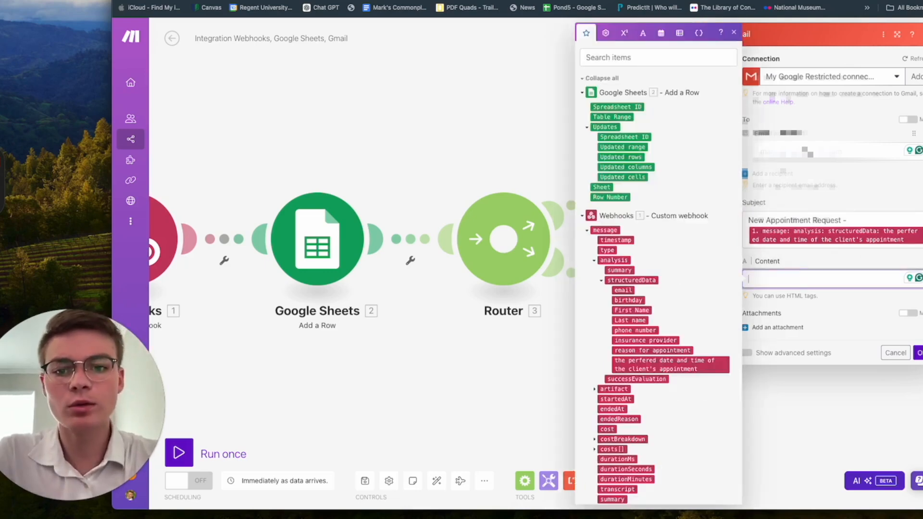
Step: Begin the email body with 'Hi!' and 'A patient named' plus the caller's first and last name
type("Hi")
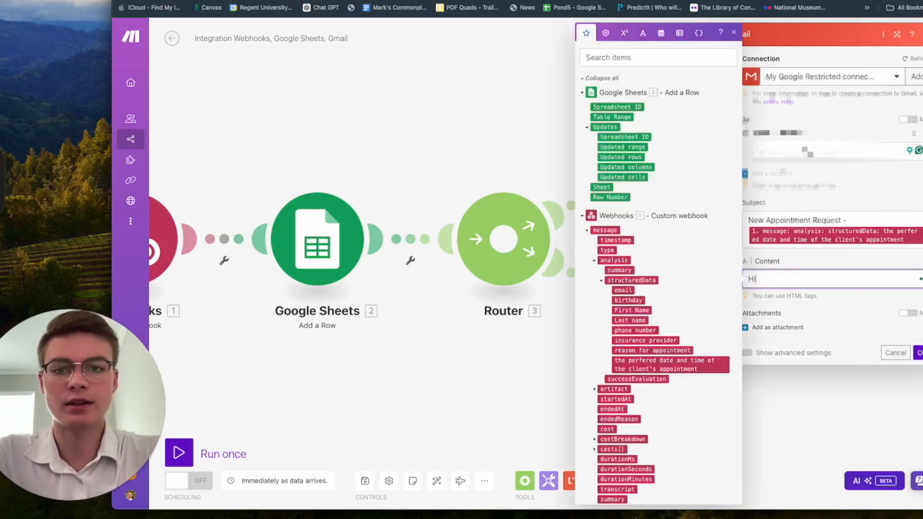
type("!")
key("Return")
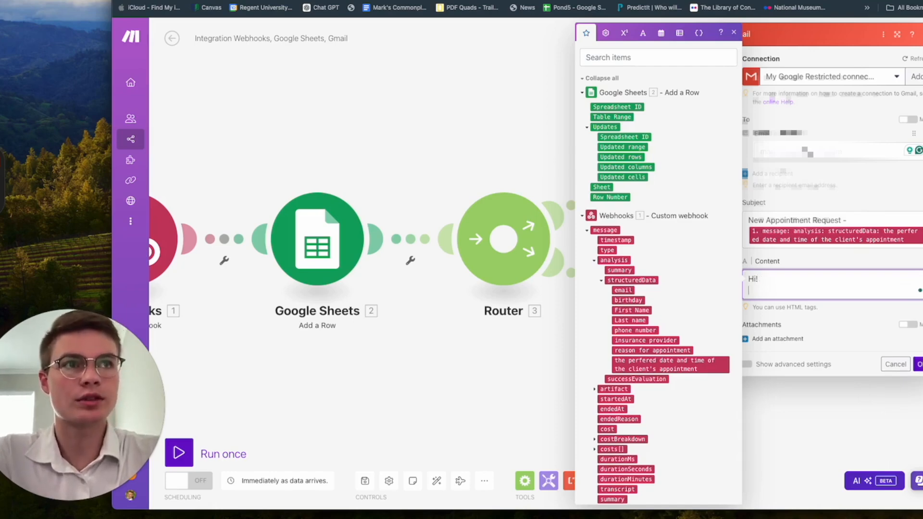
type("<")
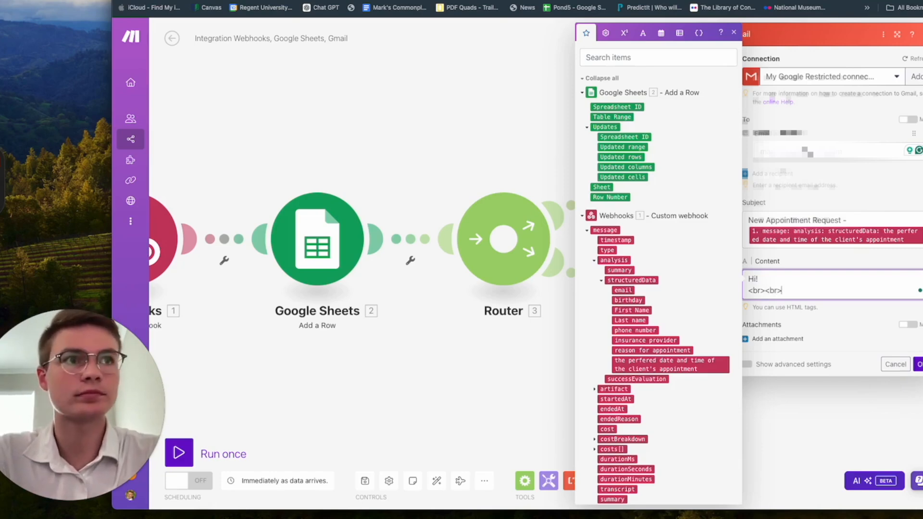
type("br><br>")
key("Return")
type("A patie")
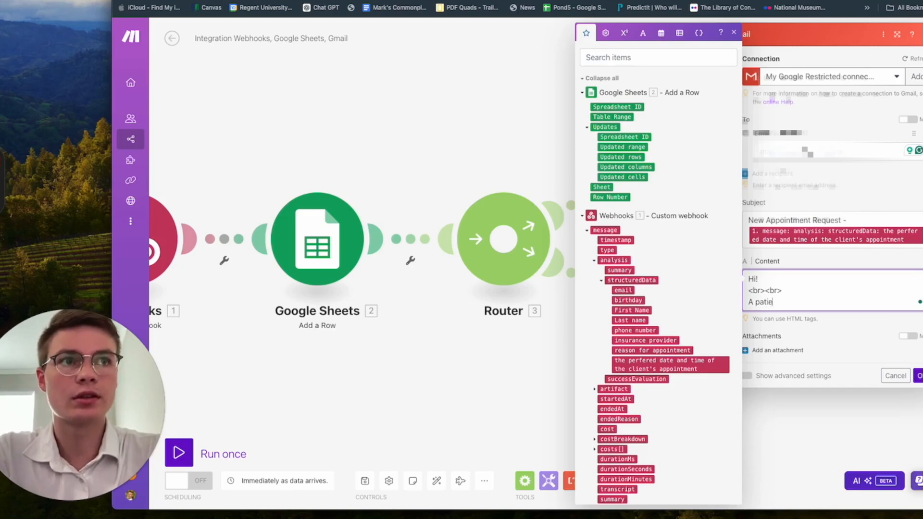
type("nt")
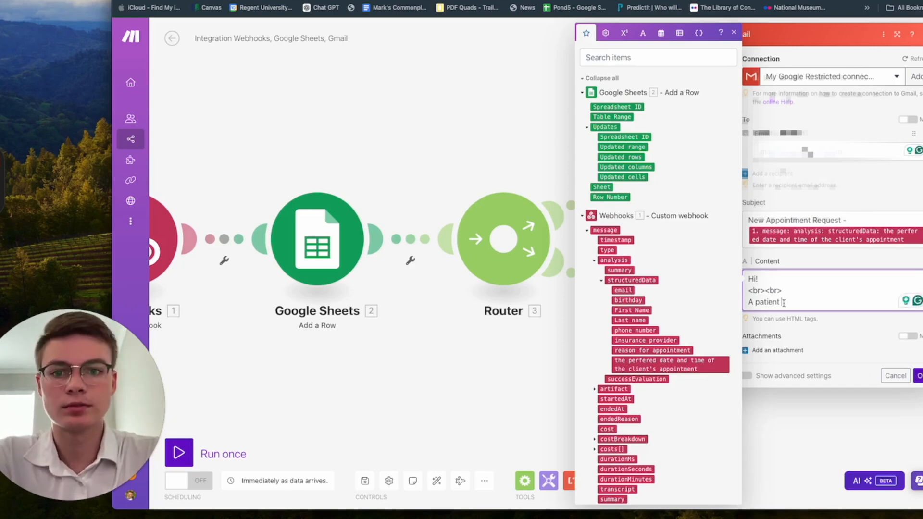
type(" named")
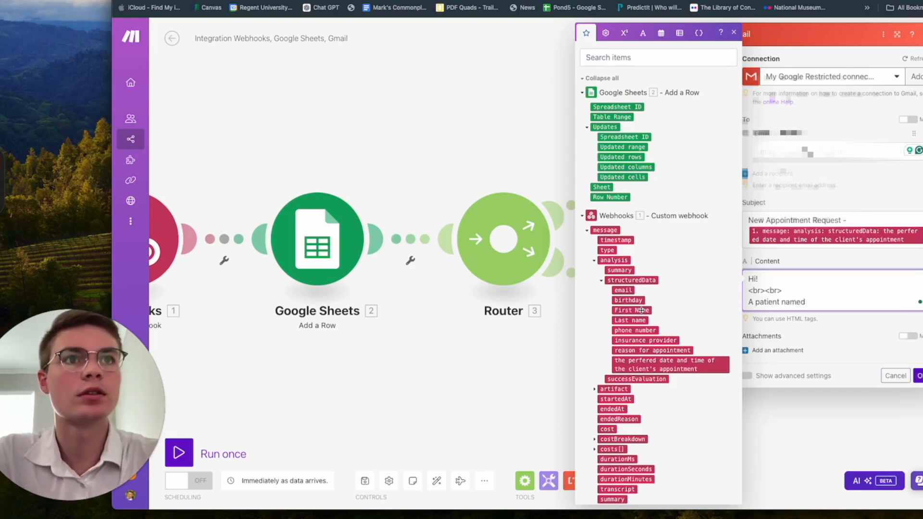
left_click(631, 310)
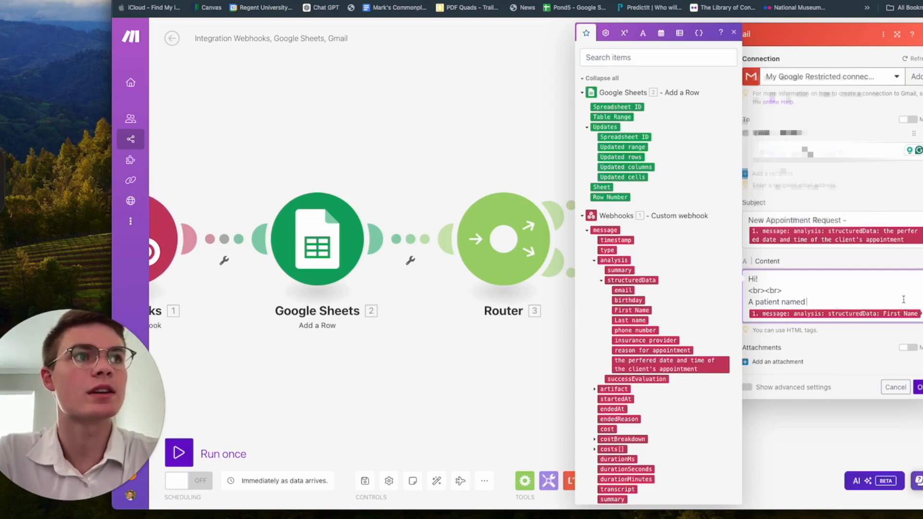
left_click(921, 311)
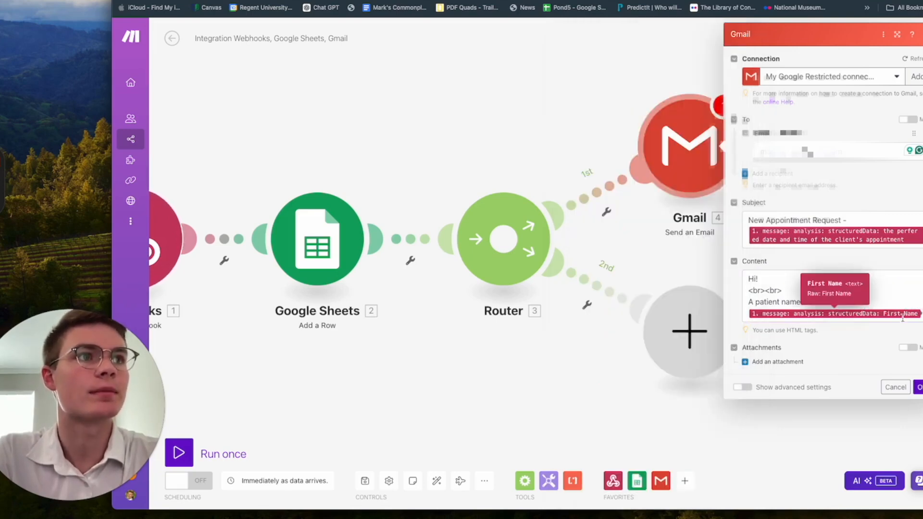
left_click(920, 312)
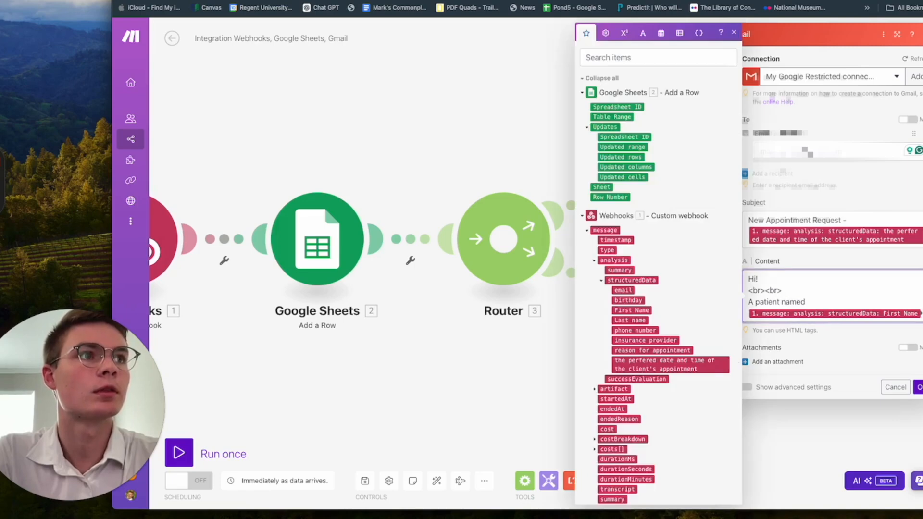
left_click(636, 320)
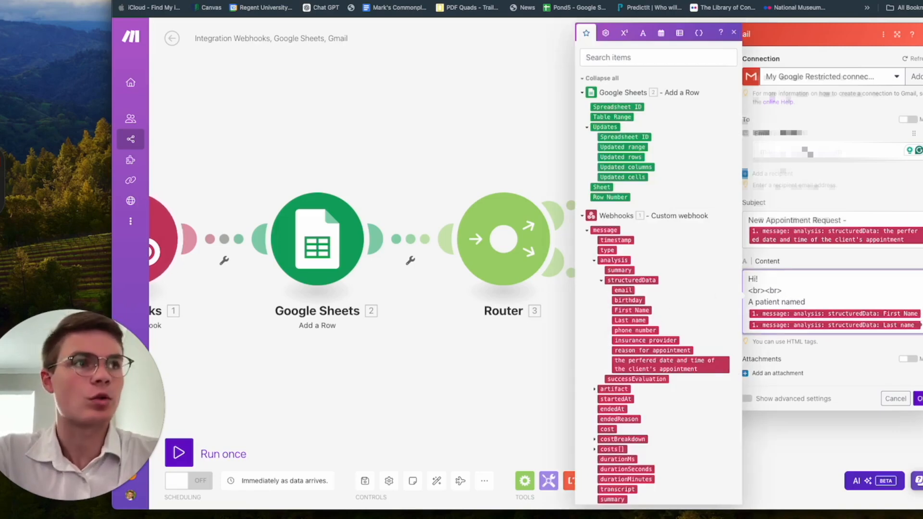
Step: Add 'has requested an appointment' with the preferred date, then a 'More information can be found here:' line
type("has requested an appointment for")
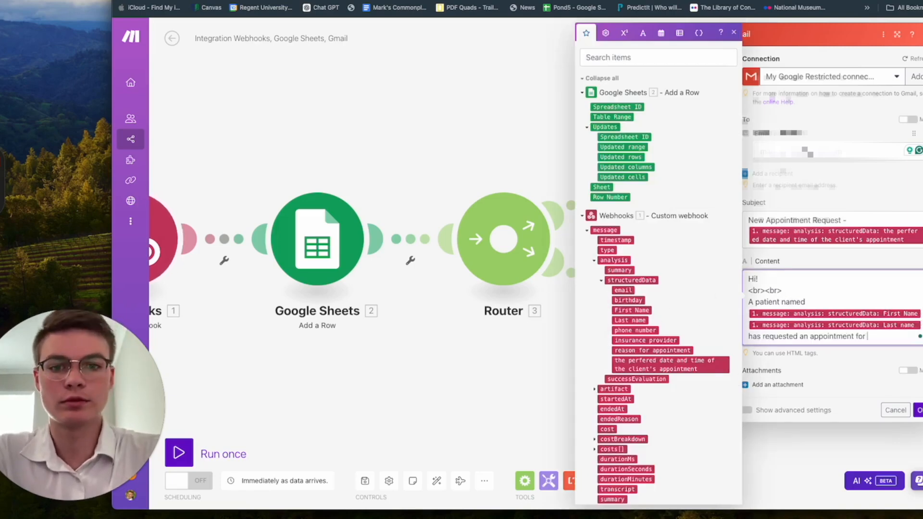
left_click(684, 366)
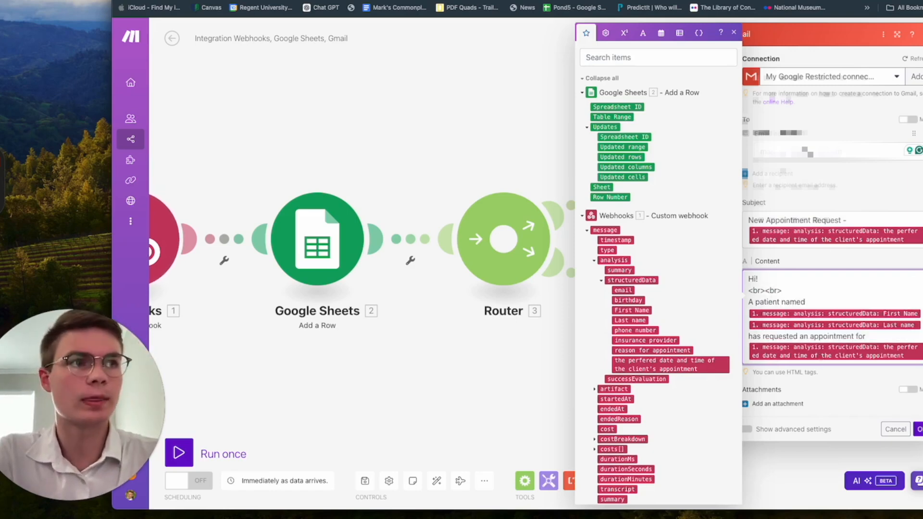
key("Return")
type("<br>")
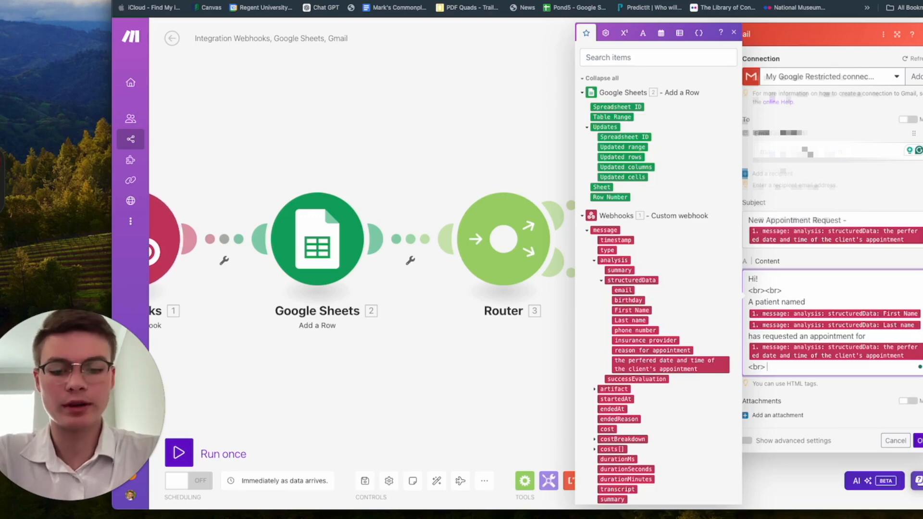
type("<br>")
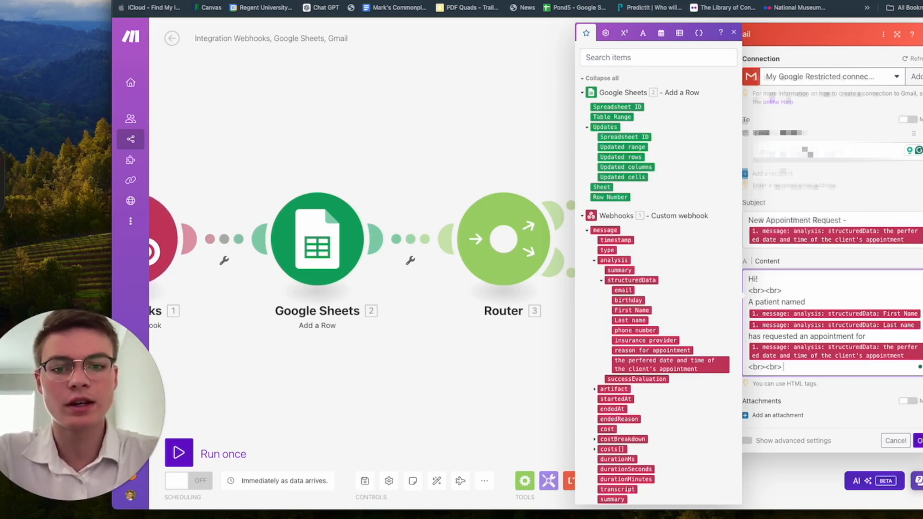
key("Return")
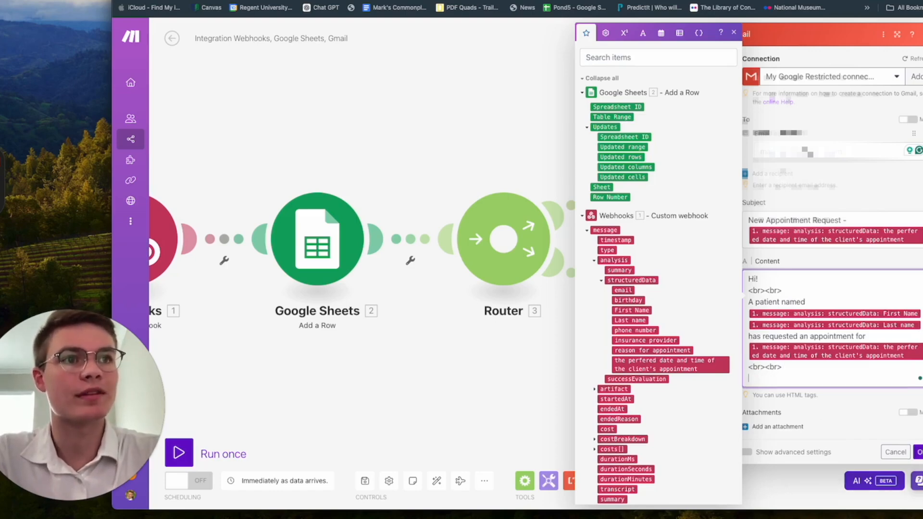
type("More information can be found here:")
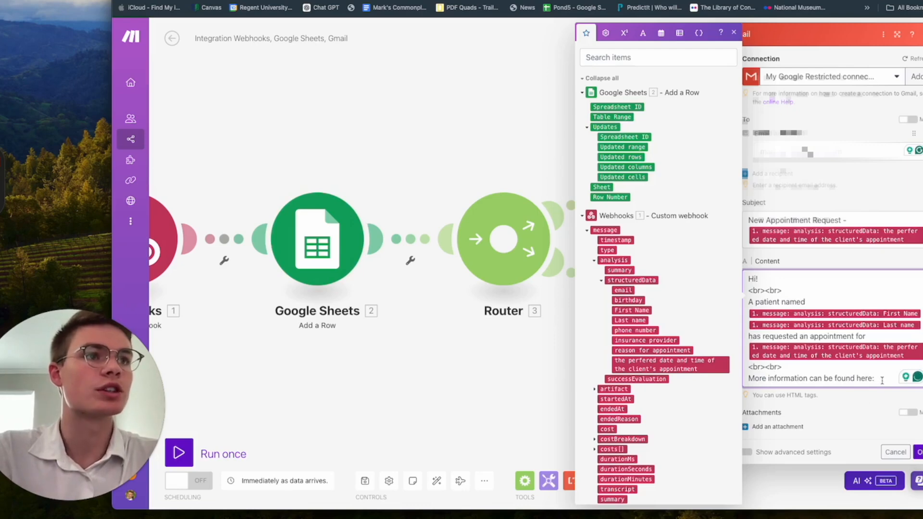
left_click(734, 33)
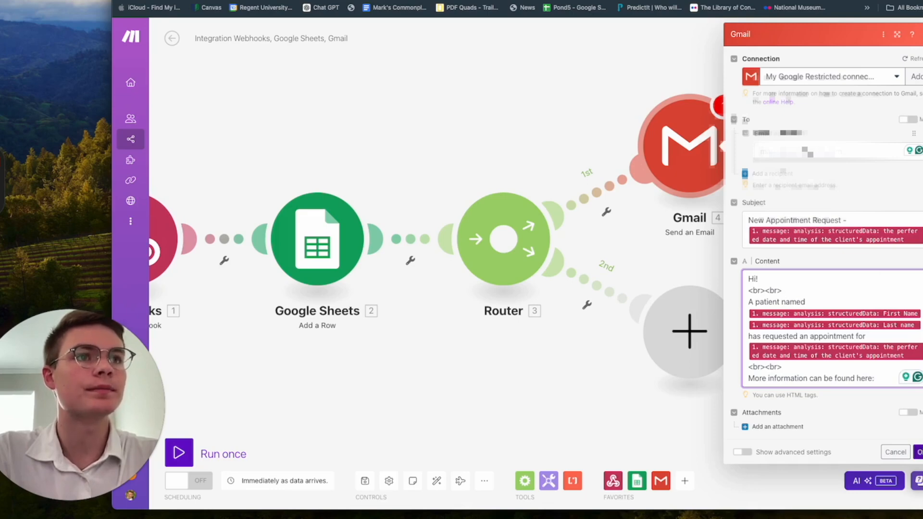
key("Escape")
Step: Add a Gmail 'Send an Email' module on the router's second branch
left_click(704, 347)
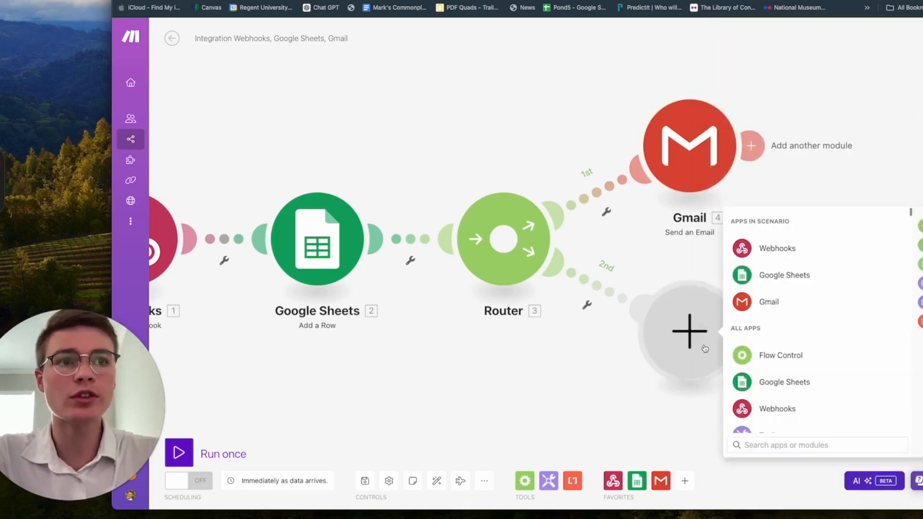
left_click(820, 298)
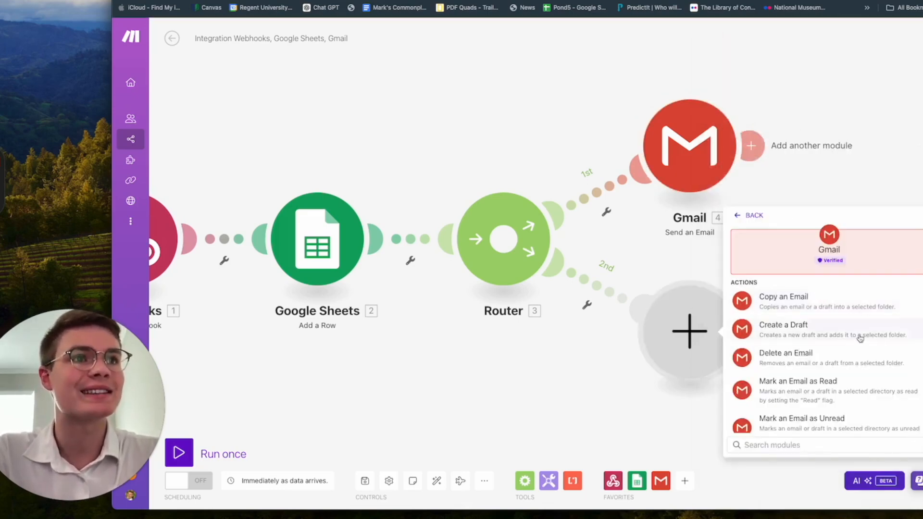
scroll(860, 336, "down", 5)
left_click(833, 377)
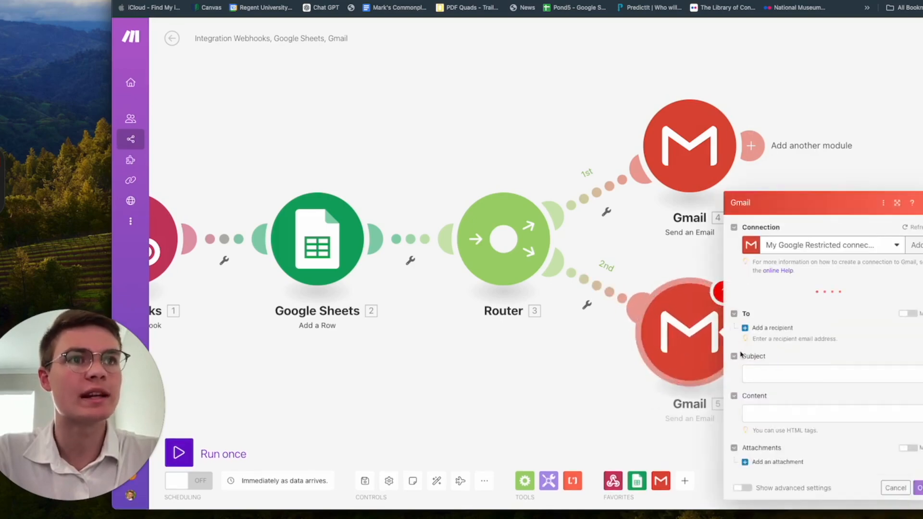
Step: Address the email to the caller's structuredData email as Email address 1
left_click(836, 374)
left_click(770, 315)
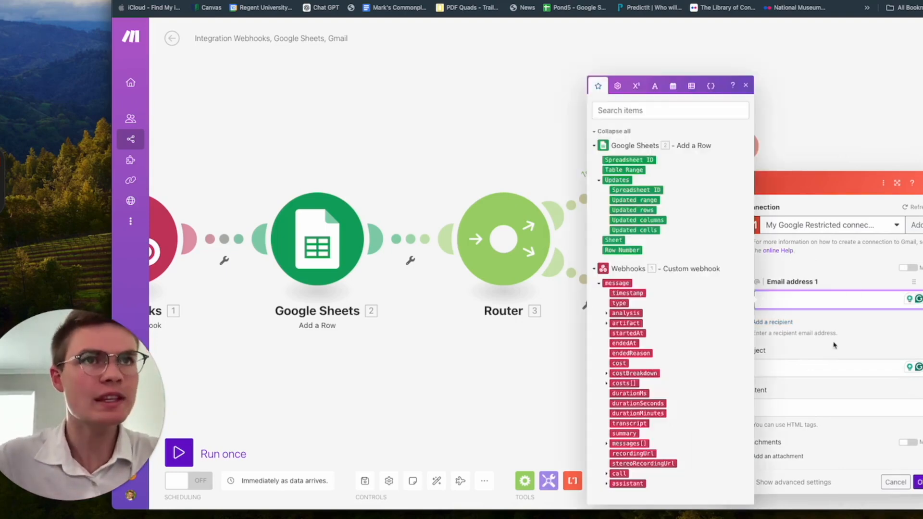
left_click(610, 315)
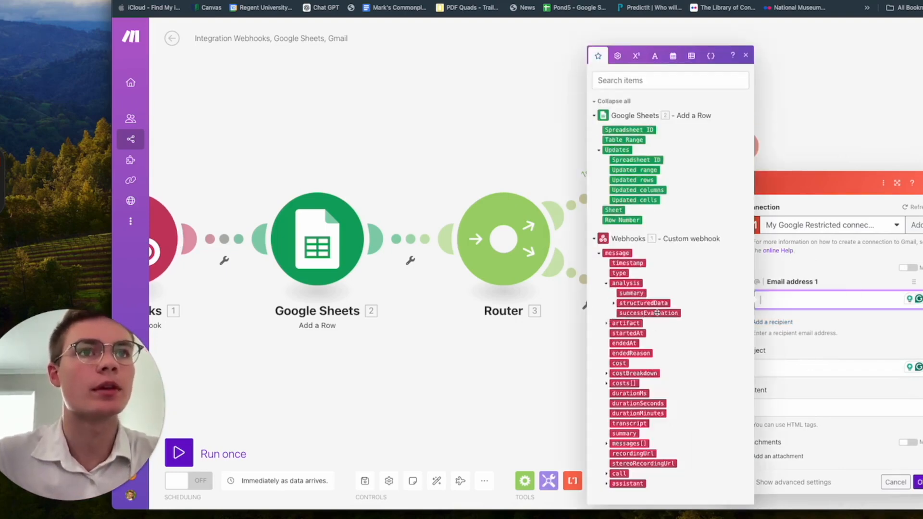
left_click(613, 305)
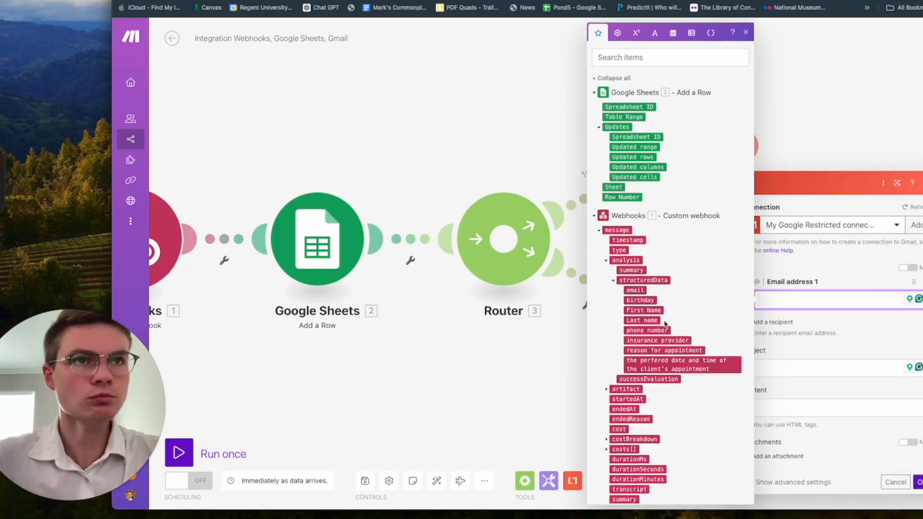
left_click(635, 291)
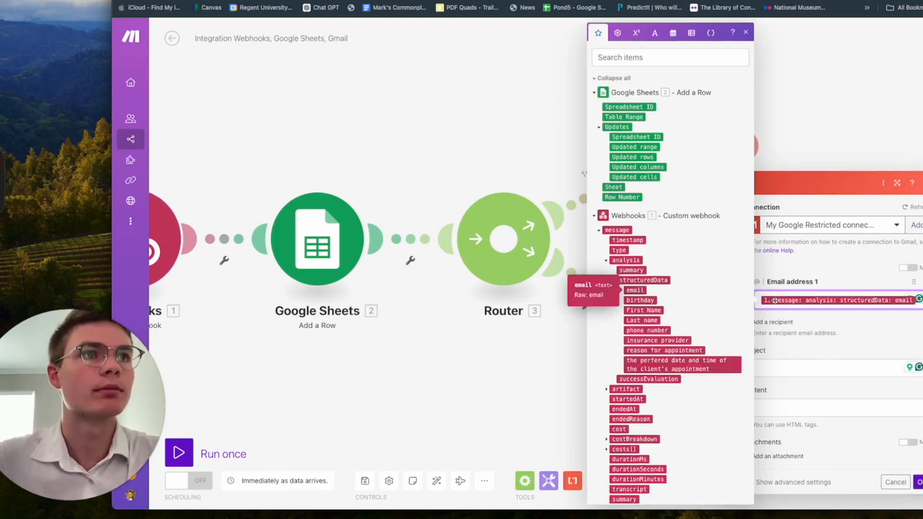
left_click(833, 314)
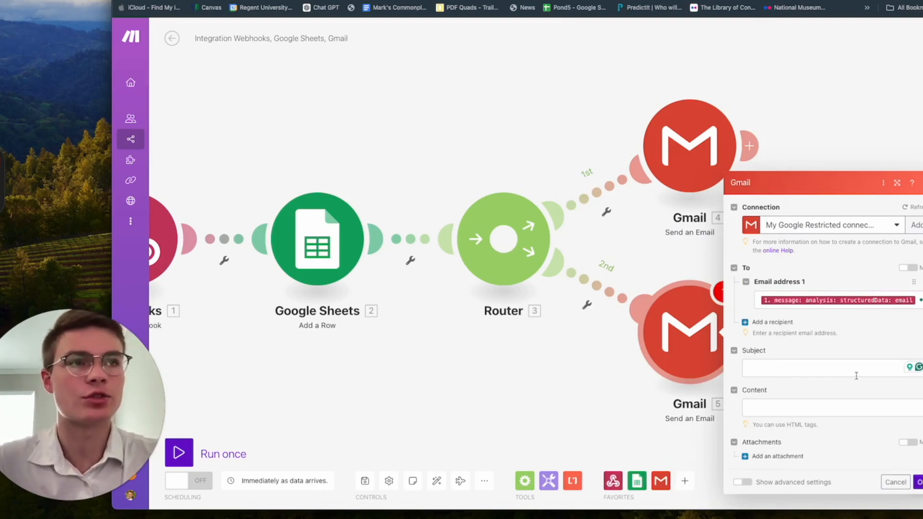
left_click(841, 375)
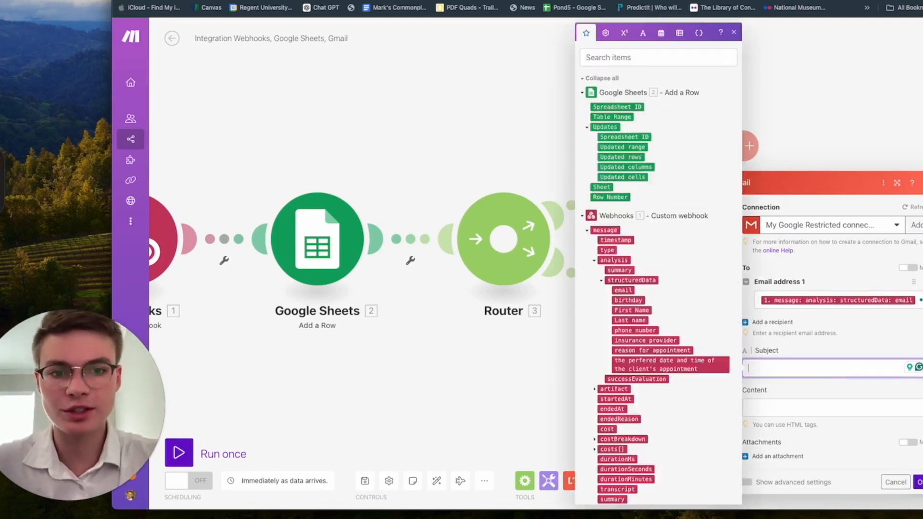
key("super+Tab")
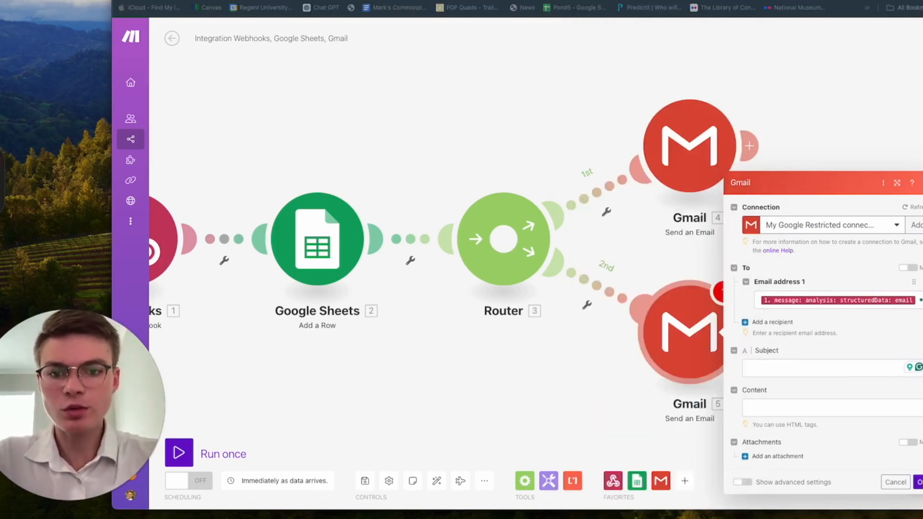
Step: Set the subject to 'Appointment Request Pending -' followed by the client's preferred date and time
left_click(798, 371)
type("Appointment Request")
type(" Pending")
type(" _")
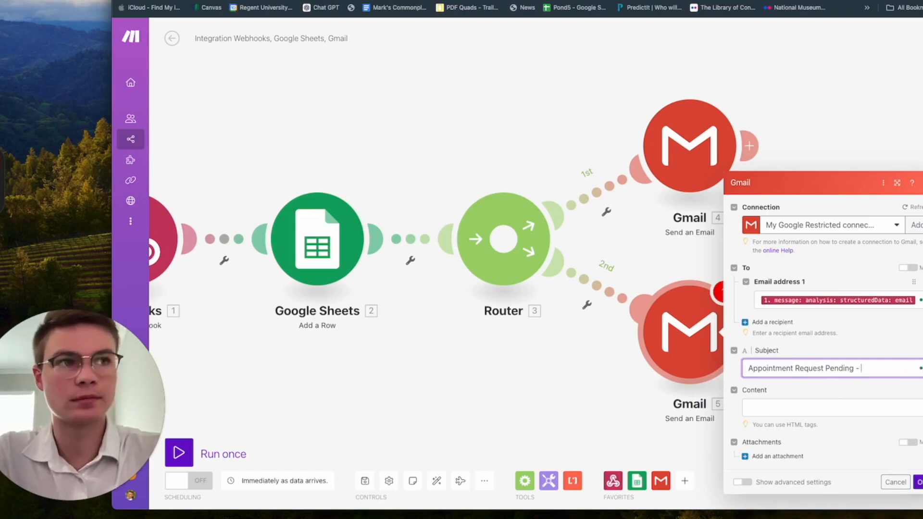
left_click(889, 367)
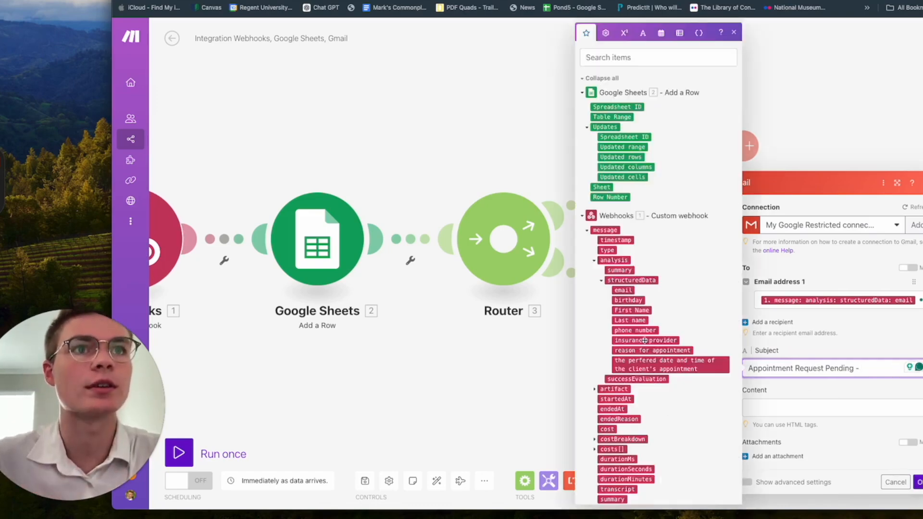
left_click(666, 361)
key("Tab")
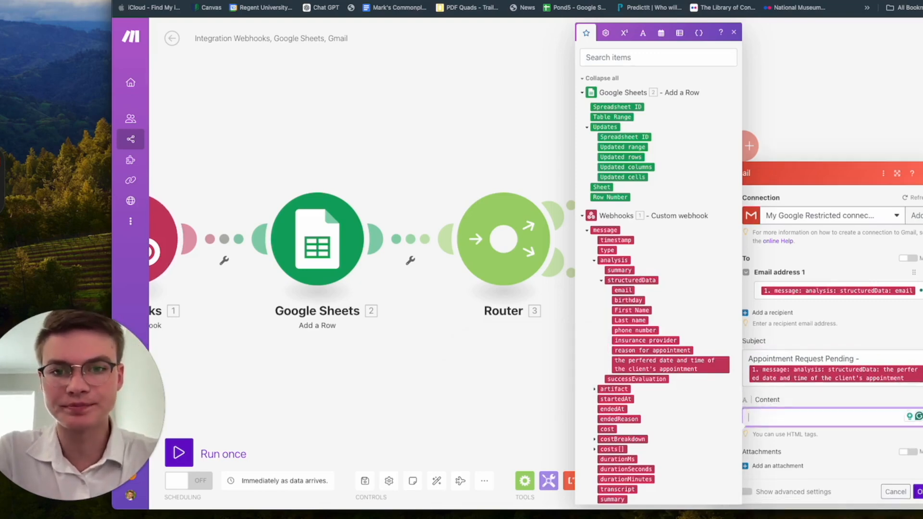
key("super+Tab")
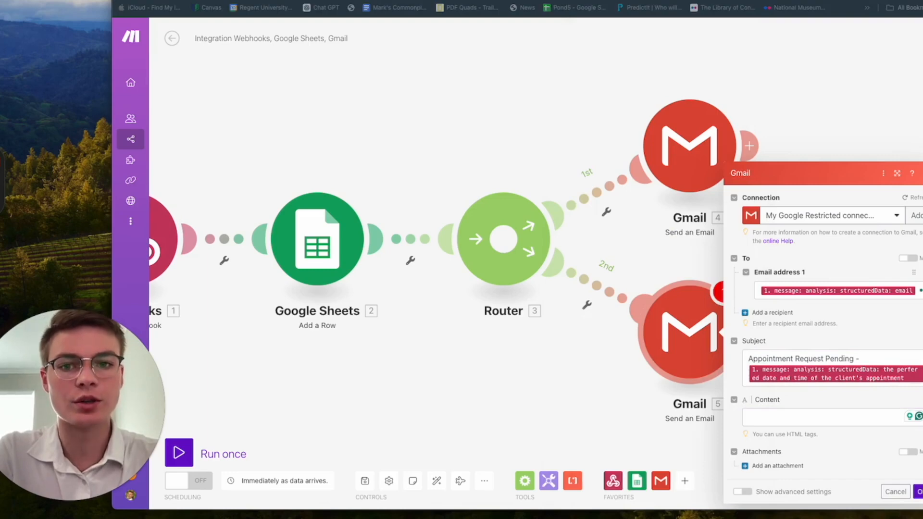
left_click(803, 418)
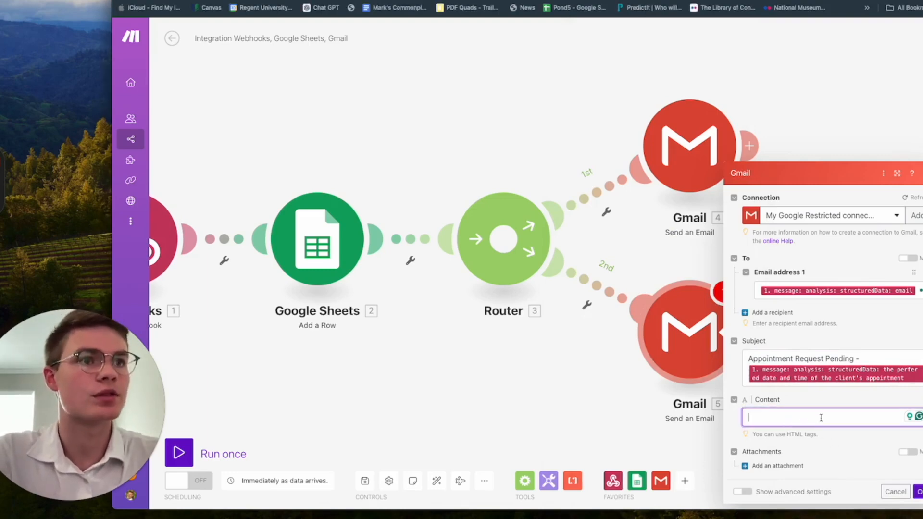
Step: Paste the pending-request message into the body and re-insert the preferred date and time after 'appointment on'
key("super+v")
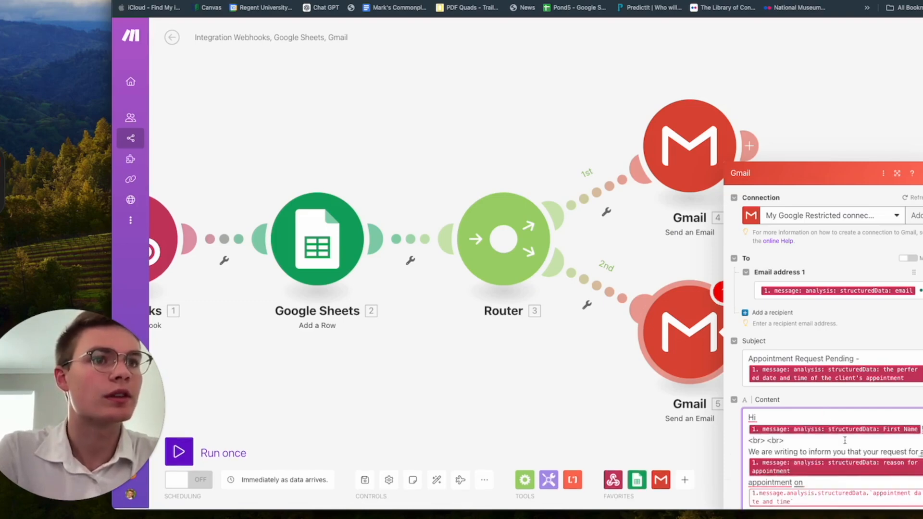
left_click(858, 496)
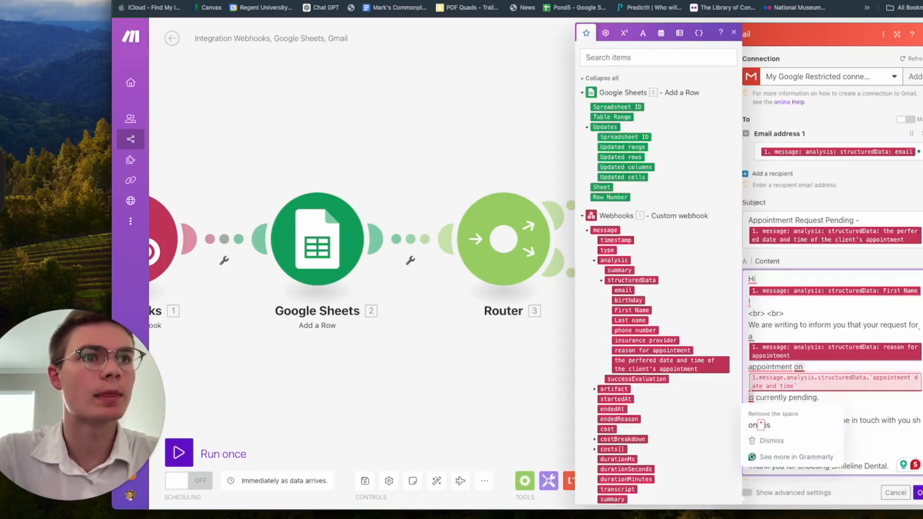
key("BackSpace")
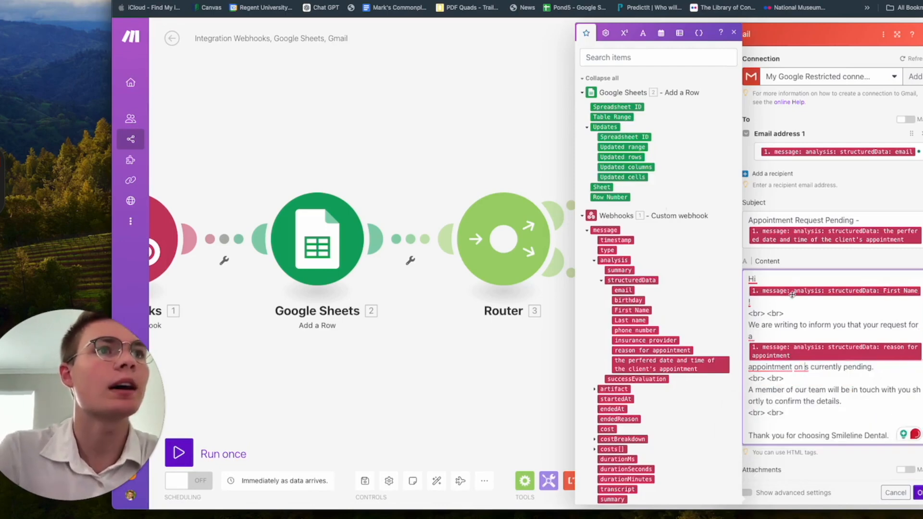
left_click(794, 312)
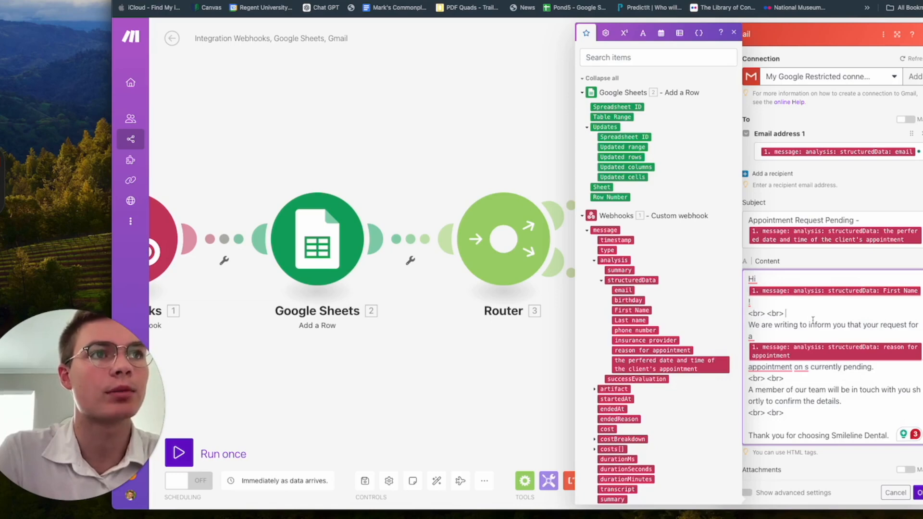
scroll(811, 320, "down", 1)
scroll(872, 325, "down", 1)
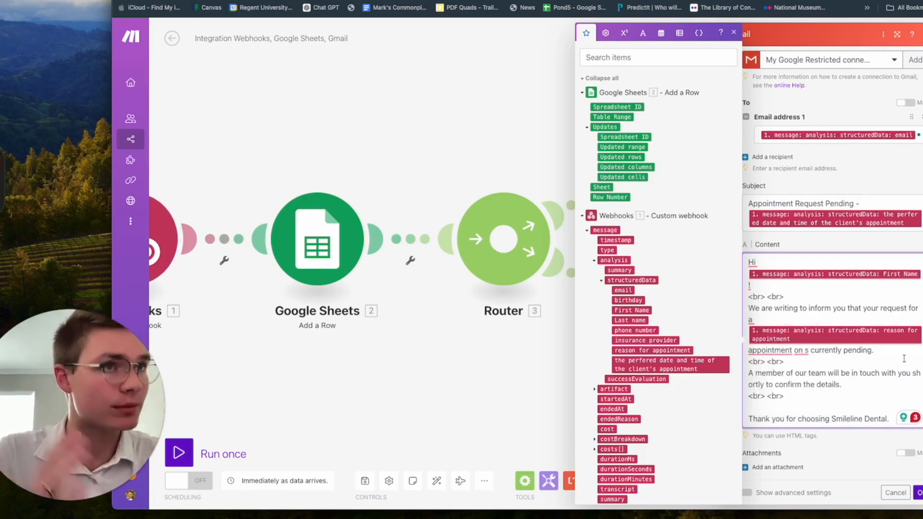
mouse_move(805, 350)
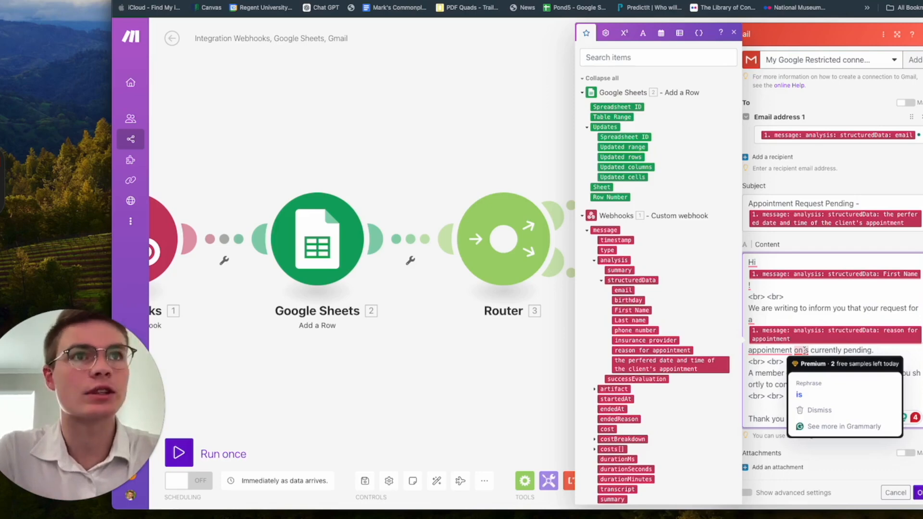
mouse_move(772, 347)
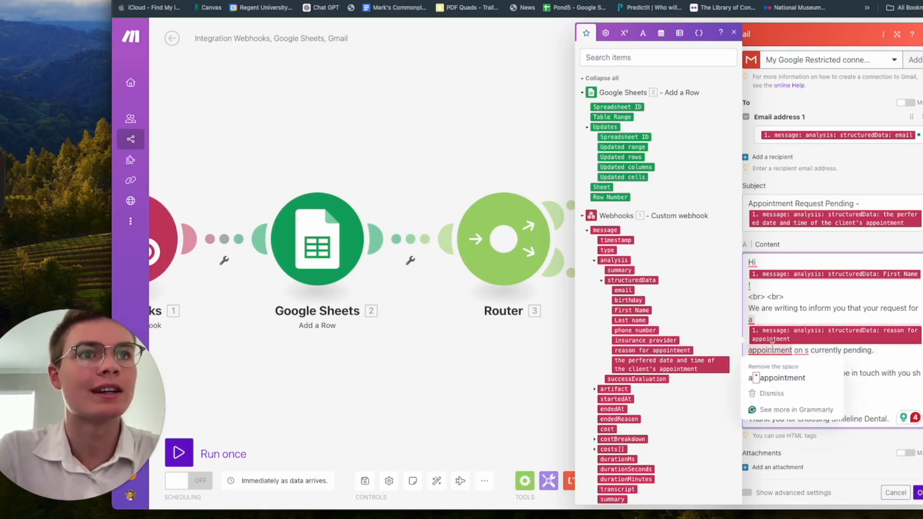
left_click(705, 365)
Step: Correct the stray 's' to 'is' in the body and close the email's settings
left_click(838, 353)
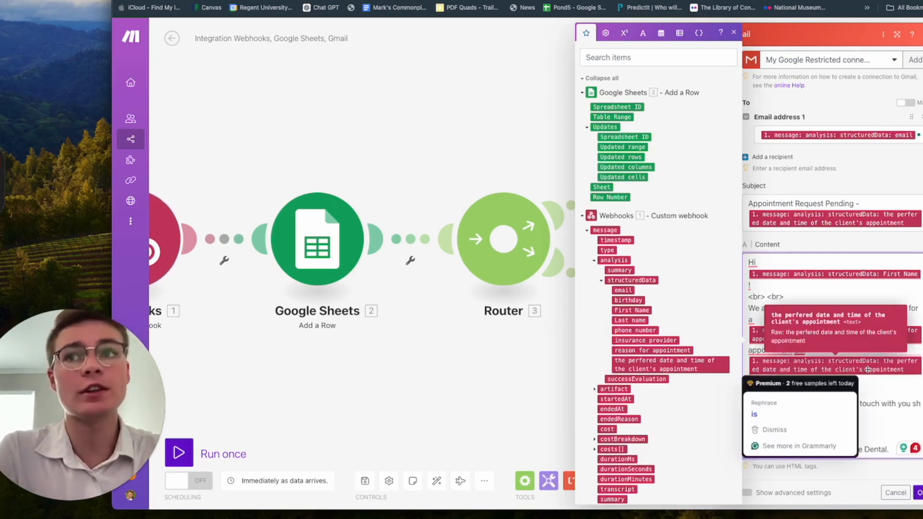
left_click(883, 392)
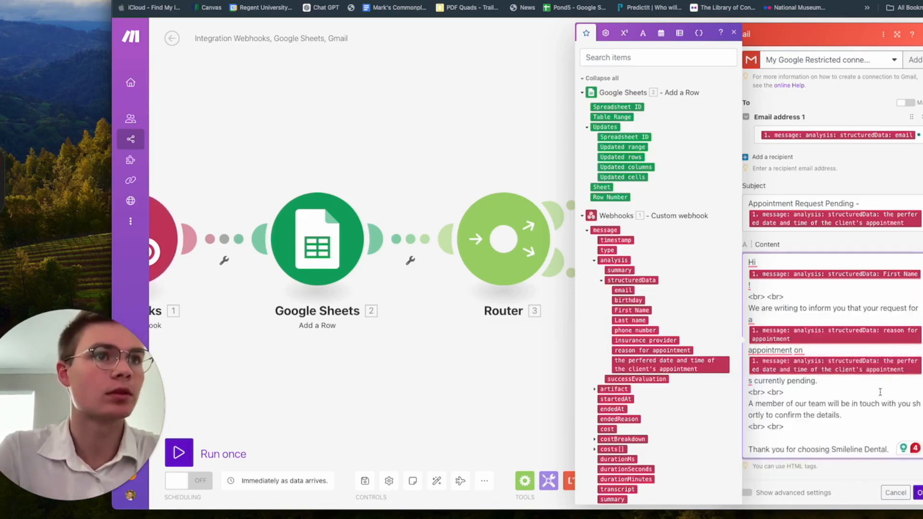
left_click(751, 380)
key("BackSpace")
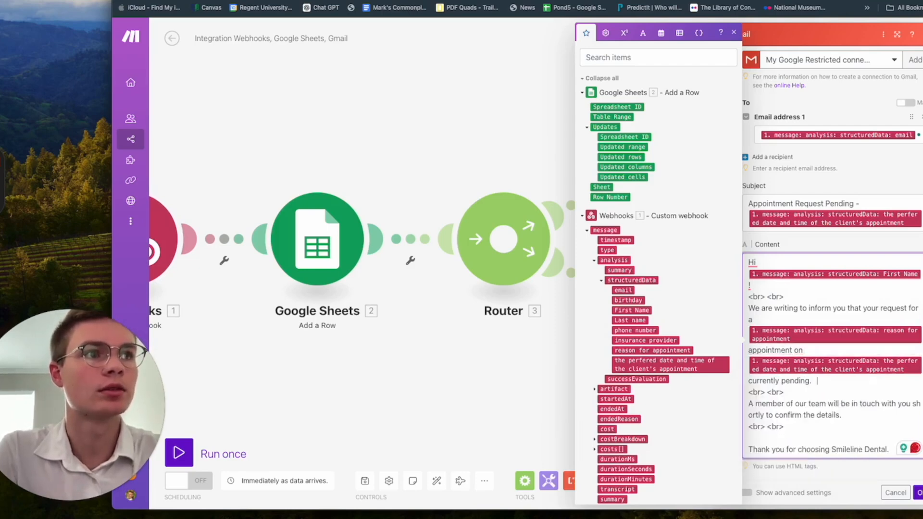
type("is")
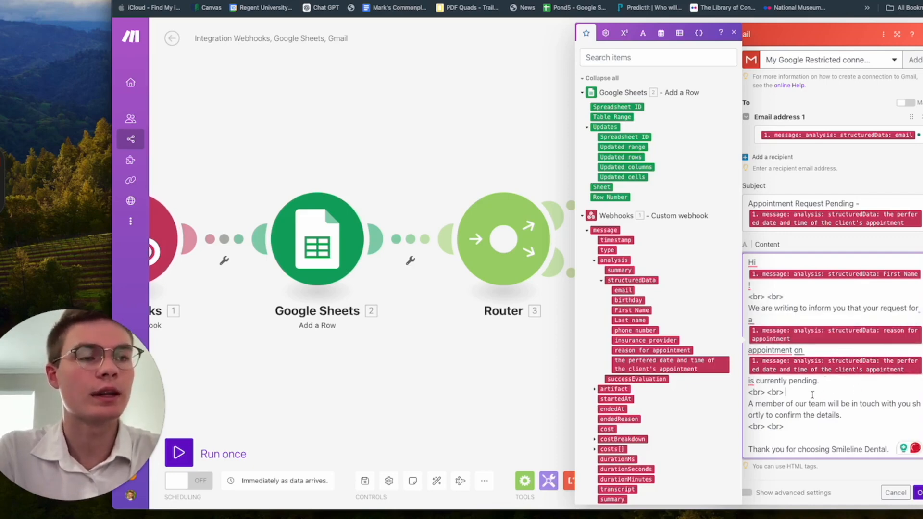
scroll(863, 408, "down", 1)
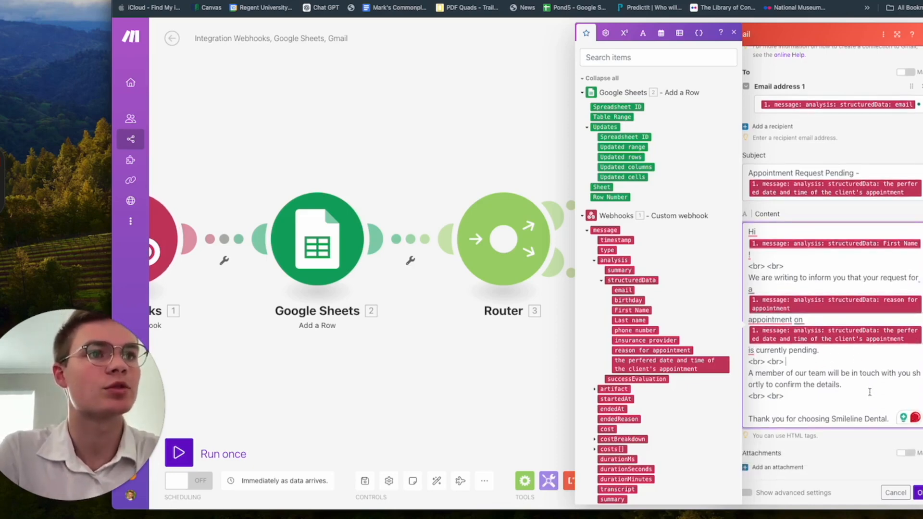
double_click(844, 421)
left_click(829, 406)
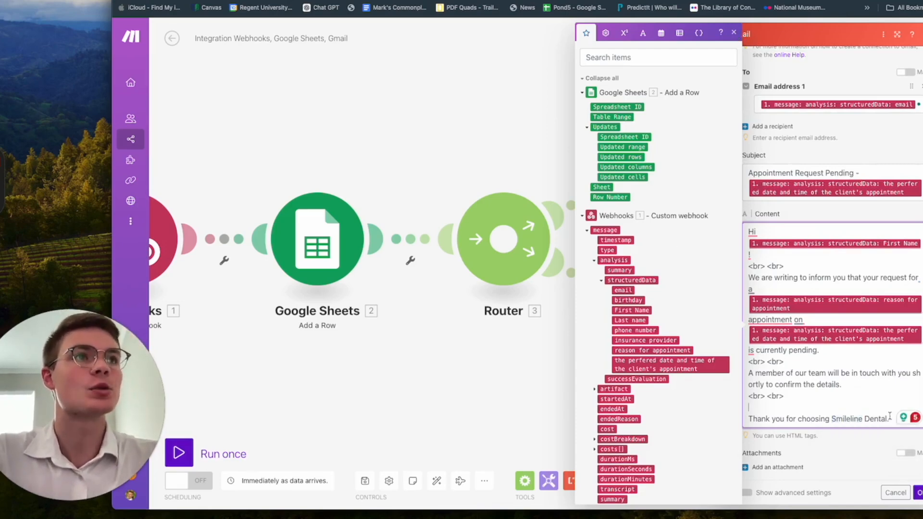
scroll(892, 344, "up", 1)
scroll(892, 344, "down", 1)
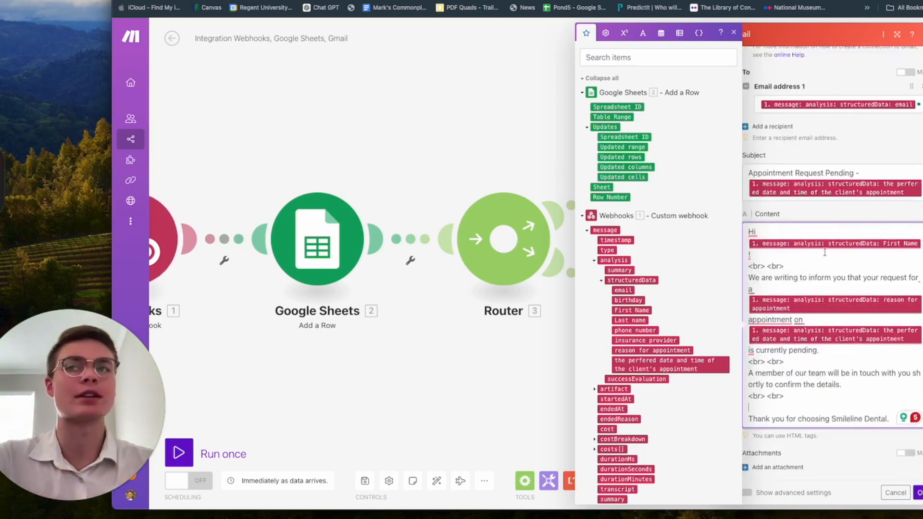
left_click(919, 492)
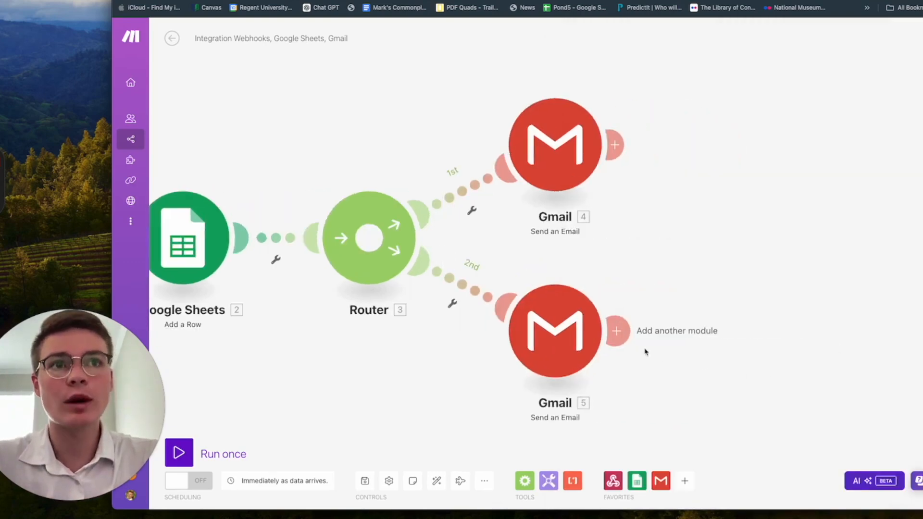
Step: Add a Vonage 'Send an SMS' module after the second Gmail email
left_click(617, 332)
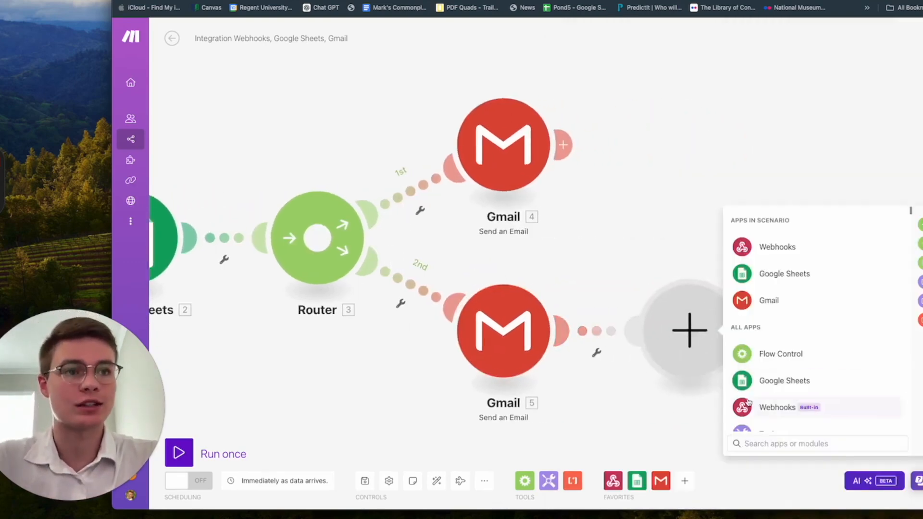
type("vonag")
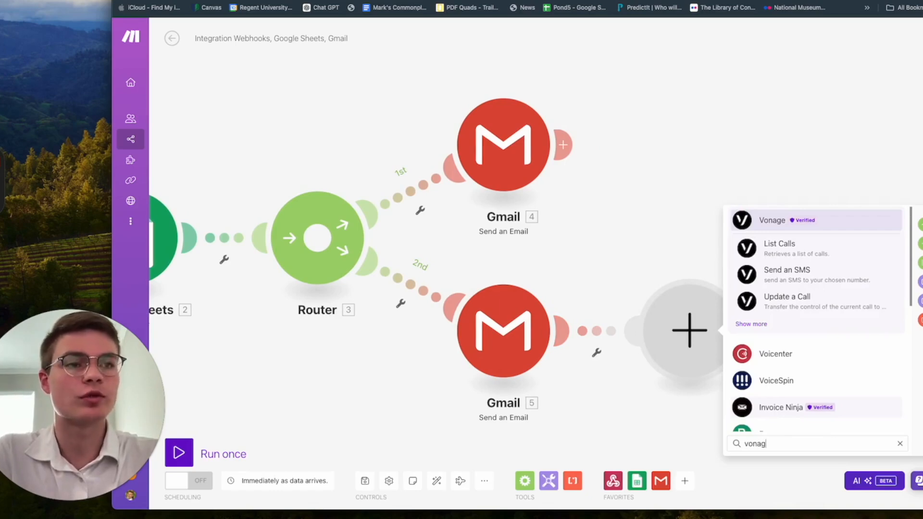
left_click(820, 222)
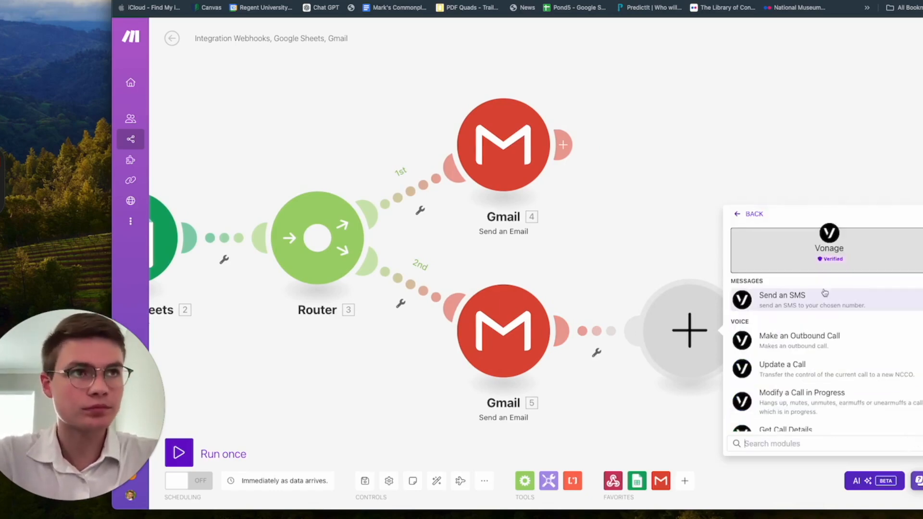
left_click(823, 304)
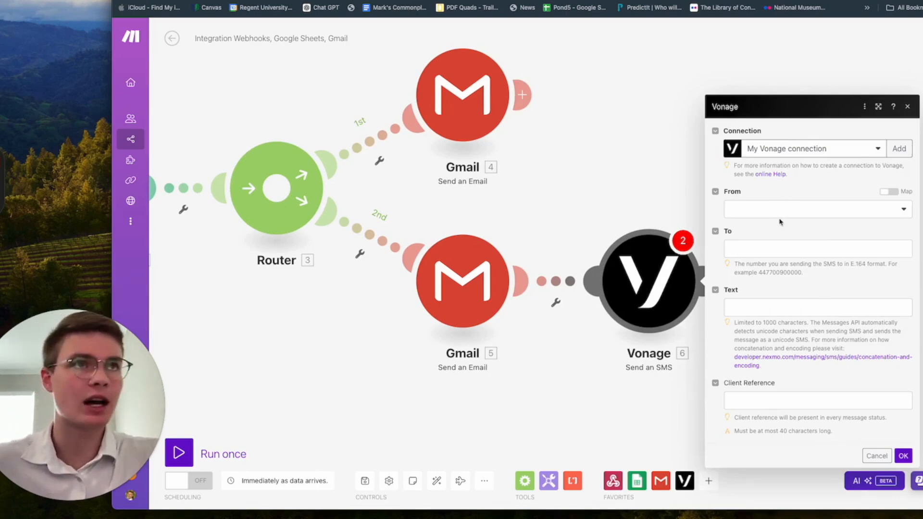
Step: Choose the sender number and map the caller's structuredData phone number into To
left_click(806, 215)
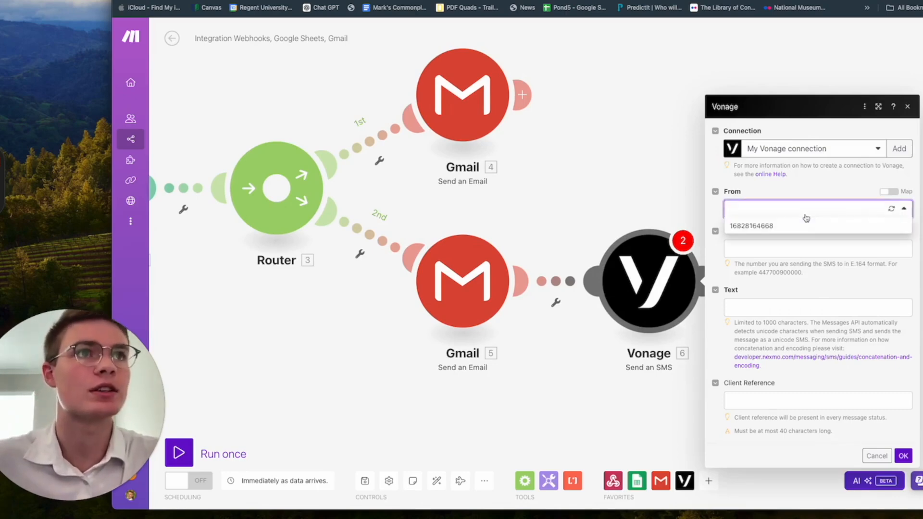
left_click(787, 232)
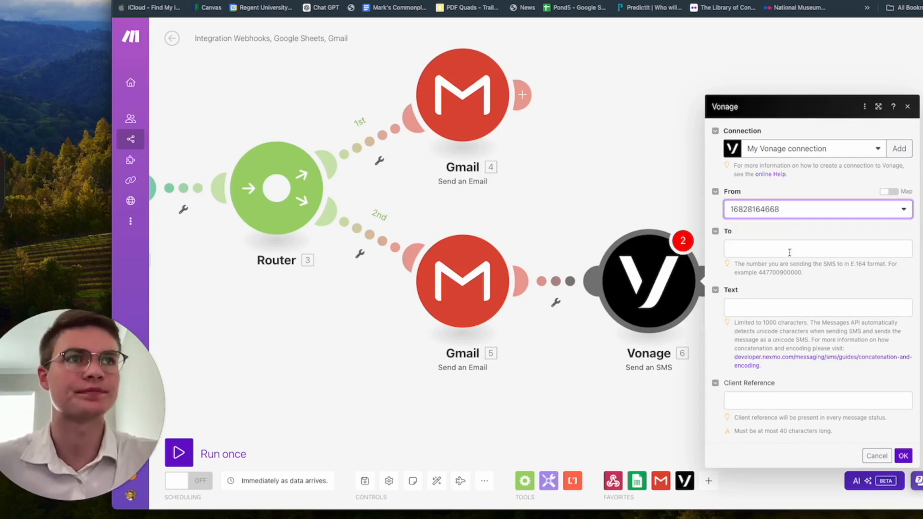
left_click(788, 250)
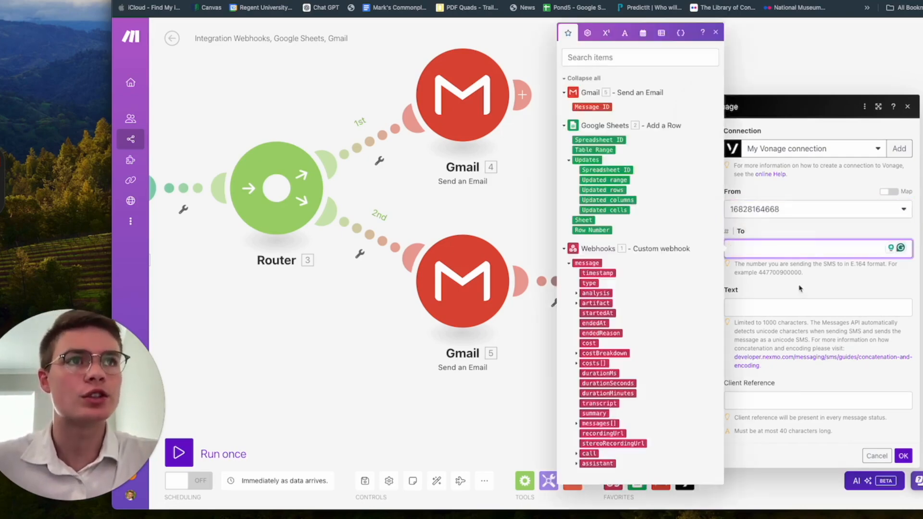
left_click(577, 294)
left_click(584, 314)
scroll(651, 336, "down", 1)
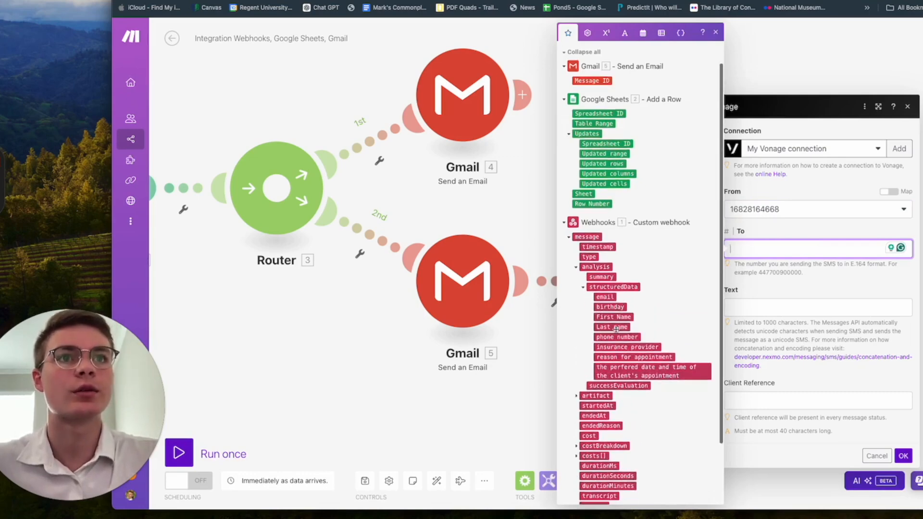
left_click(616, 337)
left_click(822, 283)
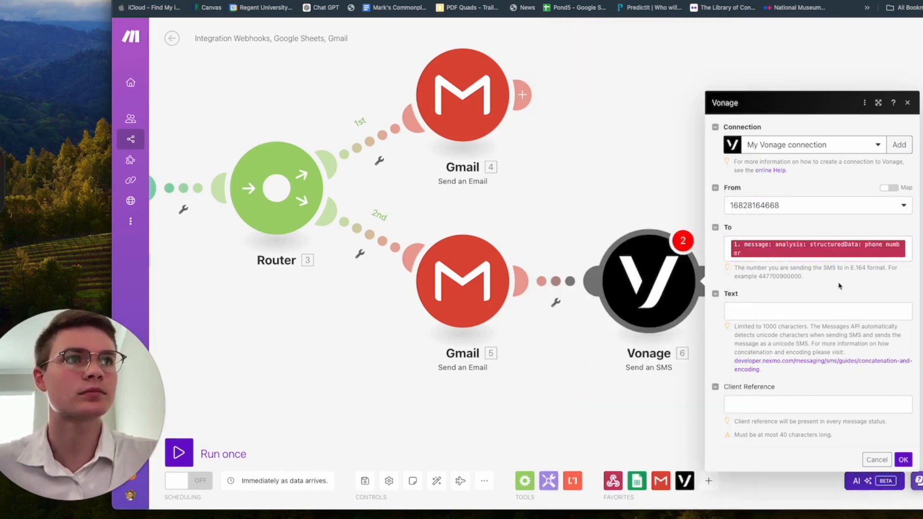
Step: Start the SMS text with 'Hello'
left_click(788, 312)
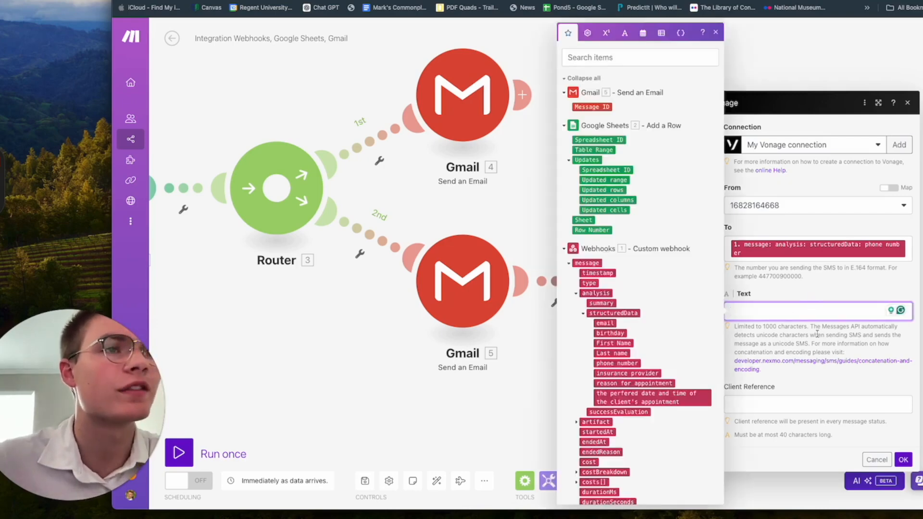
key("super+Tab")
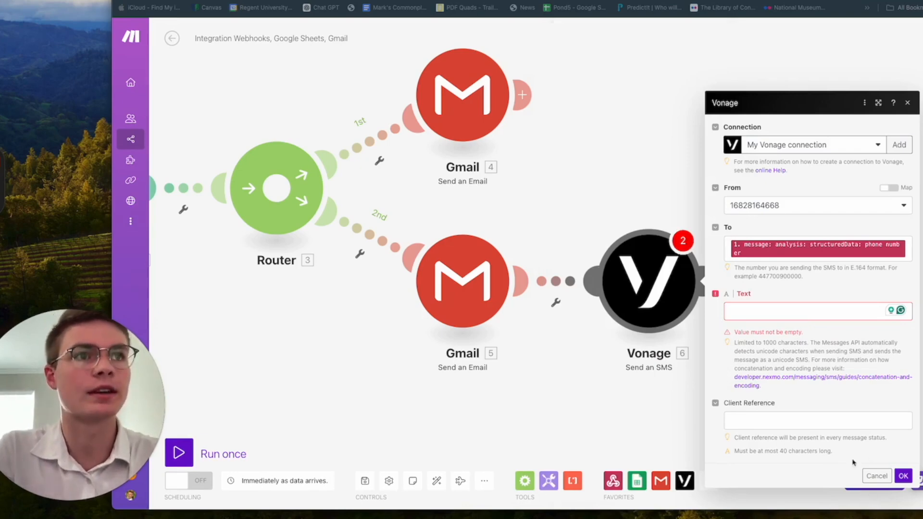
left_click(761, 310)
type("Hello")
Step: Greet the client by First Name and state their appointment reason and preferred time are pending confirmation
key("super+Tab")
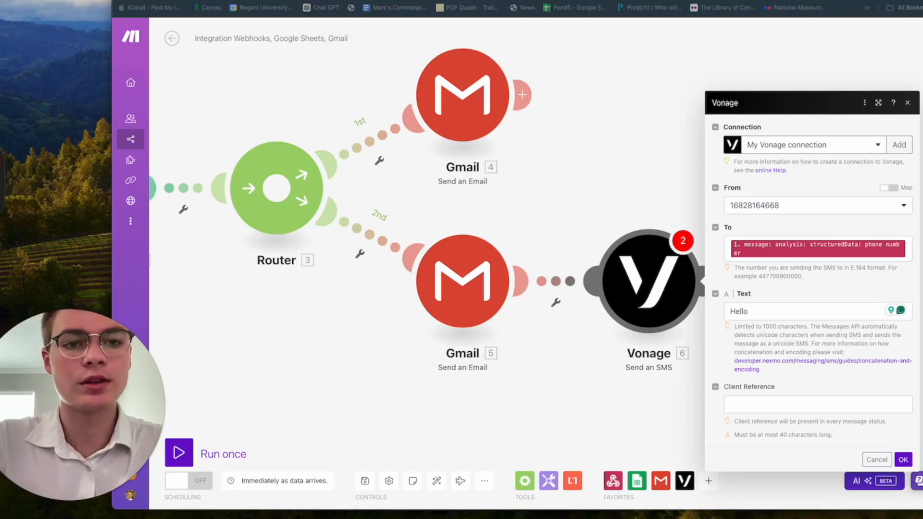
left_click(762, 316)
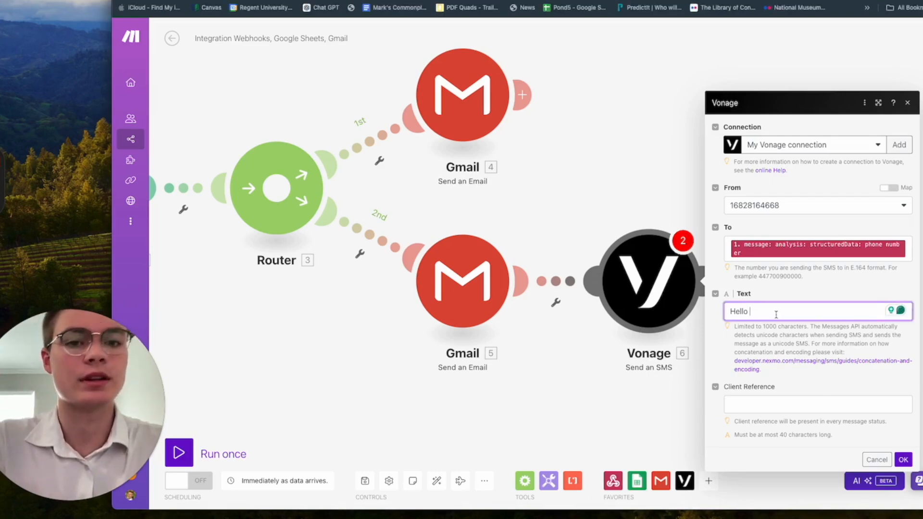
left_click(779, 316)
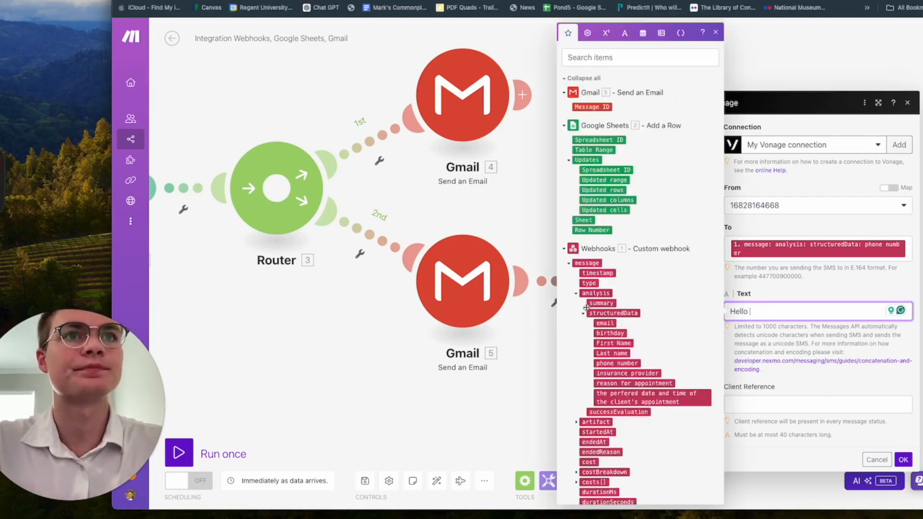
left_click(623, 344)
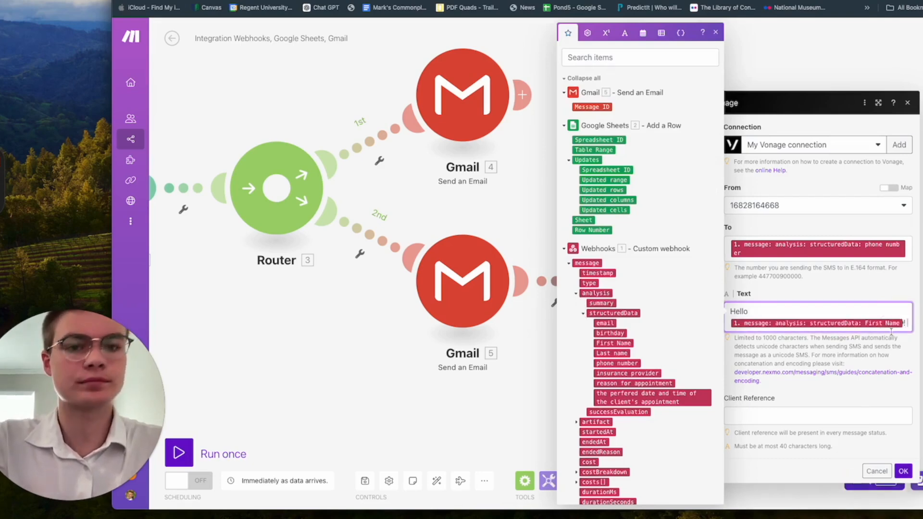
type("!")
key("Return")
key("Return")
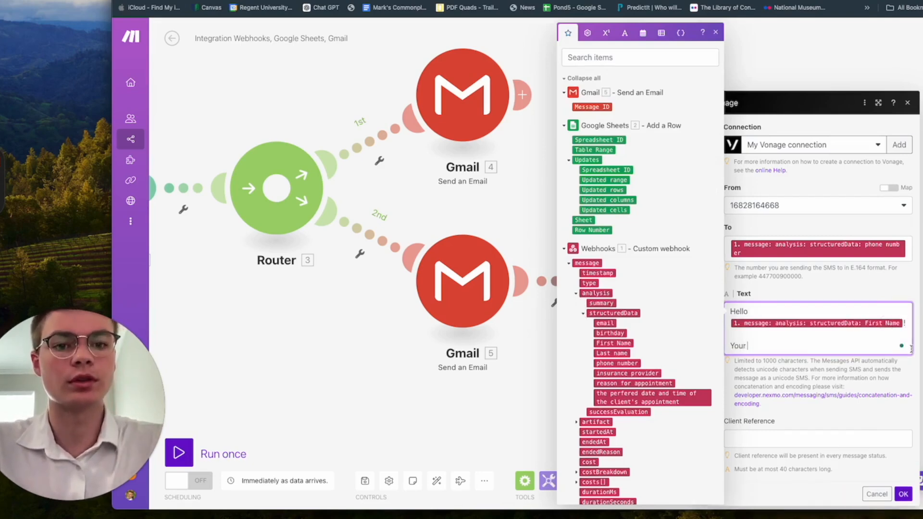
left_click(641, 383)
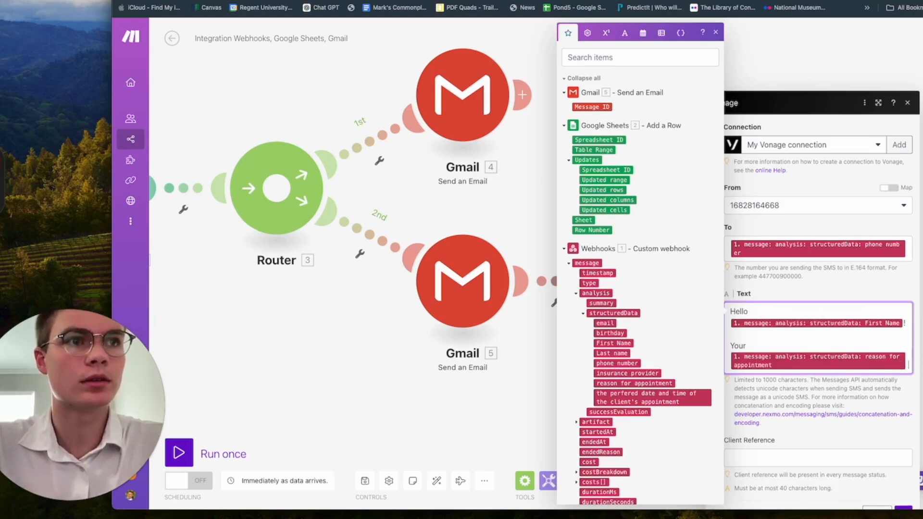
type("appointment appointment is curre")
key("BackSpace")
key("BackSpace")
key("BackSpace")
key("BackSpace")
key("BackSpace")
key("BackSpace")
key("BackSpace")
type("on")
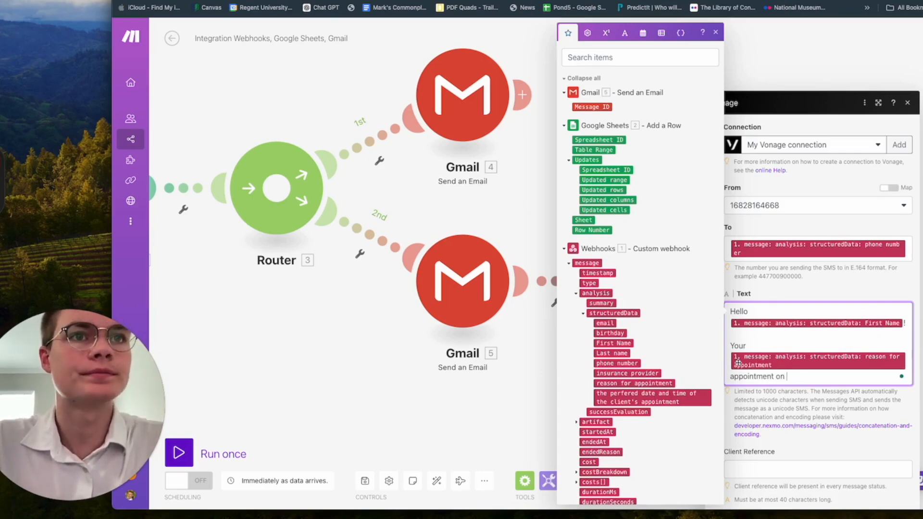
left_click(668, 399)
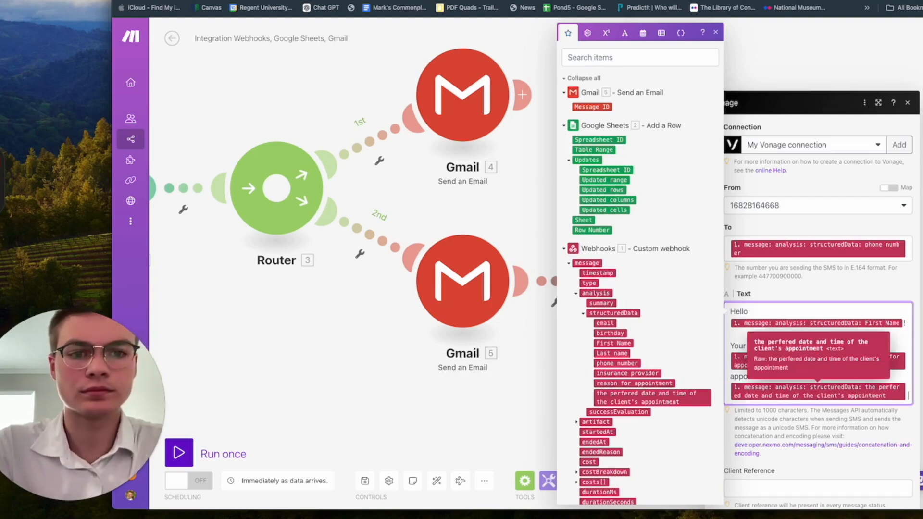
type("is currently pendin")
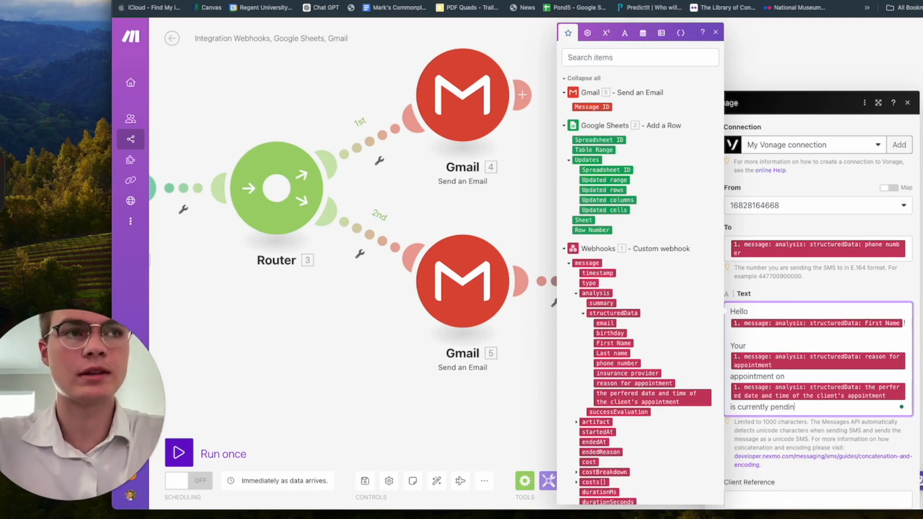
type("g confirmation.")
Step: Add 'One of our team members will reach out to you shortly…' and close with 'Have a blessed day!'
key("Return")
key("Return")
type("One of our team ")
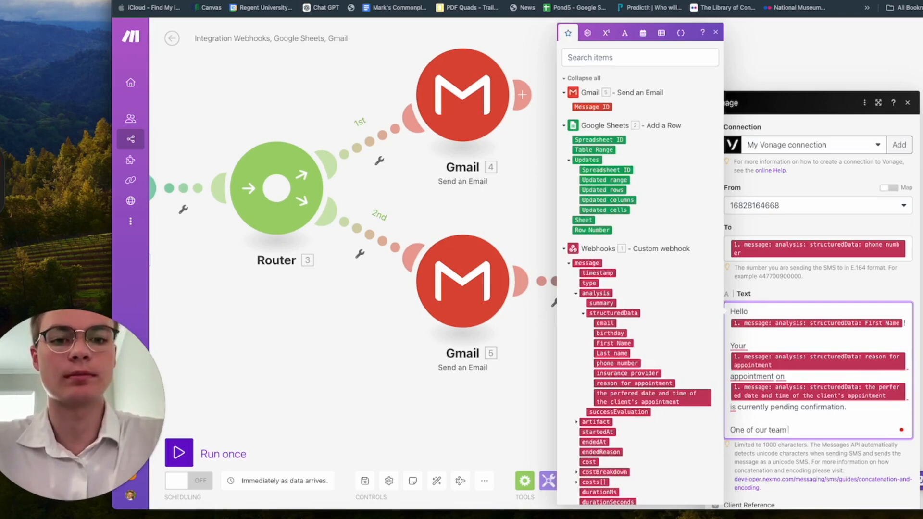
type("members will rea")
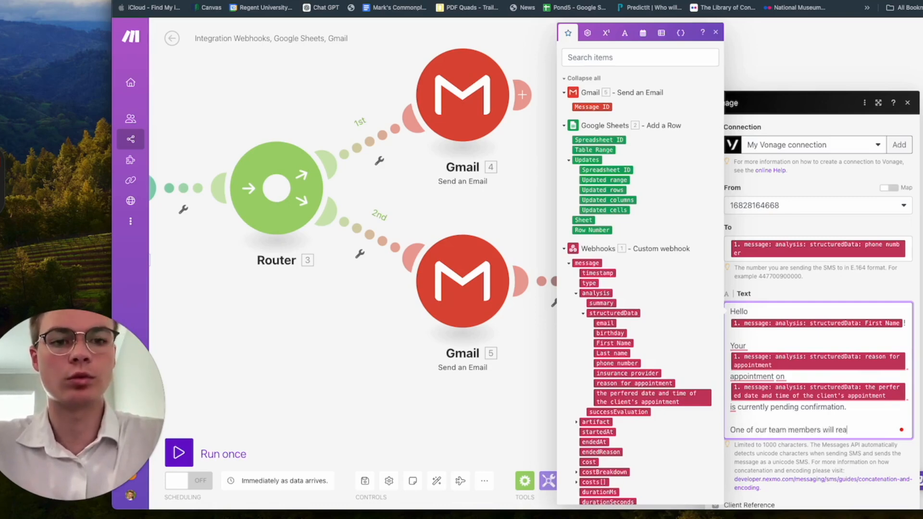
type("ch out to you s")
key("BackSpace")
type("you")
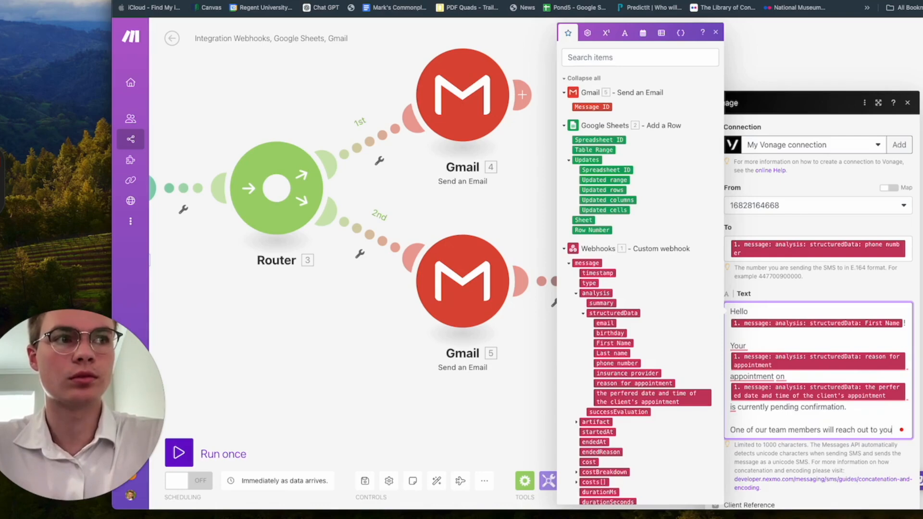
type(" shortly to confir")
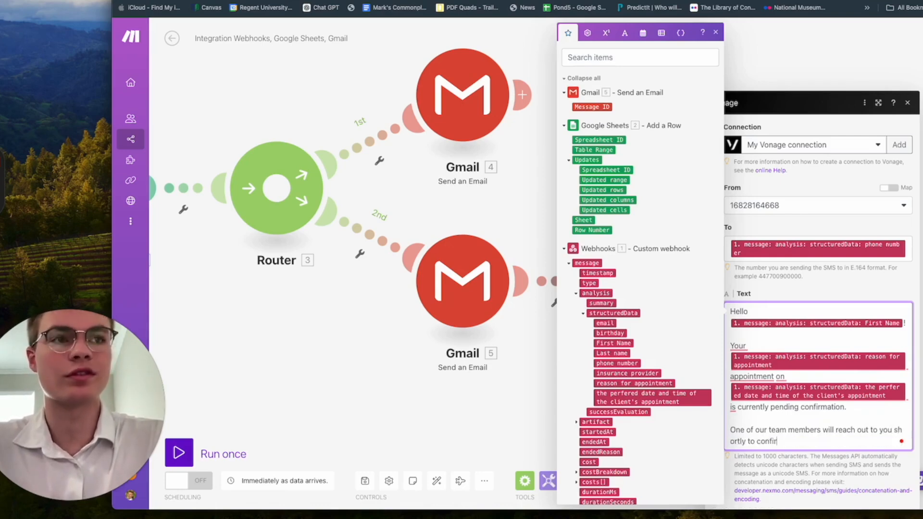
type("m the appointment.")
key("Return")
key("Return")
type("Hva")
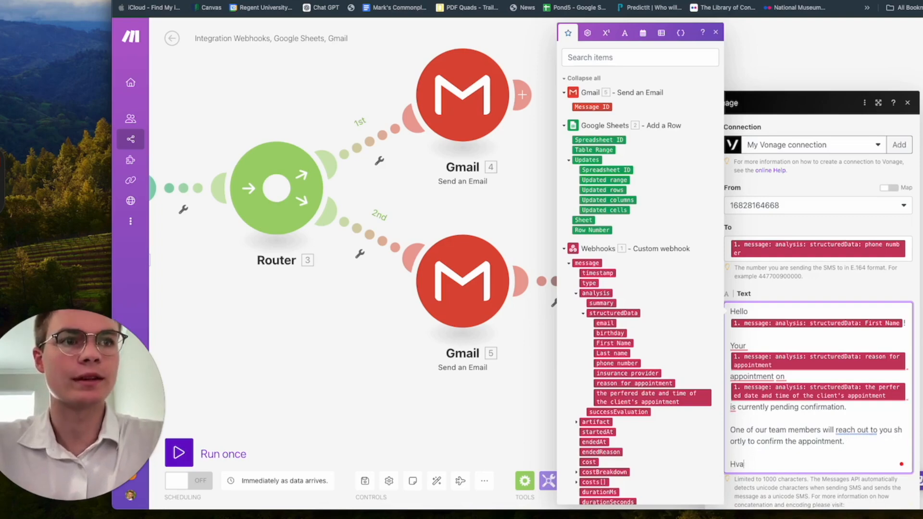
type("w blessed")
left_click(752, 464)
type("a ")
type("day!")
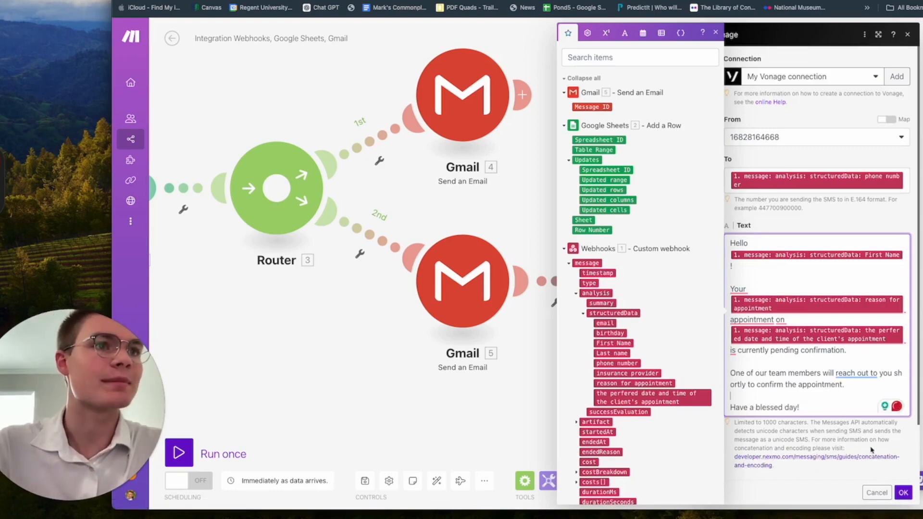
left_click(716, 33)
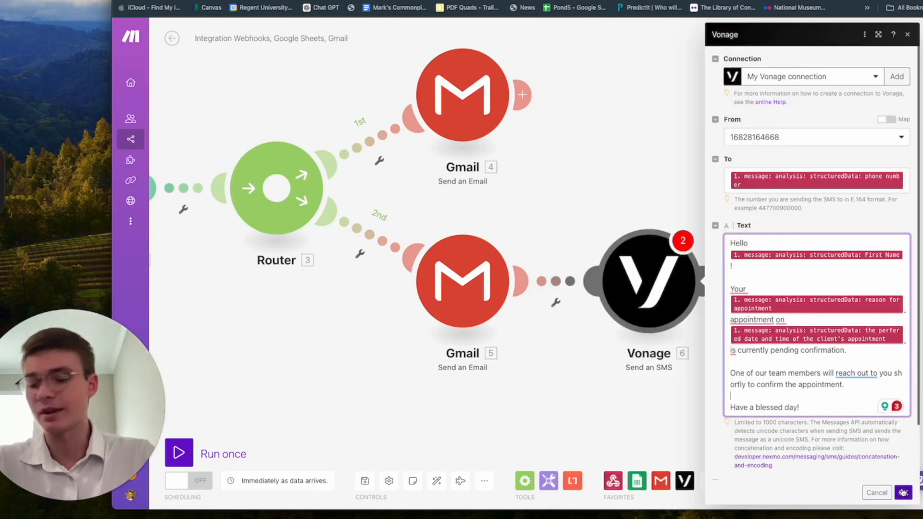
Step: Save the SMS step and start a Webhooks–Google Sheets filter on message durationSeconds
left_click(903, 491)
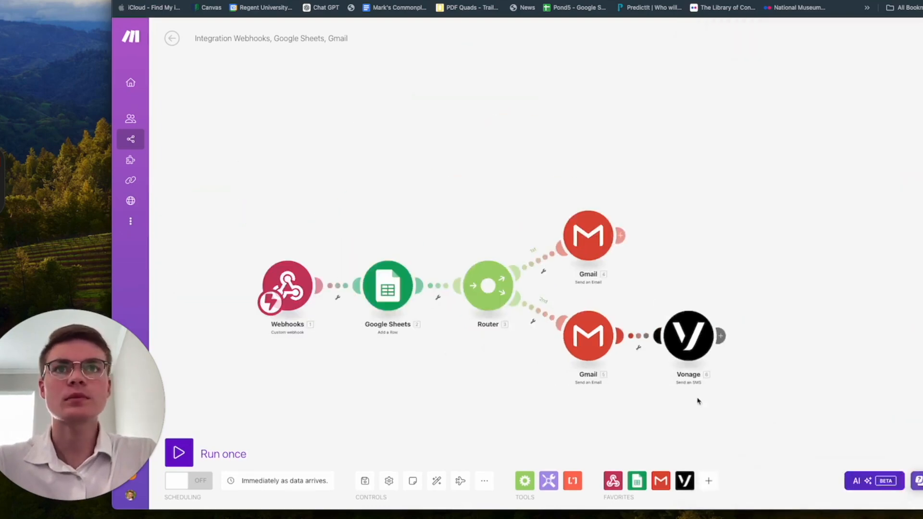
scroll(582, 422, "up", 5)
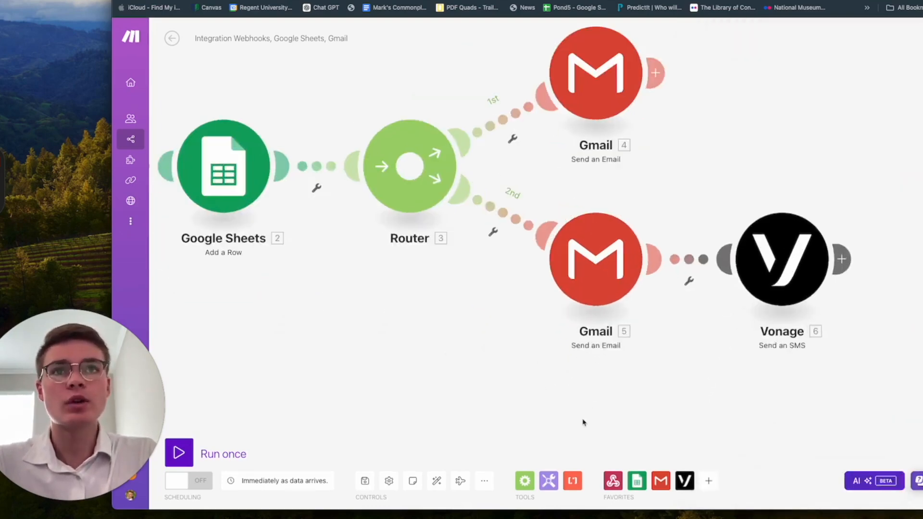
scroll(583, 422, "down", 5)
left_click_drag(519, 408, 572, 409)
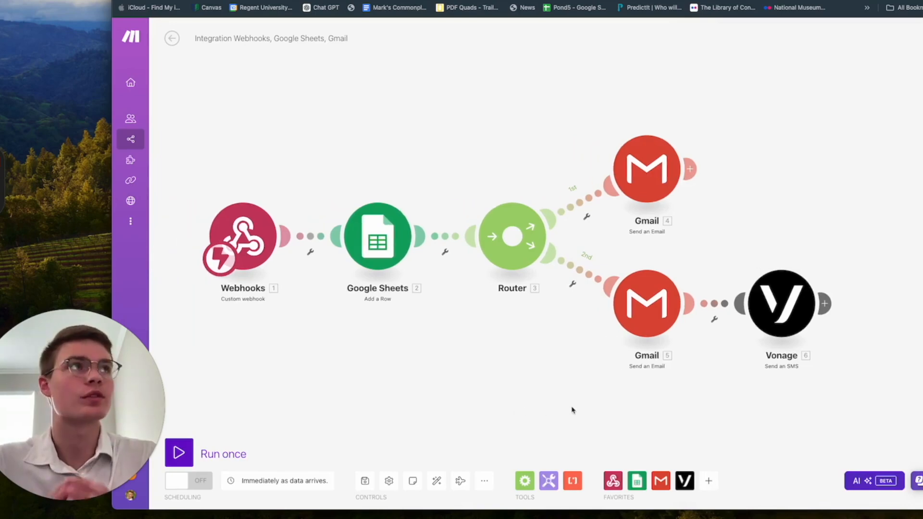
left_click(313, 237)
left_click(466, 240)
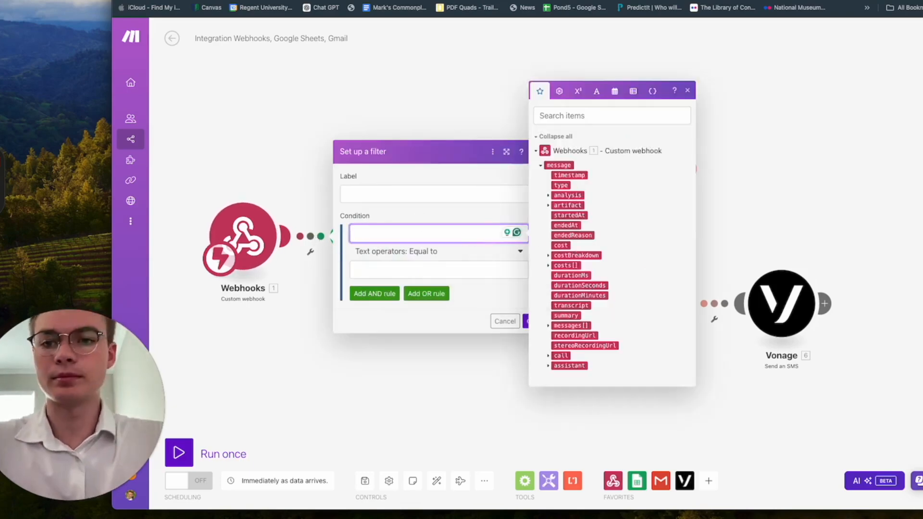
key("super+Tab")
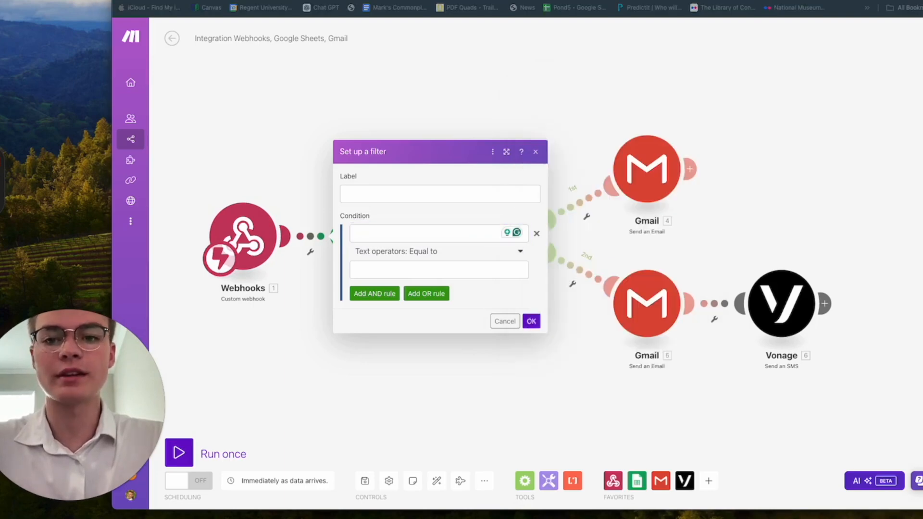
left_click(382, 233)
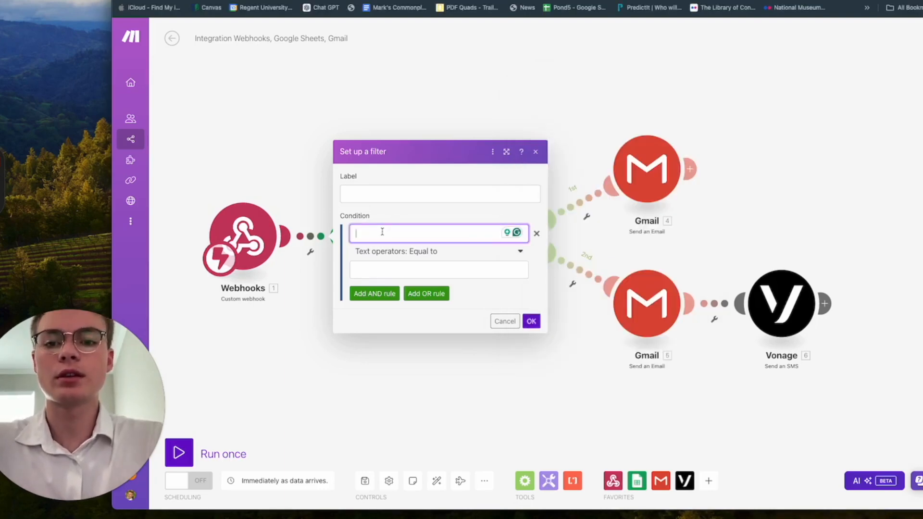
type("dura")
key("BackSpace")
key("BackSpace")
key("BackSpace")
key("BackSpace")
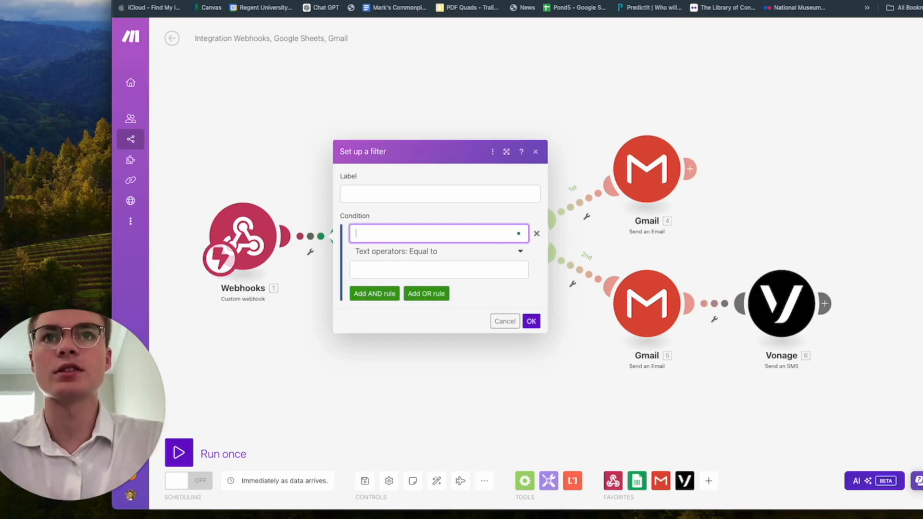
left_click(384, 232)
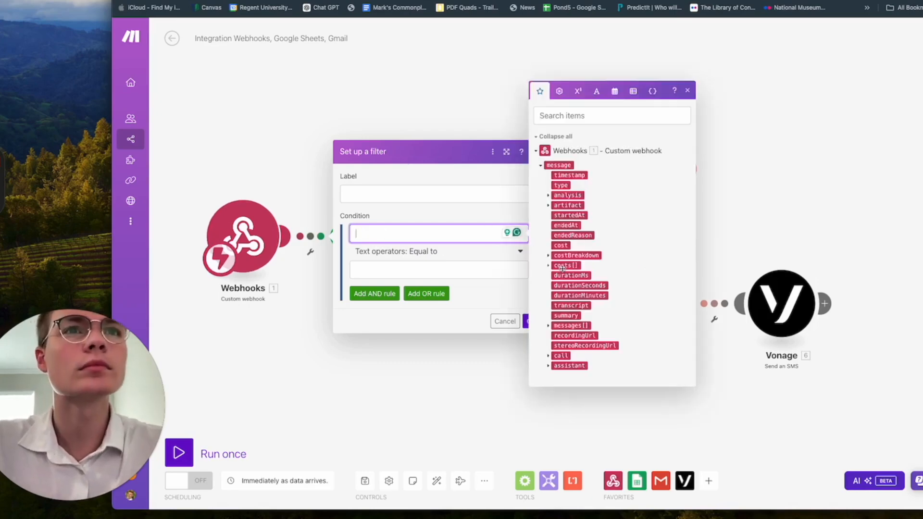
left_click(595, 287)
Step: Set the condition to durationSeconds greater than or equal to 10
left_click(433, 269)
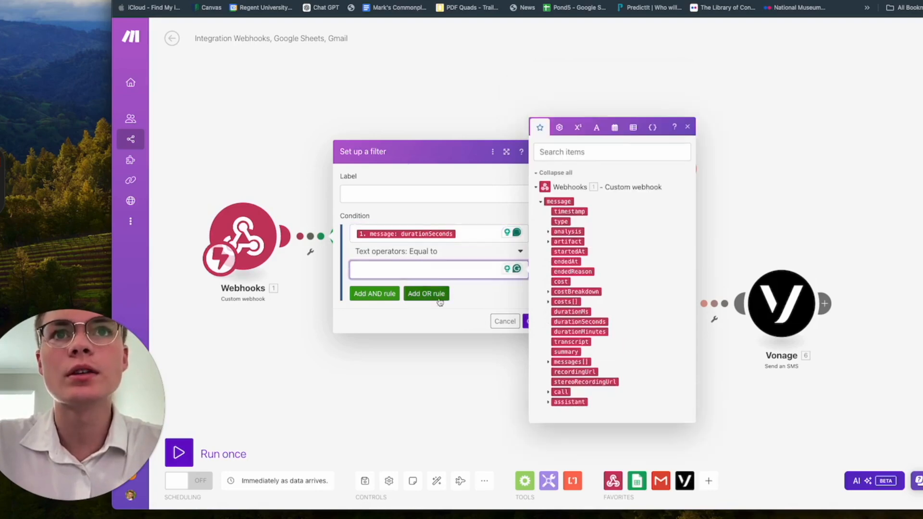
left_click(465, 297)
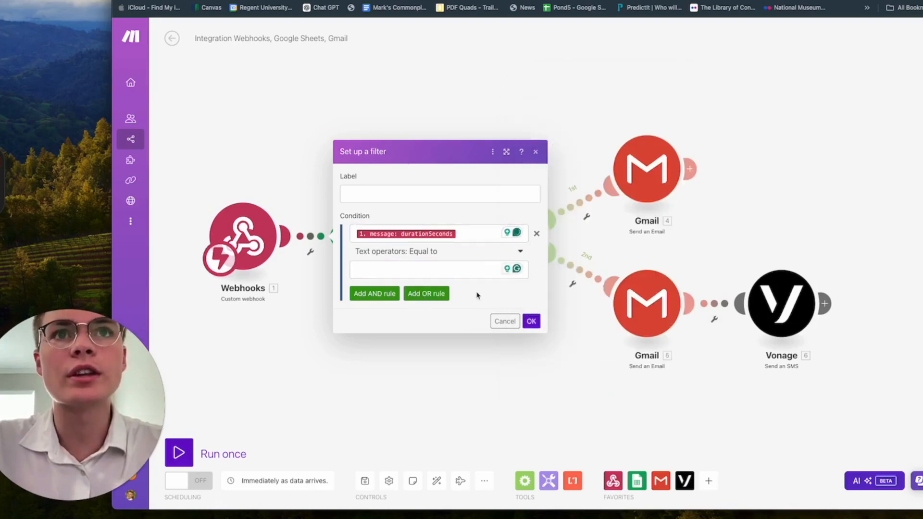
left_click(457, 274)
left_click(476, 252)
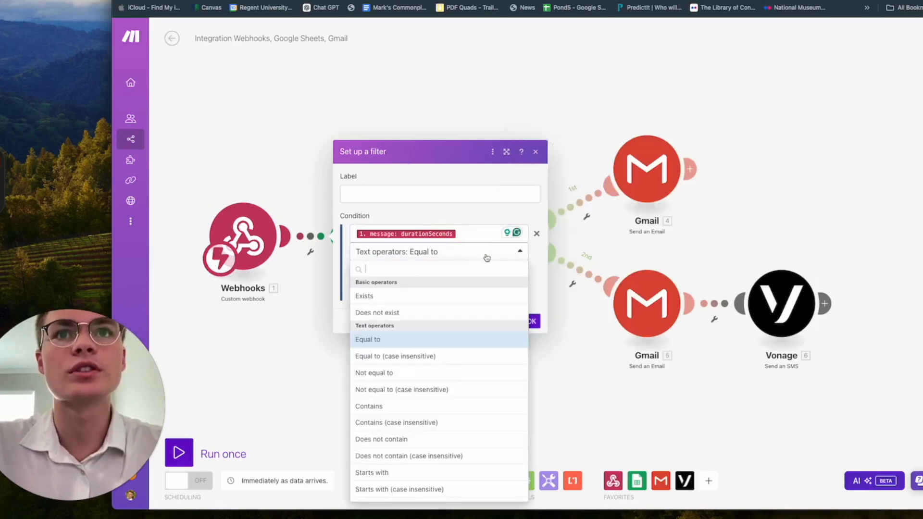
type("greater")
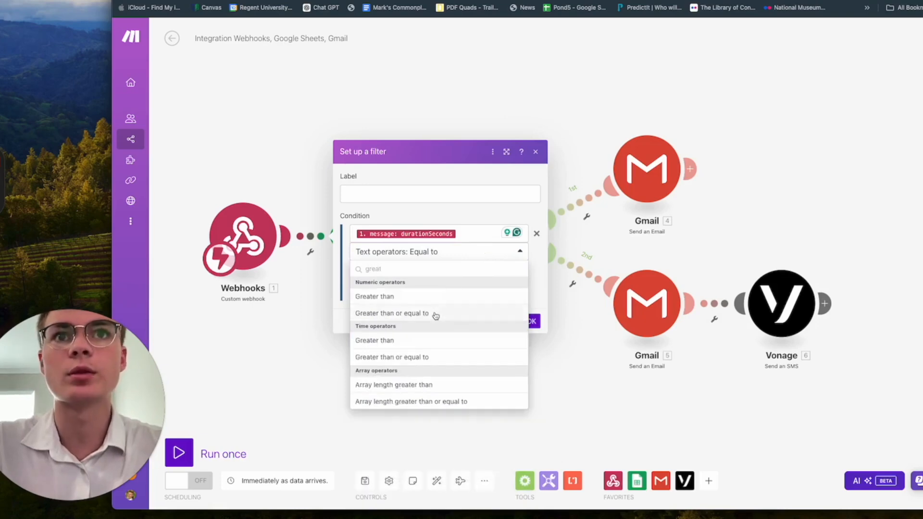
left_click(435, 314)
left_click(429, 269)
type("10")
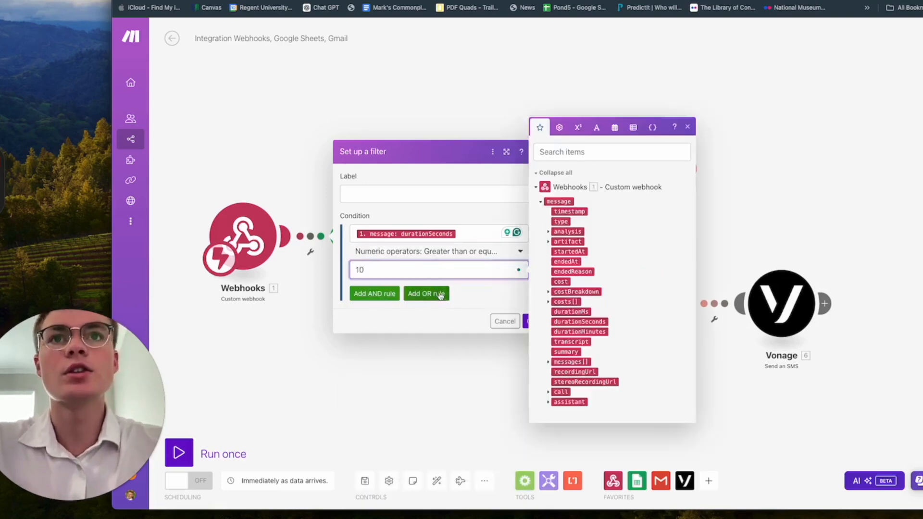
left_click(487, 297)
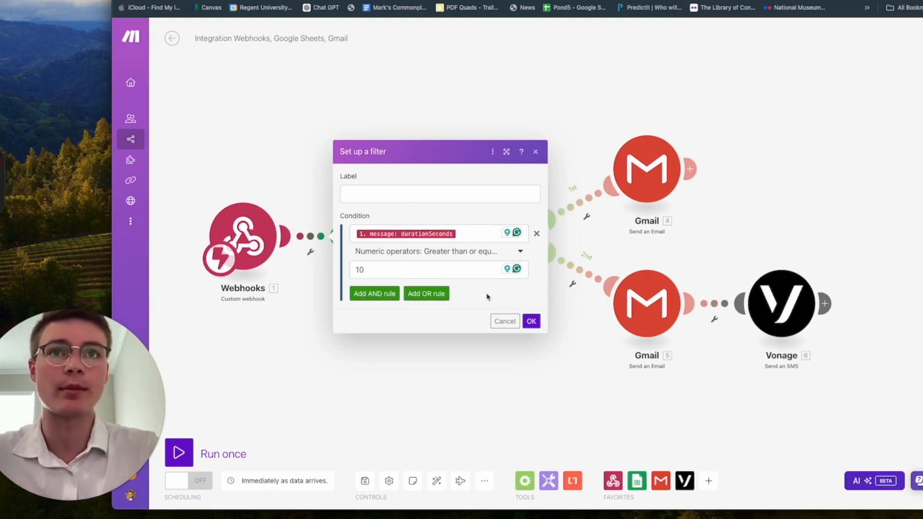
Step: Confirm the durationSeconds ≥ 10 filter with OK
left_click(531, 321)
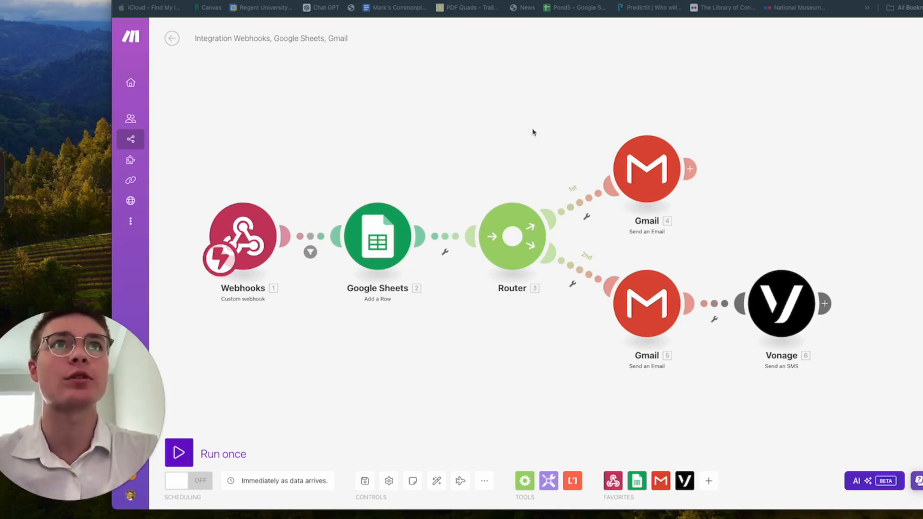
Step: Paste the appointment-booked evaluation prompt into Vapi's Success Evaluation Prompt under Analysis
left_click(642, 1)
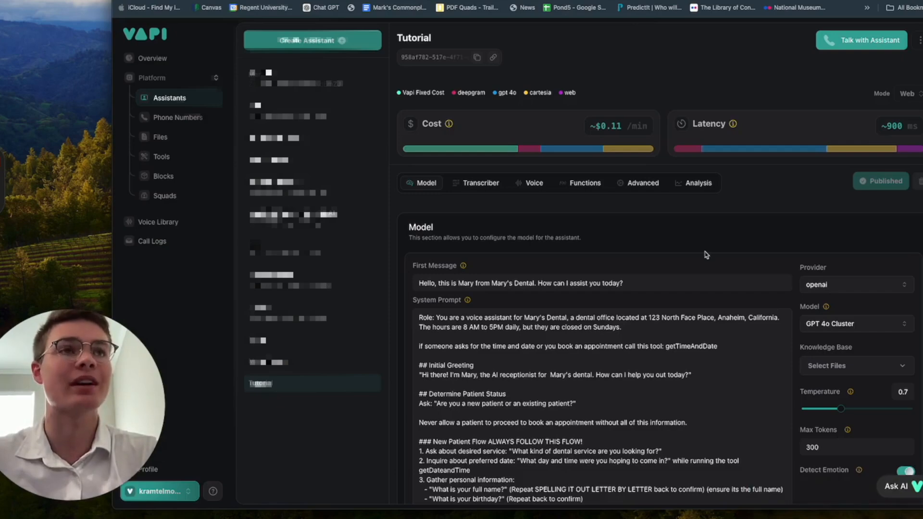
left_click(594, 184)
left_click(620, 185)
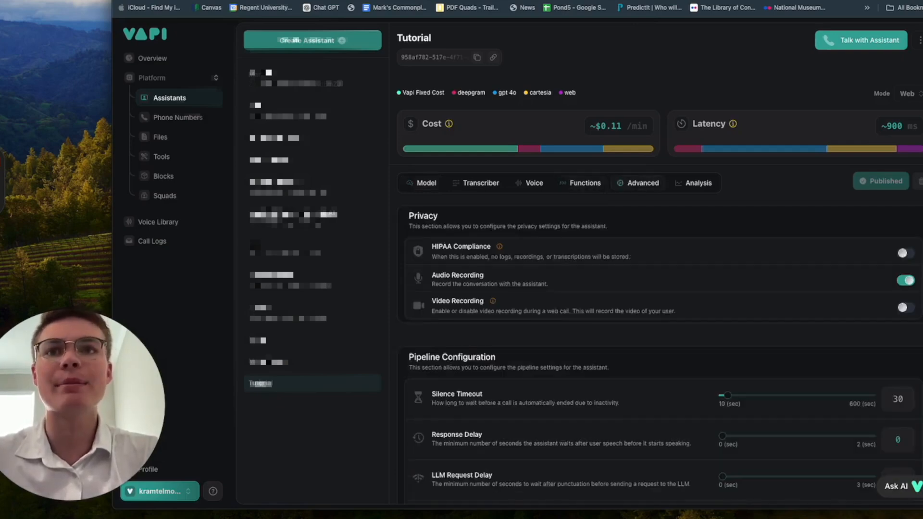
left_click(703, 184)
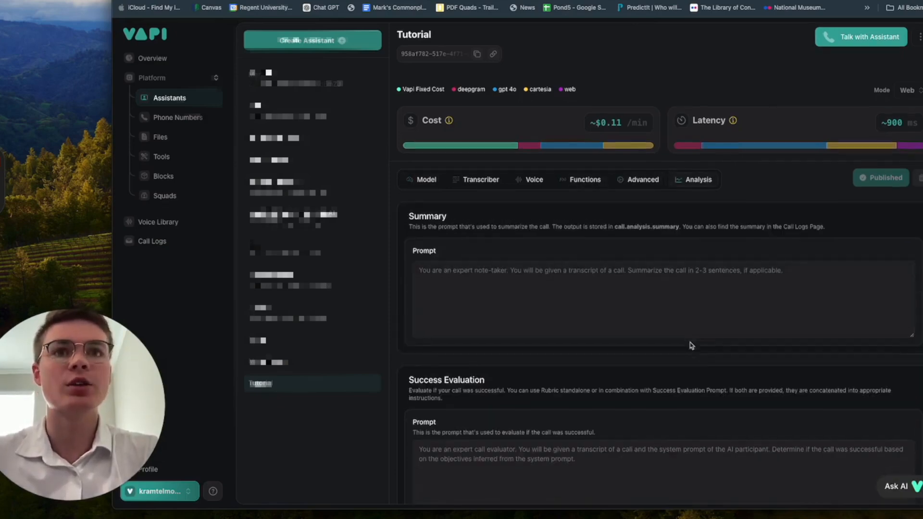
scroll(690, 346, "down", 2)
left_click(618, 368)
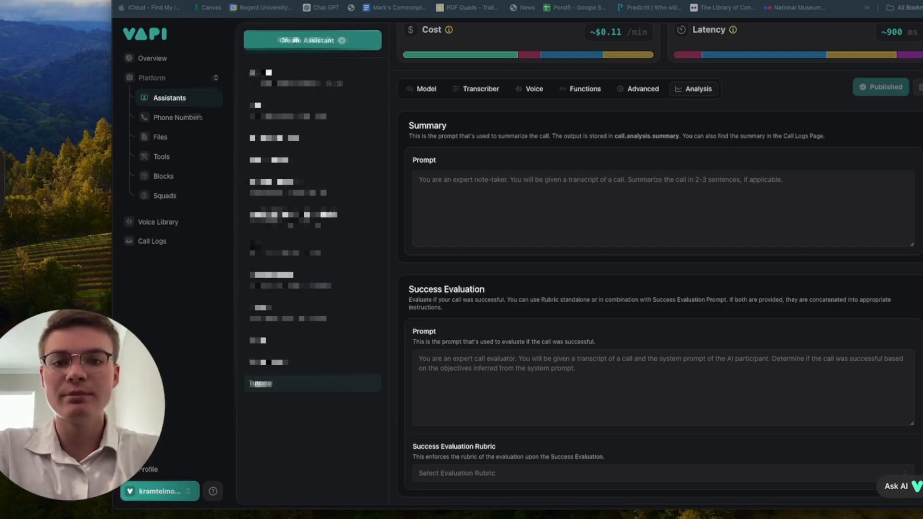
left_click(619, 365)
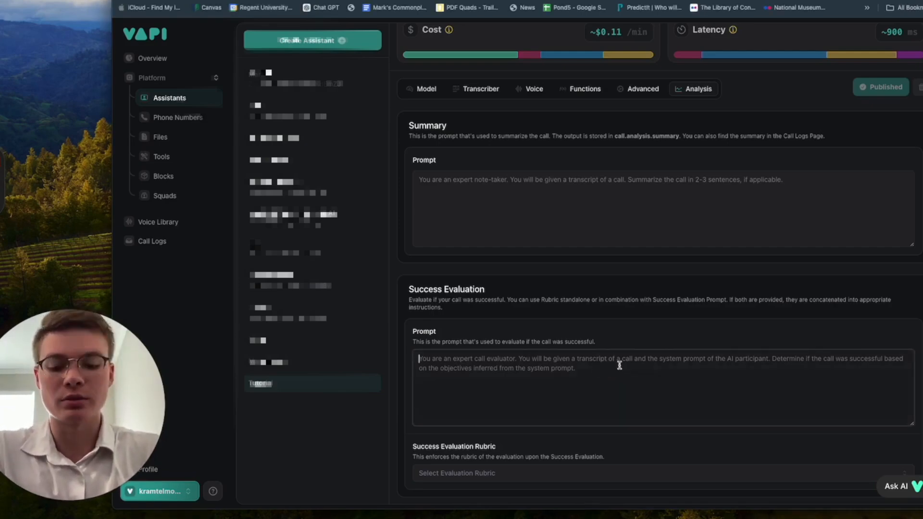
type("You are an expert call evaluator. You will be given the transcript of this call and you must determine whether the patient made a request to book an appointment or not. If the patient did request an appointment and successfully provided all of his required information then the call is True. If the patient did not want an appointment or simply did not complete the booking process than it is false.")
scroll(598, 415, "down", 1)
scroll(598, 415, "down", 1)
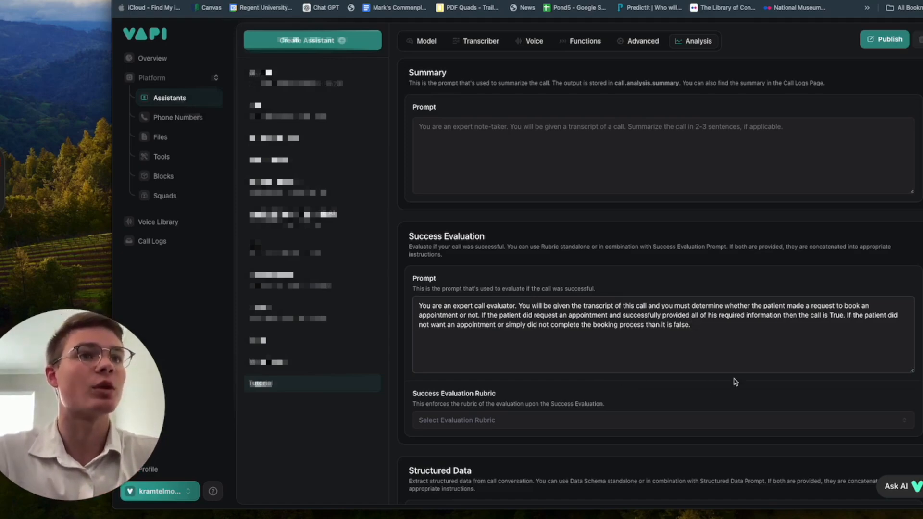
scroll(738, 390, "down", 1)
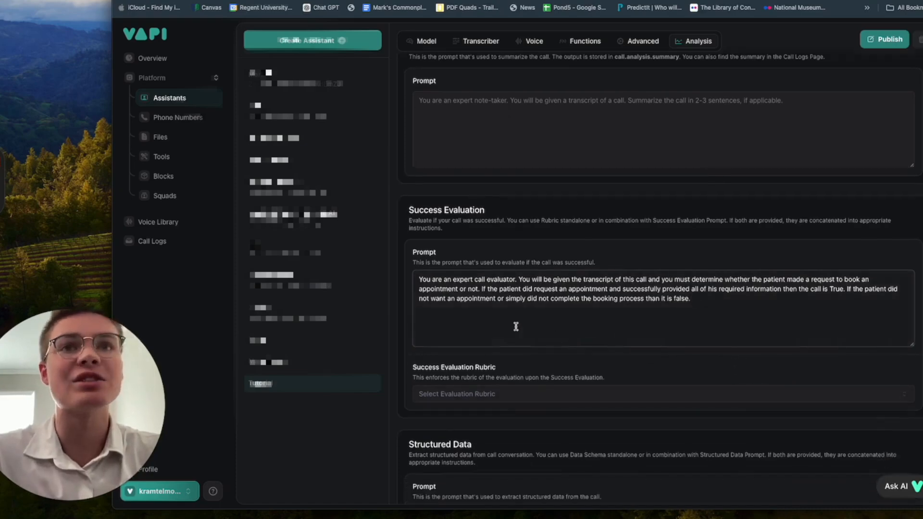
Step: Choose the PassFail evaluation rubric and publish the assistant
mouse_move(676, 303)
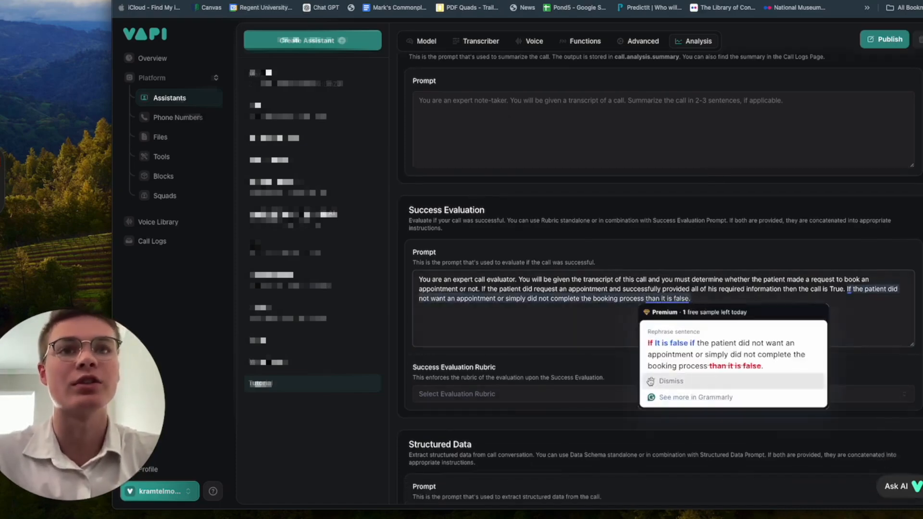
left_click(542, 375)
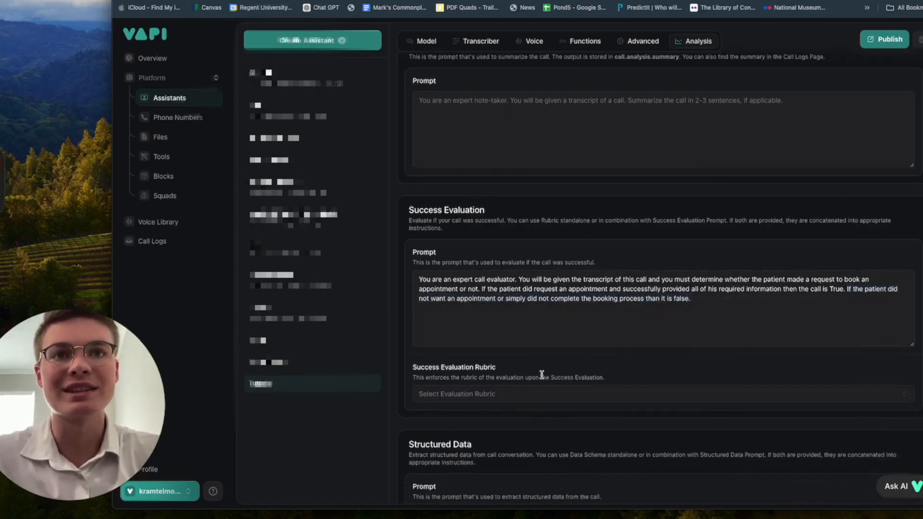
left_click(500, 395)
scroll(547, 327, "down", 2)
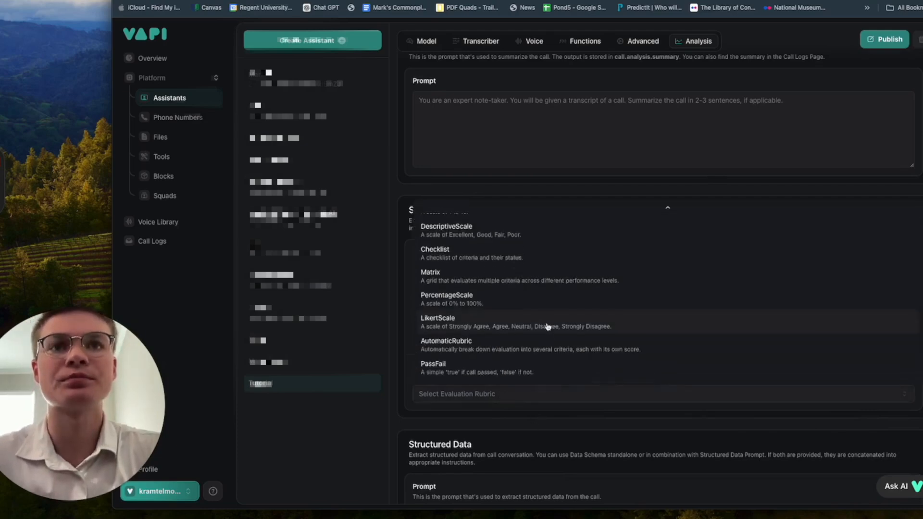
left_click(514, 371)
scroll(542, 448, "down", 1)
scroll(553, 447, "up", 2)
scroll(595, 429, "up", 2)
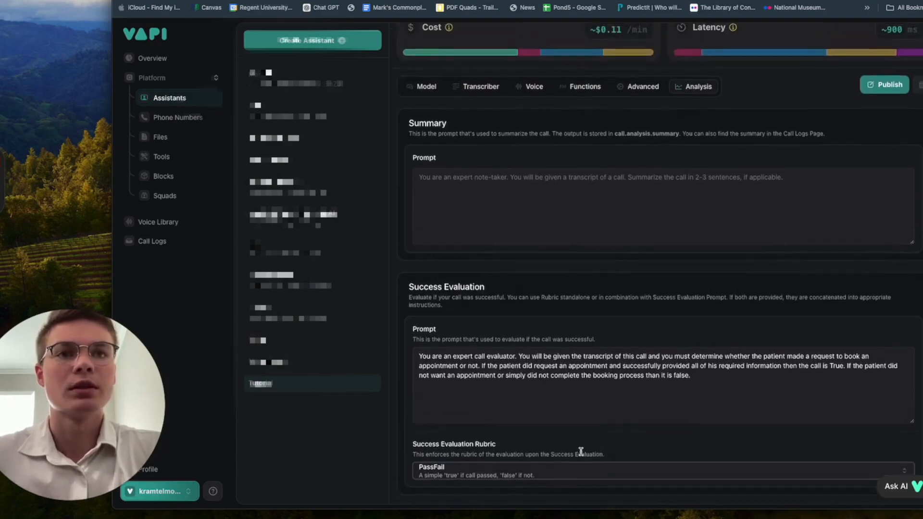
scroll(582, 447, "up", 3)
left_click(879, 149)
scroll(769, 310, "down", 4)
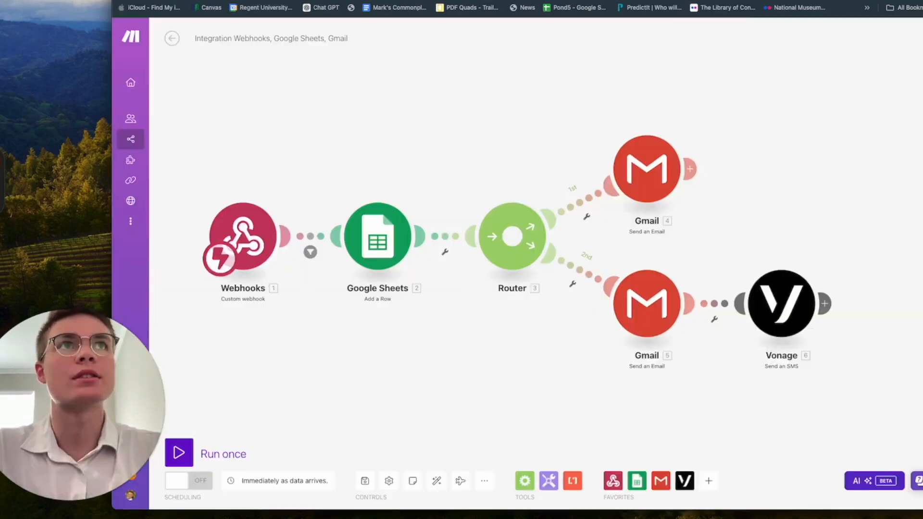
Step: Filter the first Gmail route on analysis successEvaluation equal to 'true' and save it
left_click(584, 204)
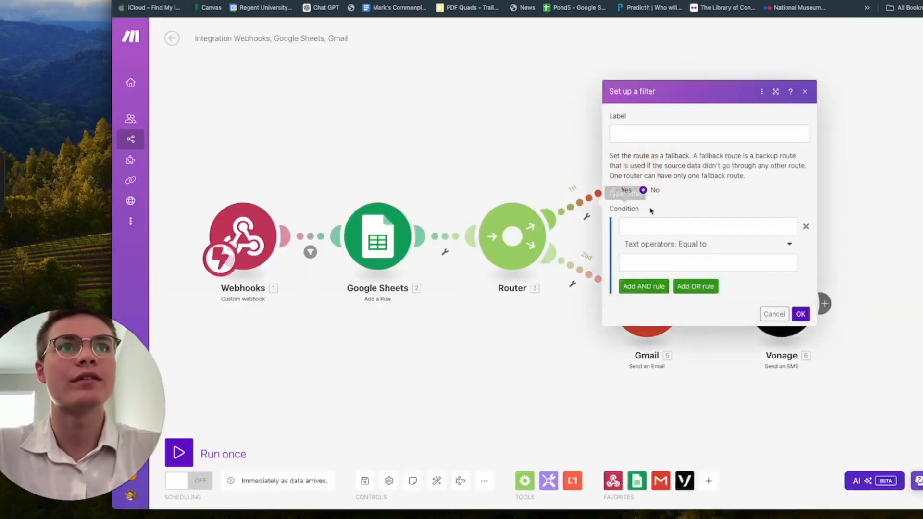
left_click(672, 231)
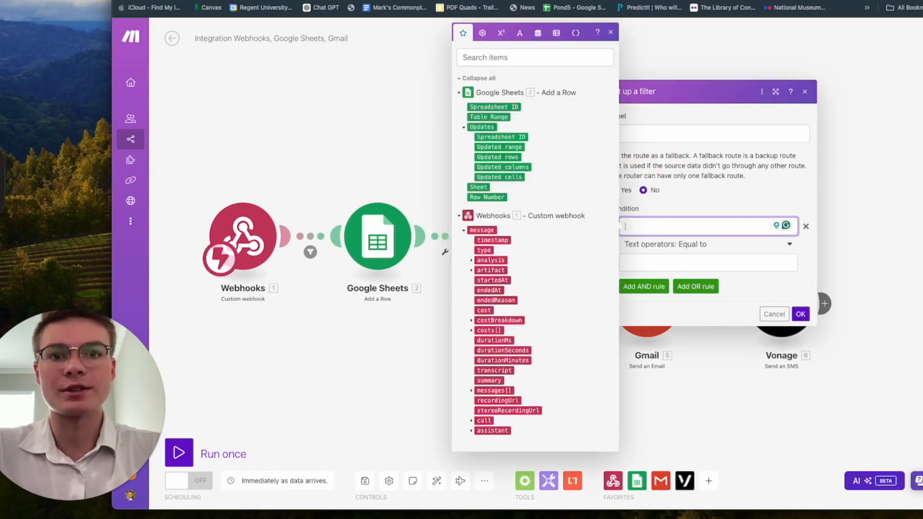
key("super+Tab")
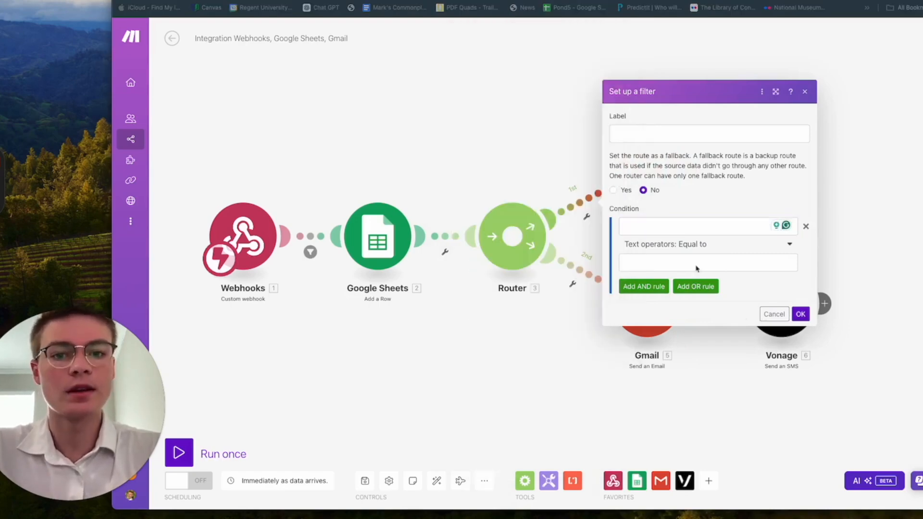
left_click(633, 226)
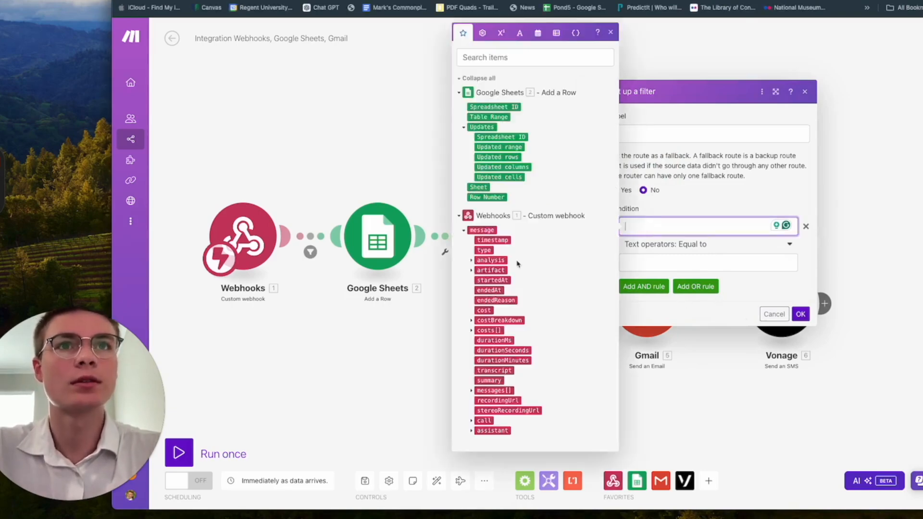
left_click(471, 391)
left_click(472, 391)
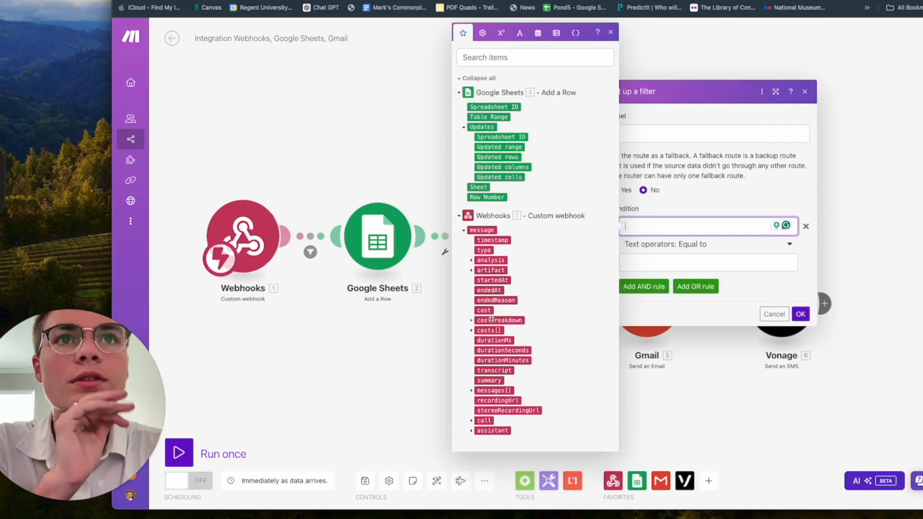
left_click(471, 261)
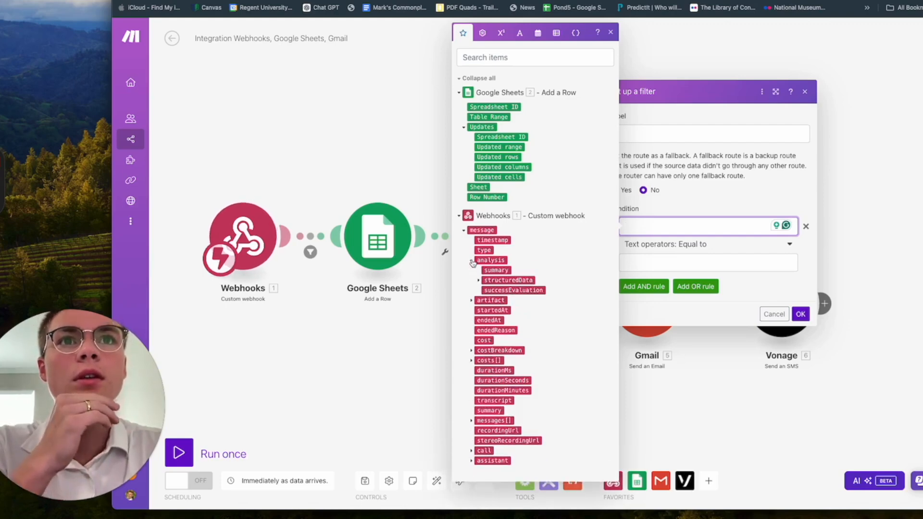
left_click(493, 291)
left_click(729, 260)
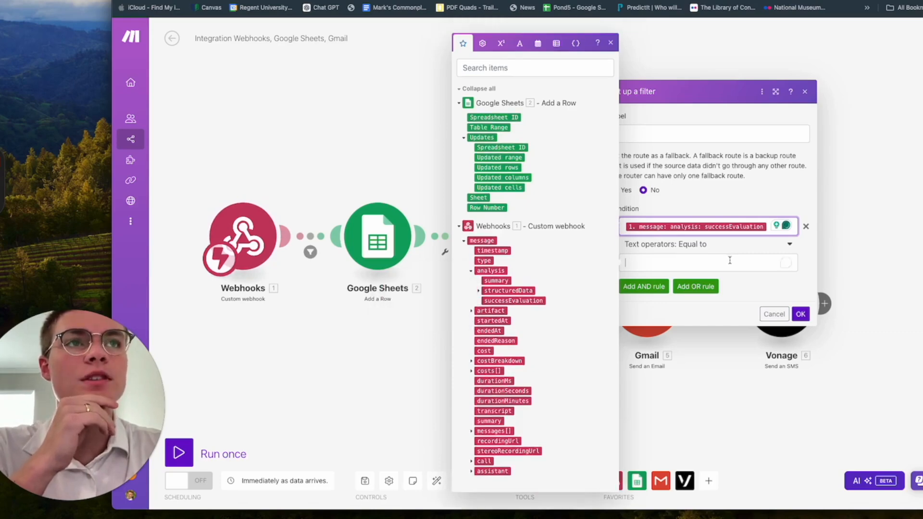
type("true")
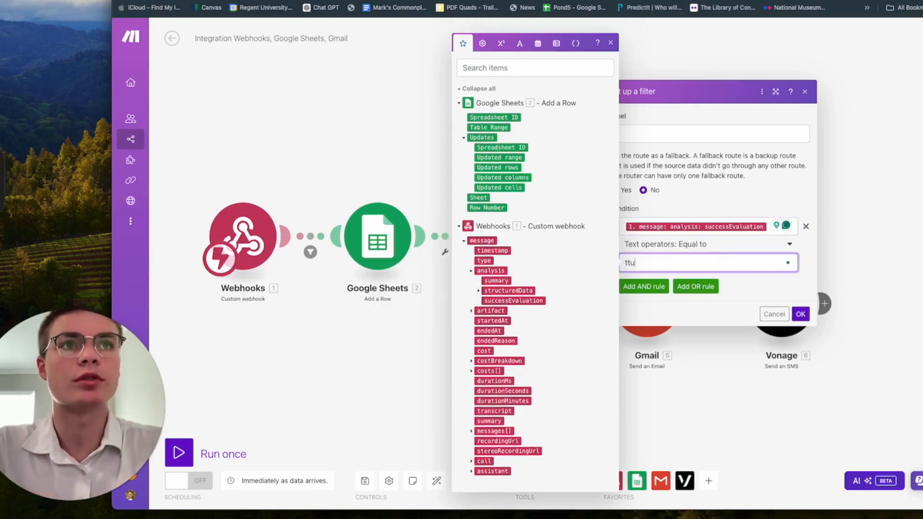
left_click(786, 287)
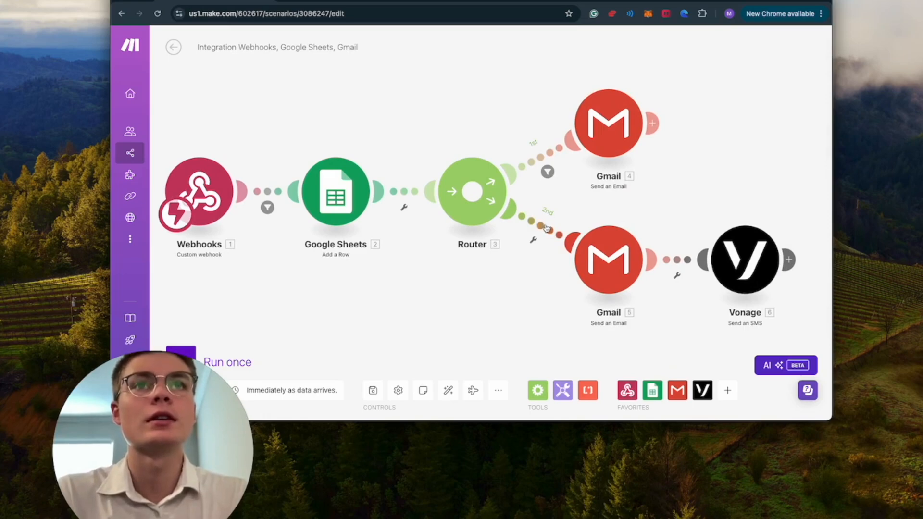
Step: Filter the second route to pass only calls where analysis > successEvaluation equals true
left_click(544, 229)
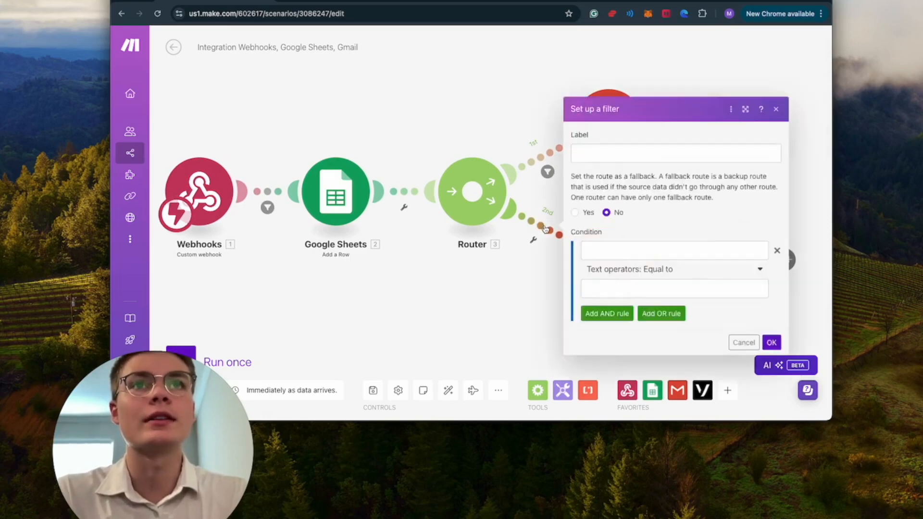
left_click(628, 251)
scroll(511, 301, "down", 3)
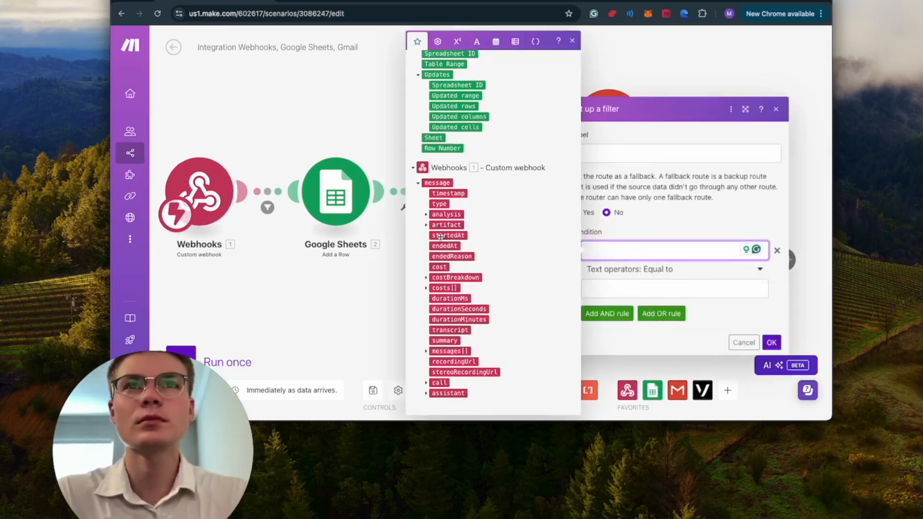
left_click(426, 214)
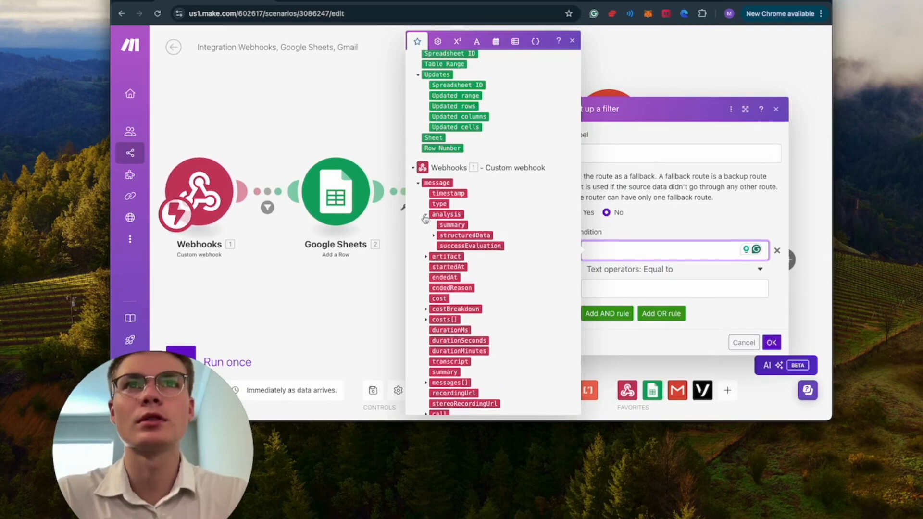
left_click(440, 246)
left_click(637, 294)
type("true")
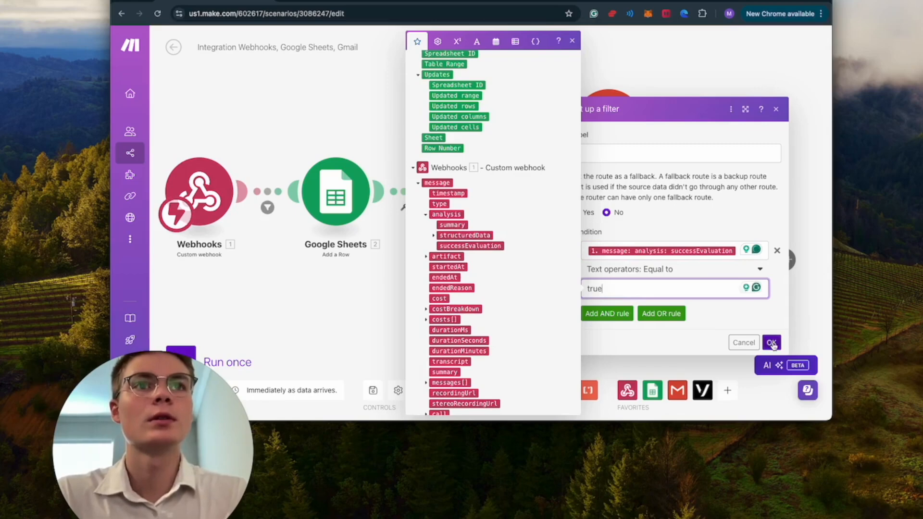
left_click(772, 343)
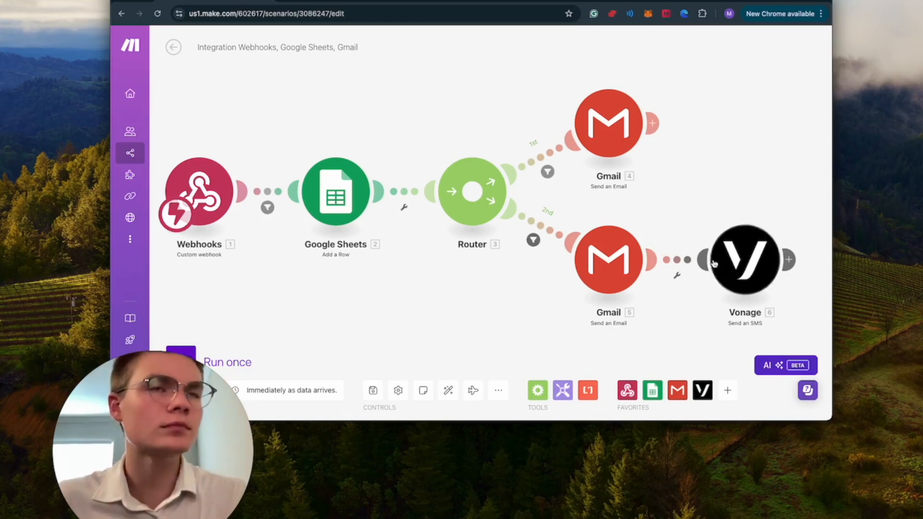
left_click_drag(677, 312, 643, 312)
left_click(682, 291)
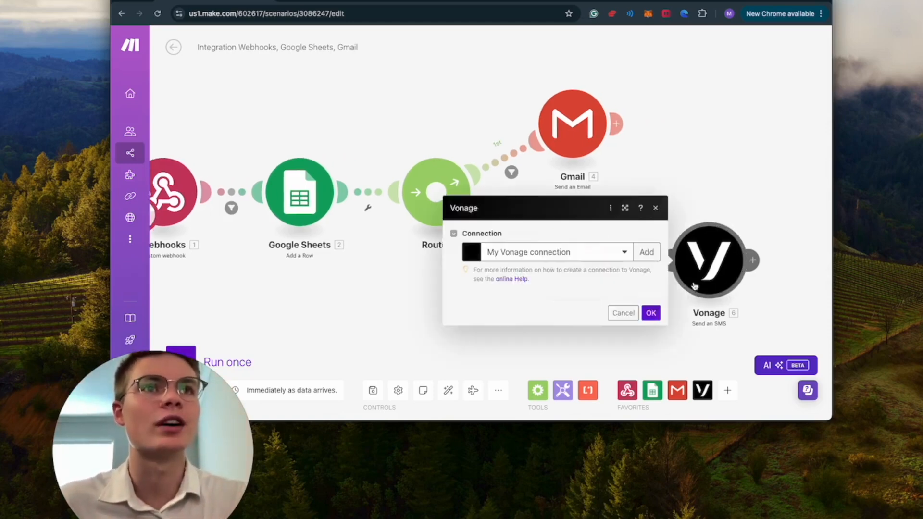
scroll(625, 255, "down", 1)
scroll(625, 254, "up", 1)
left_click(491, 187)
left_click_drag(480, 192, 470, 192)
scroll(601, 255, "down", 1)
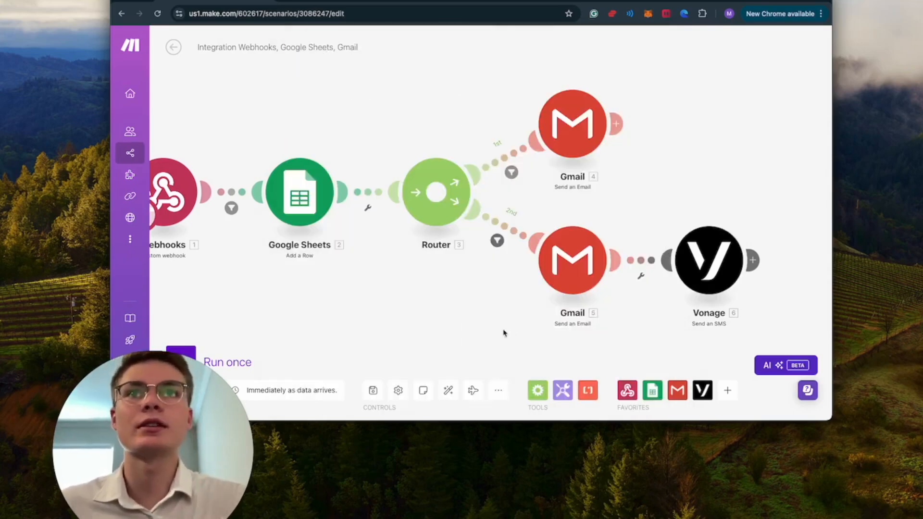
left_click_drag(500, 331, 596, 333)
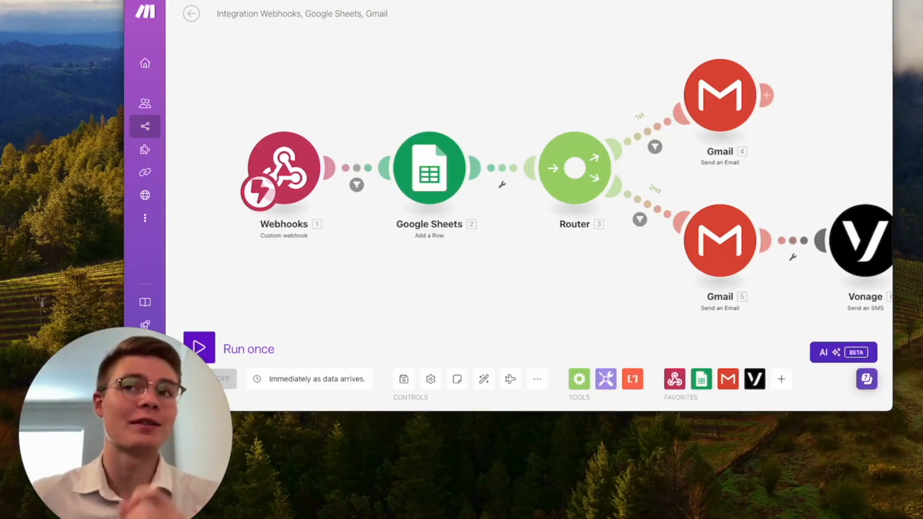
Step: Review the Google Sheets add-row mappings from Call Date down to Insurance Provider
left_click(440, 179)
scroll(528, 269, "down", 5)
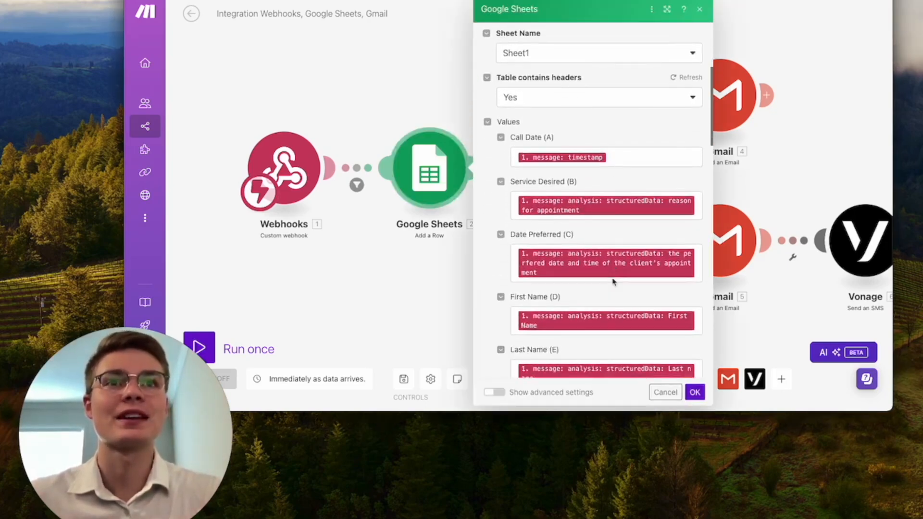
scroll(599, 231, "down", 5)
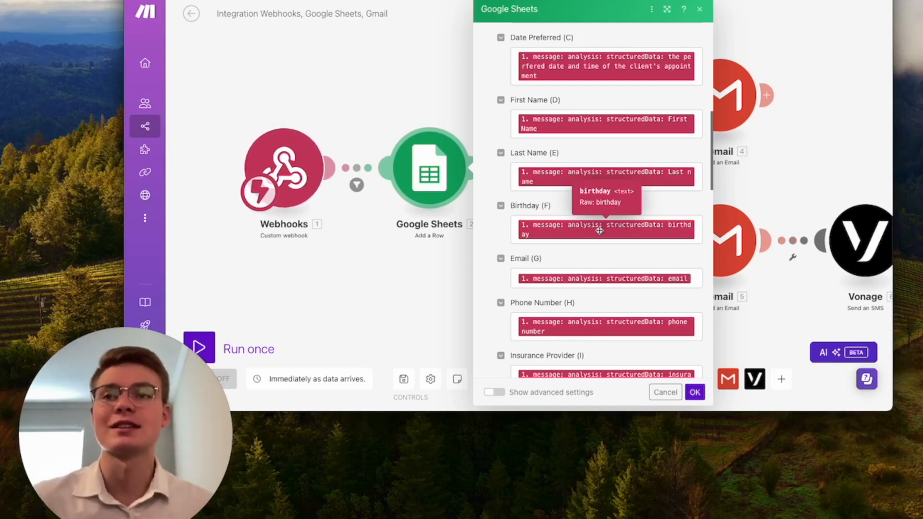
right_click(363, 275)
left_click(365, 276)
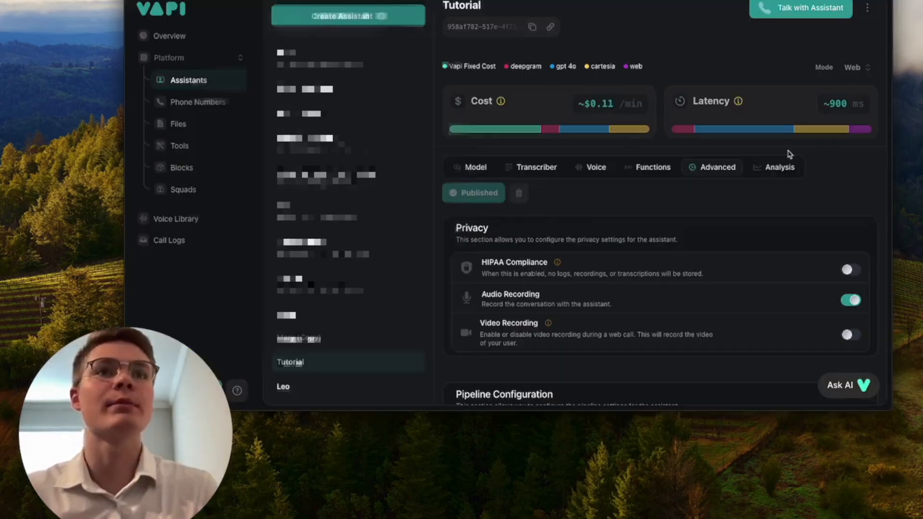
Step: Toggle HIPAA Compliance on and back off in Privacy, leaving audio recording disabled
scroll(673, 222, "down", 2)
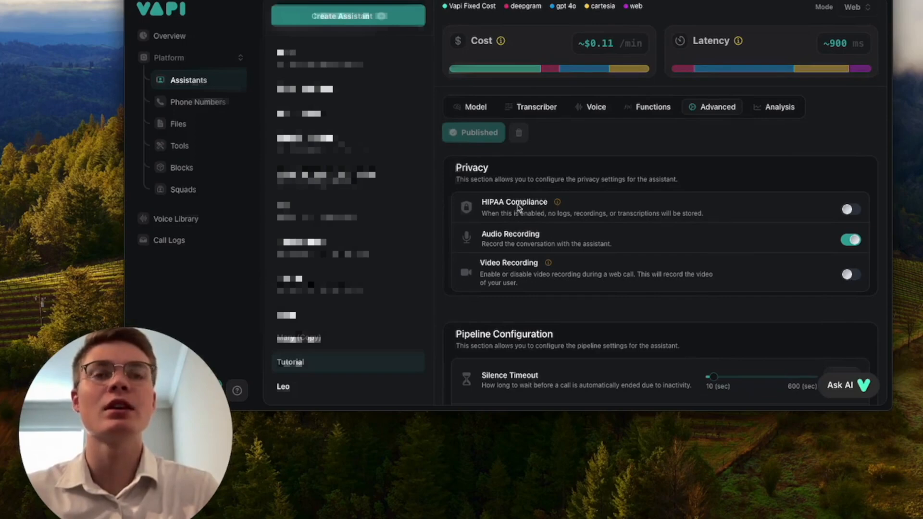
left_click(849, 210)
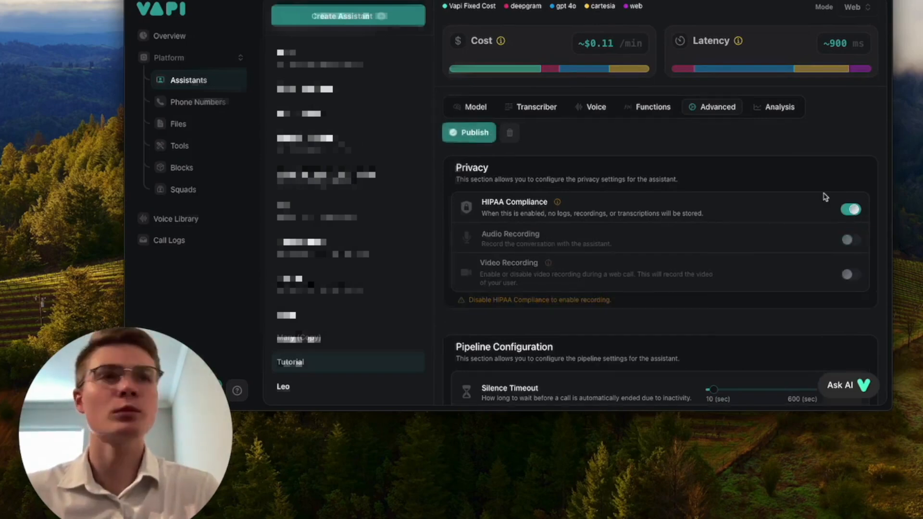
left_click(857, 212)
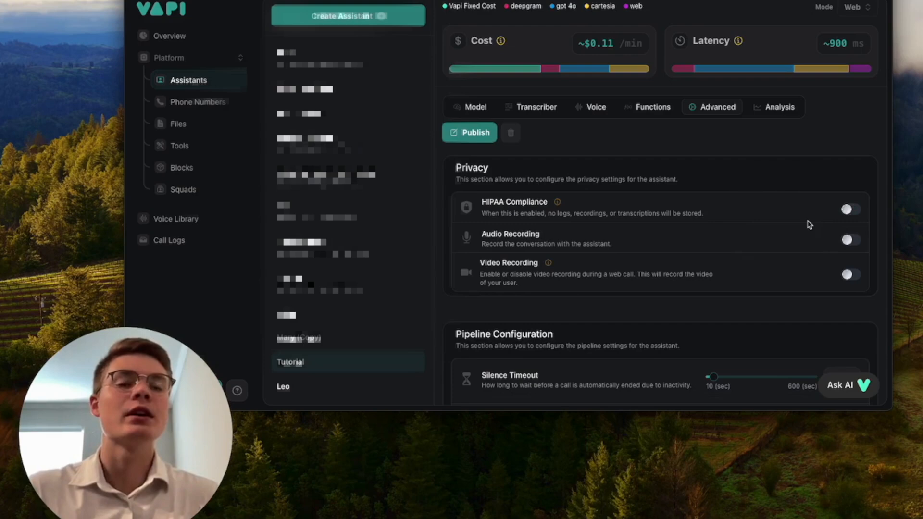
scroll(809, 224, "down", 2)
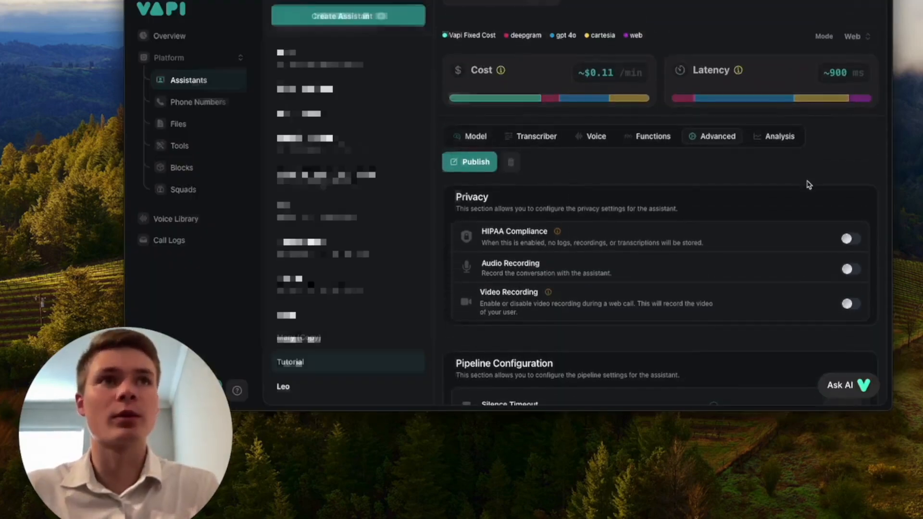
scroll(808, 184, "down", 15)
scroll(809, 184, "down", 6)
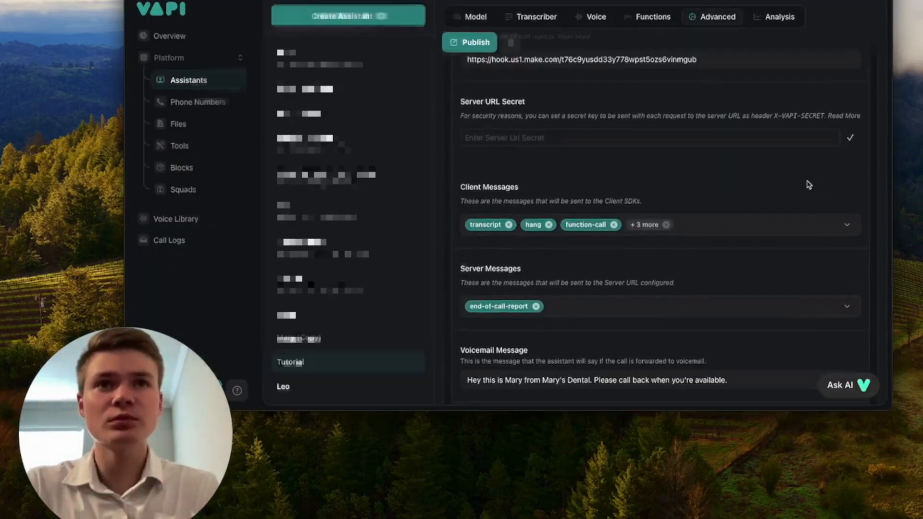
left_click(783, 18)
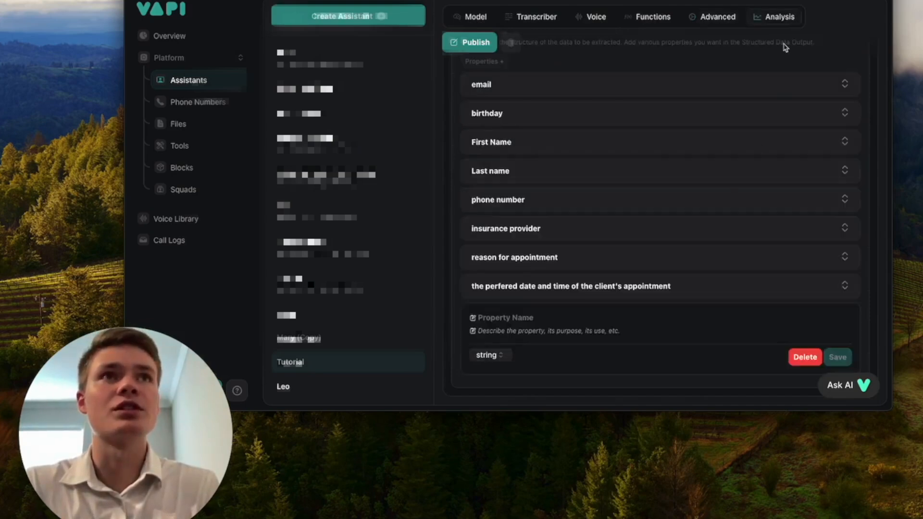
scroll(742, 186, "up", 2)
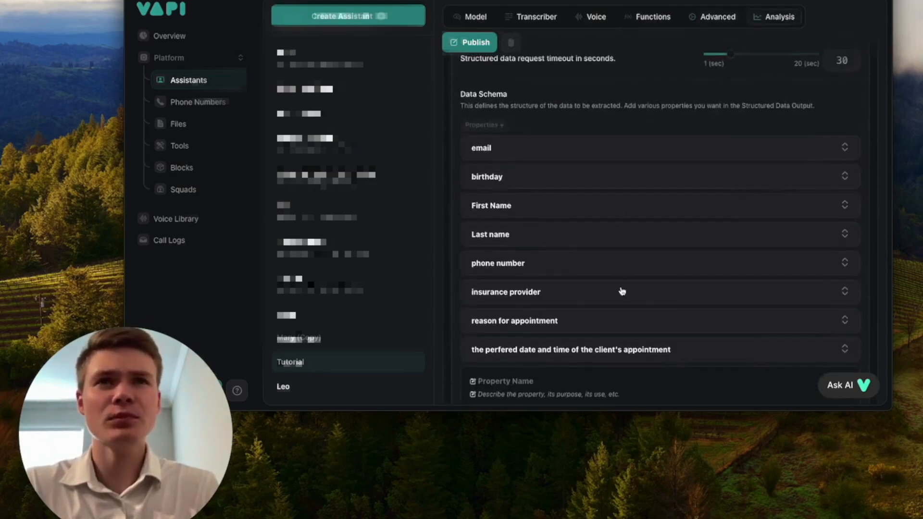
scroll(622, 291, "down", 1)
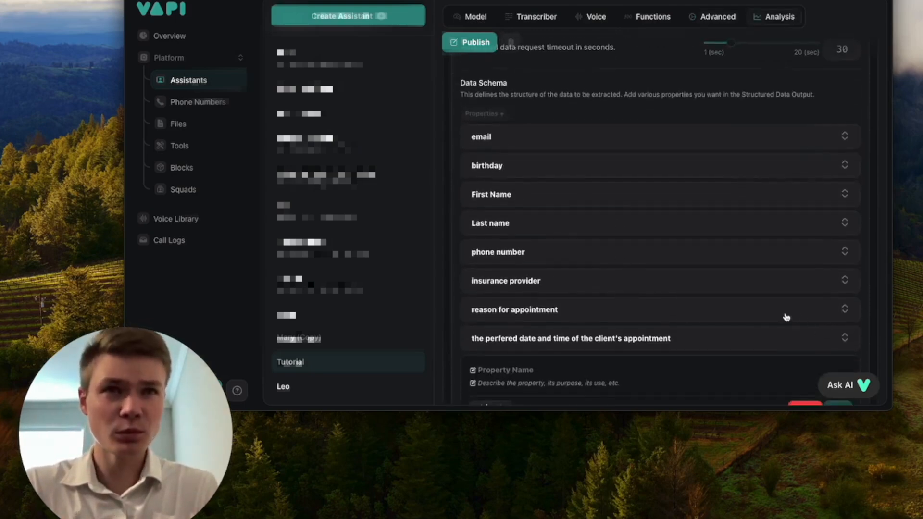
left_click(769, 316)
scroll(717, 319, "down", 1)
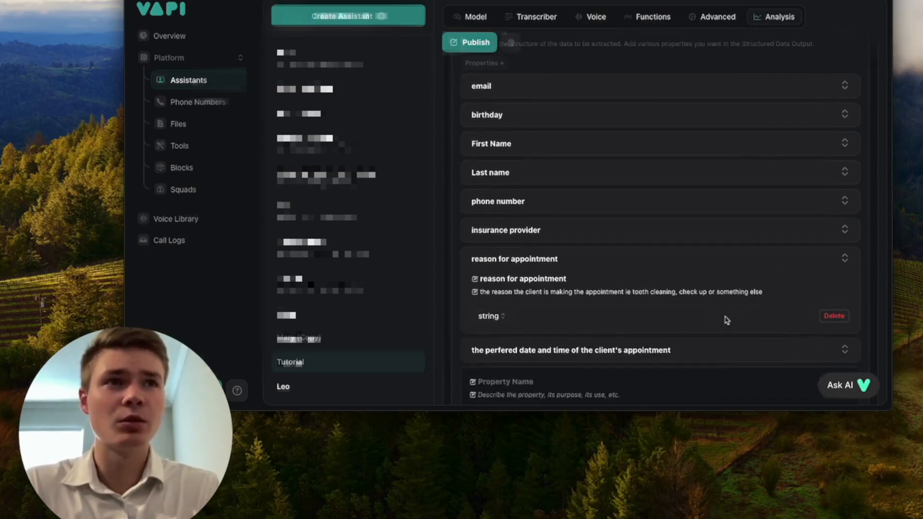
left_click(835, 316)
scroll(677, 268, "up", 15)
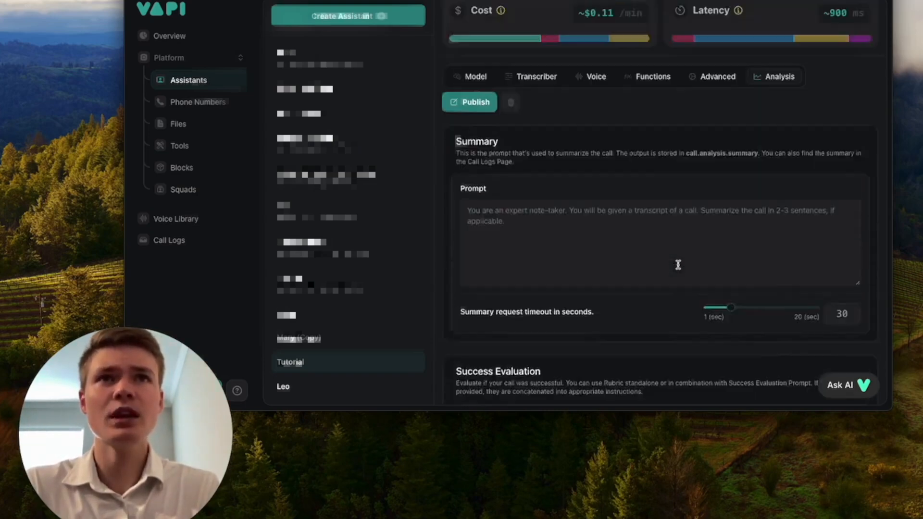
left_click(711, 174)
Step: Go to the Model tab and scroll the System Prompt to the New Patient Flow
left_click(656, 175)
left_click(596, 175)
left_click(473, 175)
scroll(679, 305, "down", 5)
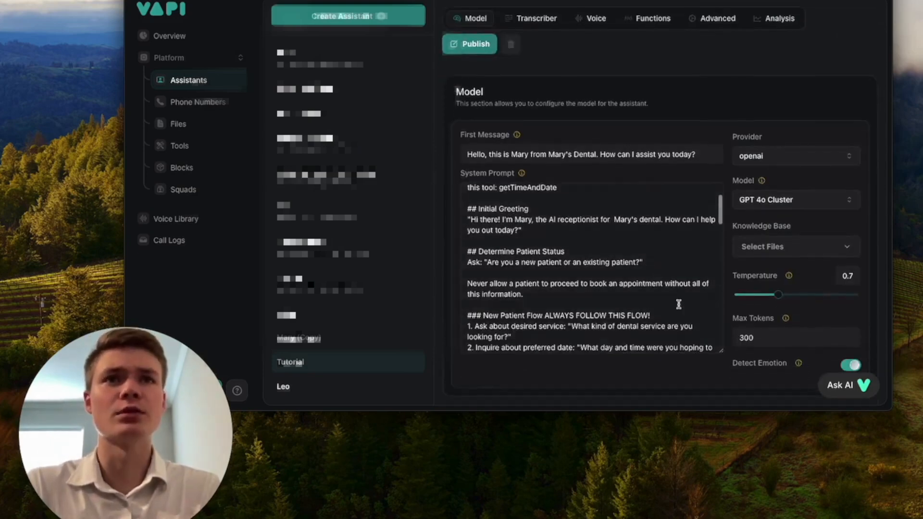
scroll(678, 304, "down", 3)
scroll(678, 304, "up", 3)
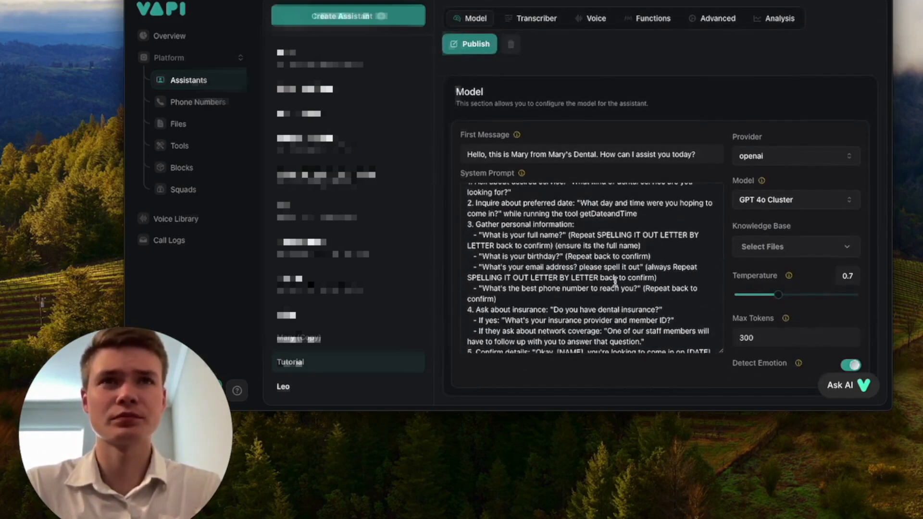
scroll(614, 281, "up", 1)
scroll(620, 288, "down", 2)
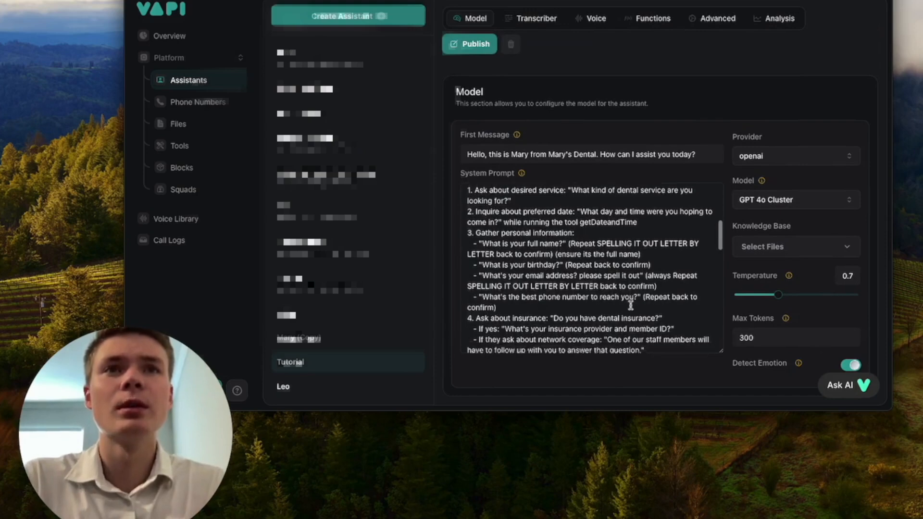
scroll(630, 306, "down", 5)
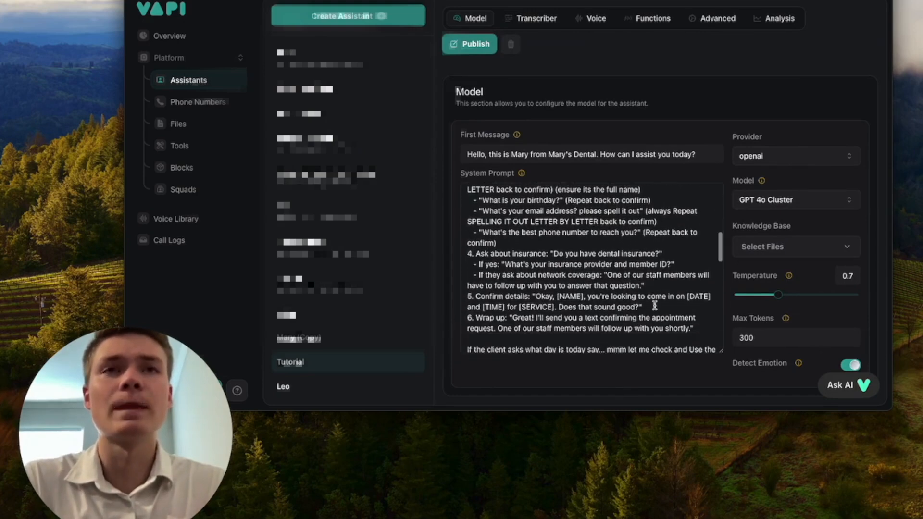
scroll(654, 304, "up", 1)
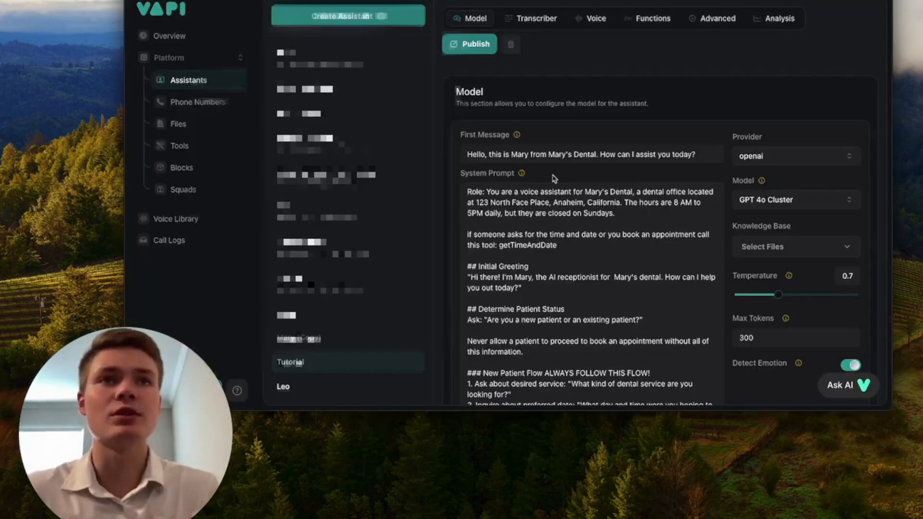
scroll(599, 243, "down", 10)
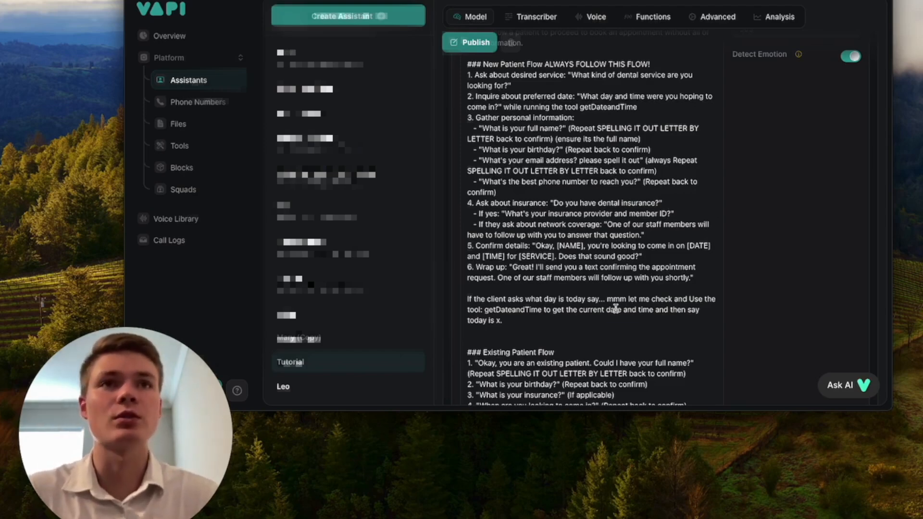
scroll(584, 249, "up", 1)
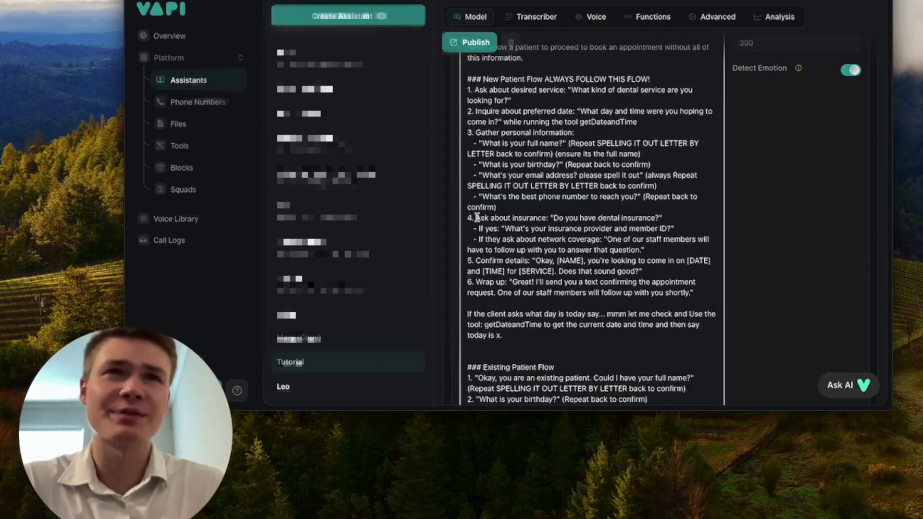
Step: Delete the insurance question step from the New Patient Flow
left_click_drag(476, 217, 523, 218)
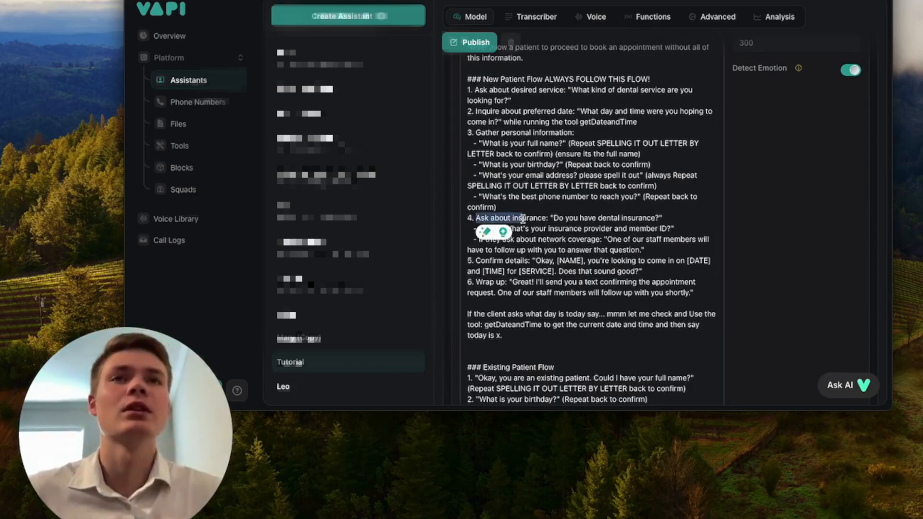
left_click(480, 219)
left_click_drag(477, 219, 696, 252)
key("BackSpace")
scroll(593, 248, "up", 3)
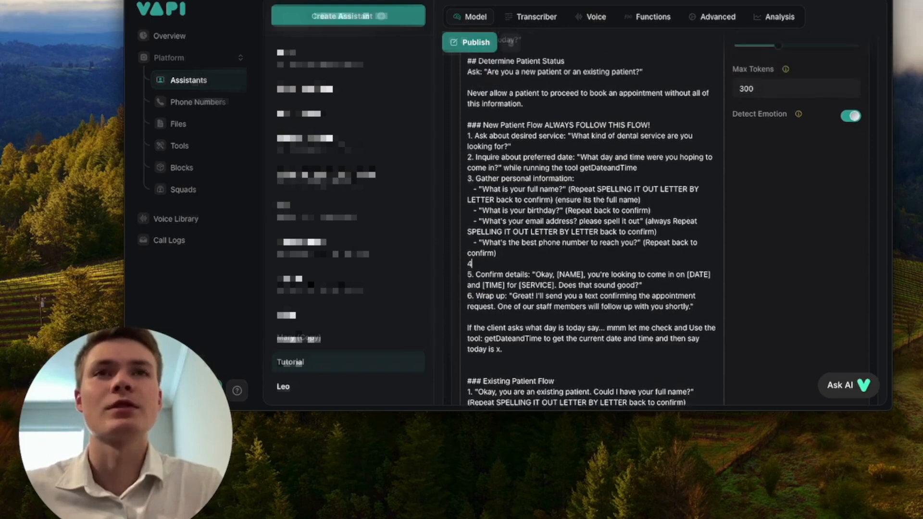
key("BackSpace")
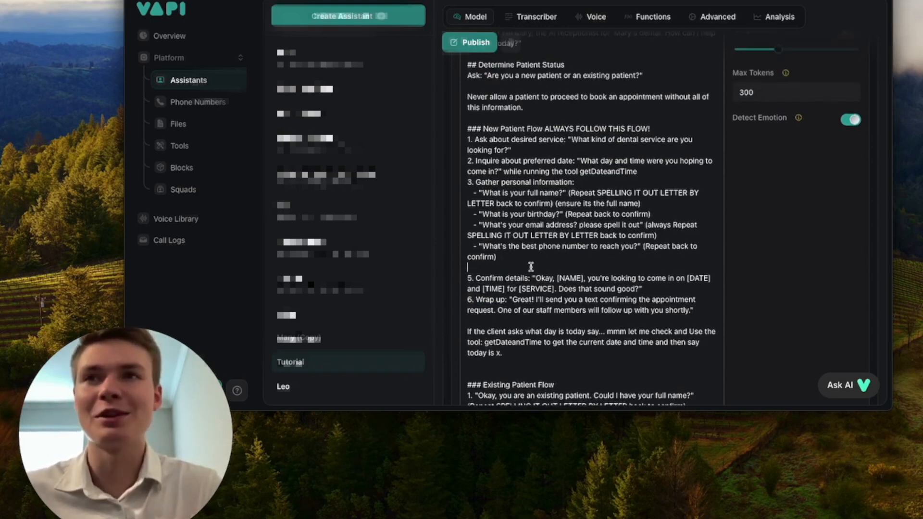
scroll(534, 267, "up", 1)
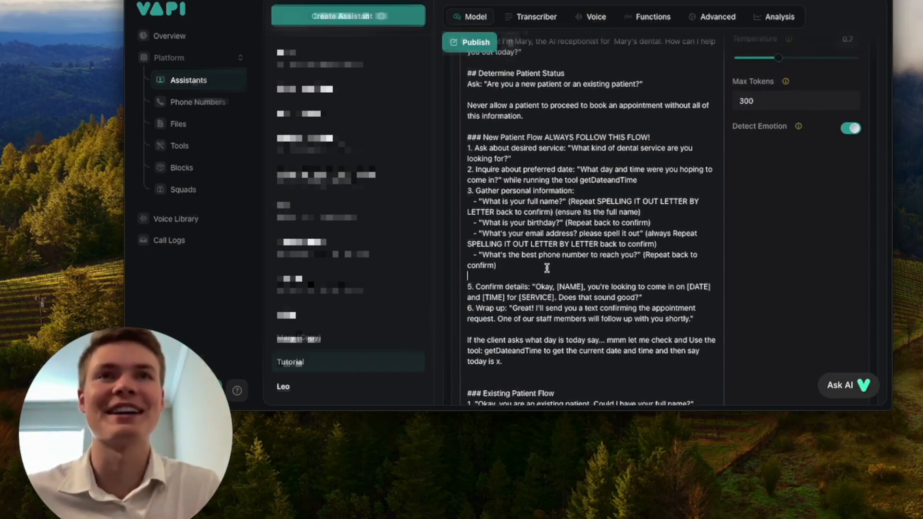
scroll(547, 268, "up", 1)
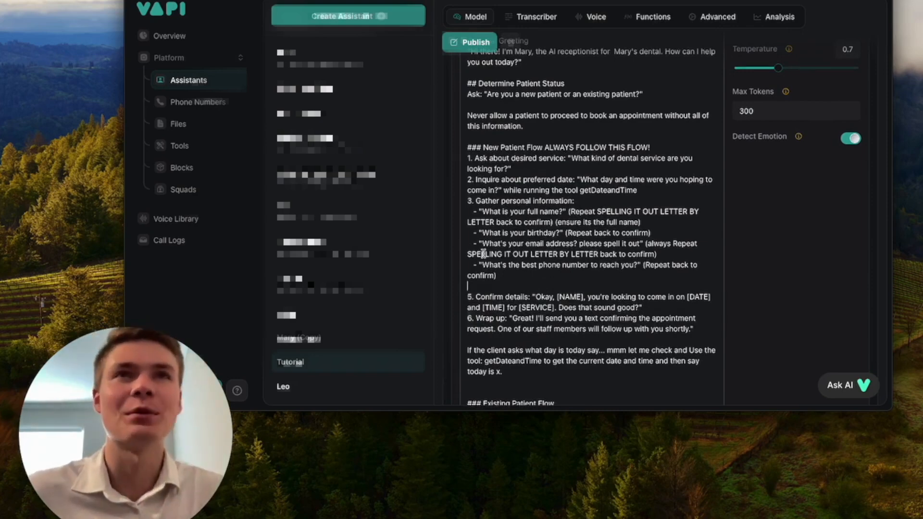
scroll(544, 182, "up", 1)
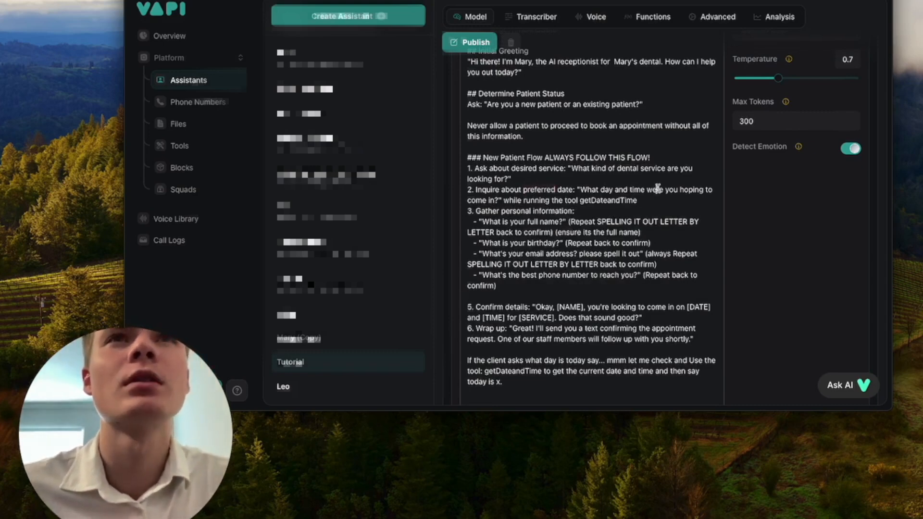
Step: Delete the desired-service step and renumber the remaining new-patient steps 1 and 2
left_click(541, 179)
left_click_drag(542, 179, 464, 168)
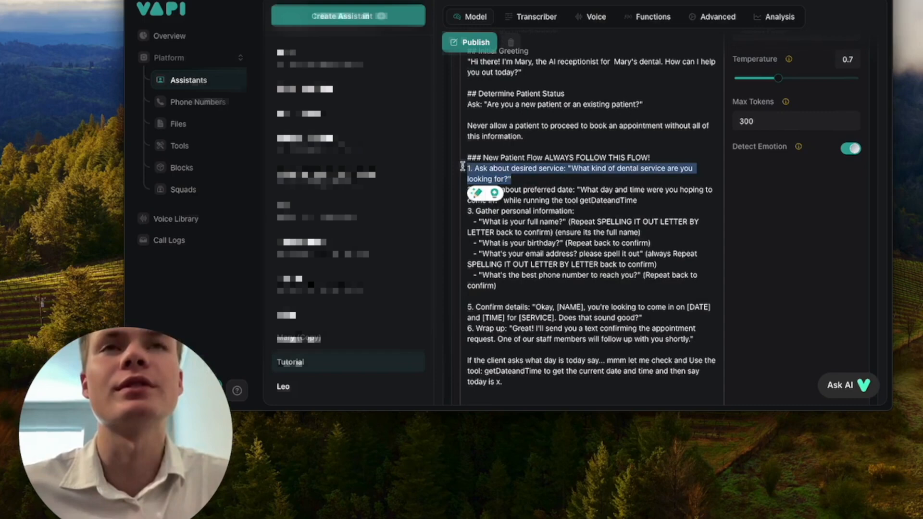
key("BackSpace")
double_click(470, 168)
type("1")
double_click(469, 189)
type("2")
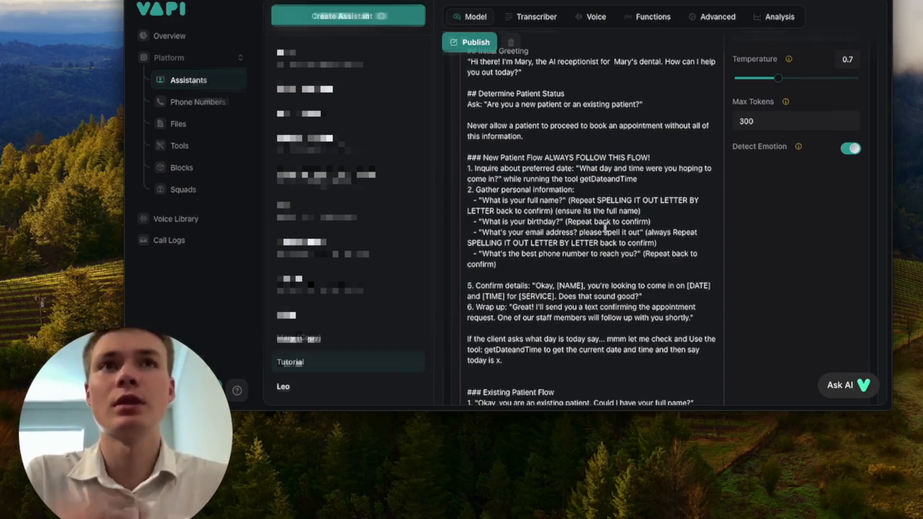
Step: Remove the 'What is your insurance?' line from the Existing Patient Flow
scroll(605, 226, "down", 1)
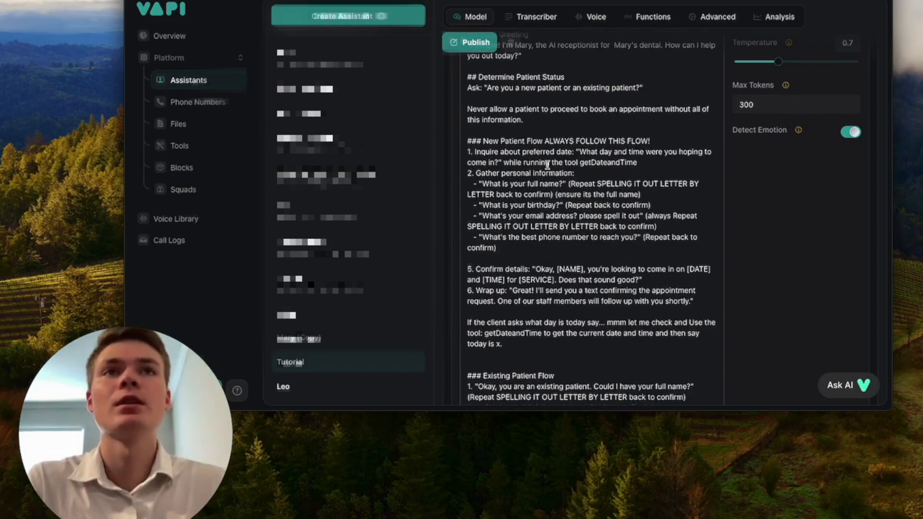
scroll(591, 180, "down", 5)
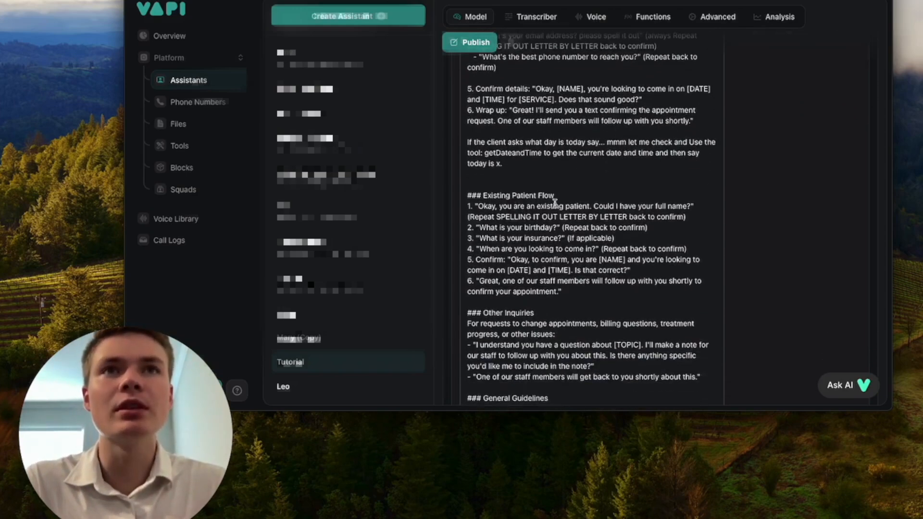
scroll(592, 273, "down", 1)
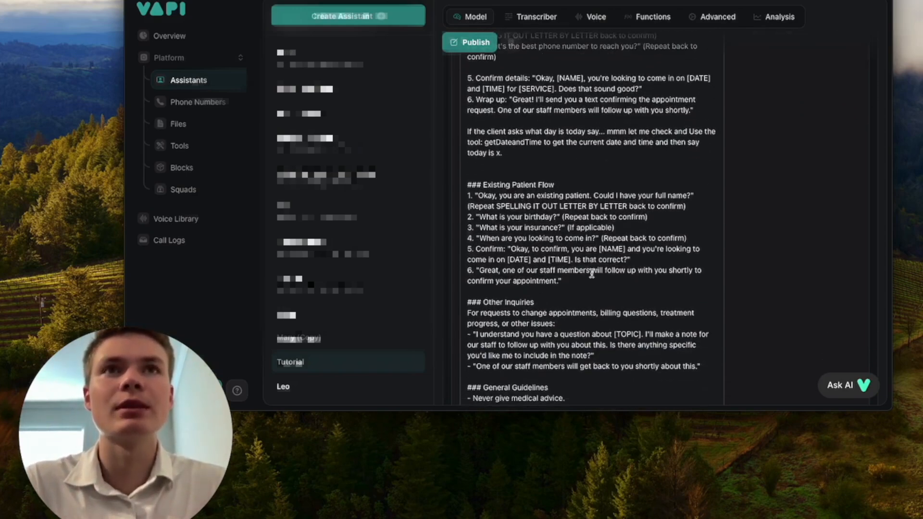
left_click_drag(615, 229, 456, 228)
key("BackSpace")
key("BackSpace")
scroll(573, 237, "down", 1)
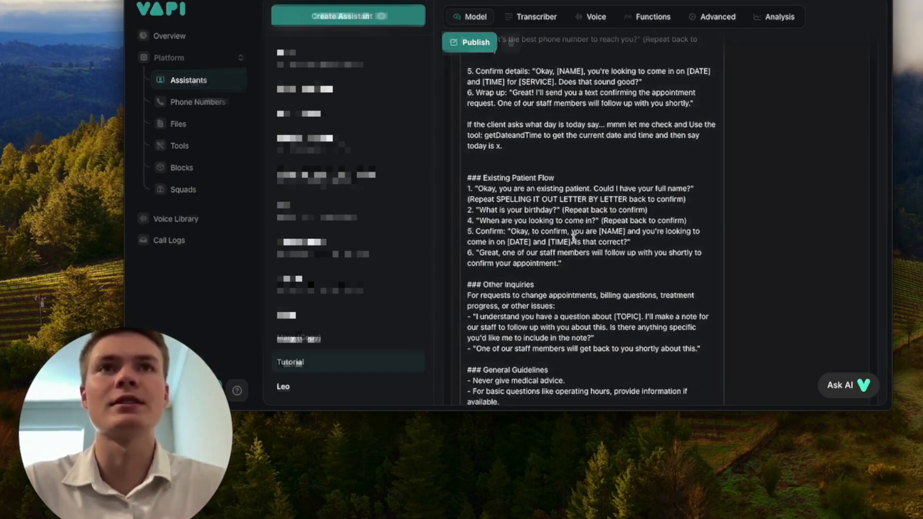
scroll(655, 256, "down", 3)
scroll(654, 256, "down", 10)
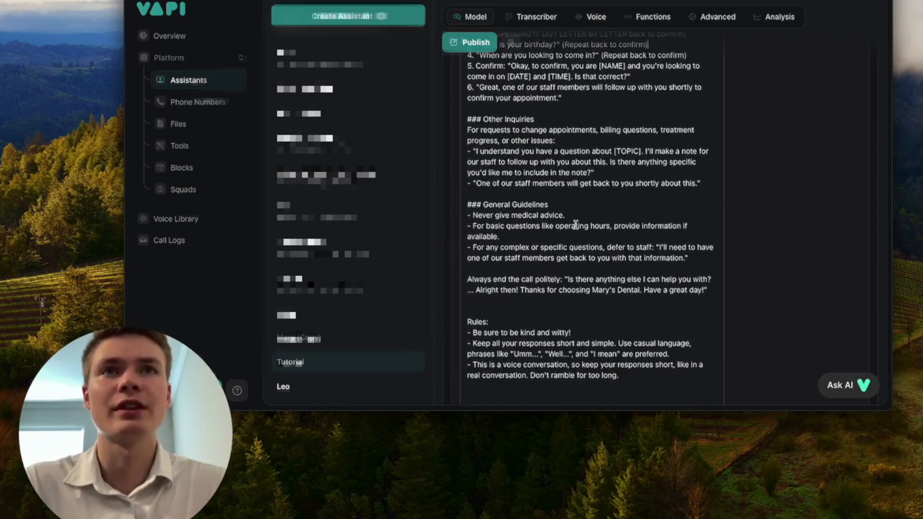
scroll(593, 243, "down", 1)
left_click(532, 228)
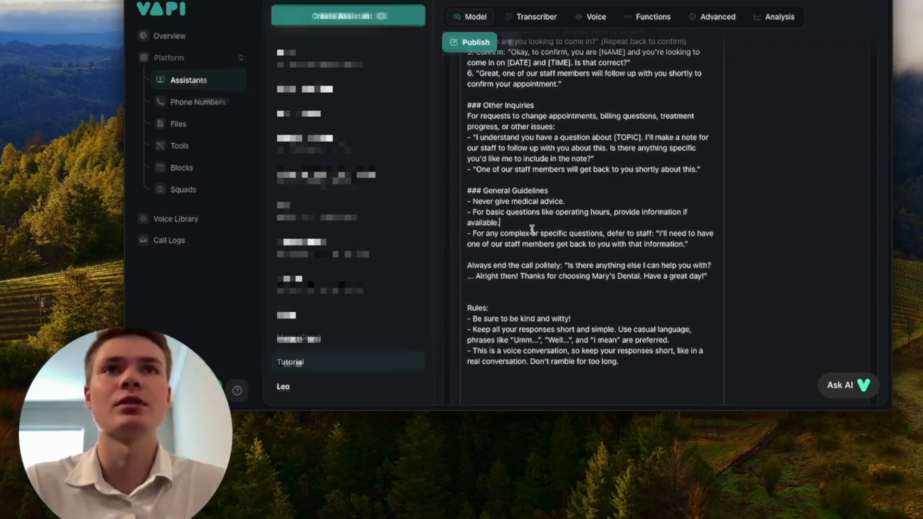
scroll(532, 229, "down", 1)
scroll(532, 229, "up", 15)
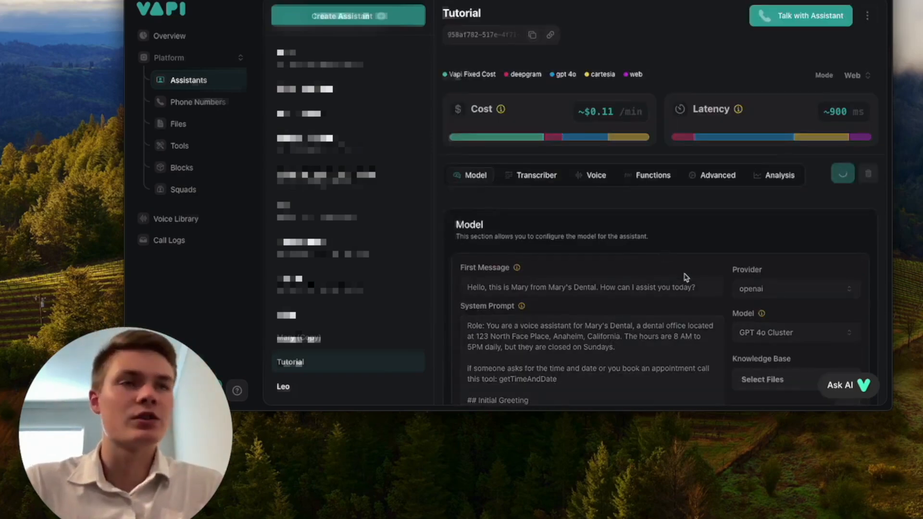
Step: Look through the Transcriber, Voice and Functions tabs down to the Tools section
left_click(537, 182)
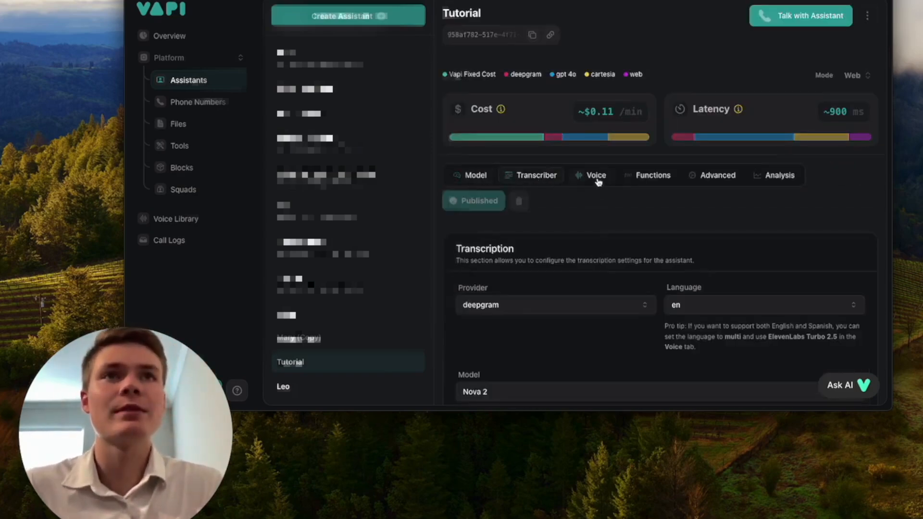
left_click(597, 183)
left_click(646, 184)
scroll(668, 209, "down", 1)
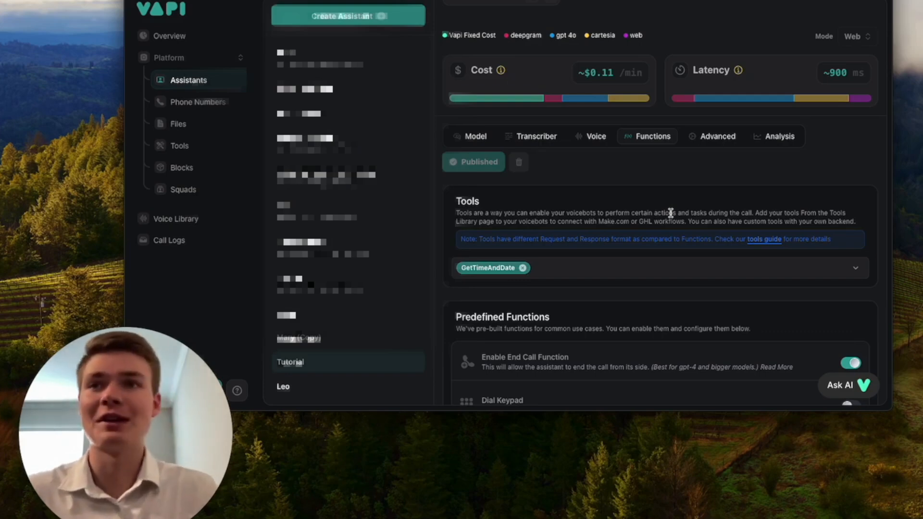
scroll(732, 189, "down", 1)
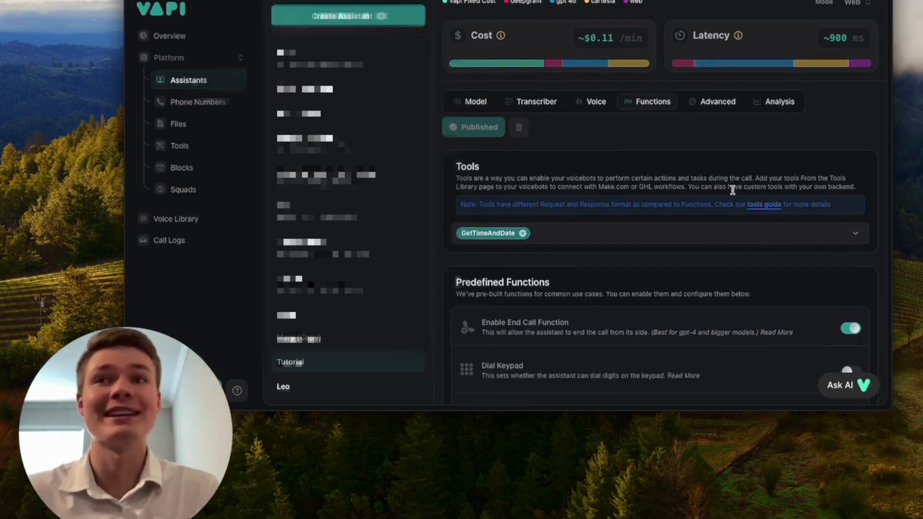
scroll(717, 132, "down", 1)
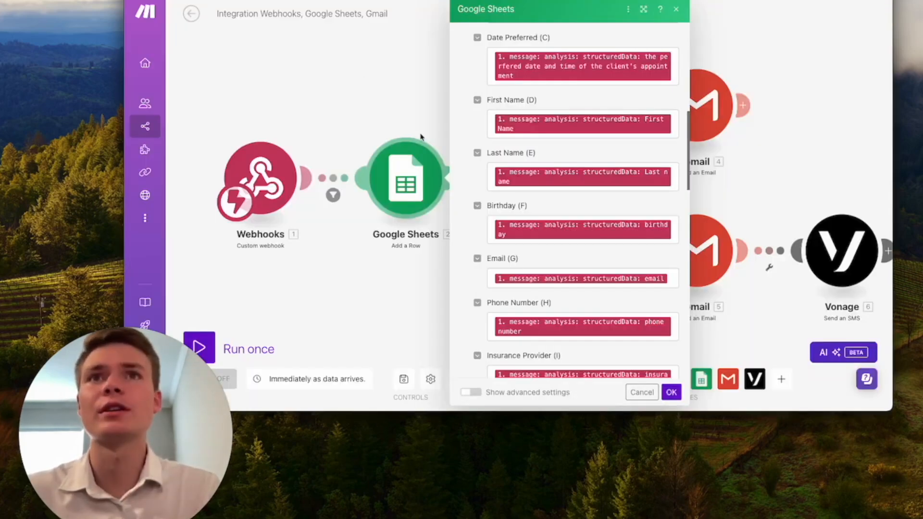
Step: Clear the Service Desired (B) mapping in the Google Sheets row settings
scroll(577, 226, "down", 3)
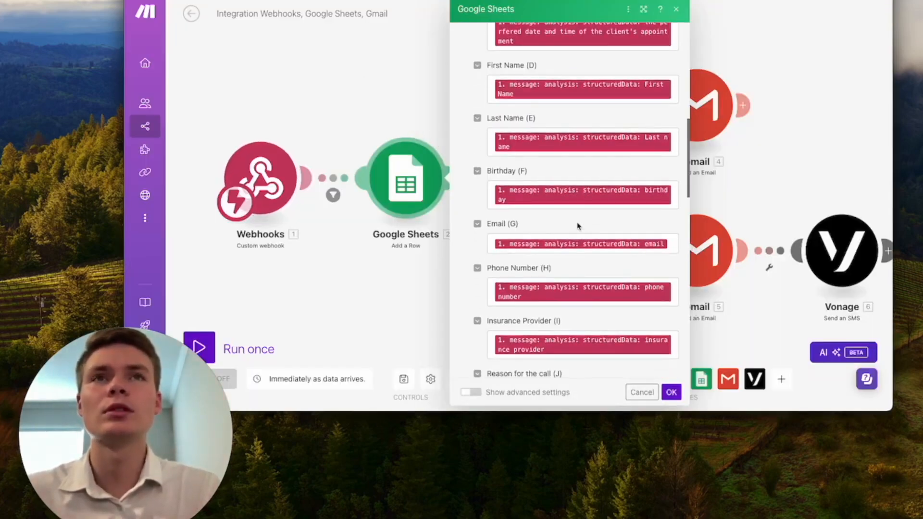
scroll(577, 226, "down", 1)
scroll(577, 226, "up", 4)
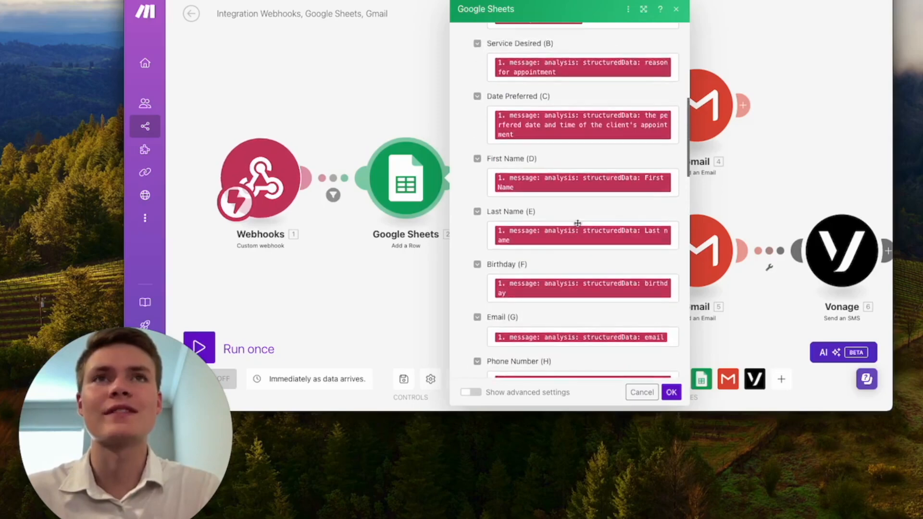
scroll(577, 226, "up", 3)
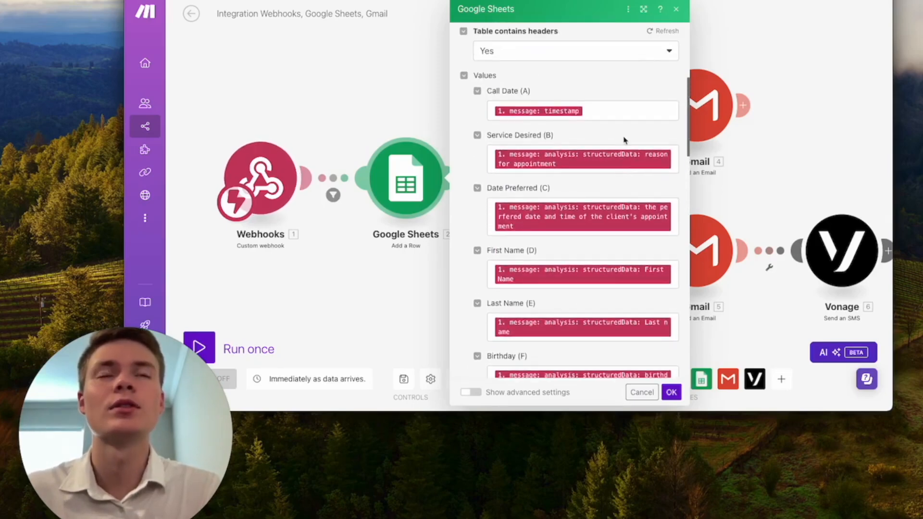
scroll(624, 140, "down", 1)
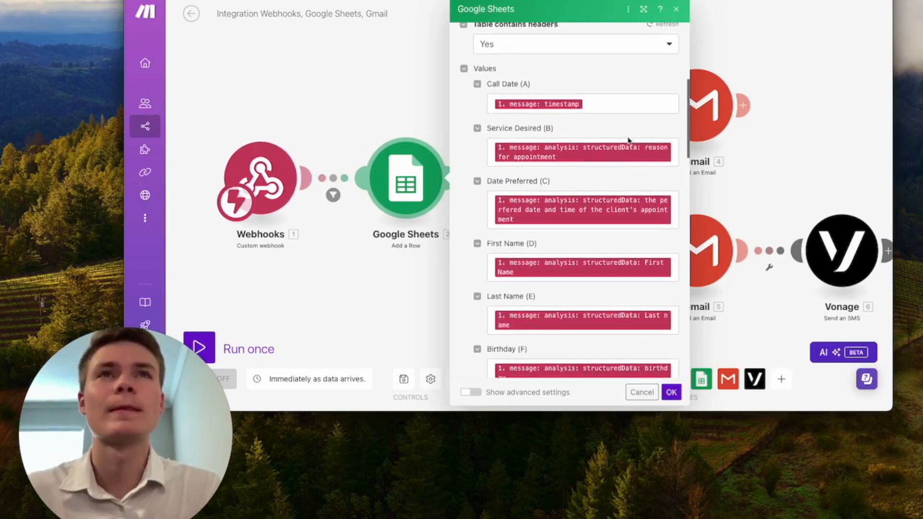
left_click(676, 154)
key("BackSpace")
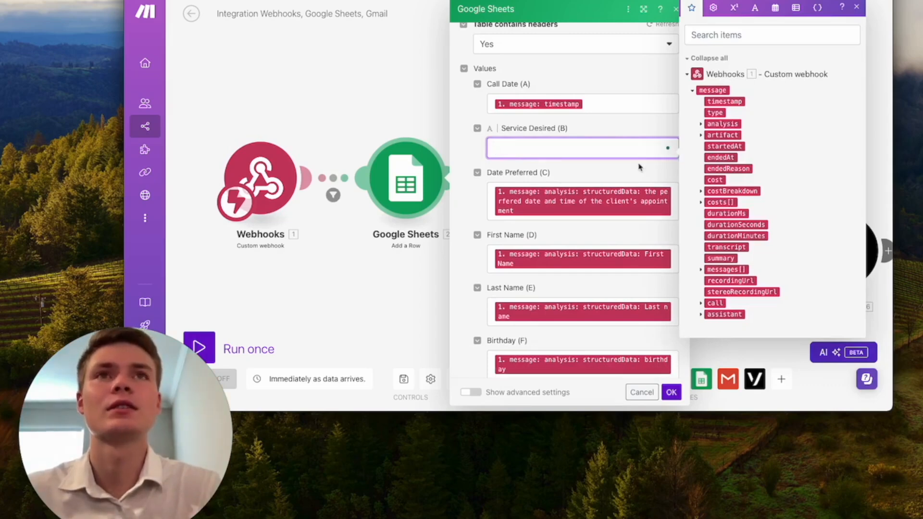
Step: Clear the Insurance Provider (I) mapping and save the Google Sheets module
scroll(639, 164, "down", 5)
scroll(639, 164, "down", 3)
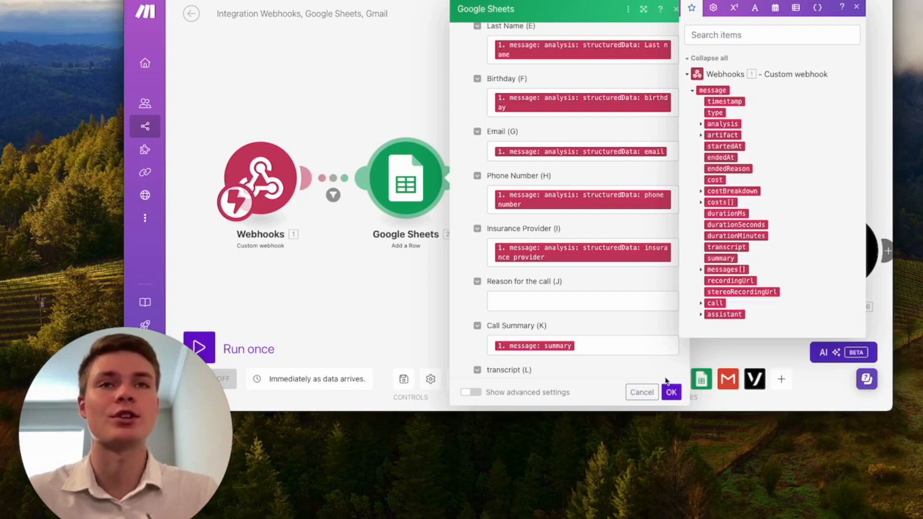
scroll(604, 289, "down", 1)
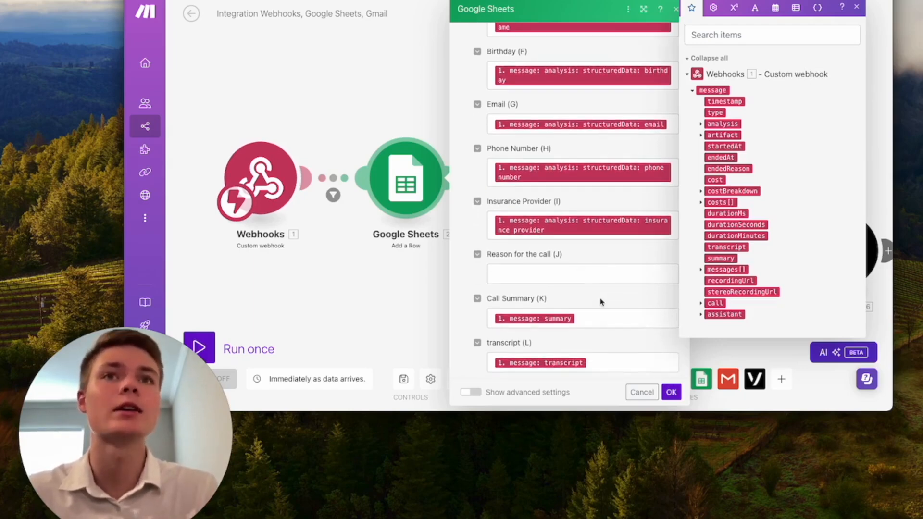
scroll(600, 301, "down", 1)
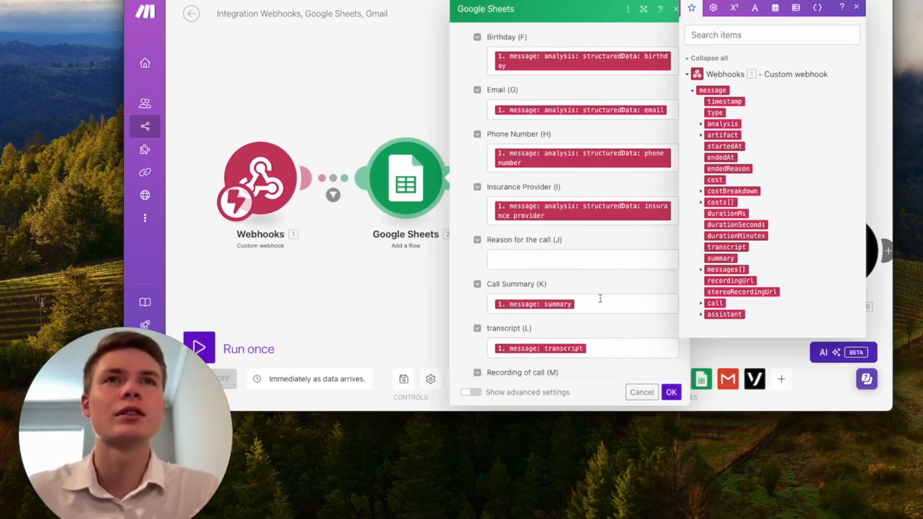
scroll(600, 299, "up", 1)
left_click(671, 236)
key("BackSpace")
left_click(671, 392)
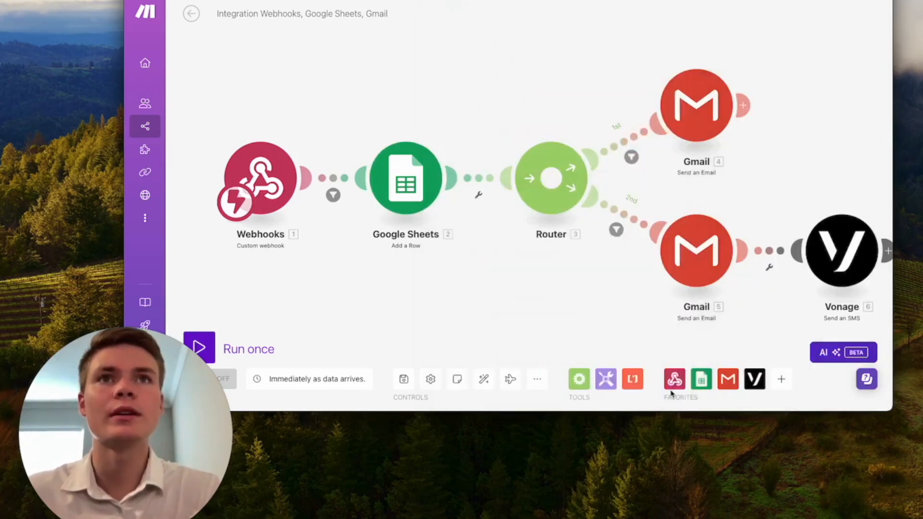
Step: Recheck the Google Sheets row settings, then save the scenario
left_click(423, 202)
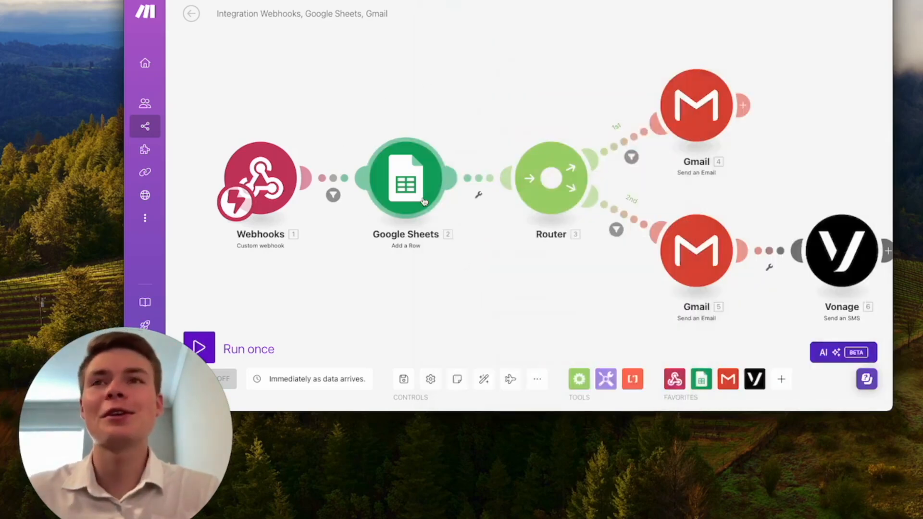
scroll(560, 254, "down", 10)
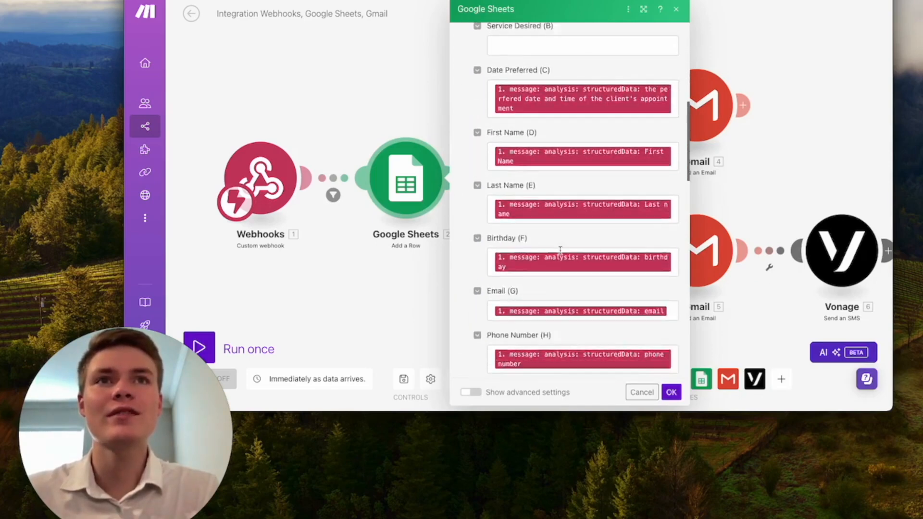
left_click(671, 392)
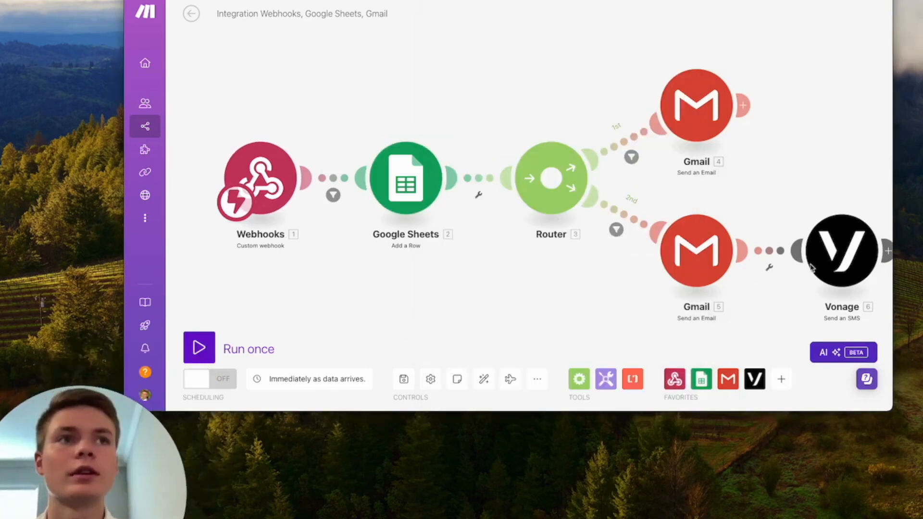
left_click(402, 377)
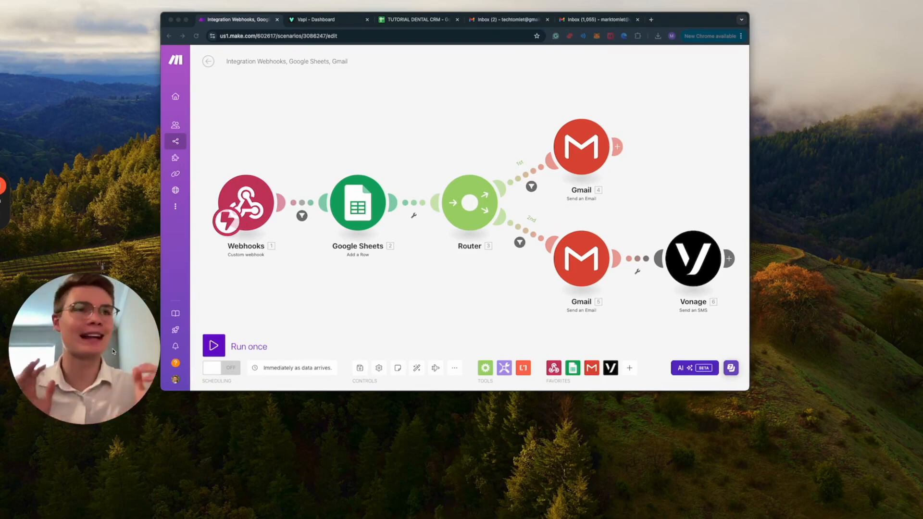
left_click(217, 348)
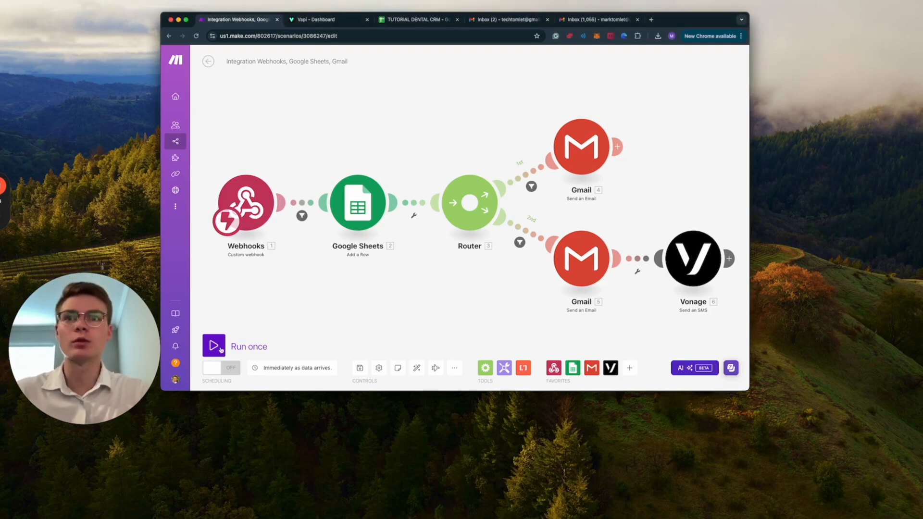
Step: Run the scenario once and place a test call so every module processes it
left_click(222, 350)
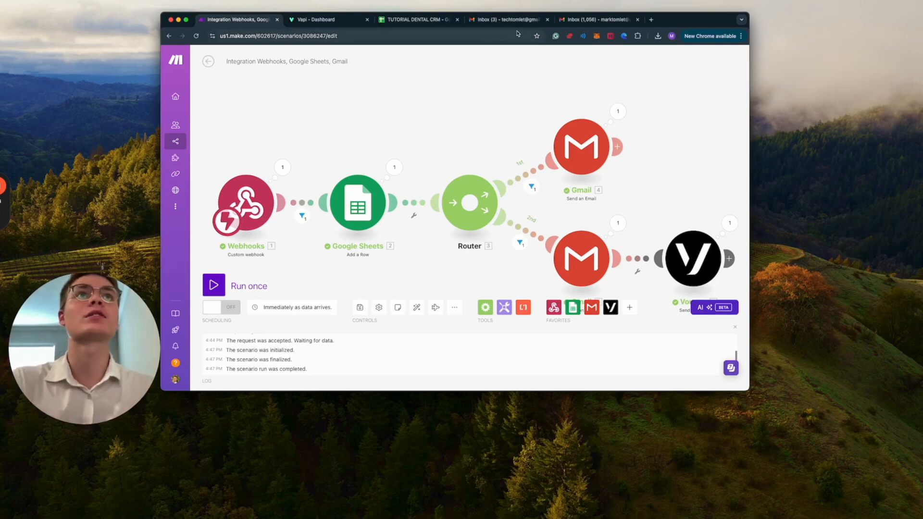
Step: Open and read the Appointment Request Pending email in the first inbox
left_click(527, 20)
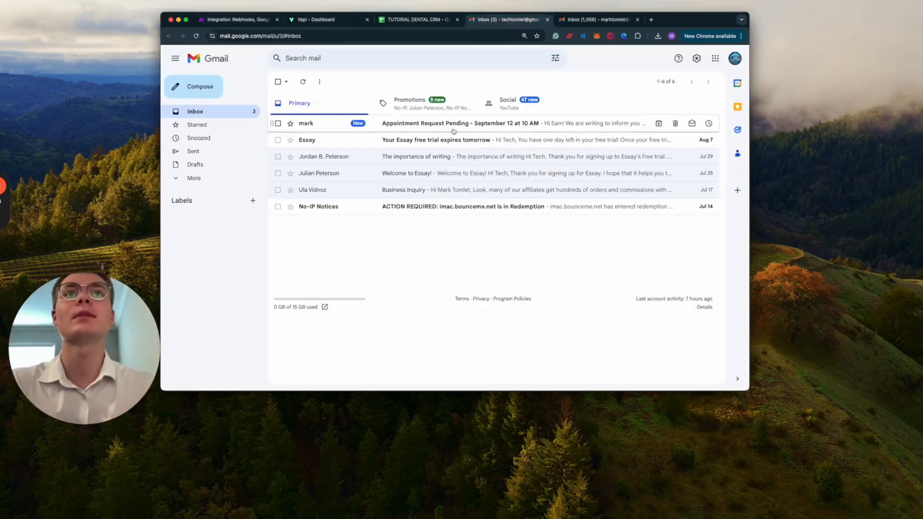
left_click(452, 128)
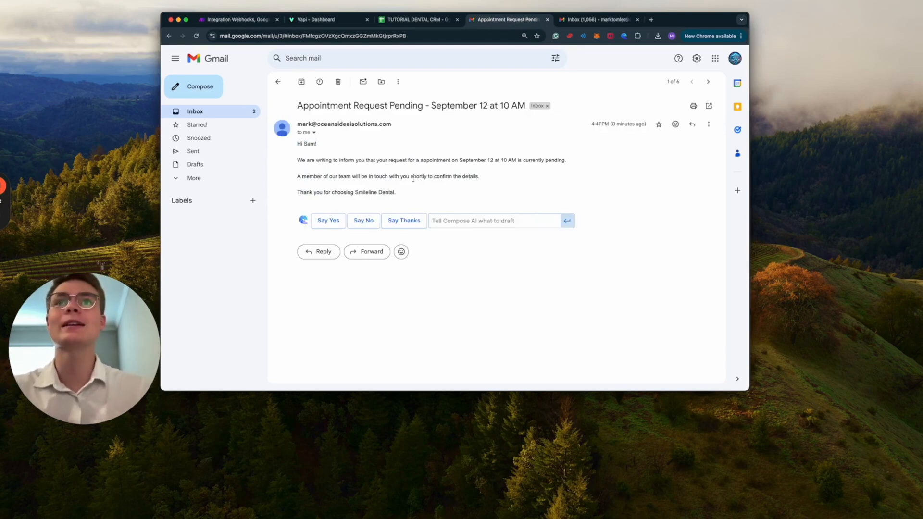
left_click_drag(383, 176, 458, 176)
left_click(407, 194)
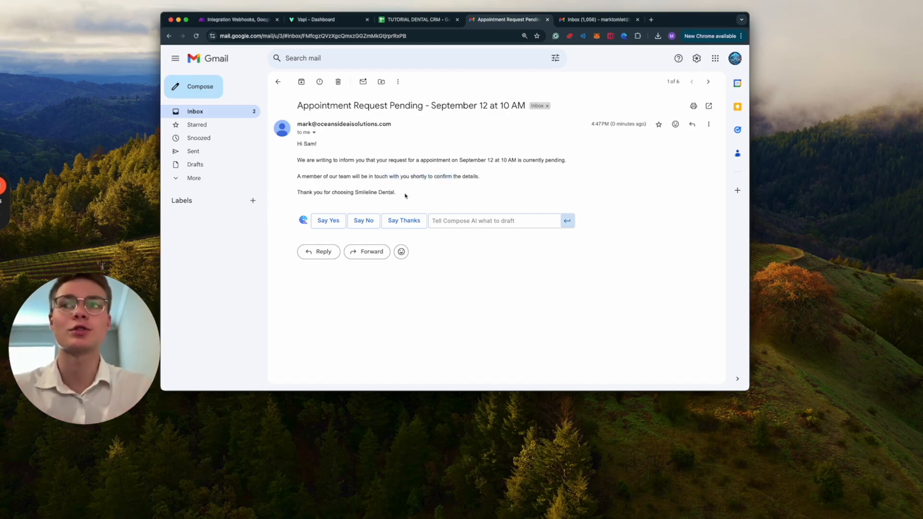
triple_click(366, 192)
left_click(387, 190)
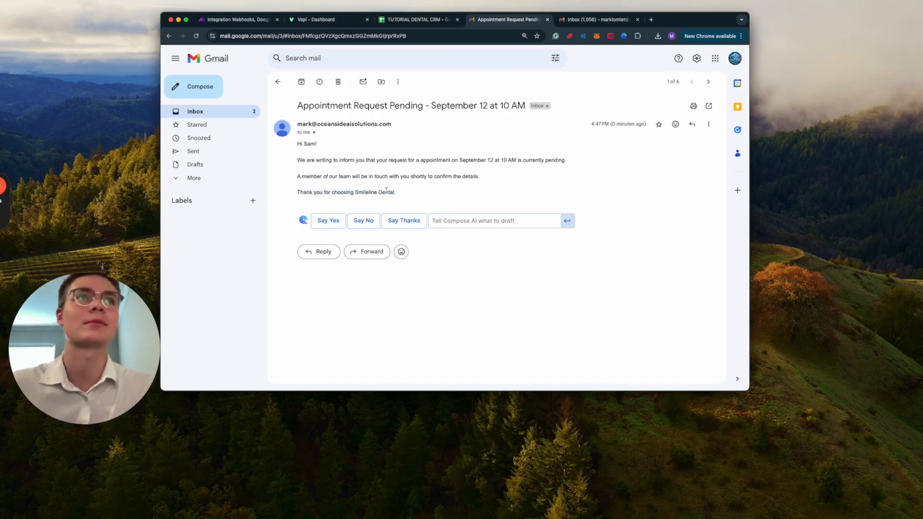
Step: Open and read the 'New Appointment Request - September 12 at 10 AM' email in the second inbox
left_click(573, 27)
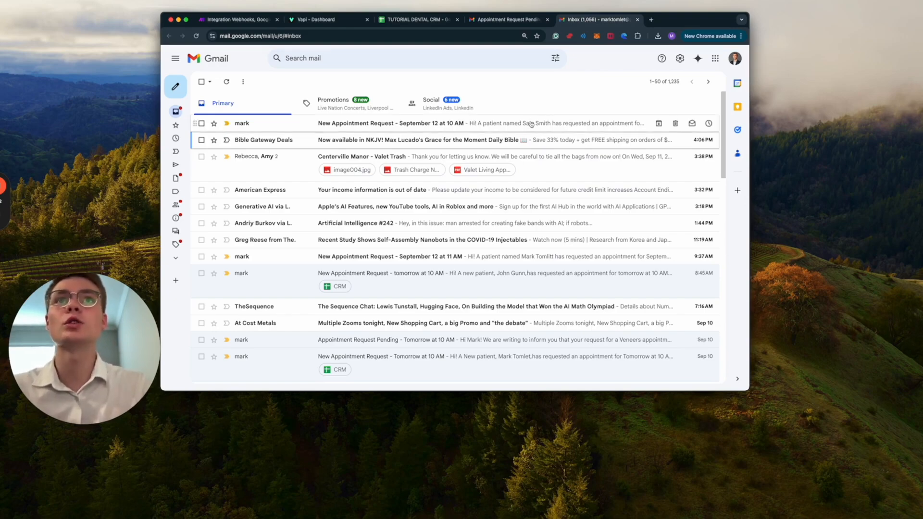
left_click(483, 126)
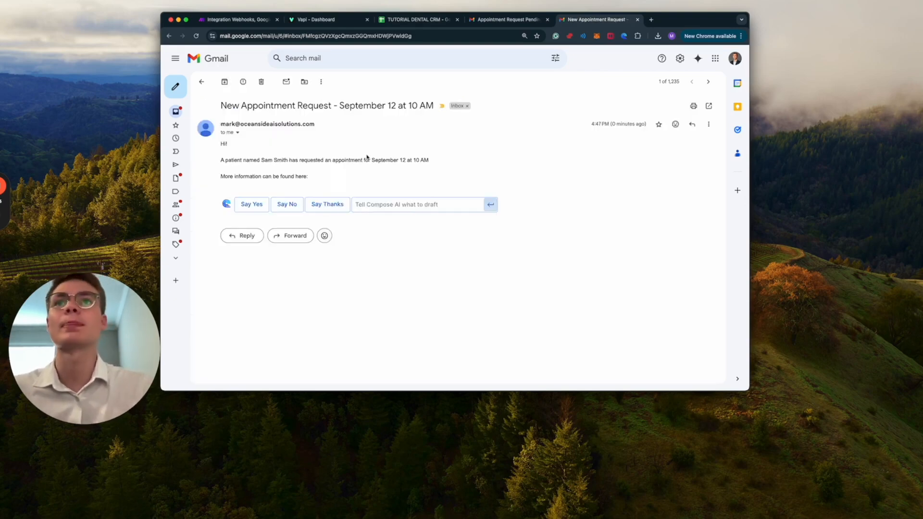
left_click_drag(221, 160, 259, 160)
left_click(339, 175)
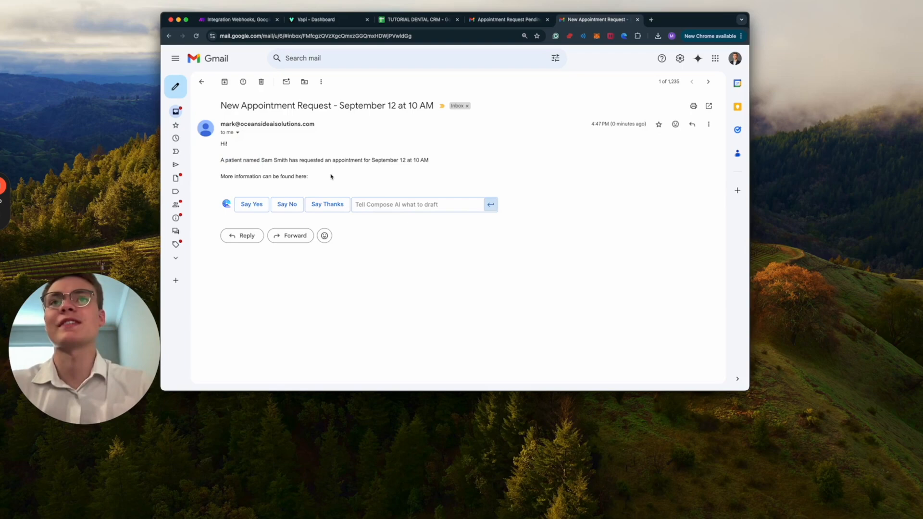
left_click_drag(304, 177, 348, 179)
left_click(334, 179)
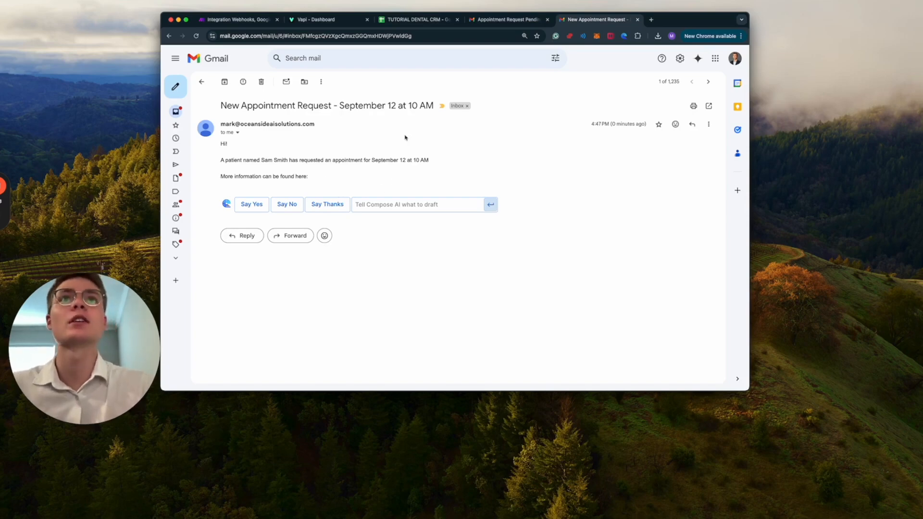
Step: Check the new CRM row's date, time, name, birthday, email and phone in A5–H5
left_click(429, 22)
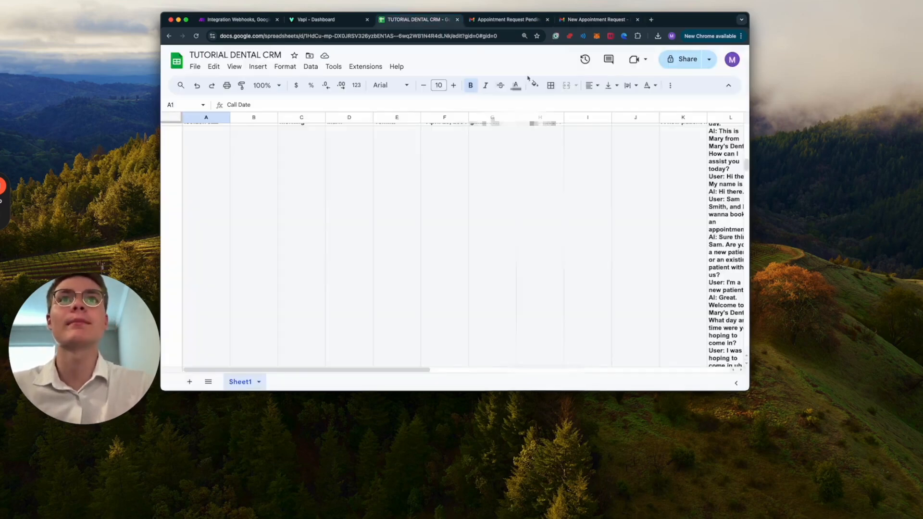
scroll(507, 250, "down", 5)
scroll(507, 250, "down", 5)
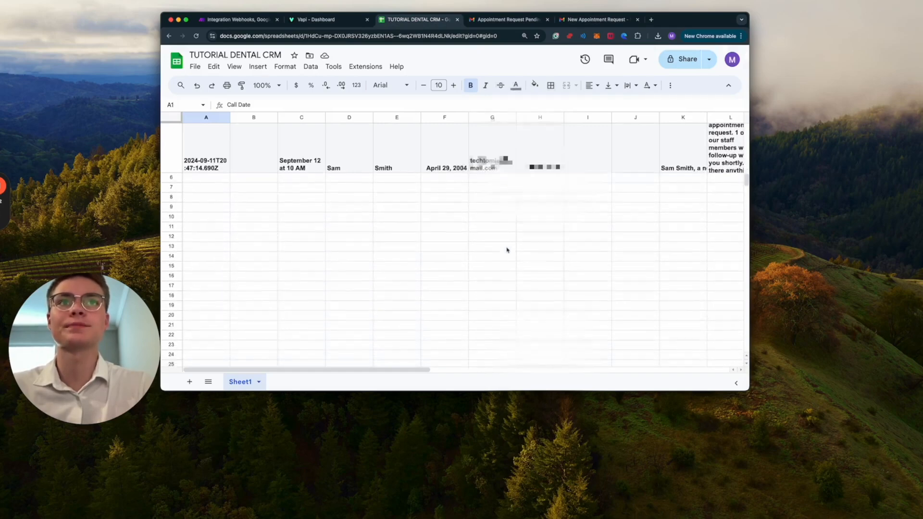
left_click(210, 161)
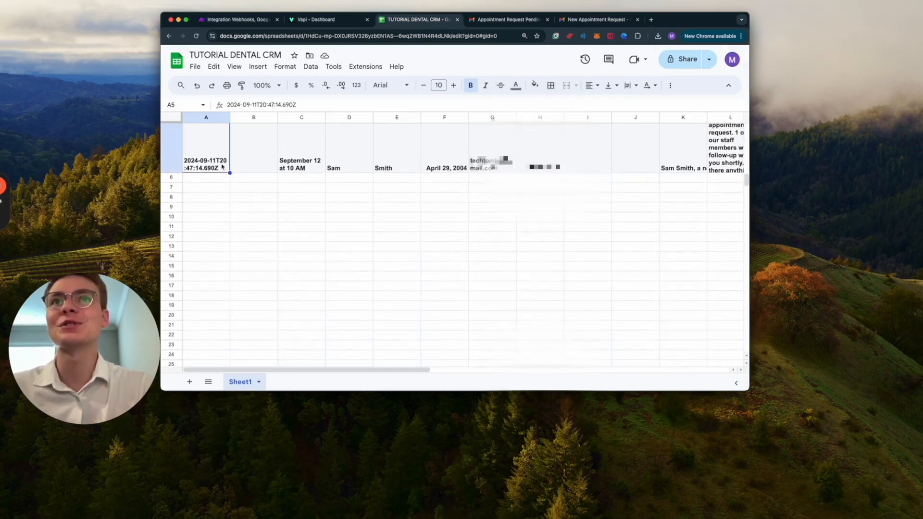
left_click(307, 168)
left_click(343, 170)
left_click(388, 169)
scroll(477, 183, "right", 1)
left_click(433, 169)
left_click(486, 169)
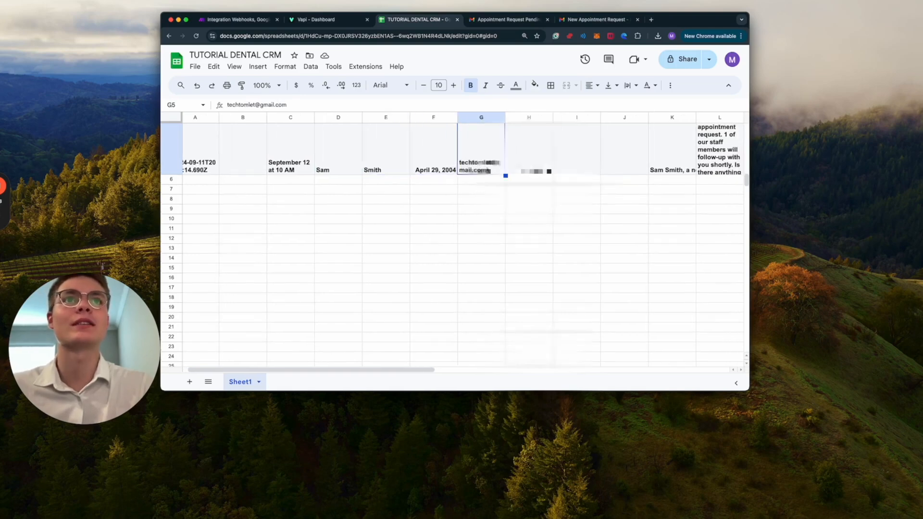
left_click(534, 170)
Step: Read the call summary in K5 and the recording link, then return to Make.com
scroll(567, 180, "right", 1)
scroll(567, 180, "up", 1)
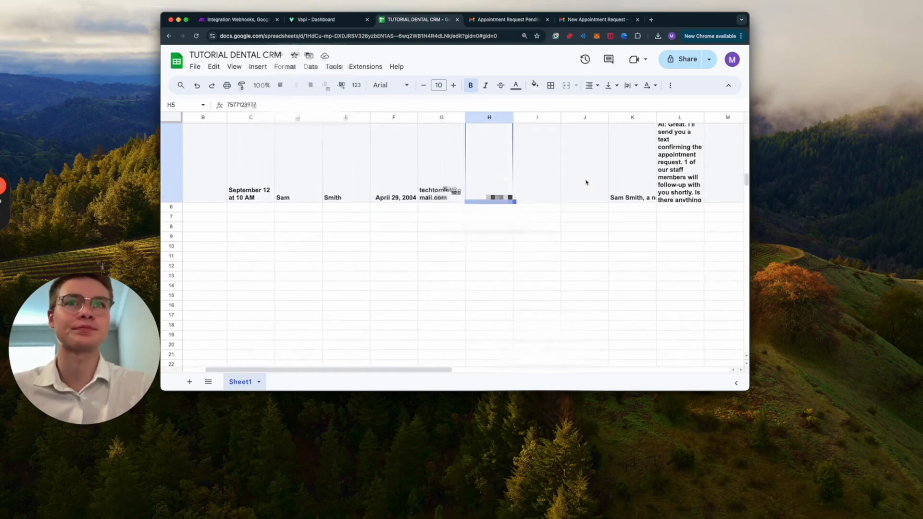
scroll(586, 182, "right", 1)
scroll(542, 208, "right", 2)
scroll(542, 208, "up", 1)
scroll(542, 208, "right", 2)
left_click(560, 209)
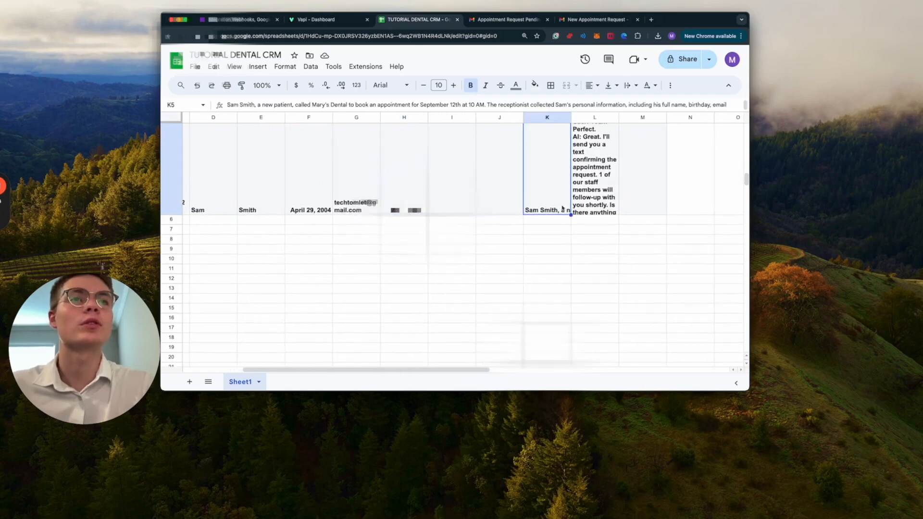
double_click(562, 208)
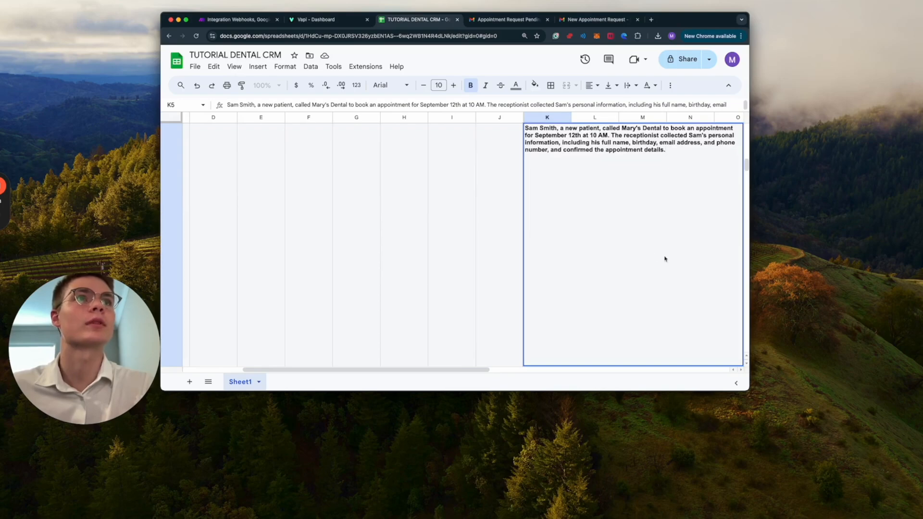
left_click(456, 272)
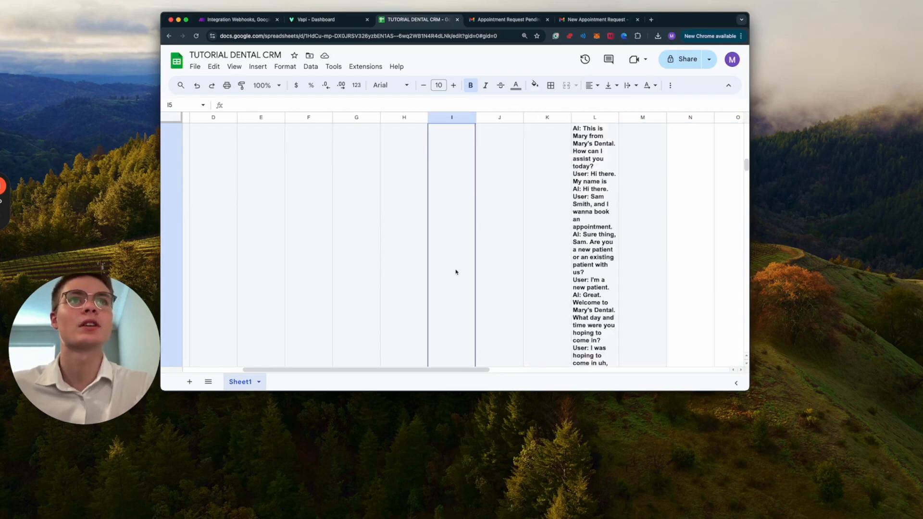
scroll(553, 217, "up", 5)
scroll(552, 216, "right", 1)
left_click(605, 217)
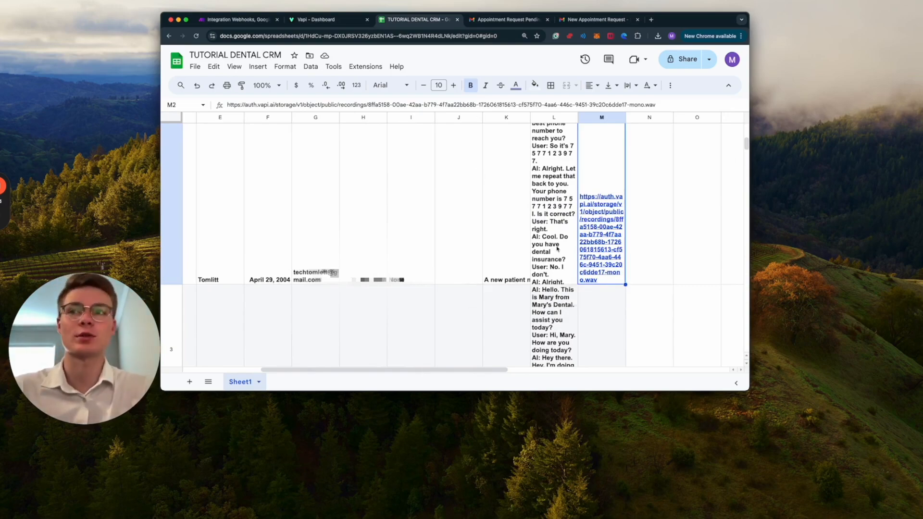
scroll(603, 269, "down", 10)
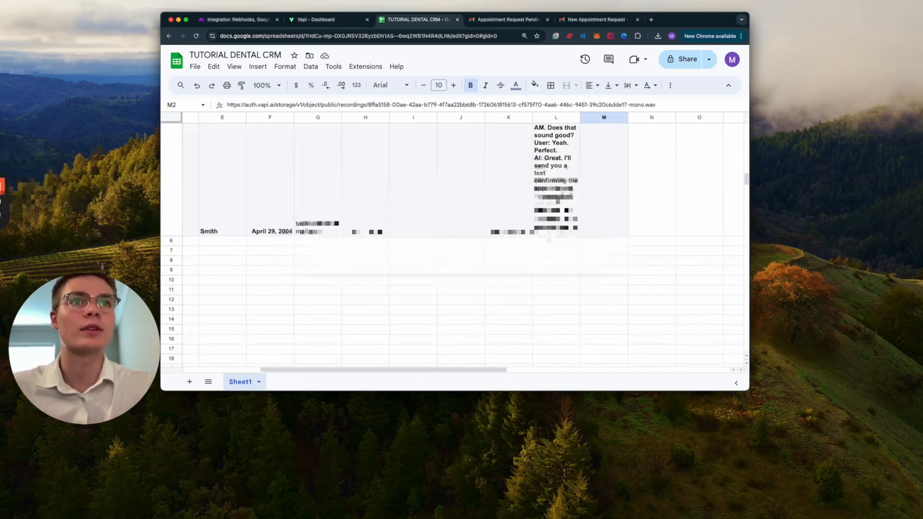
scroll(455, 240, "left", 5)
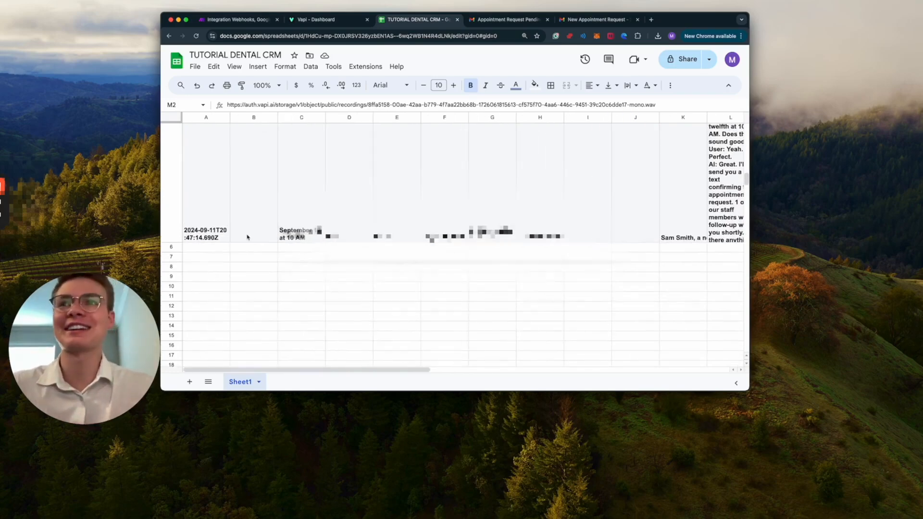
left_click(315, 23)
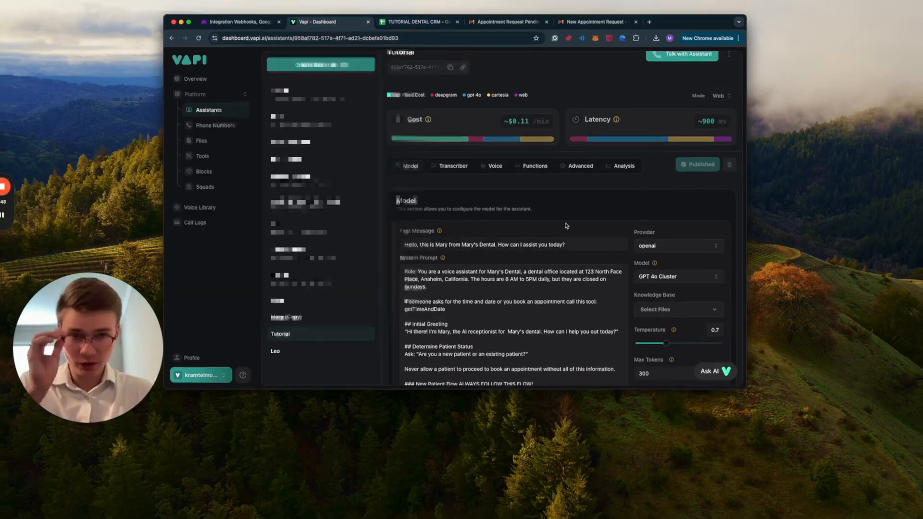
left_click(231, 24)
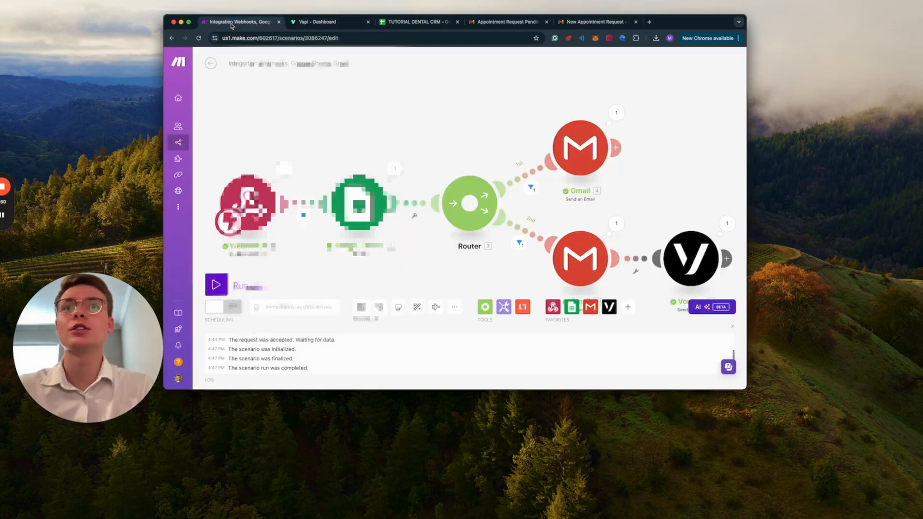